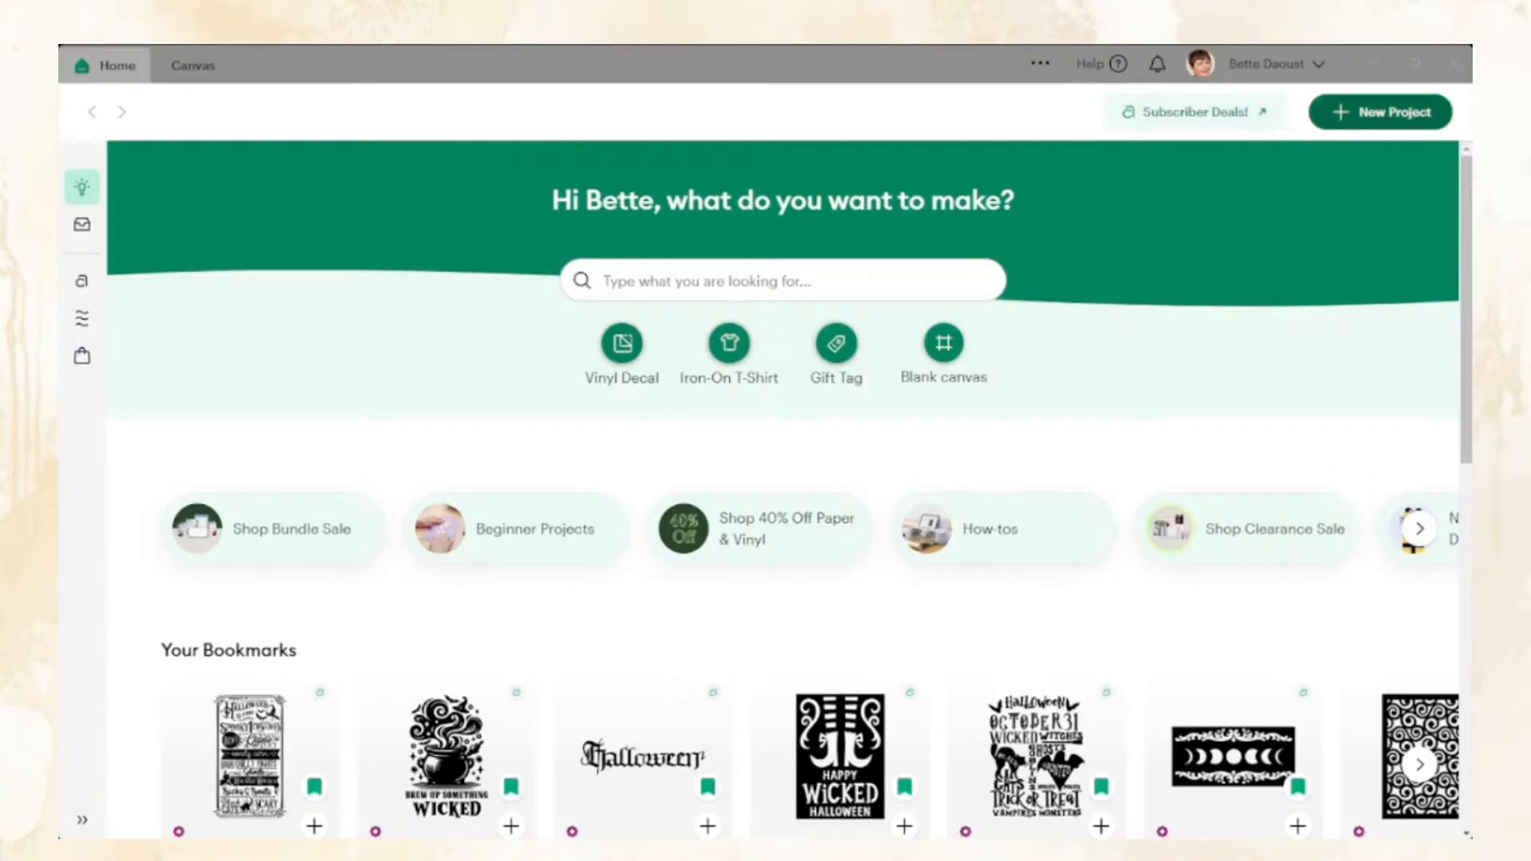
Start a new blank canvas project and collapse the image library
left_click(1380, 112)
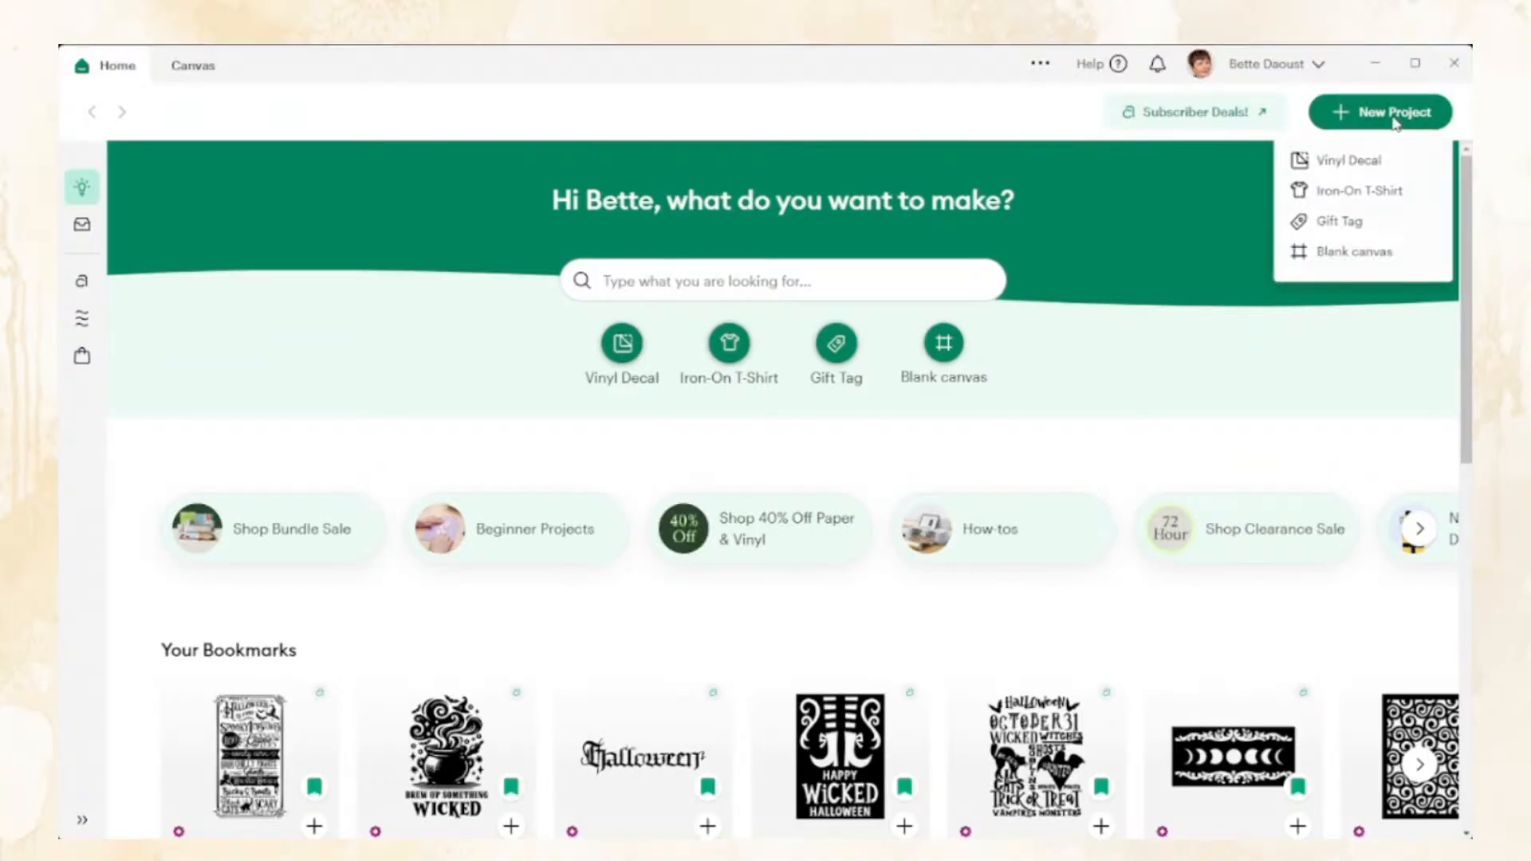
left_click(1351, 252)
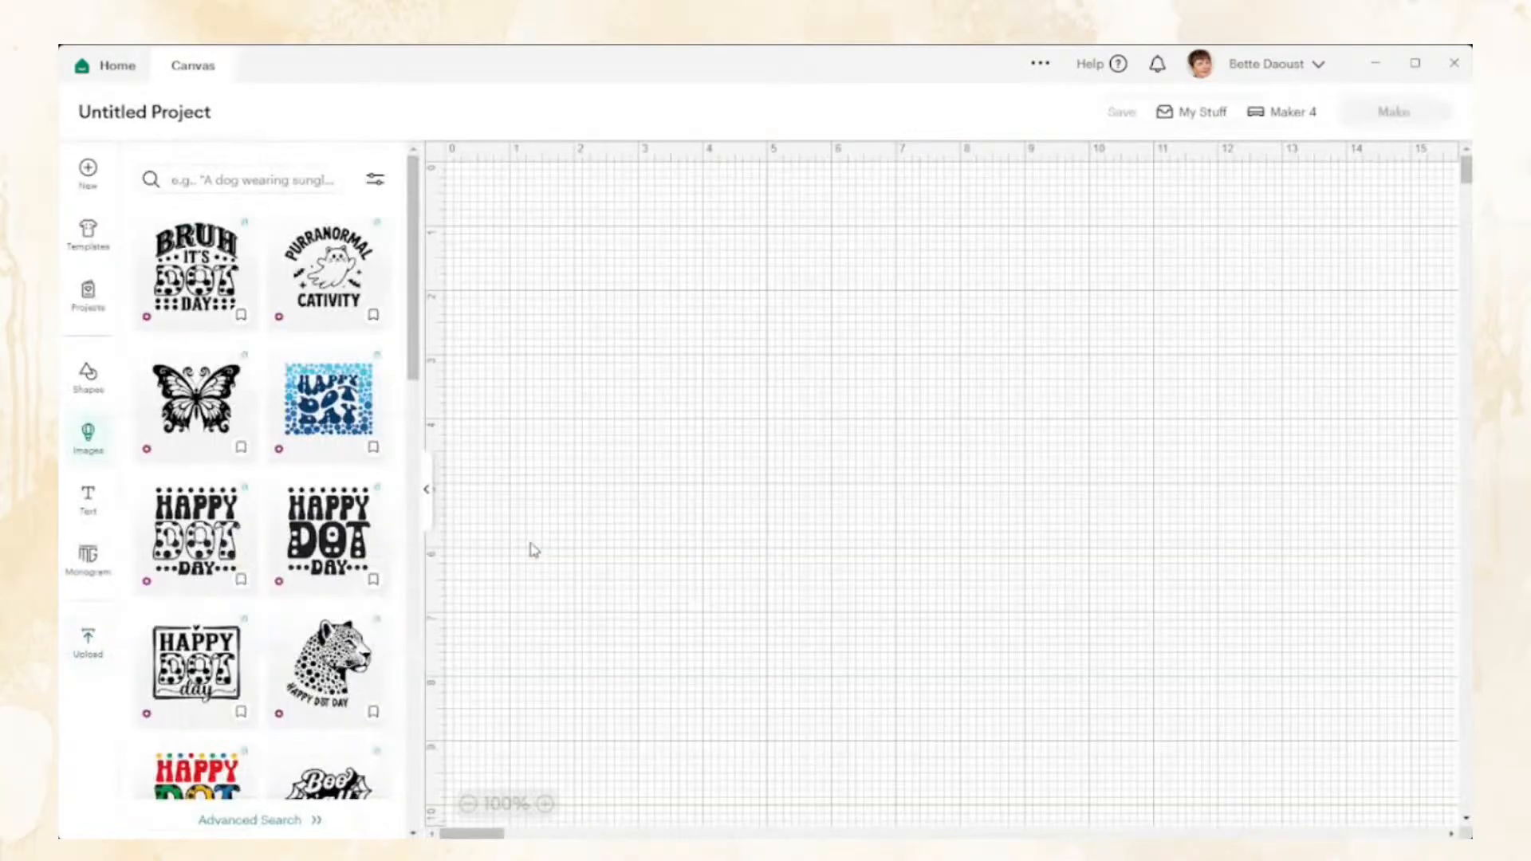
left_click(428, 494)
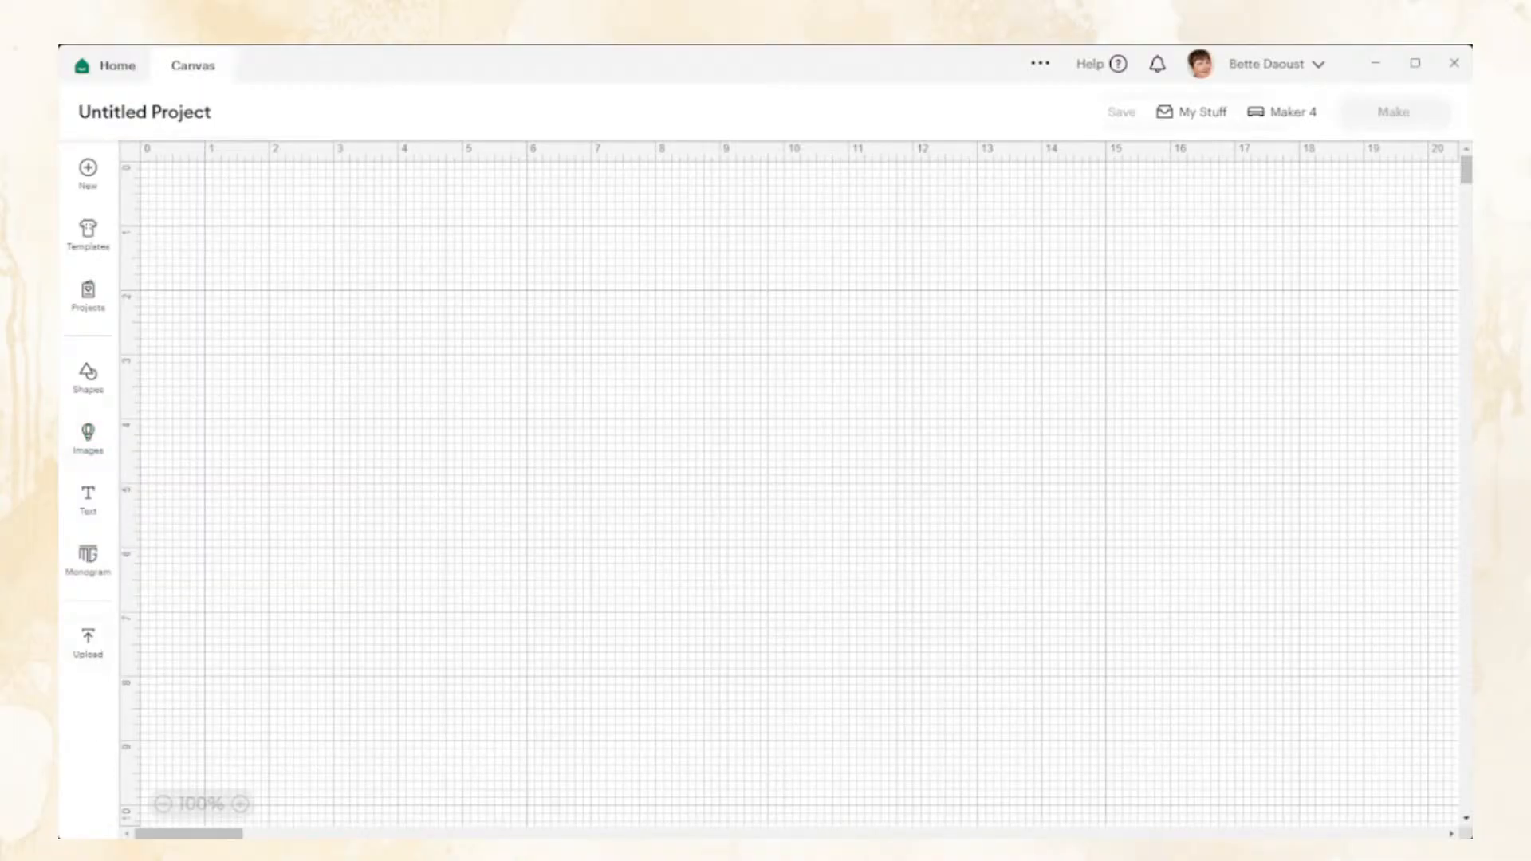
Add the dark circular forest landscape from the recent uploads to the canvas, expand its group and collapse the image library
left_click(89, 652)
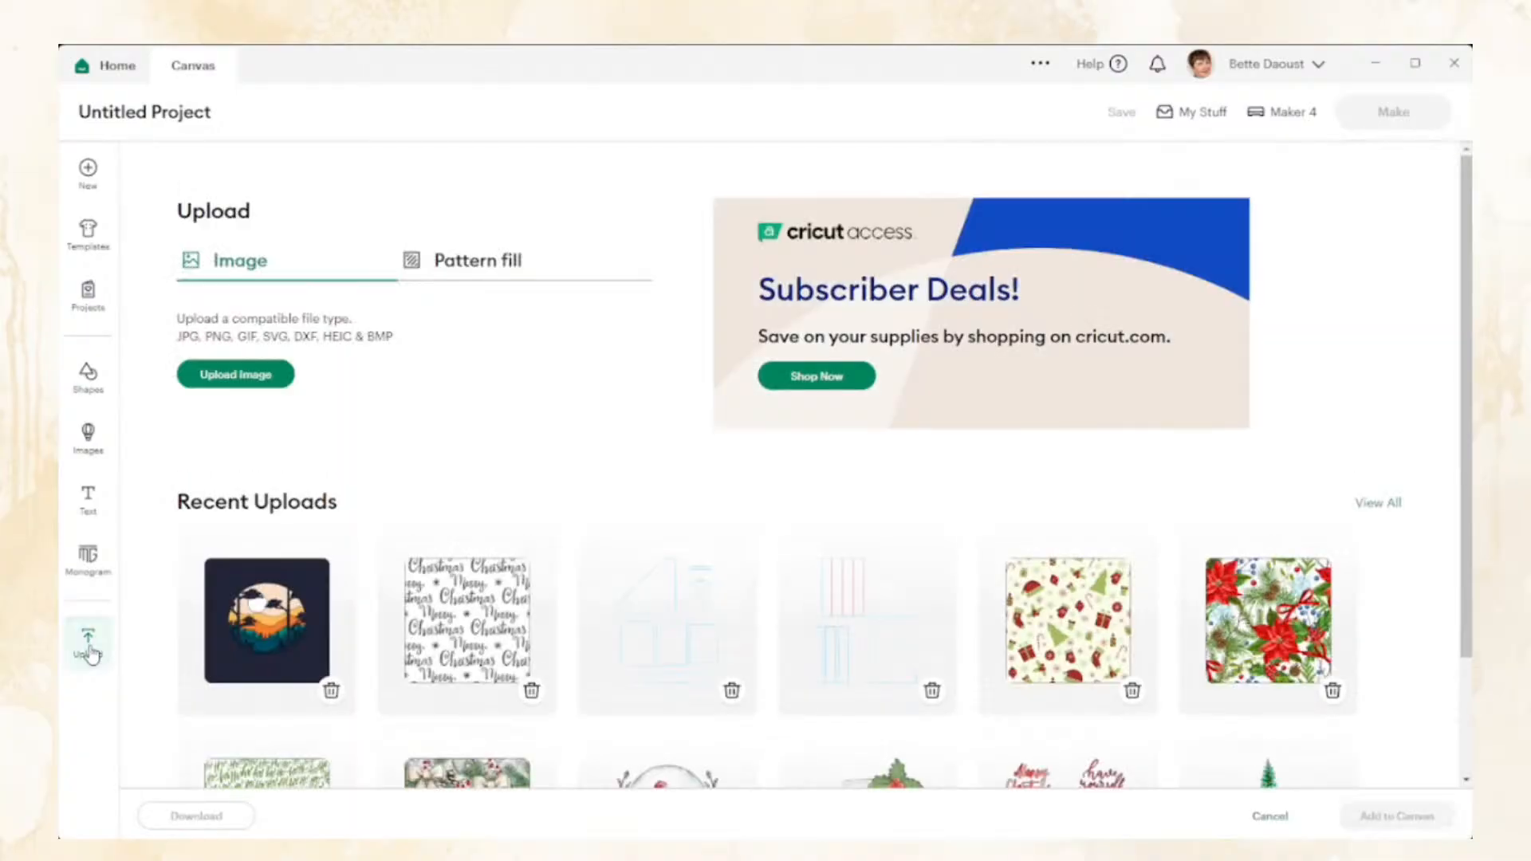
left_click(307, 648)
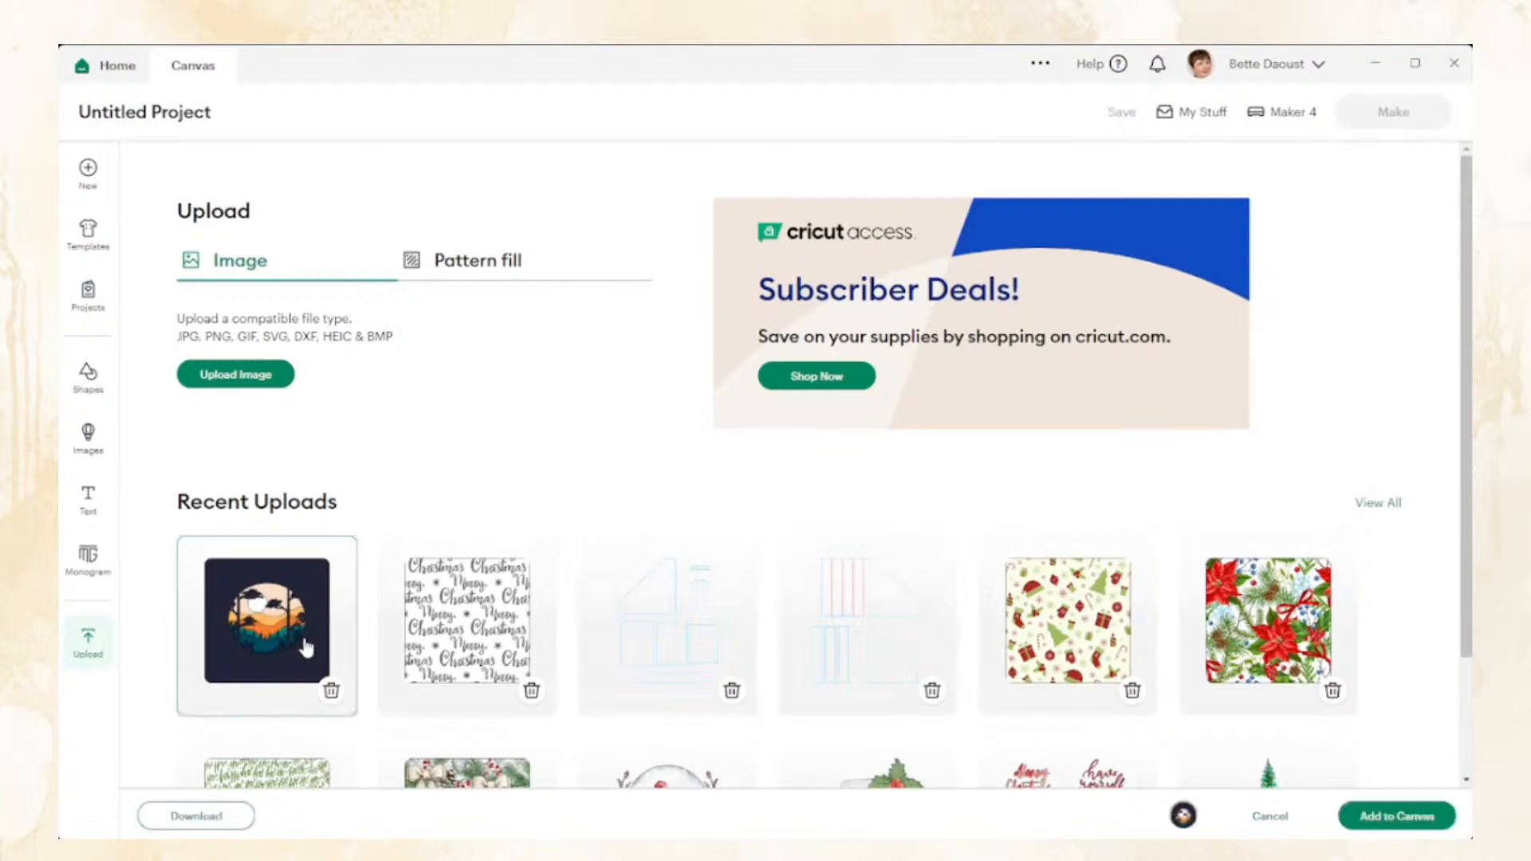
left_click(1378, 819)
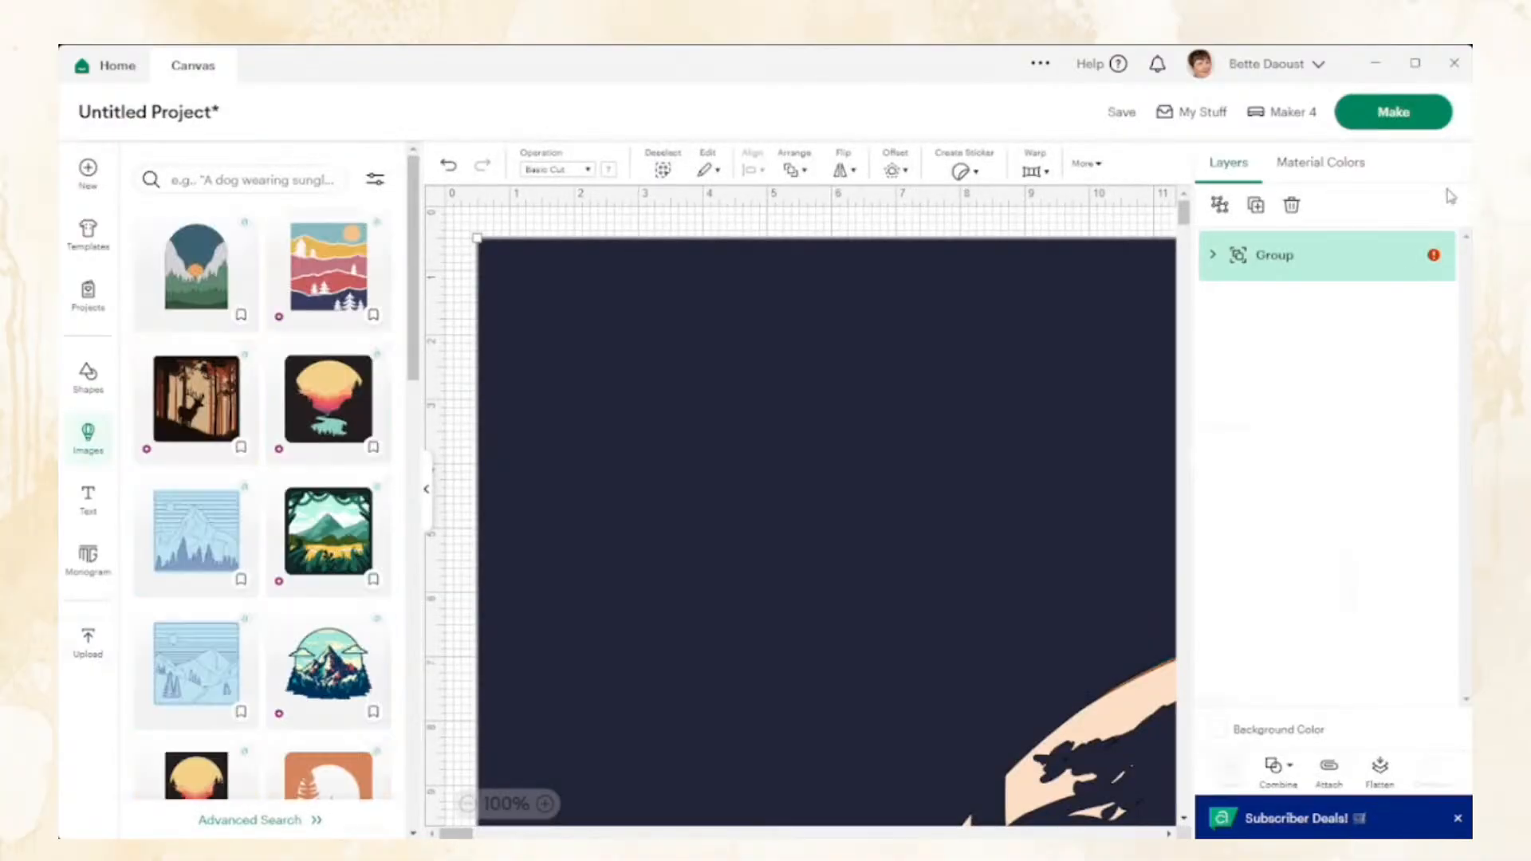
left_click(1434, 256)
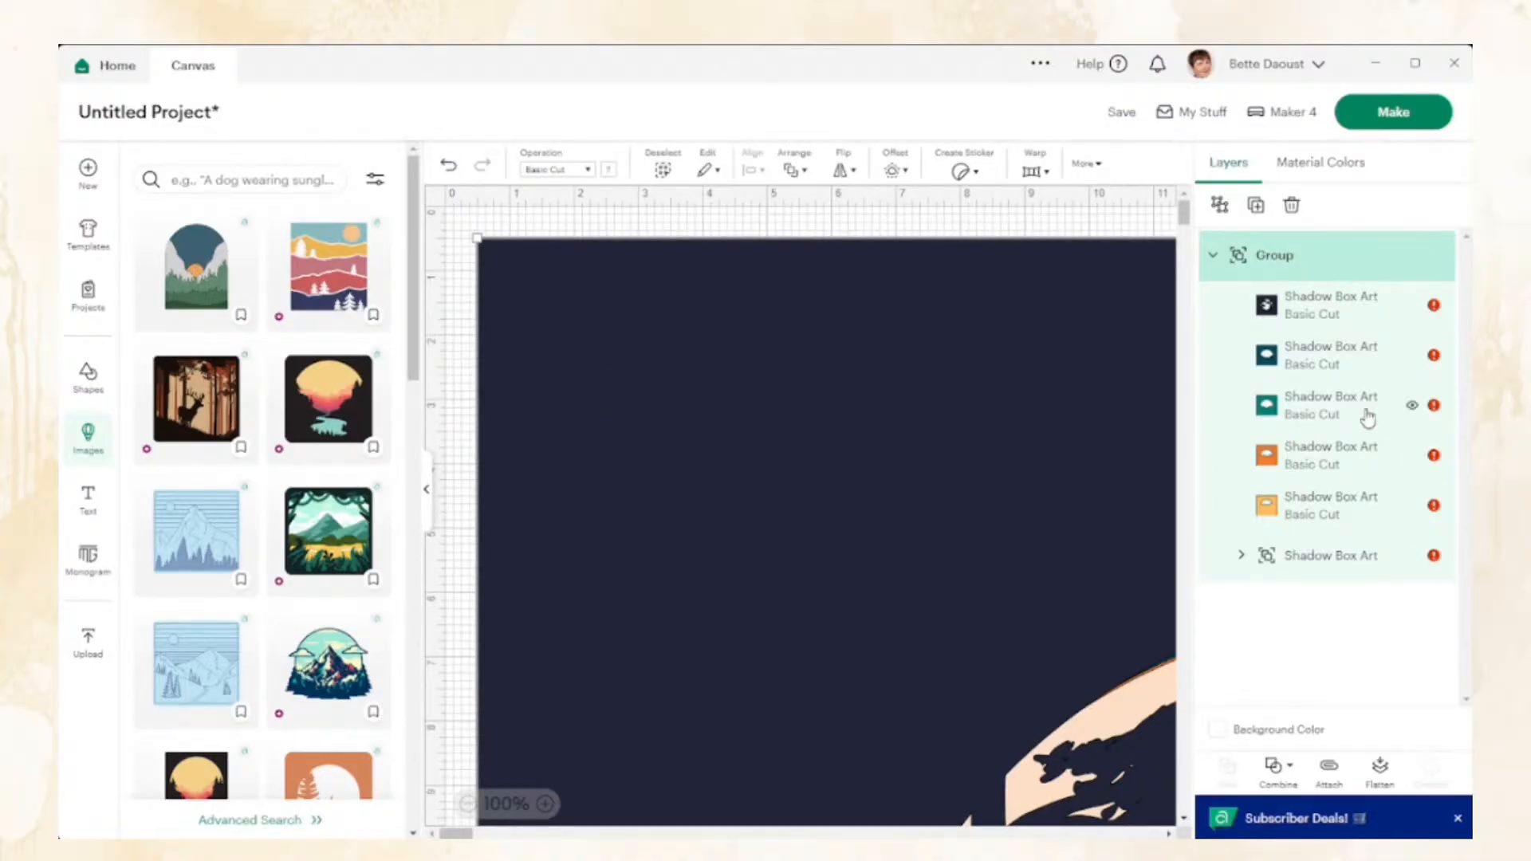
left_click(427, 492)
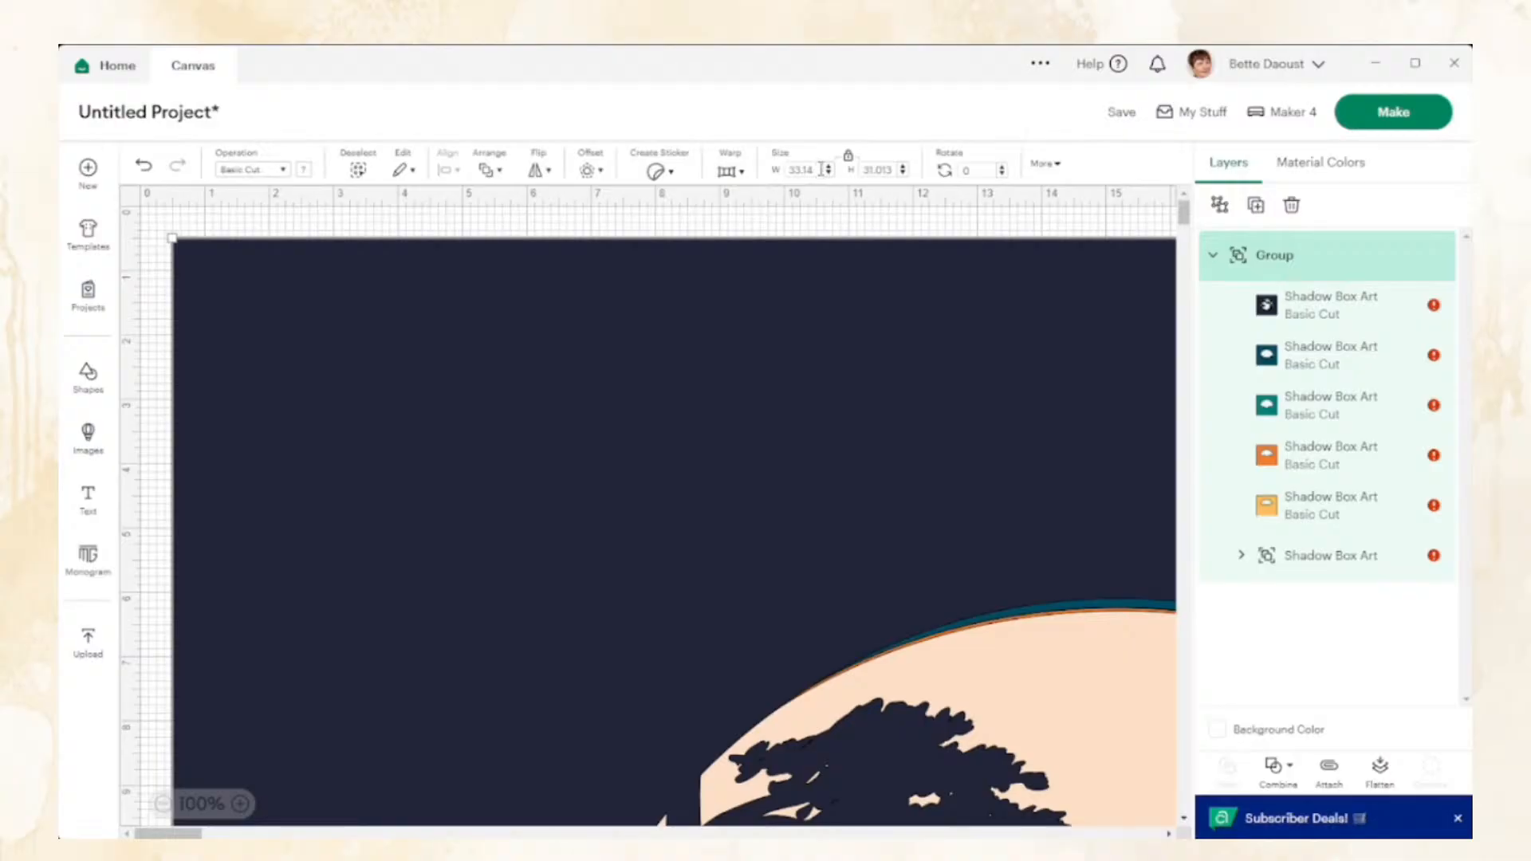
Set the artwork group's width to 8 in with the proportions locked
left_click_drag(821, 169, 777, 173)
type("8")
key("Tab")
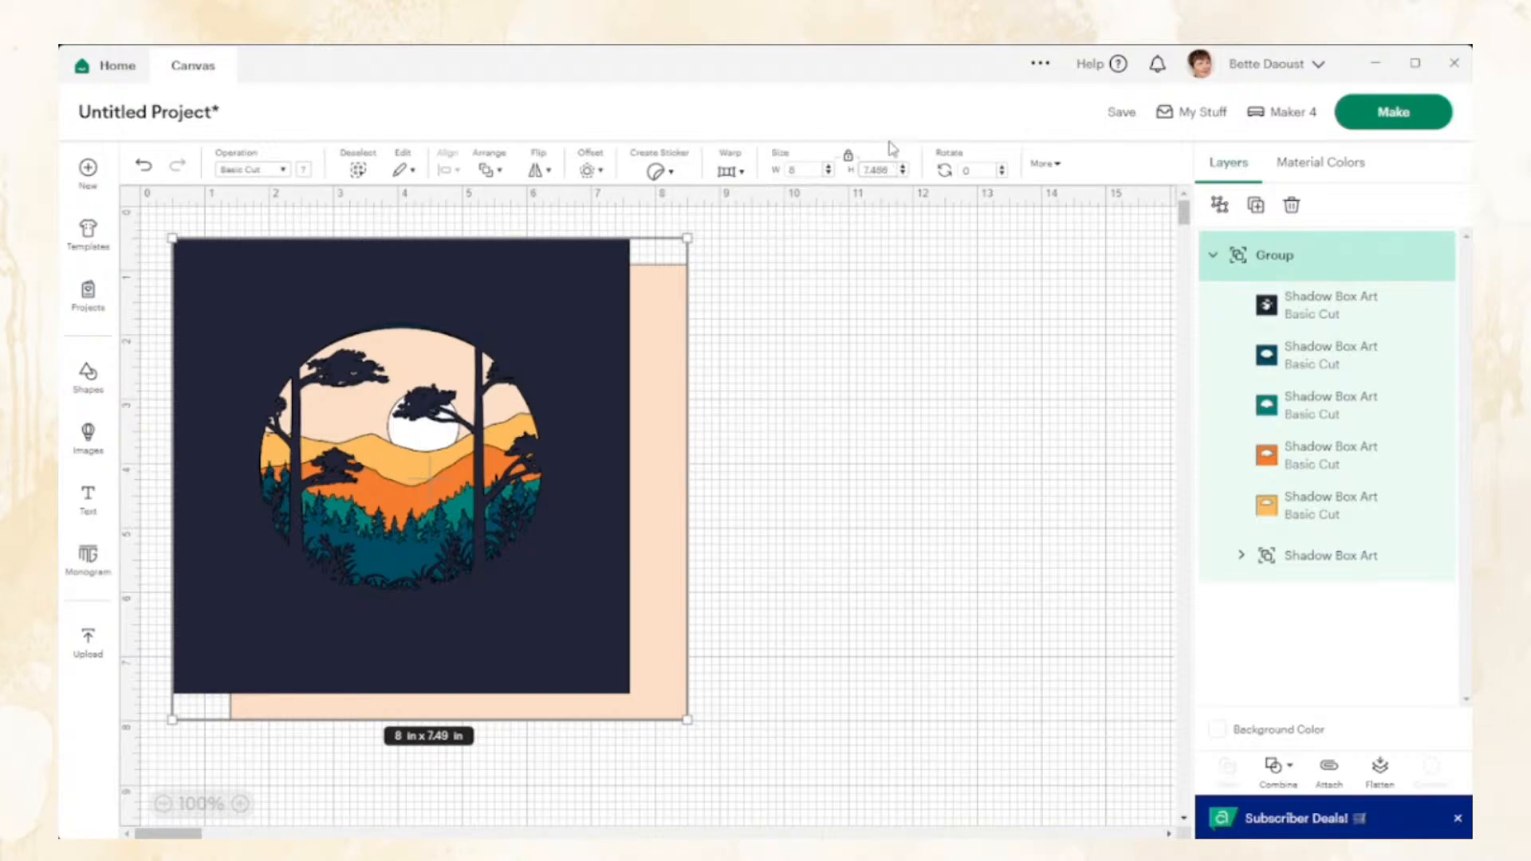
Try to set the group's height to 8 in with the proportions unlocked
left_click(850, 160)
left_click(895, 170)
type("8")
left_click(812, 299)
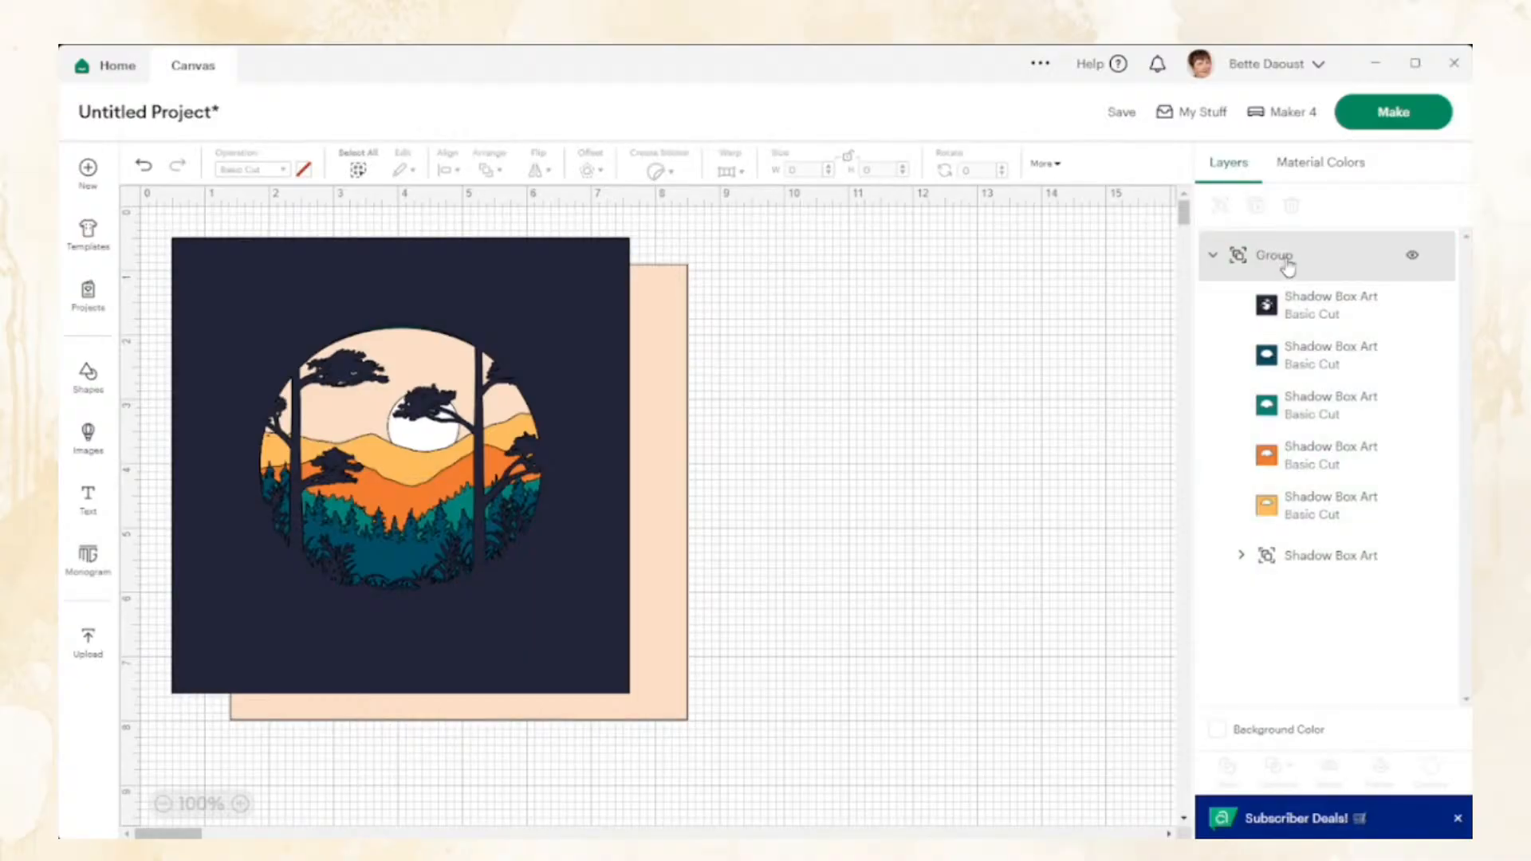
Move the artwork group toward the middle of the visible canvas and ungroup it into separate layers
left_click_drag(606, 359, 792, 365)
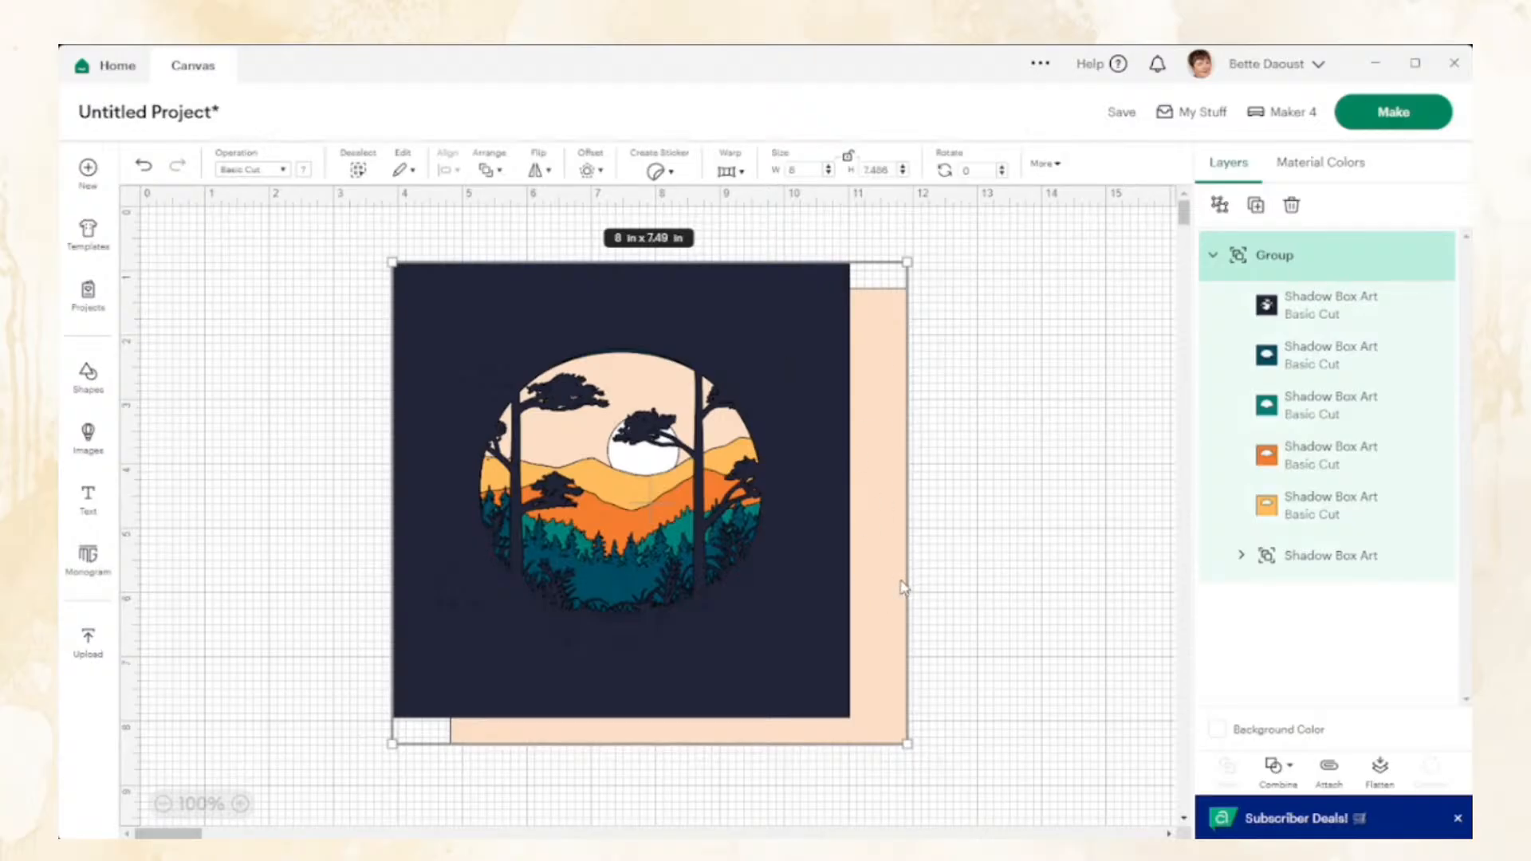
left_click(1223, 207)
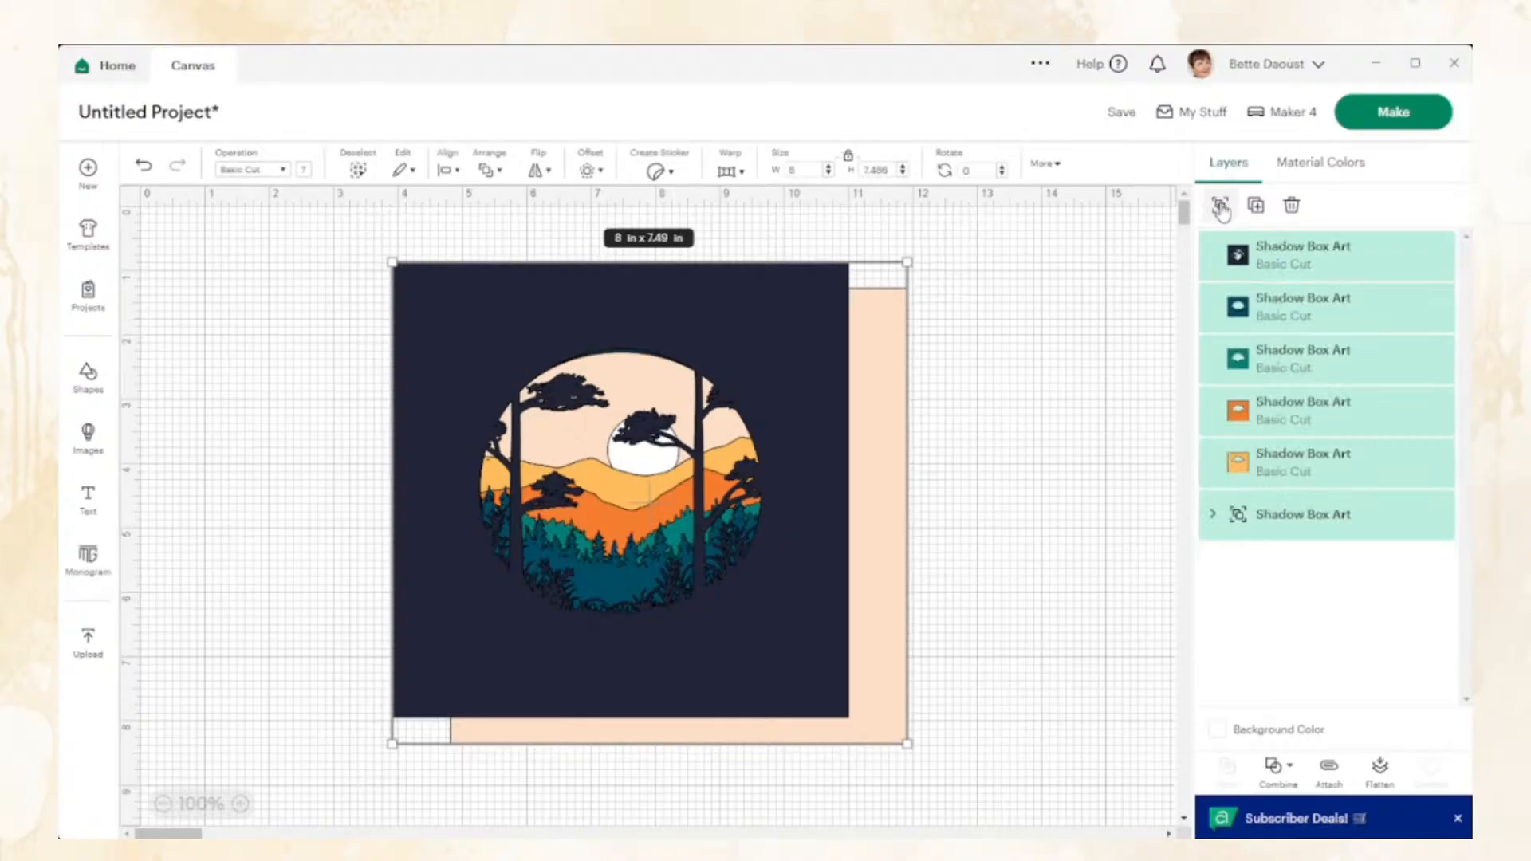
Select all the shadow box layers and center them on one another both horizontally and vertically
left_click(200, 480)
left_click_drag(241, 313, 973, 785)
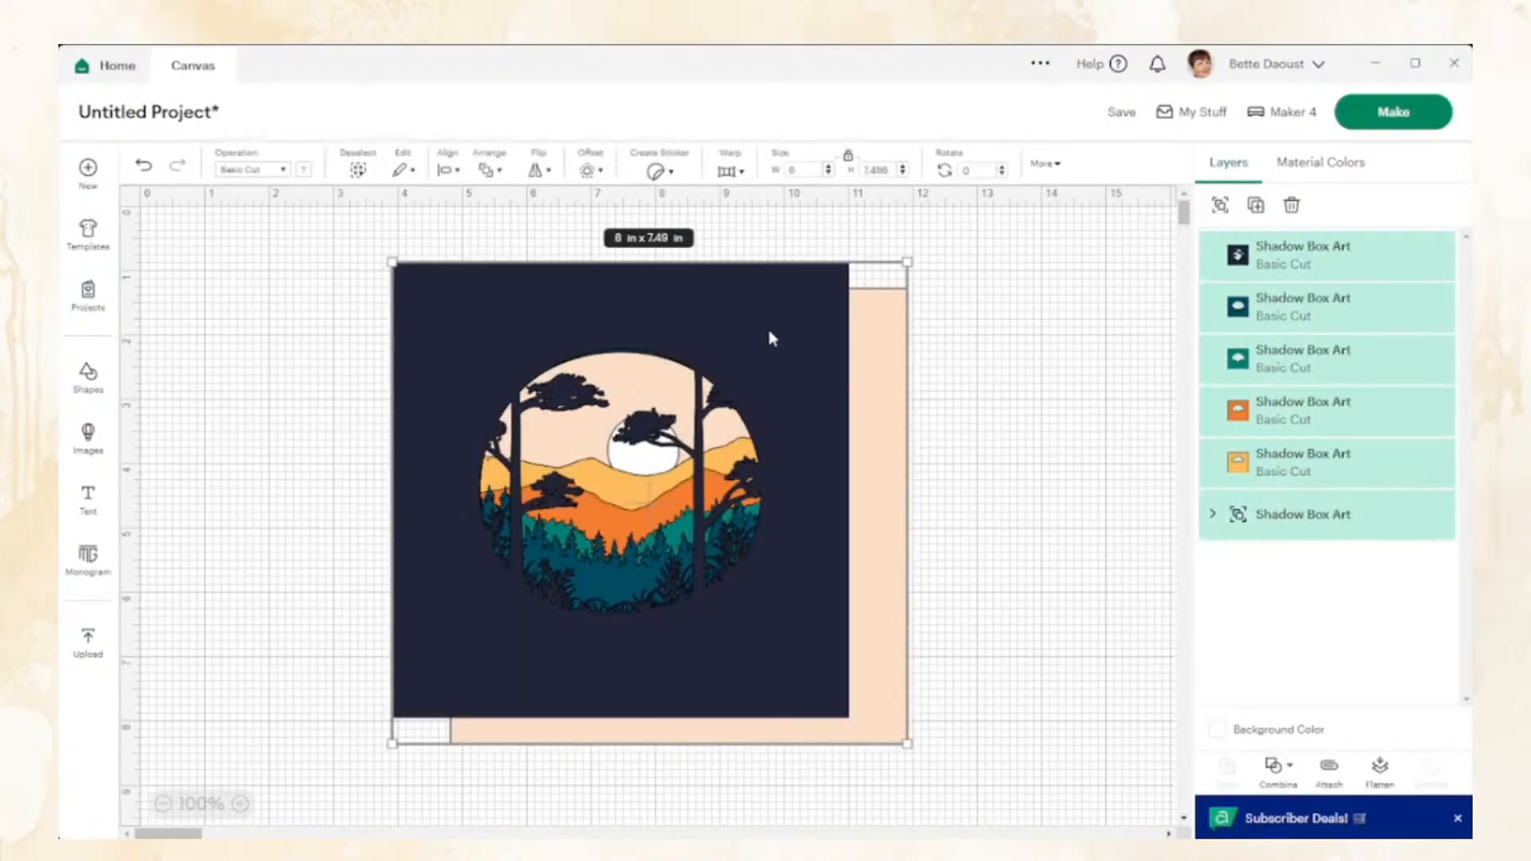
left_click(444, 169)
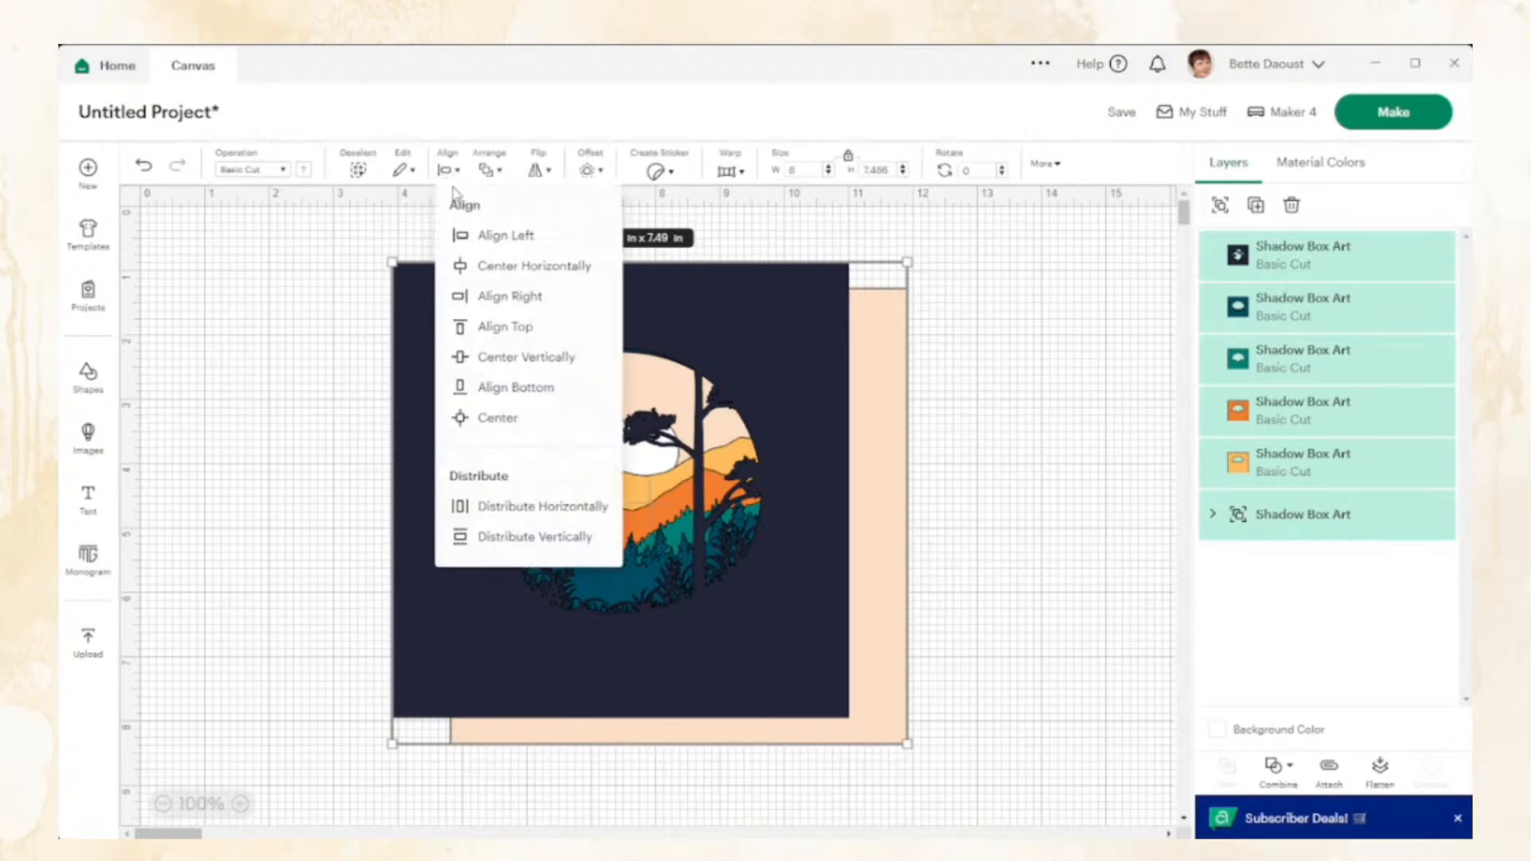
left_click(492, 420)
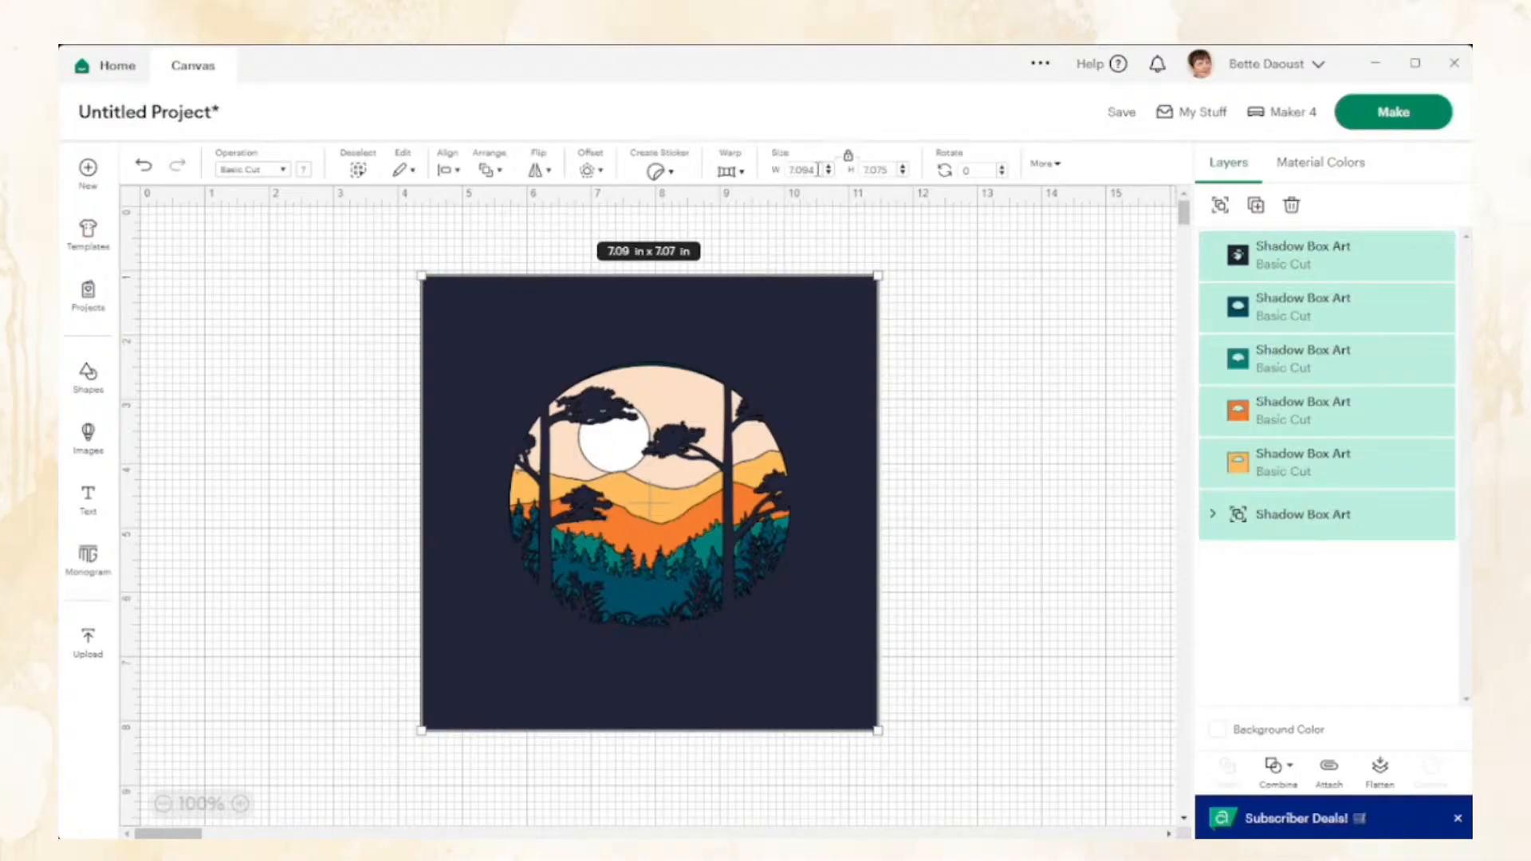
Resize the selected layers to 8 in wide, unlock the proportions to make them 8 in high, and relock them
left_click_drag(818, 169, 782, 169)
type("8")
key("Tab")
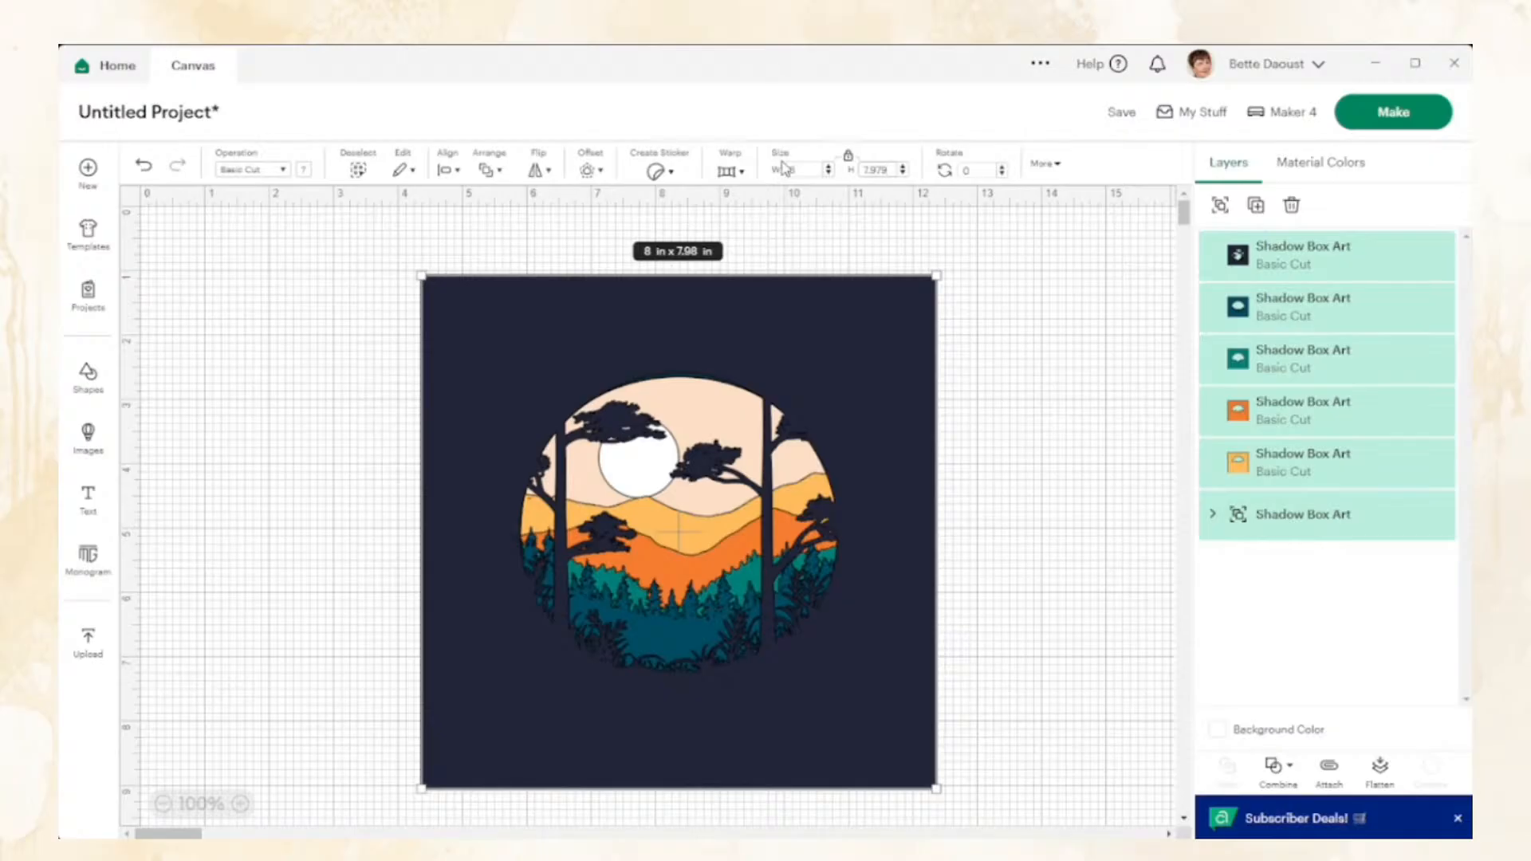
left_click(848, 157)
left_click_drag(894, 171, 855, 170)
type("8")
key("Tab")
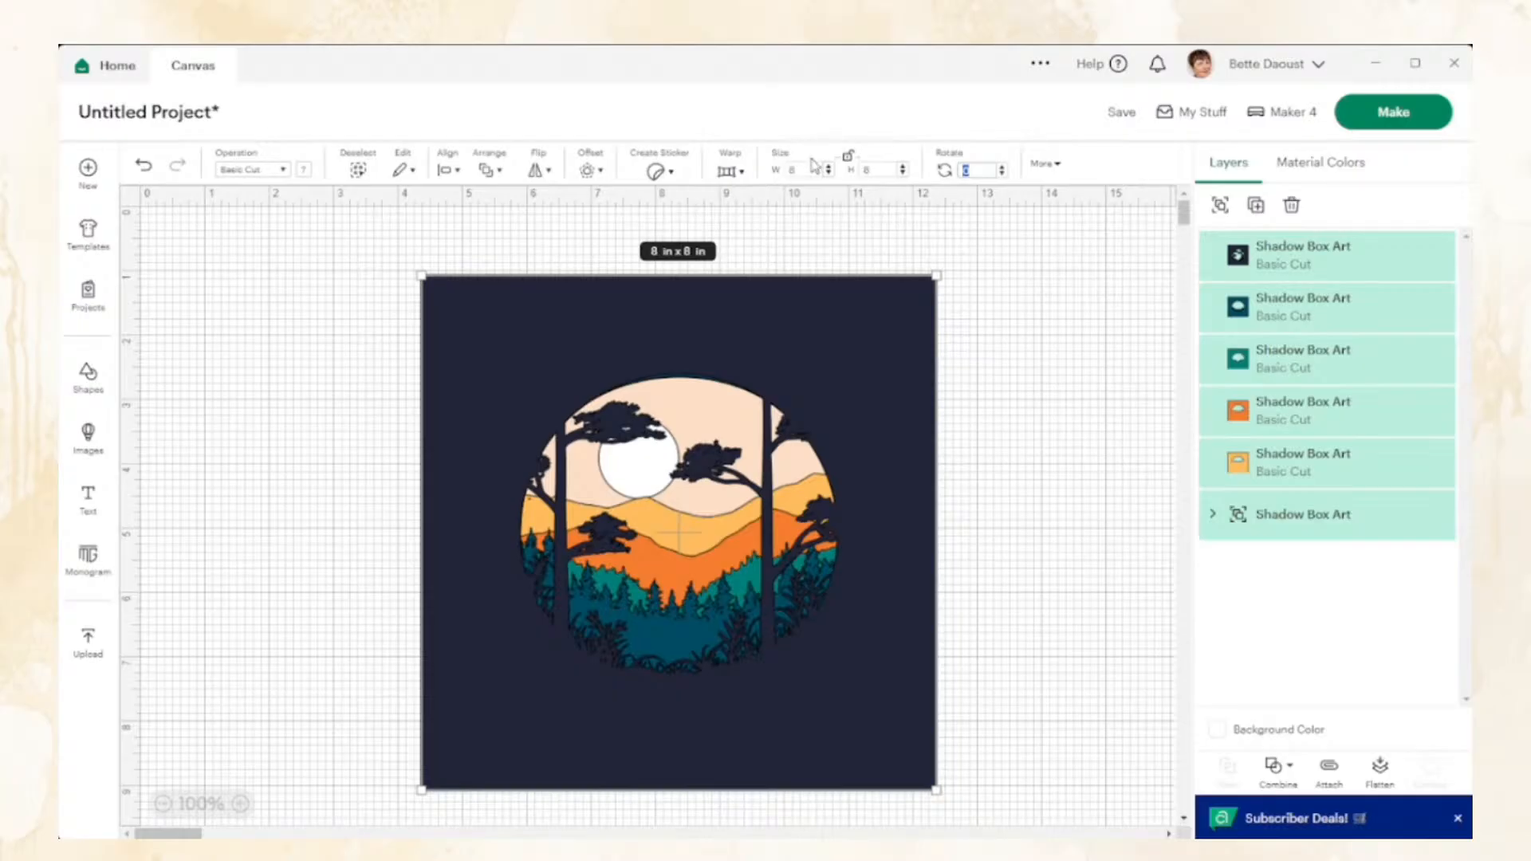
left_click(848, 156)
Deselect the layers and move only the dark navy tree layer off the stack to its right
left_click(323, 511)
mouse_move(489, 355)
left_mouse_down()
mouse_move(786, 397)
mouse_move(525, 375)
mouse_move(481, 359)
mouse_move(486, 330)
left_mouse_up()
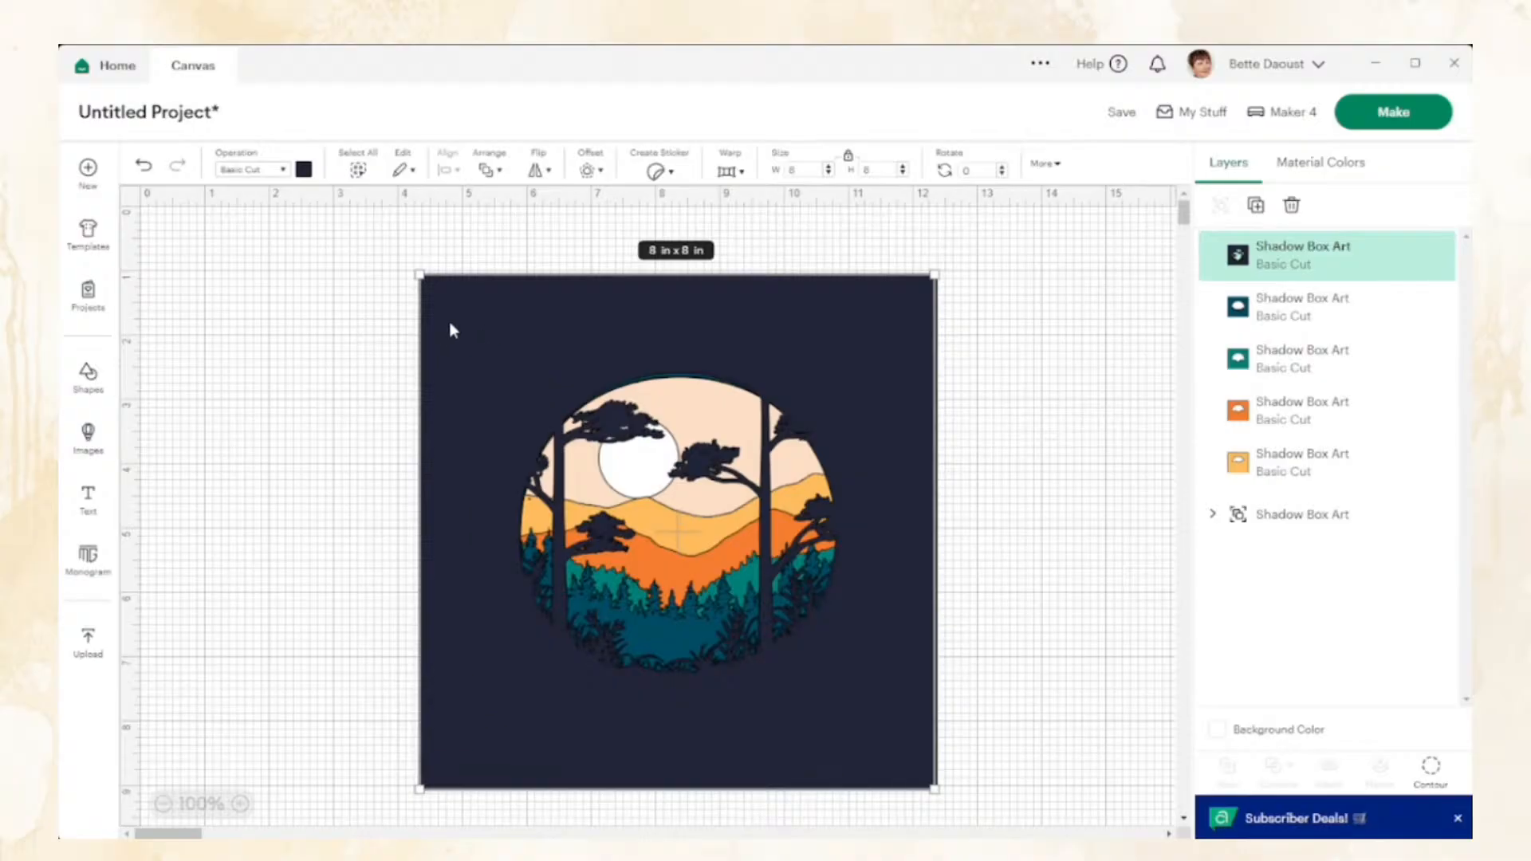
left_click_drag(451, 312, 1102, 293)
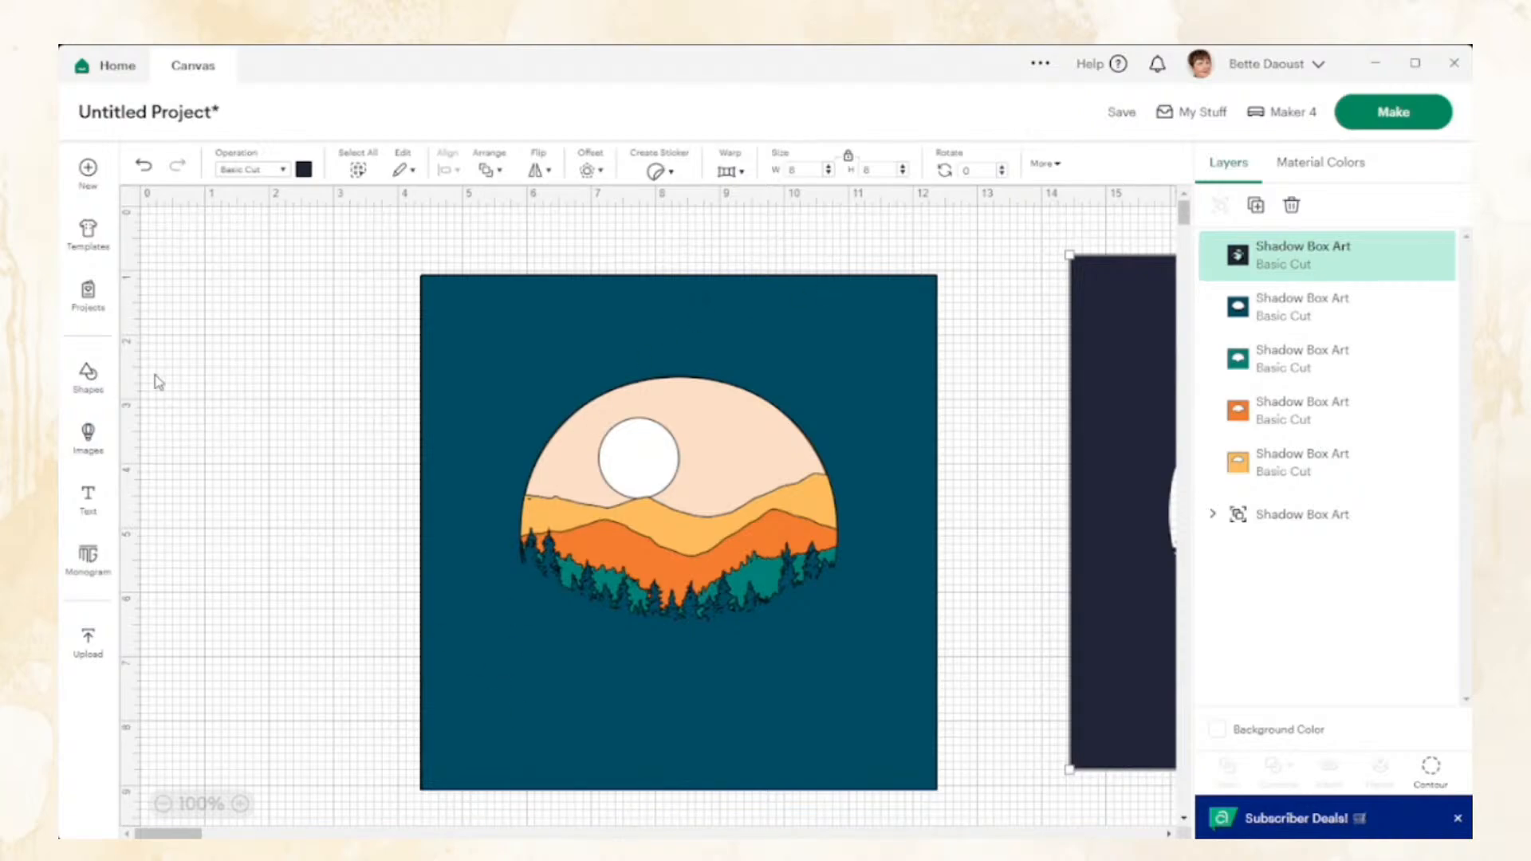
Add the text "2" as a Pen drawing and place it in the lower-left corner of the dark blue layer
left_click(94, 515)
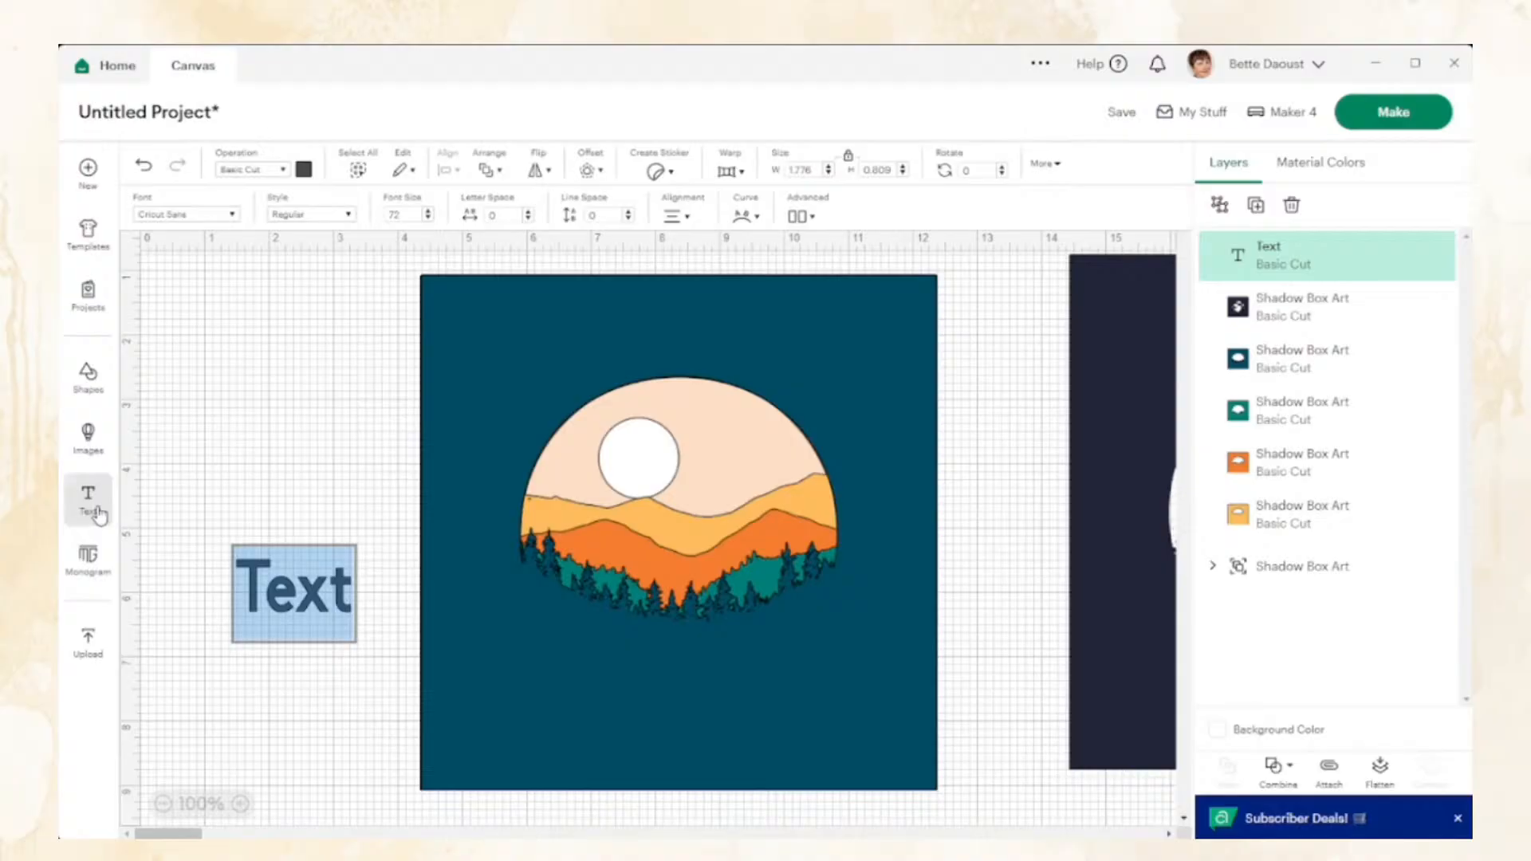
type("2")
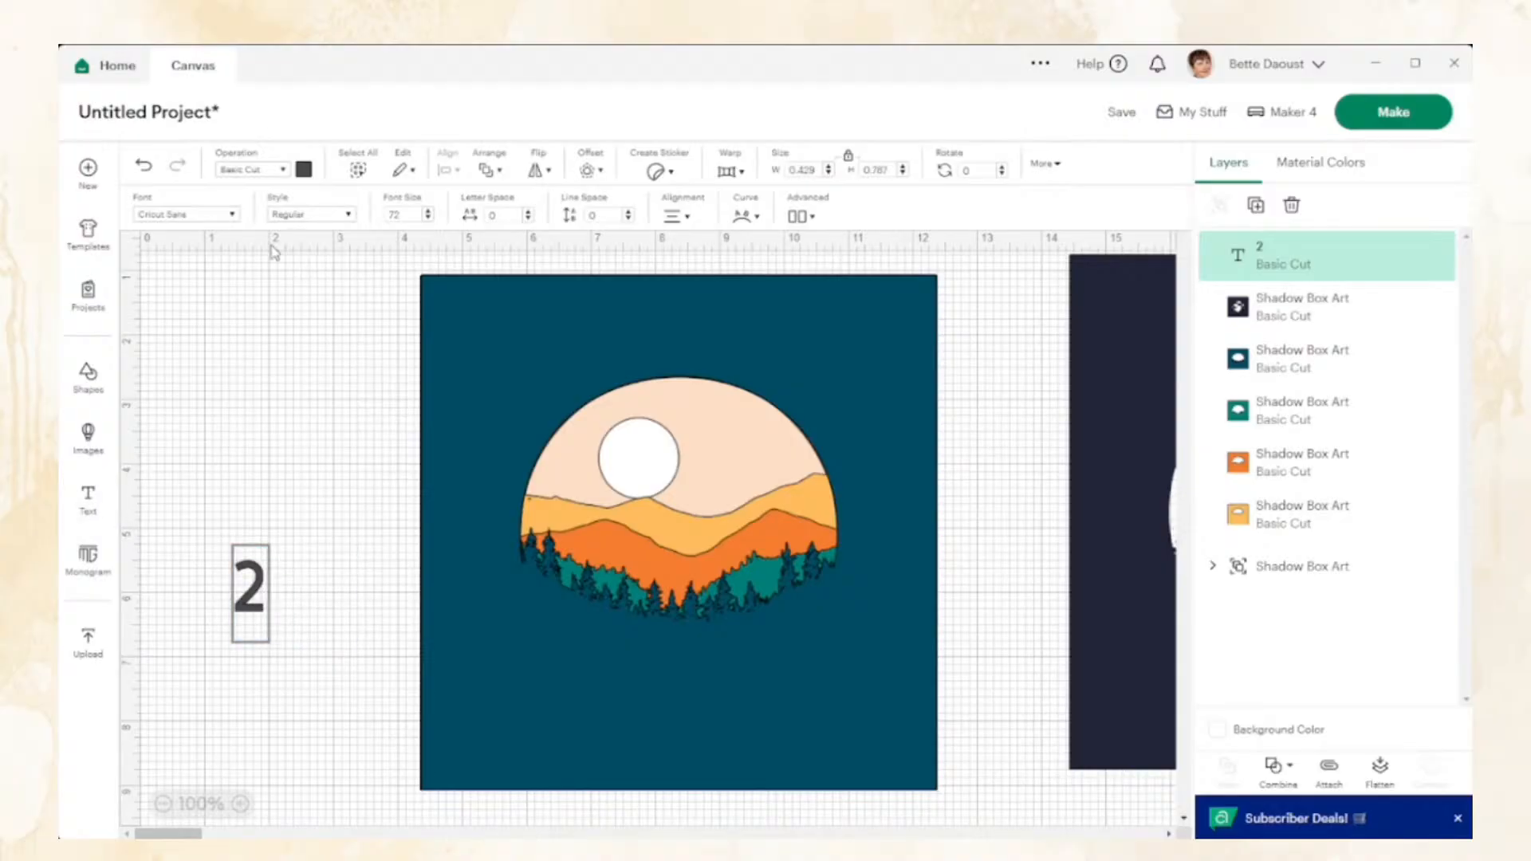
left_click(263, 170)
mouse_move(273, 413)
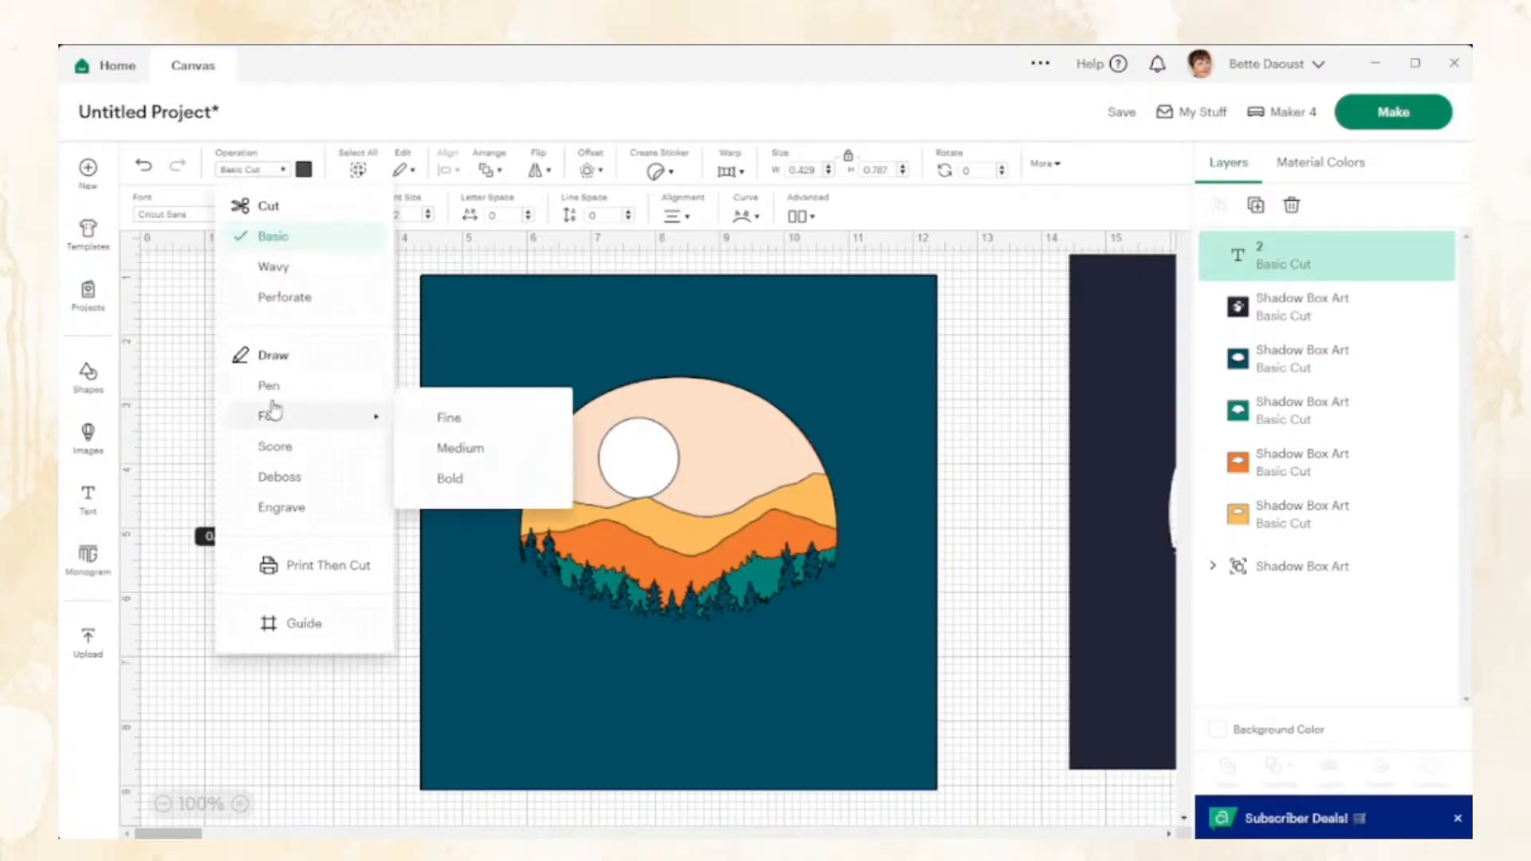
left_click(269, 386)
left_click(199, 673)
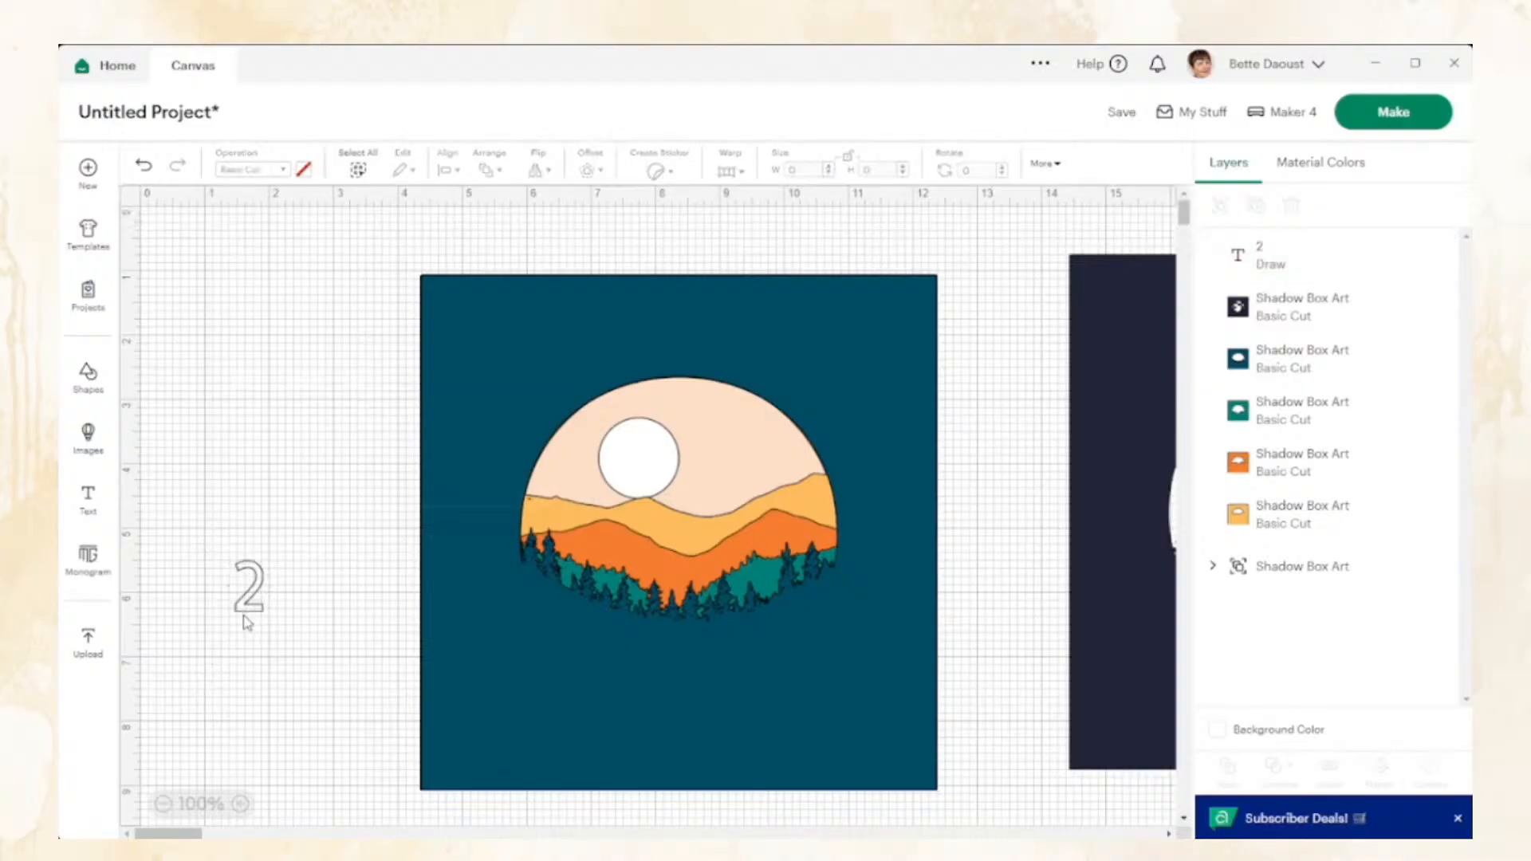
left_click_drag(249, 623, 445, 782)
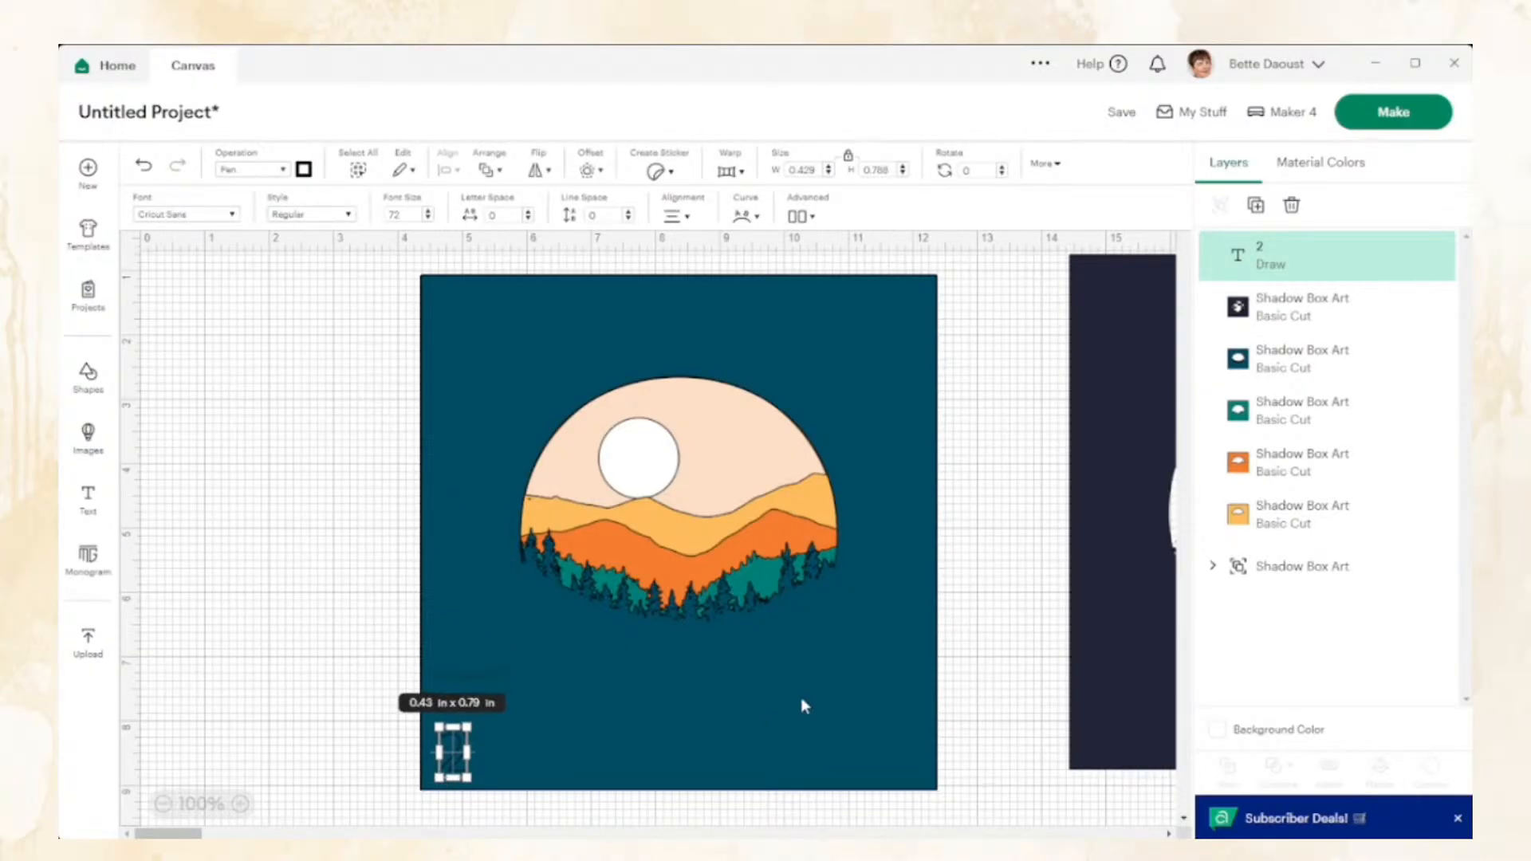
Try attaching the "2" to the green layer under the name 2, and detach the two again
left_click(1311, 422)
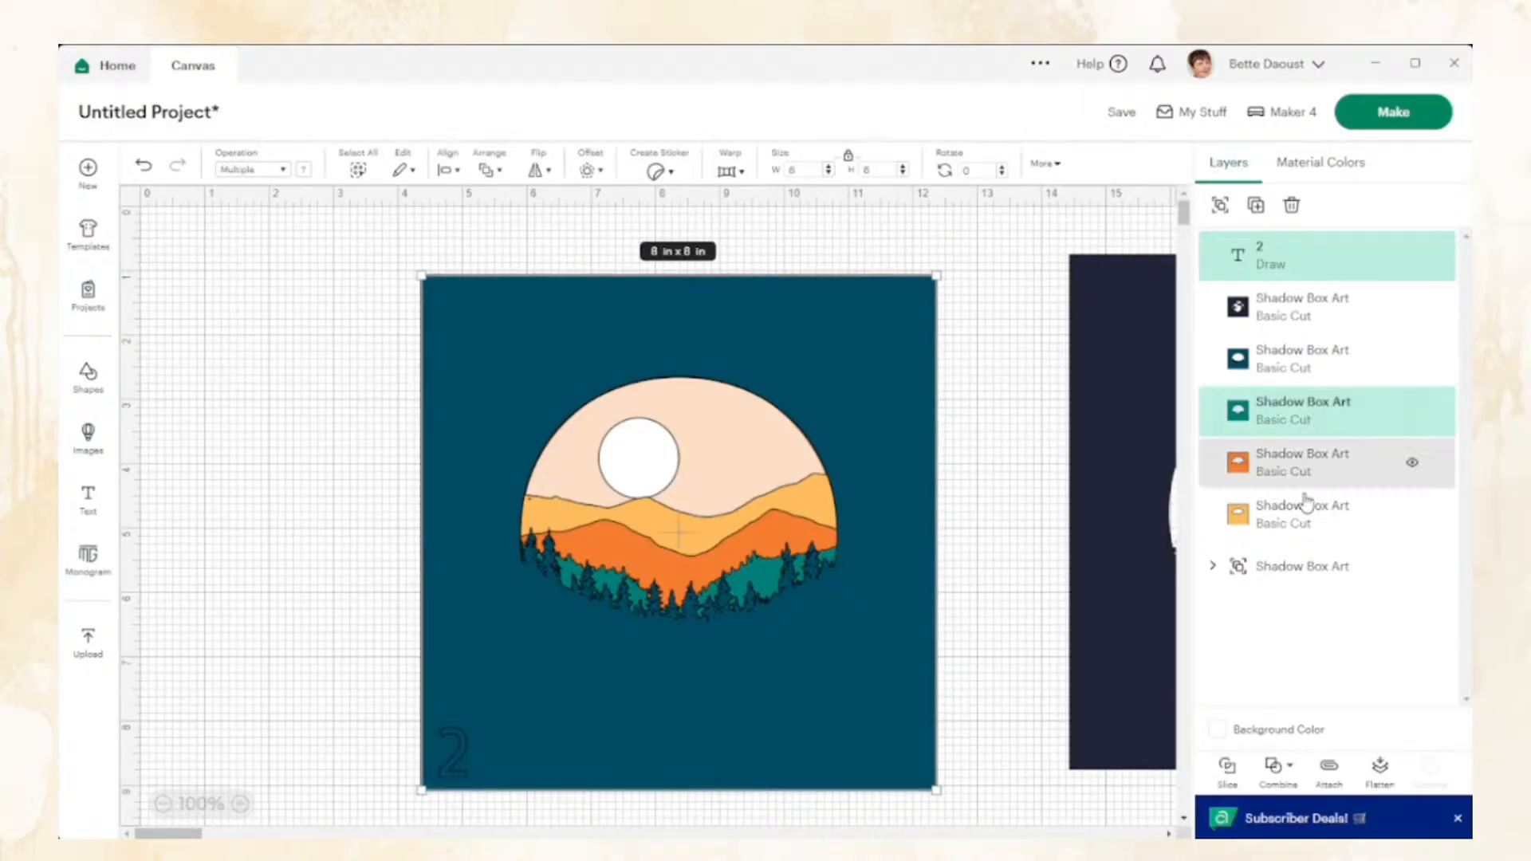
left_click(1329, 771)
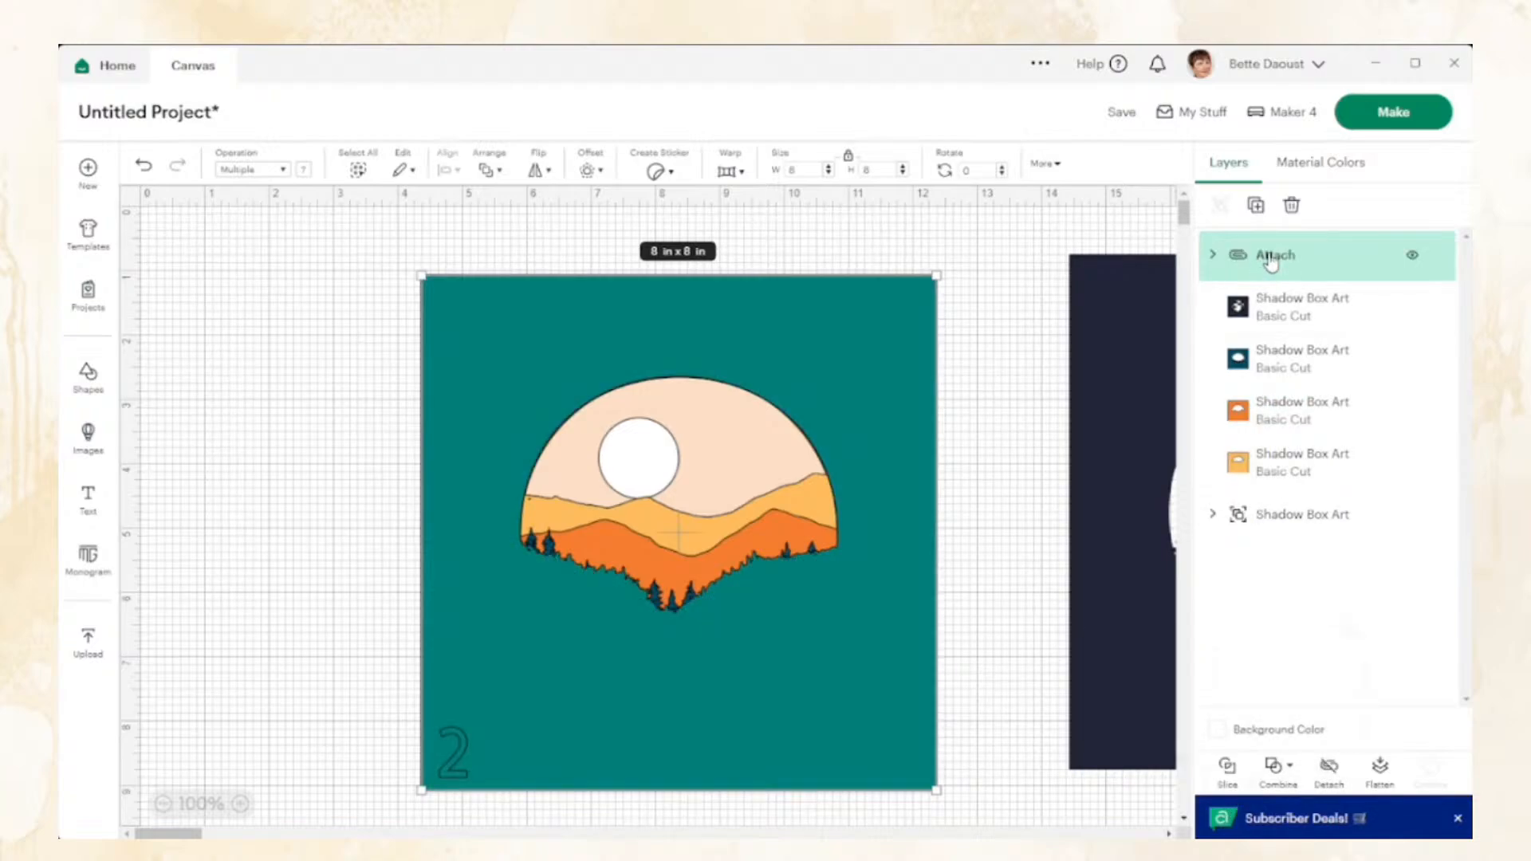
double_click(1272, 260)
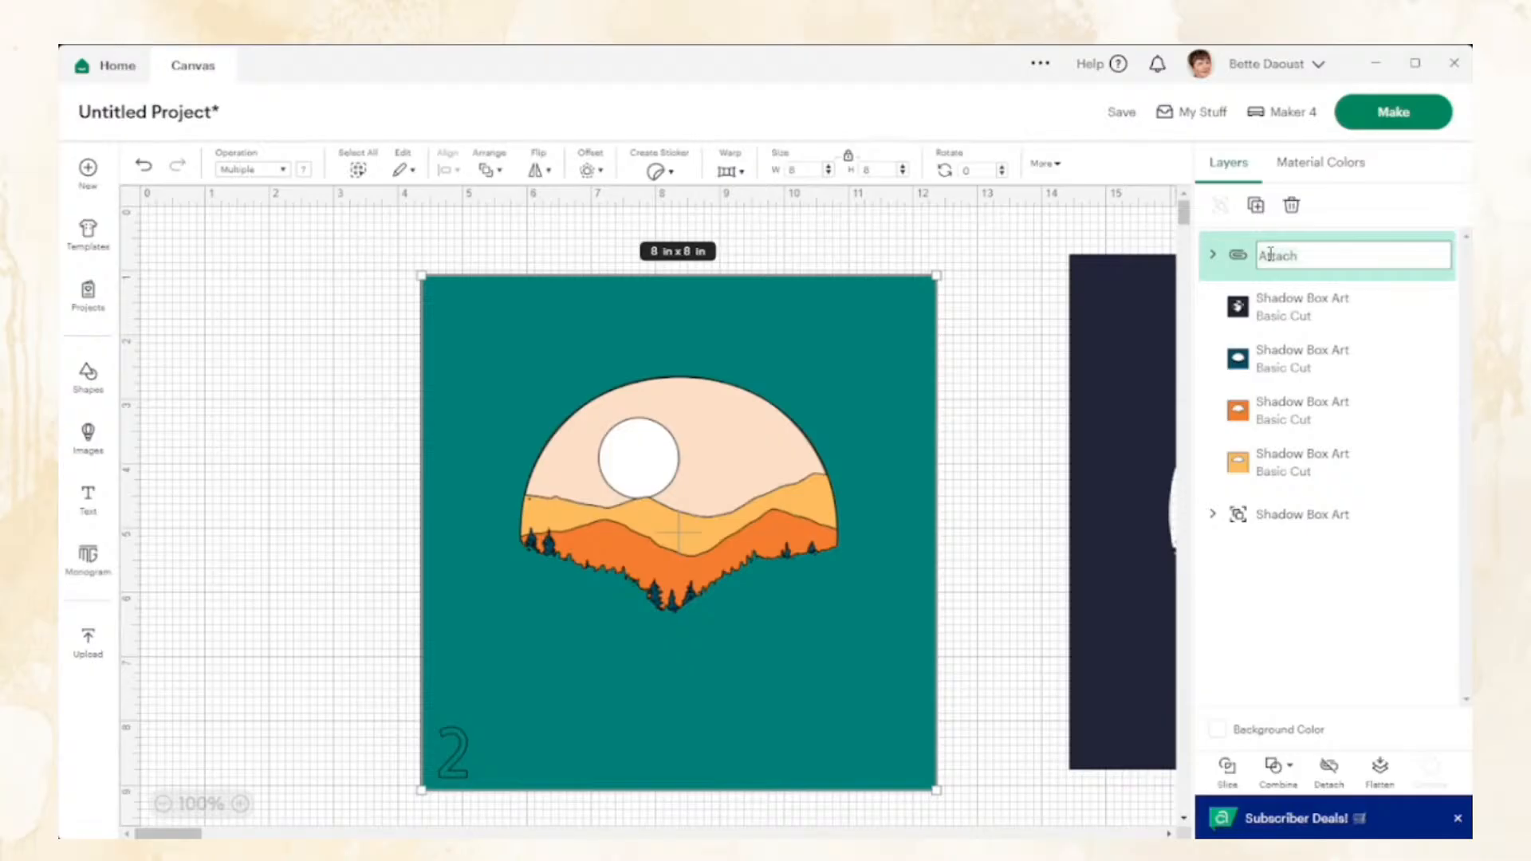
type("2")
left_click(1328, 769)
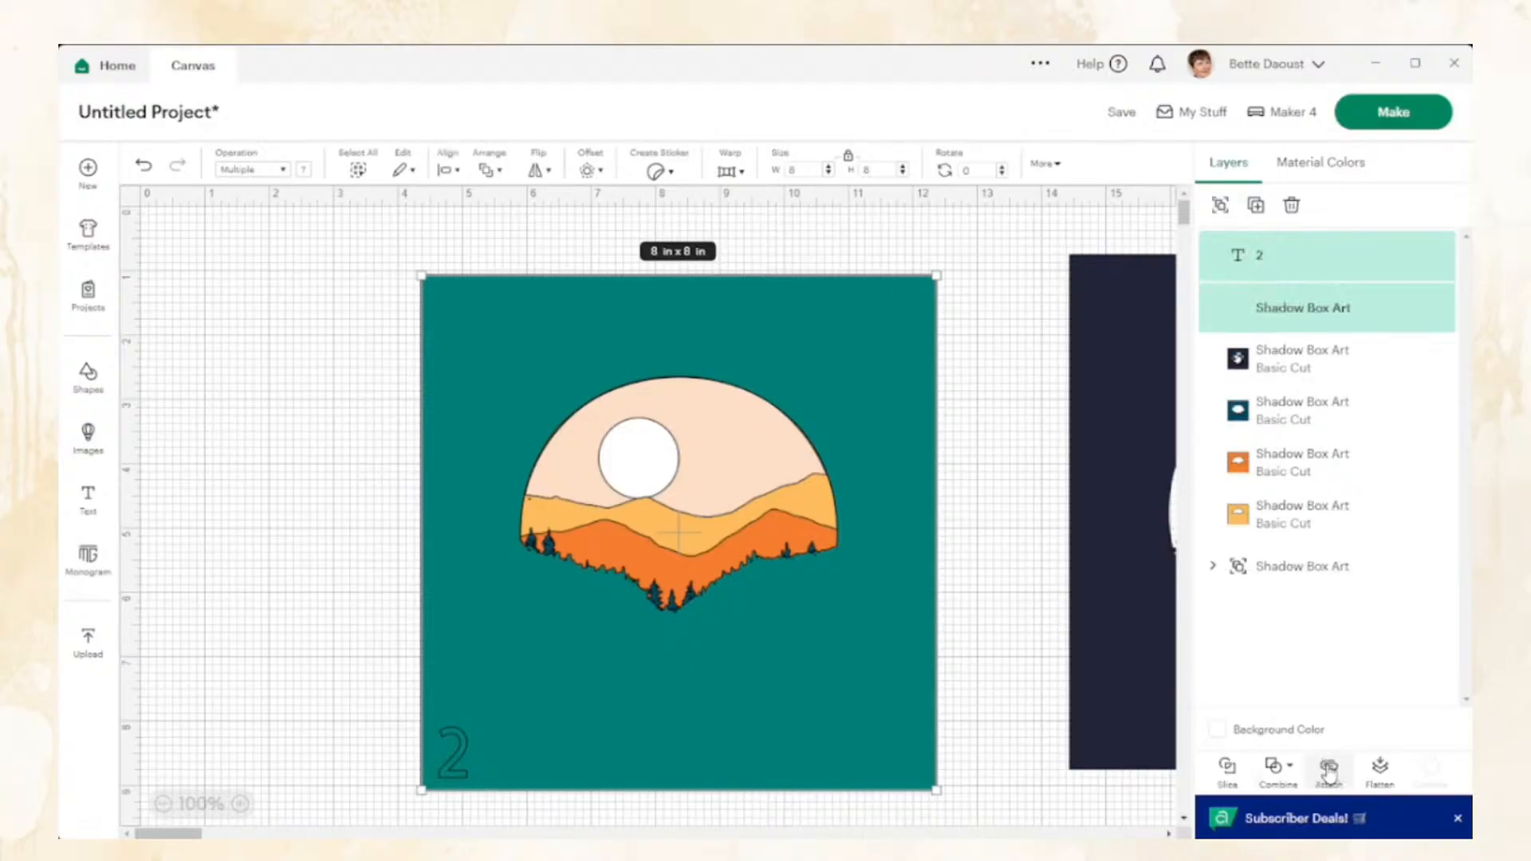
Attach the "2" to the dark blue shadow box layer
left_click(1269, 255)
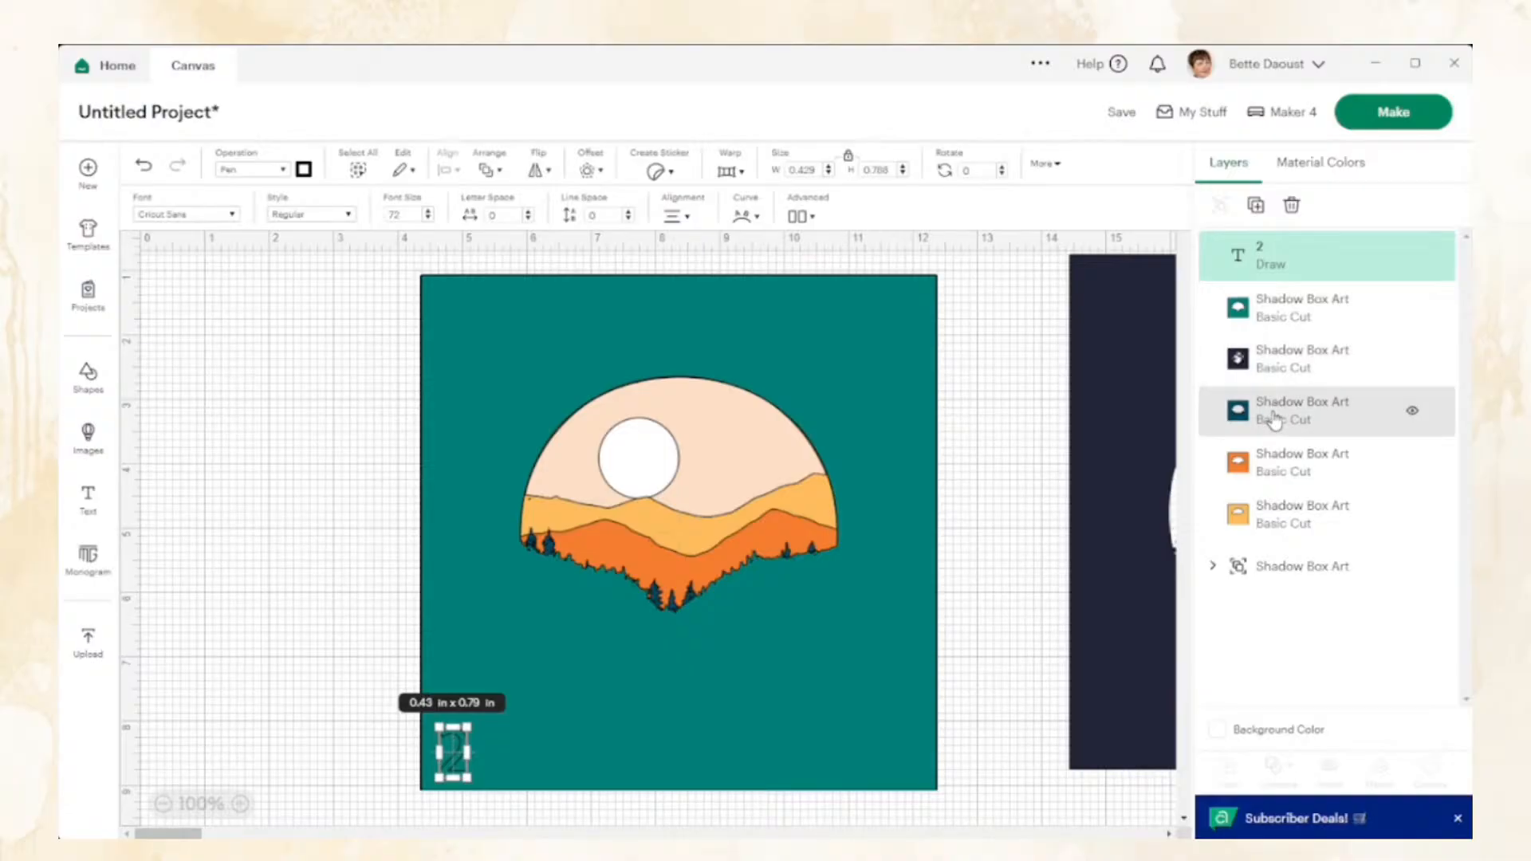
left_click(1275, 419, "shift")
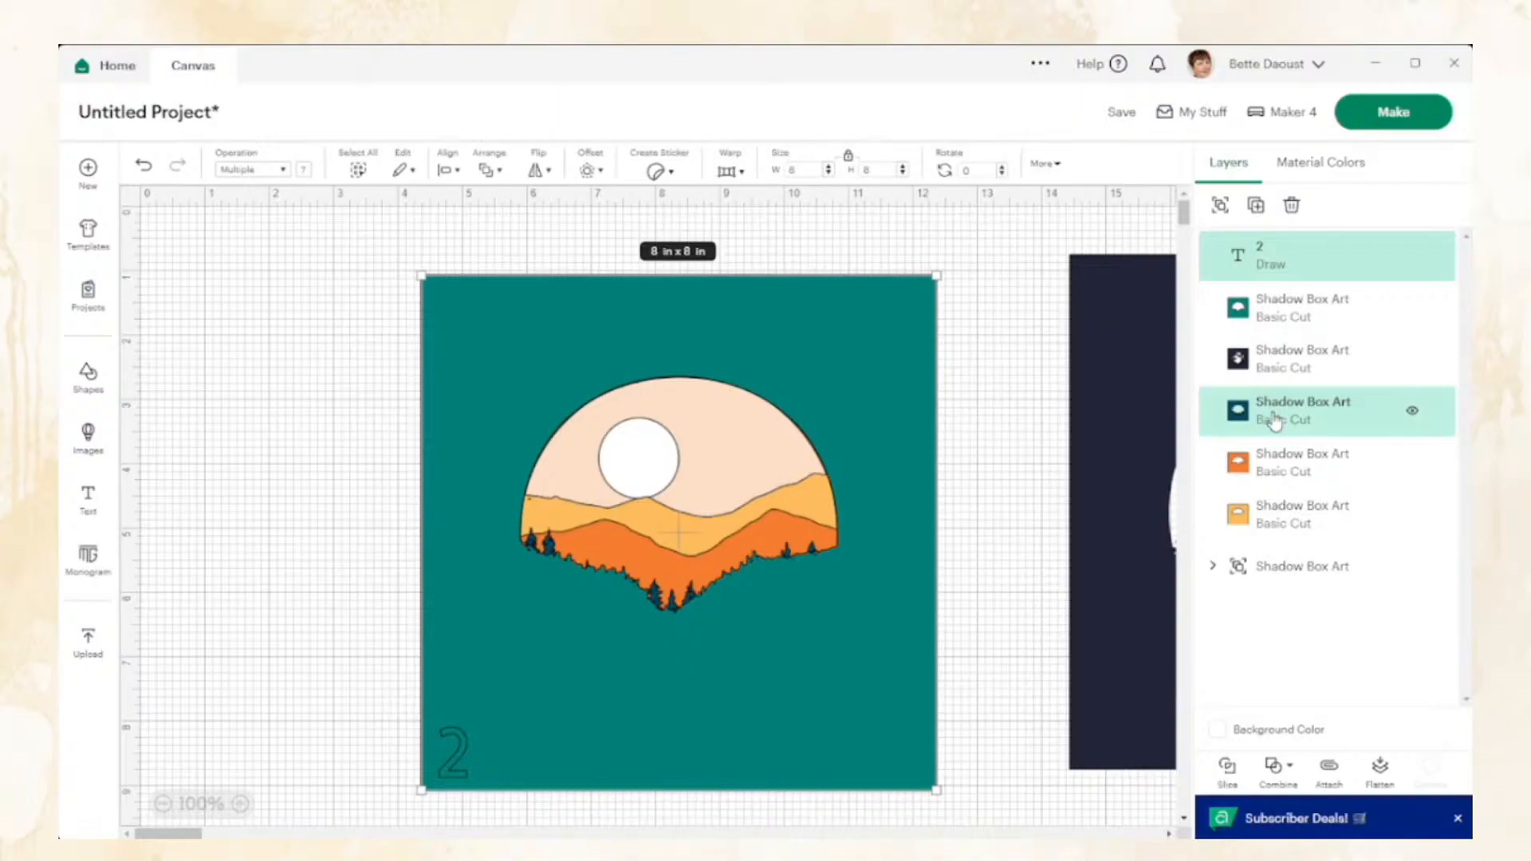
left_click(1330, 770)
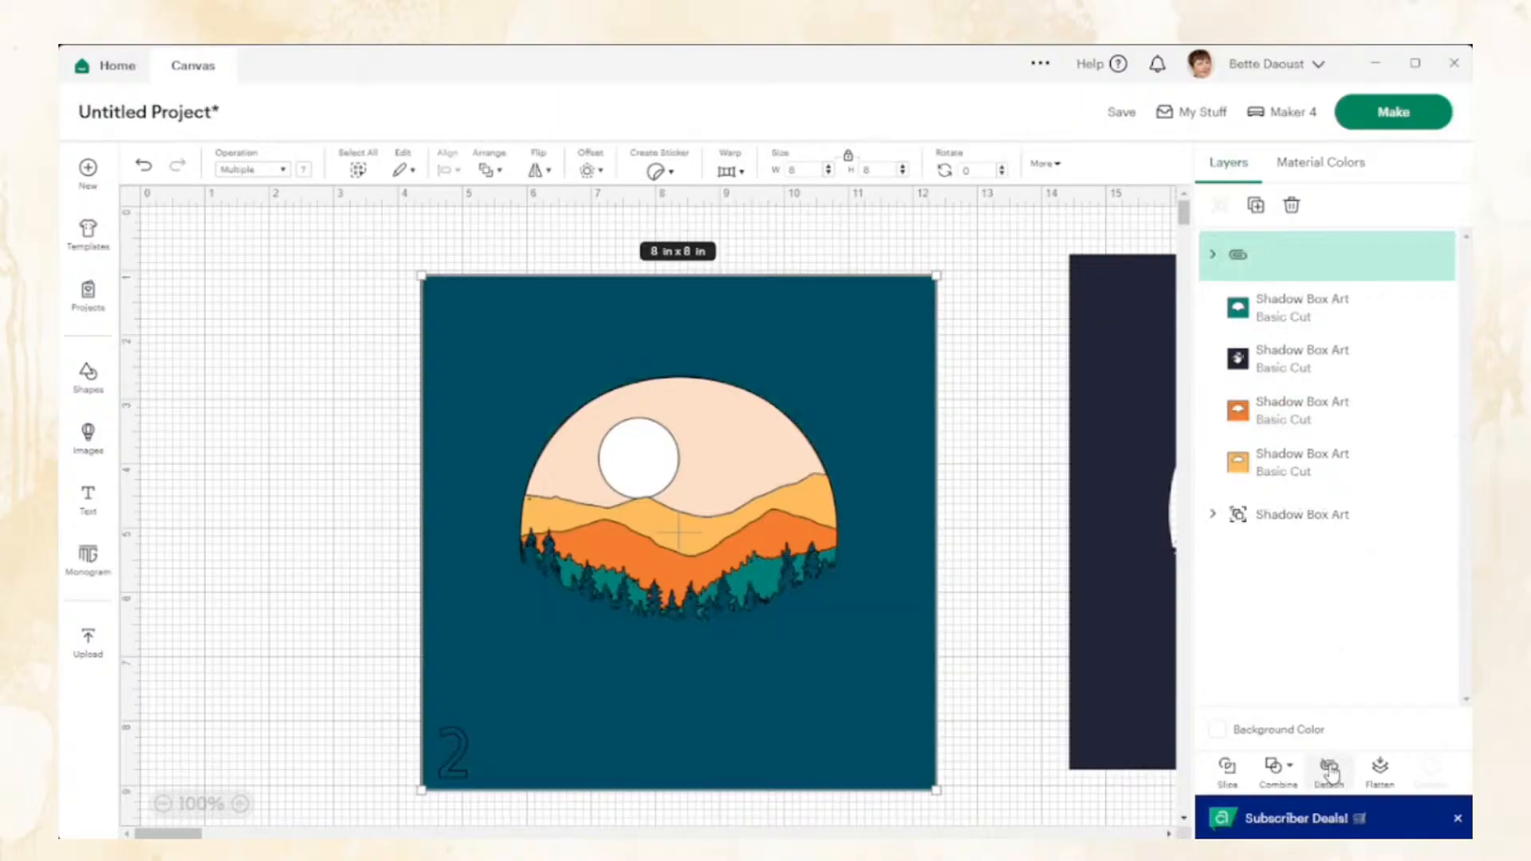
Rename the attached dark blue layer as 2 and move it off the stack onto the navy layer
double_click(1268, 254)
type("2")
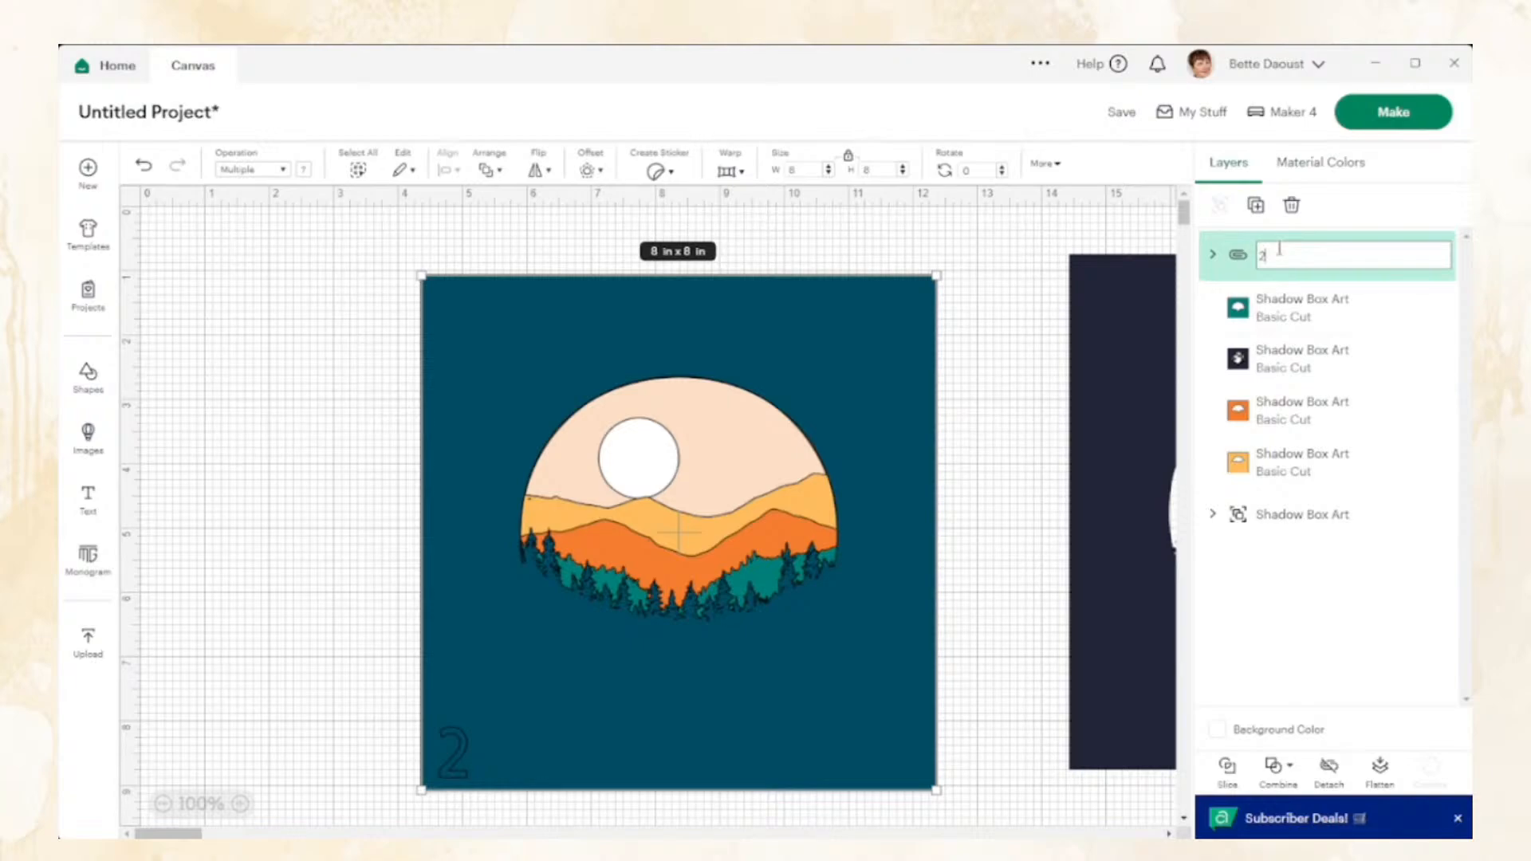
key("Return")
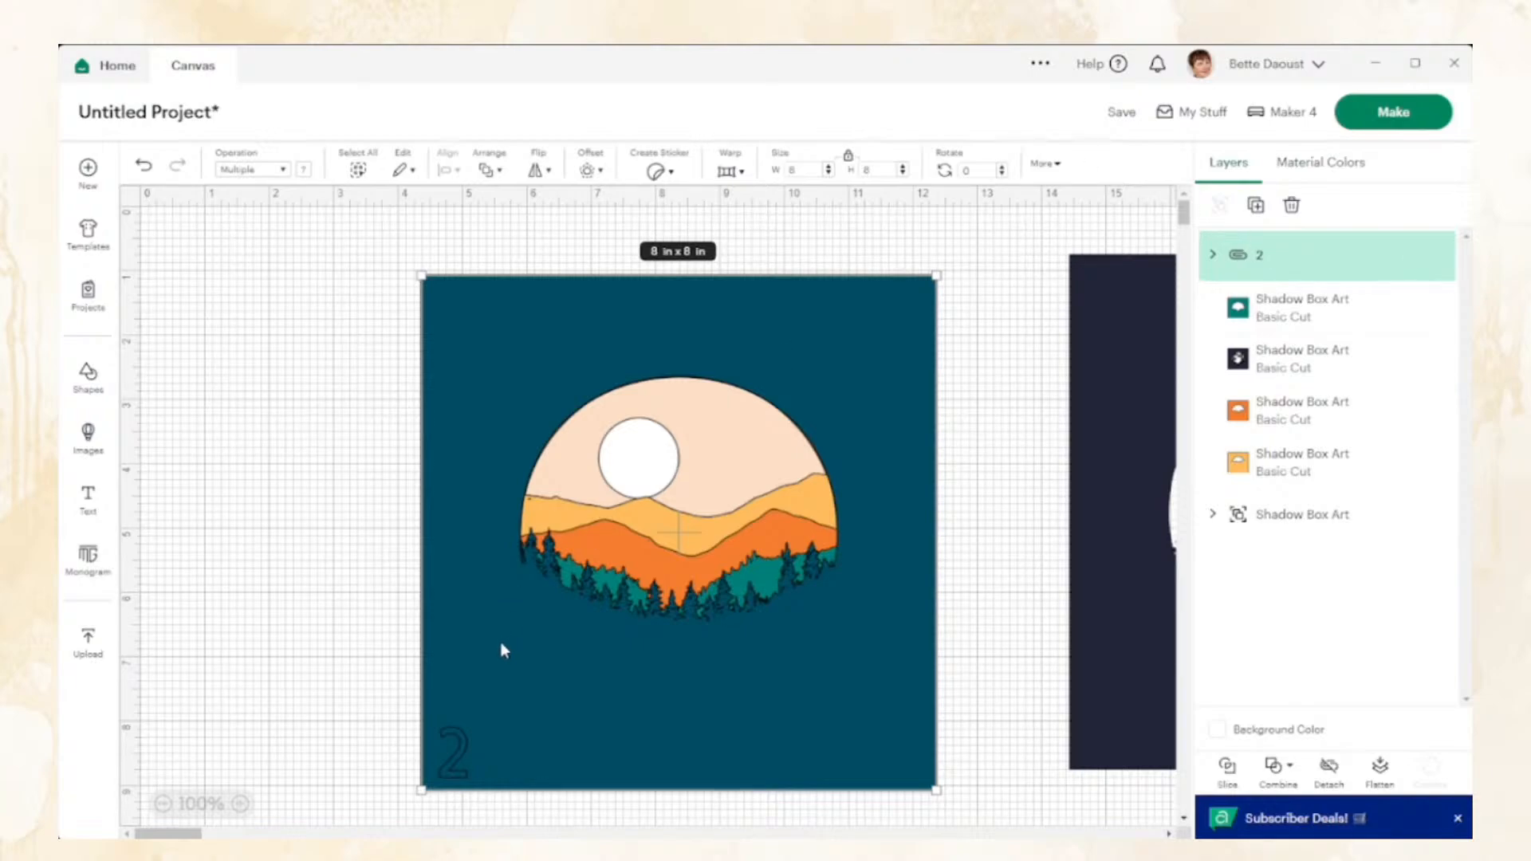
left_click_drag(501, 644, 1061, 617)
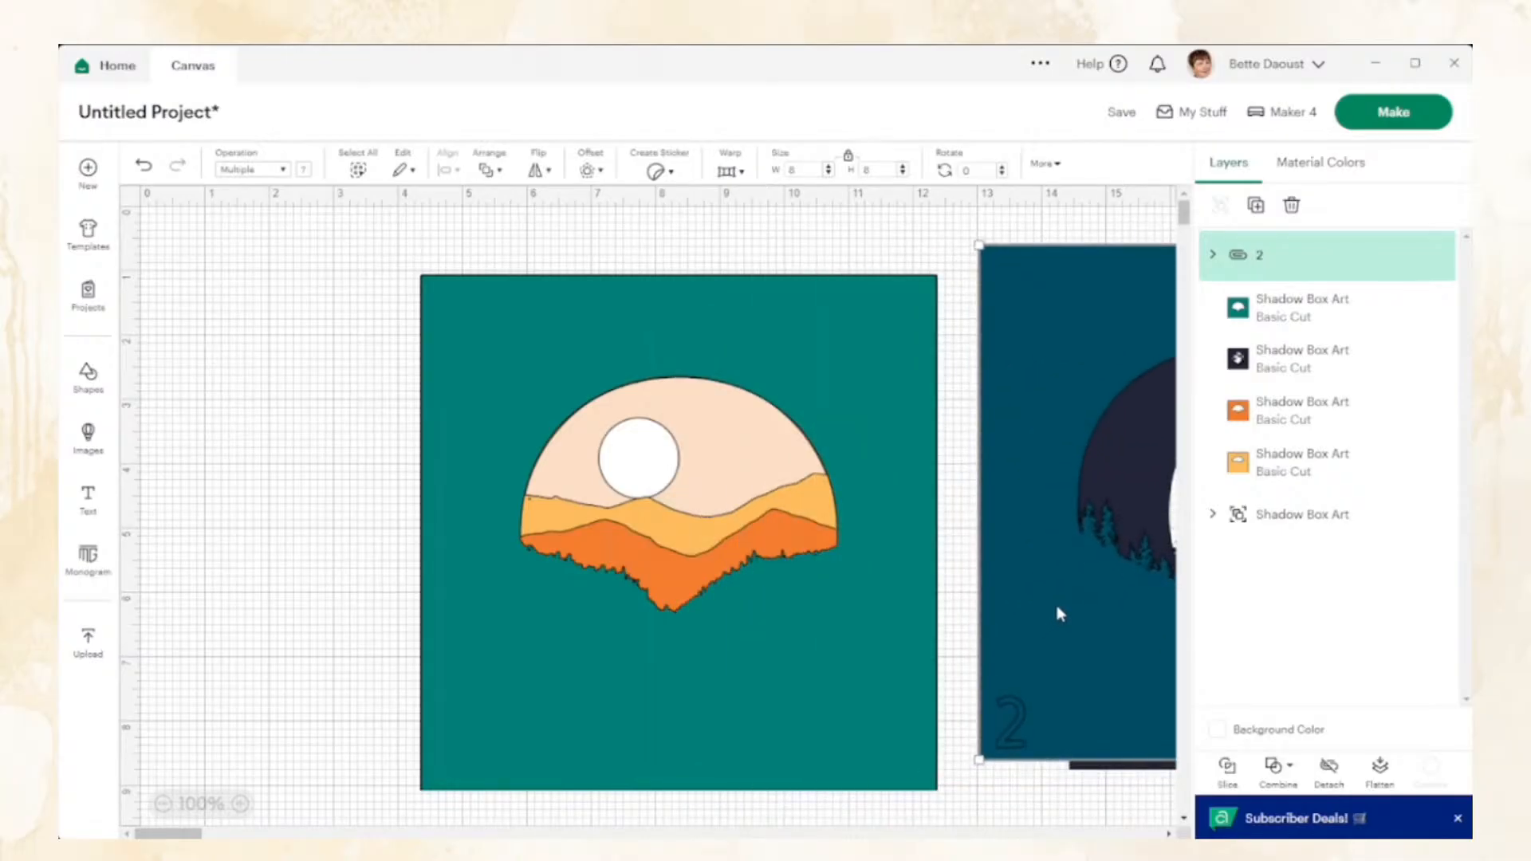
Add the text "3" as a Pen drawing and place it in the lower-left corner of the green layer
left_click(81, 508)
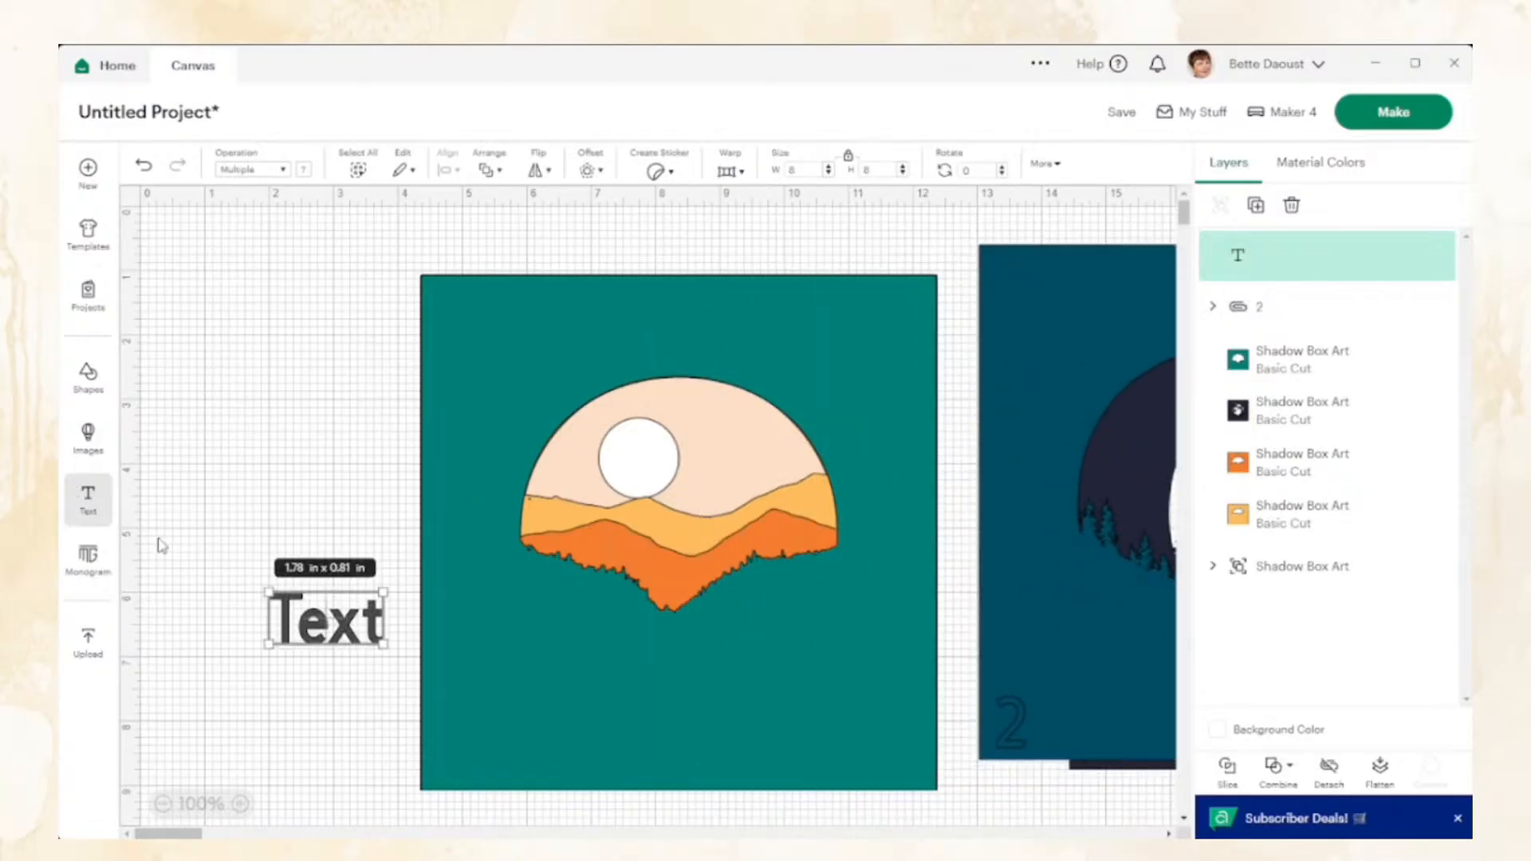
type("3")
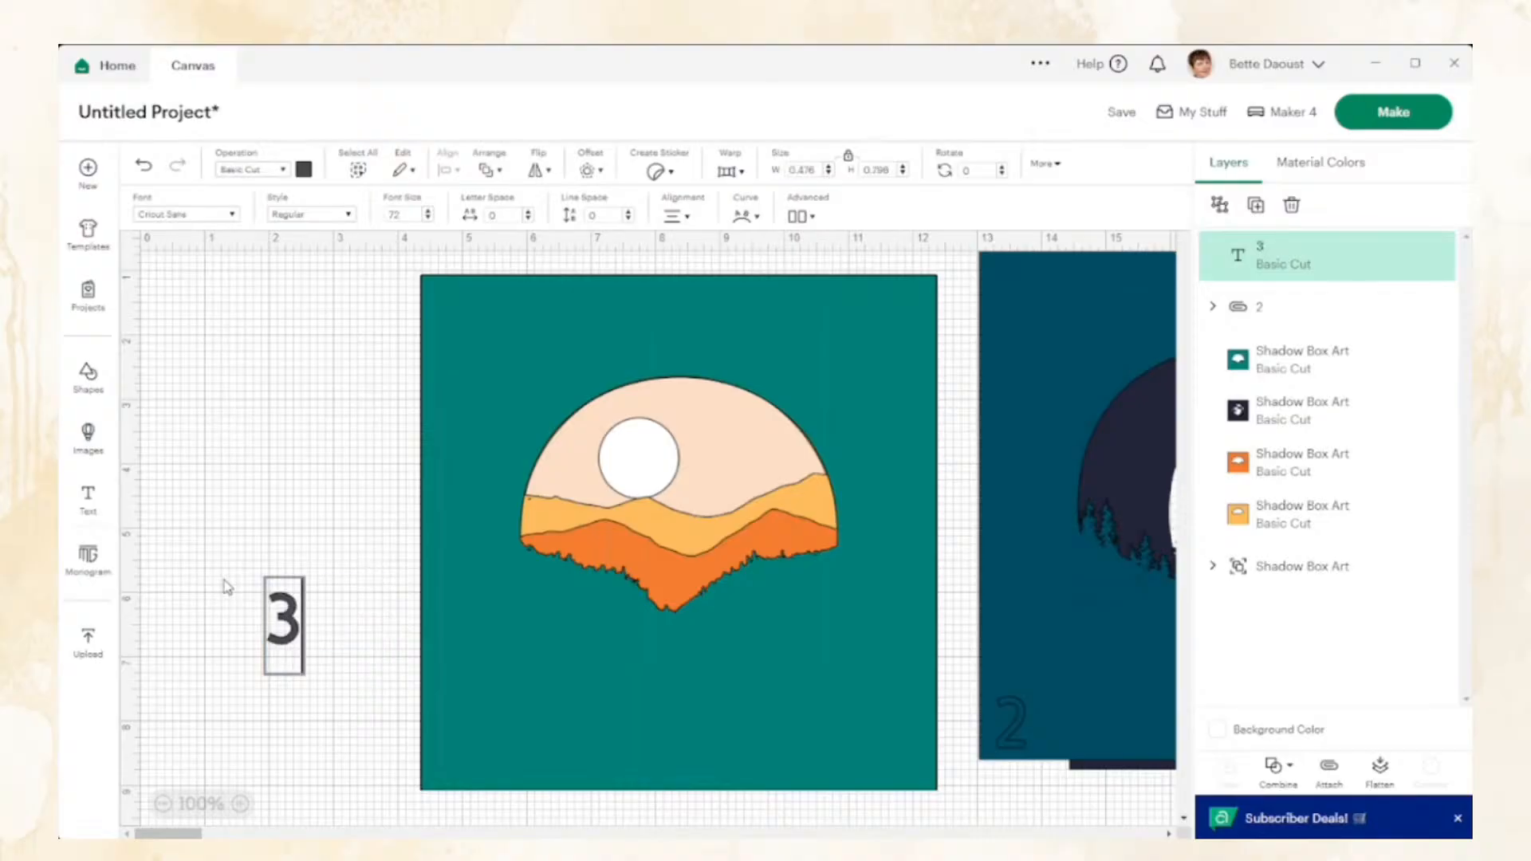
left_click(251, 177)
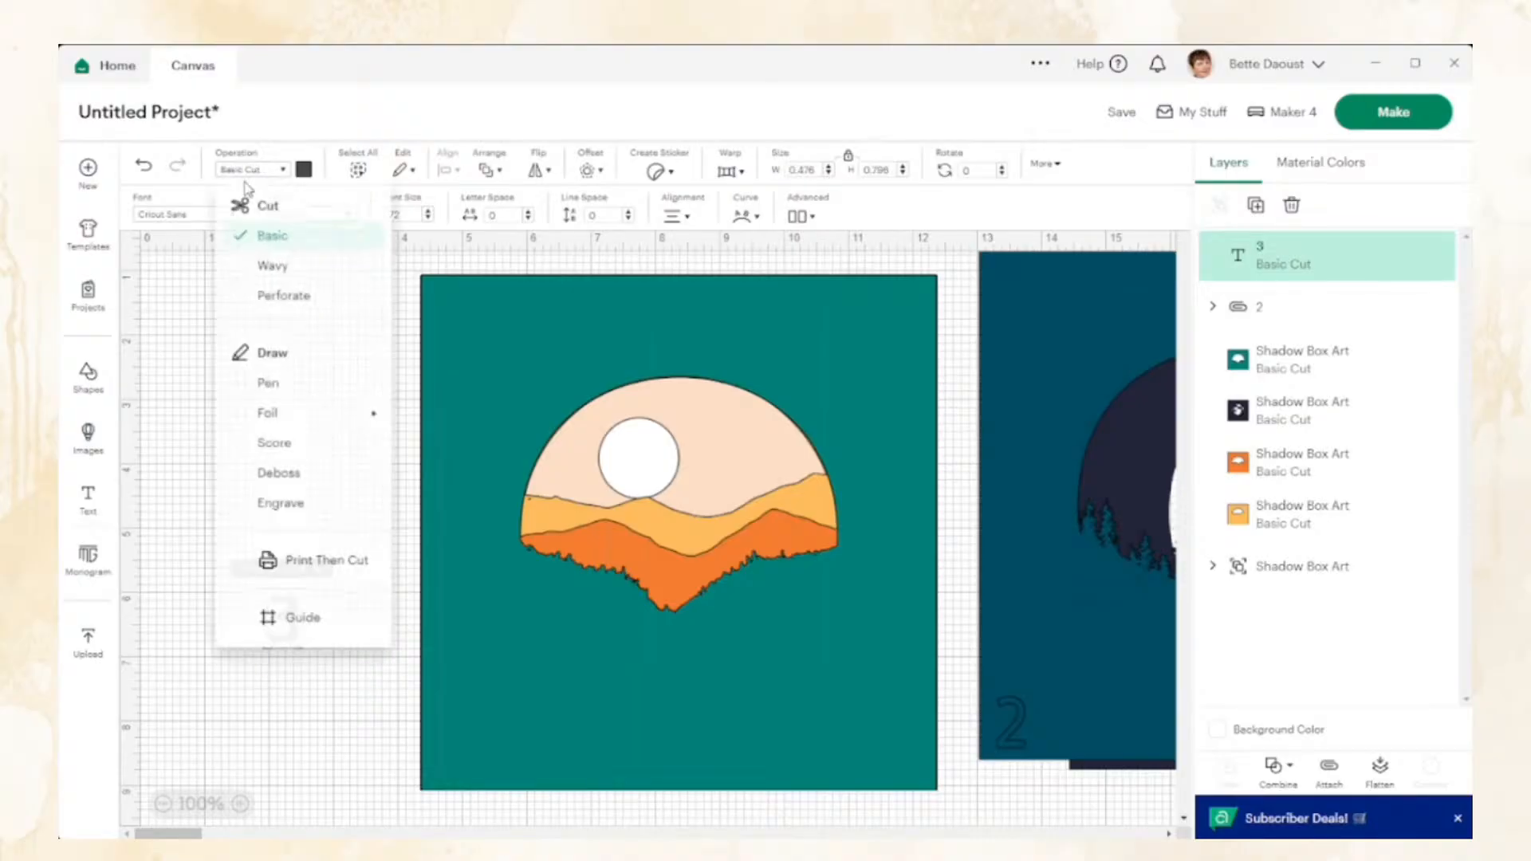
mouse_move(277, 417)
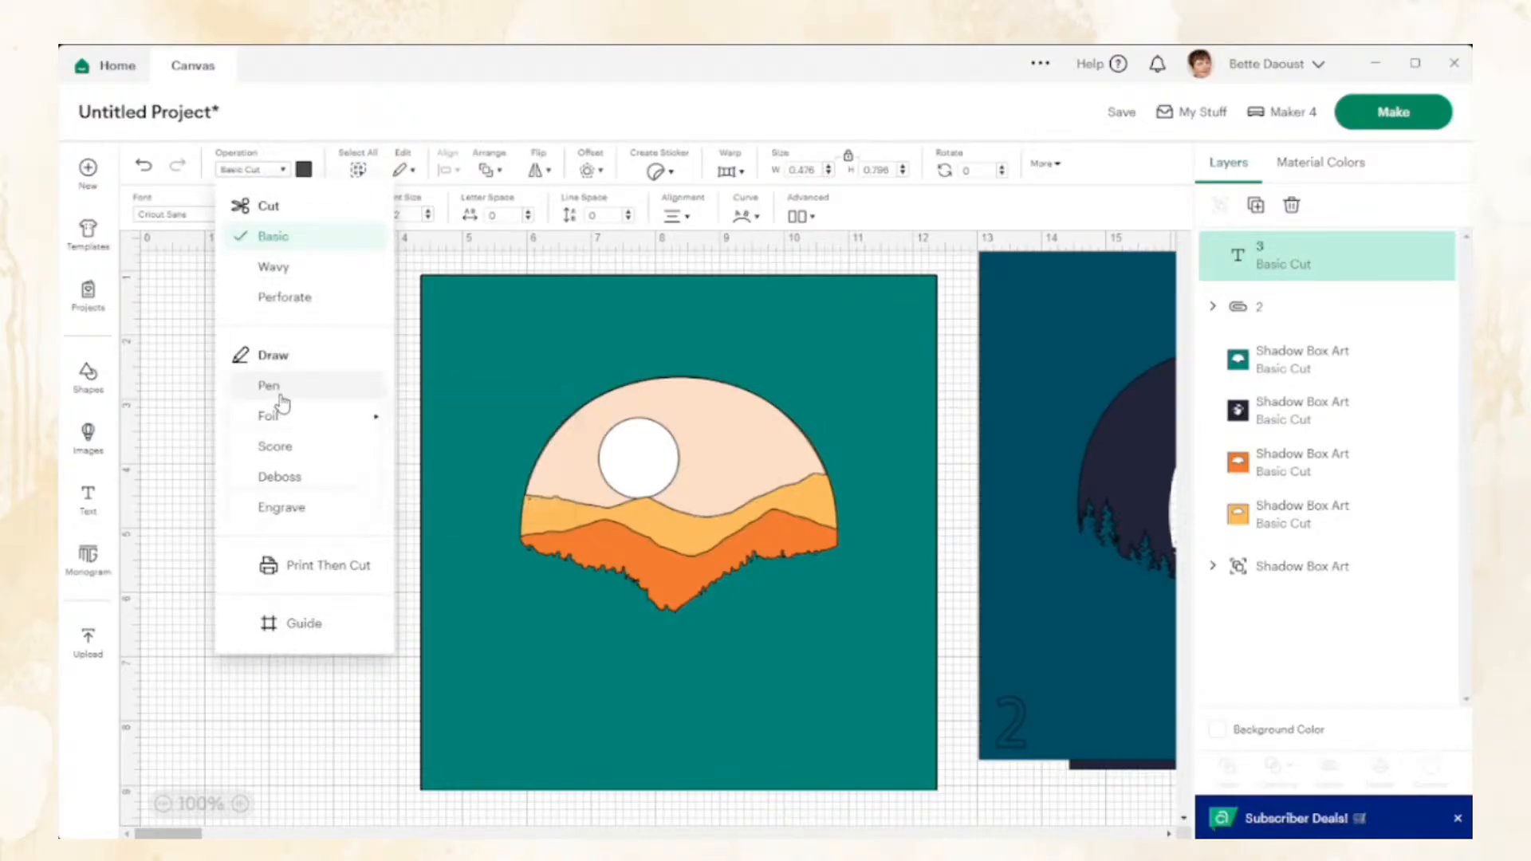
left_click(271, 386)
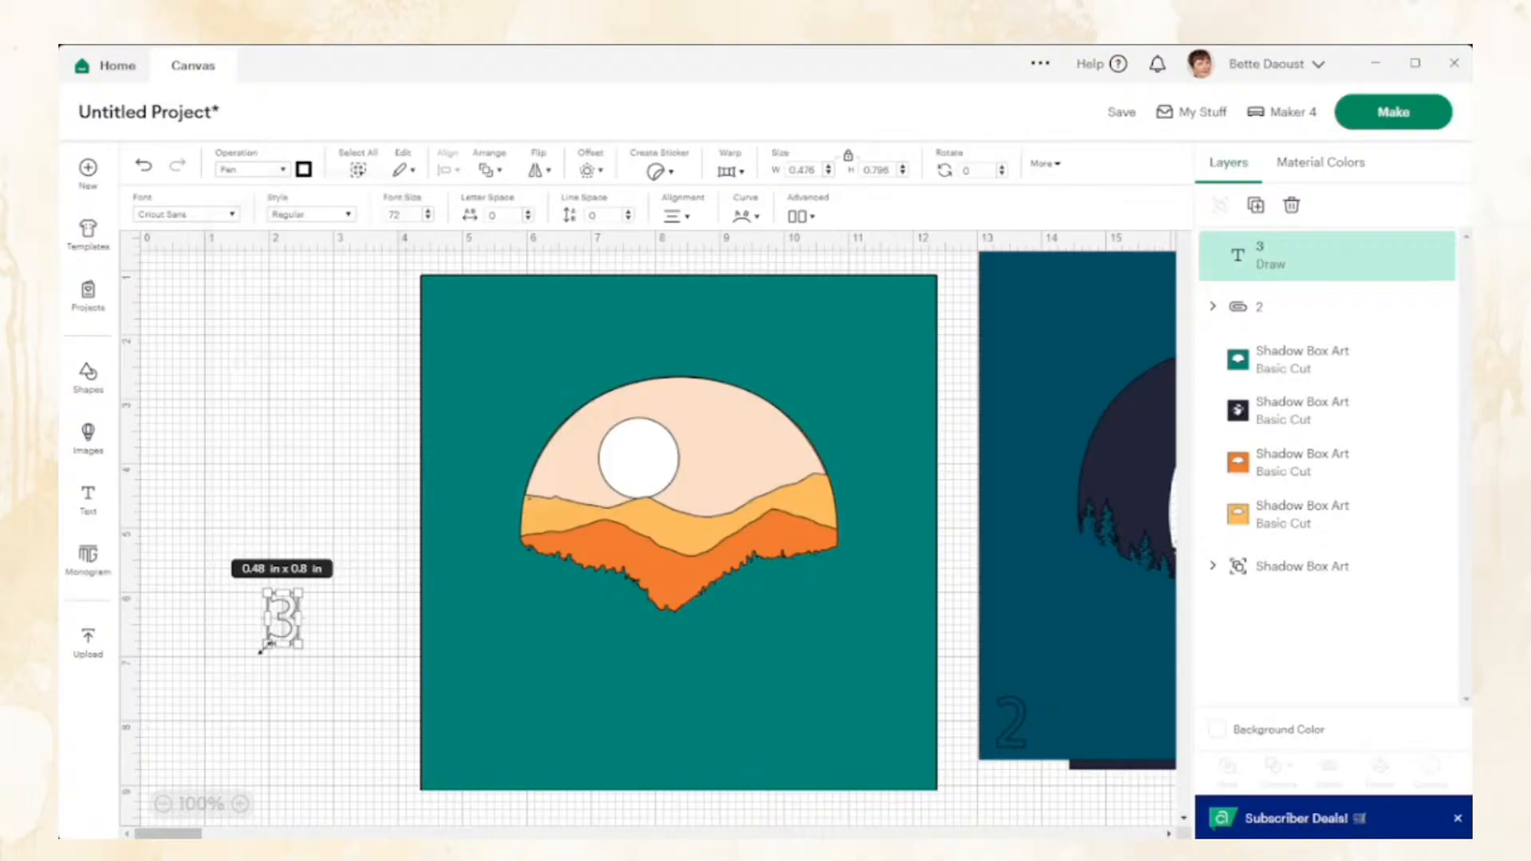
left_click(247, 694)
left_click_drag(292, 634, 469, 766)
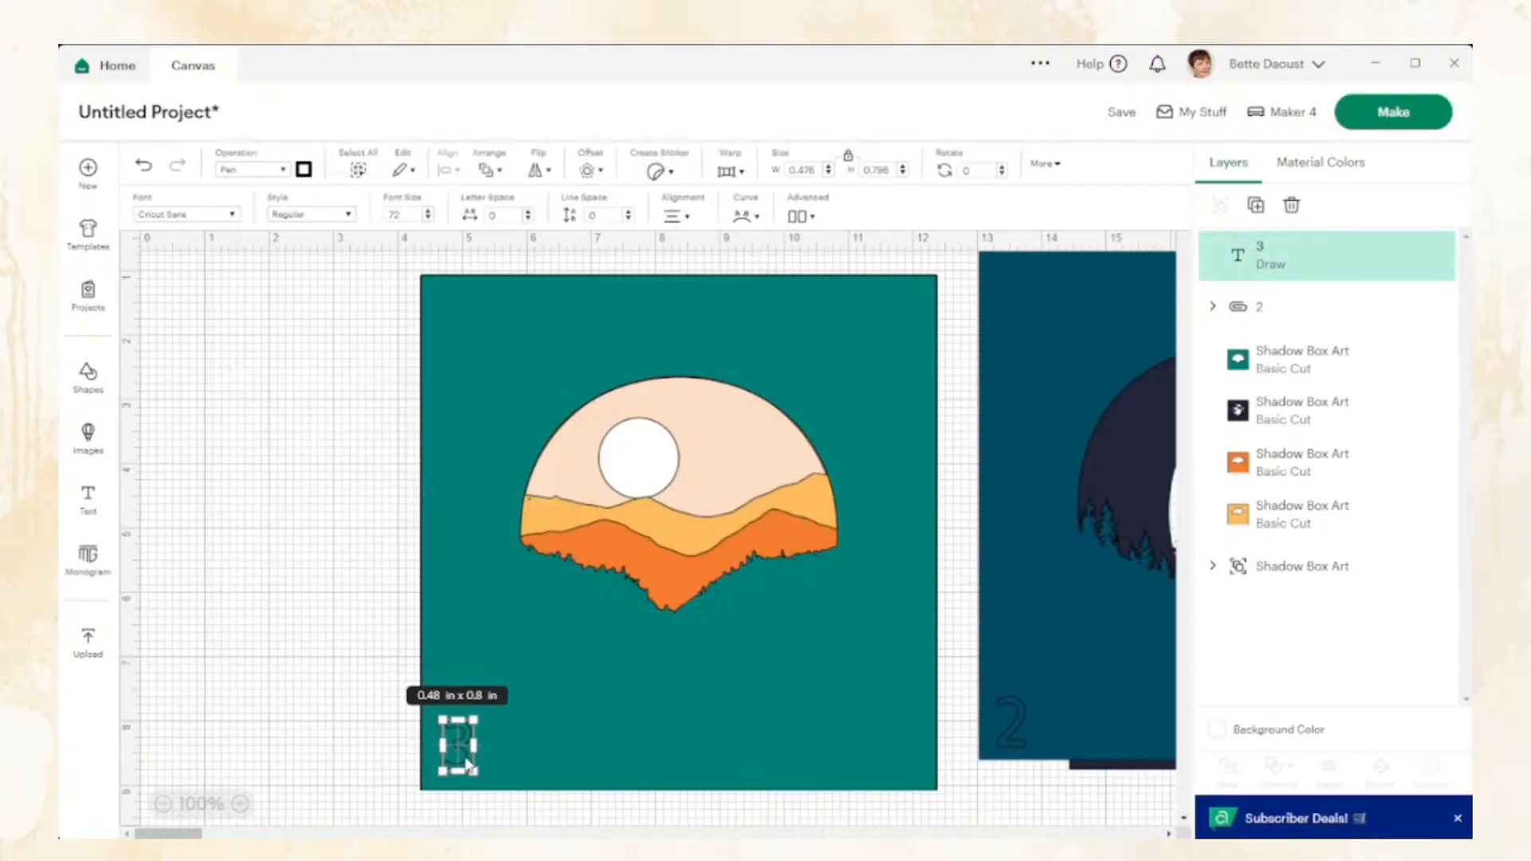
Attach the "3" to the green shadow box layer and rename the attached set as 3
left_click(1302, 360, "shift")
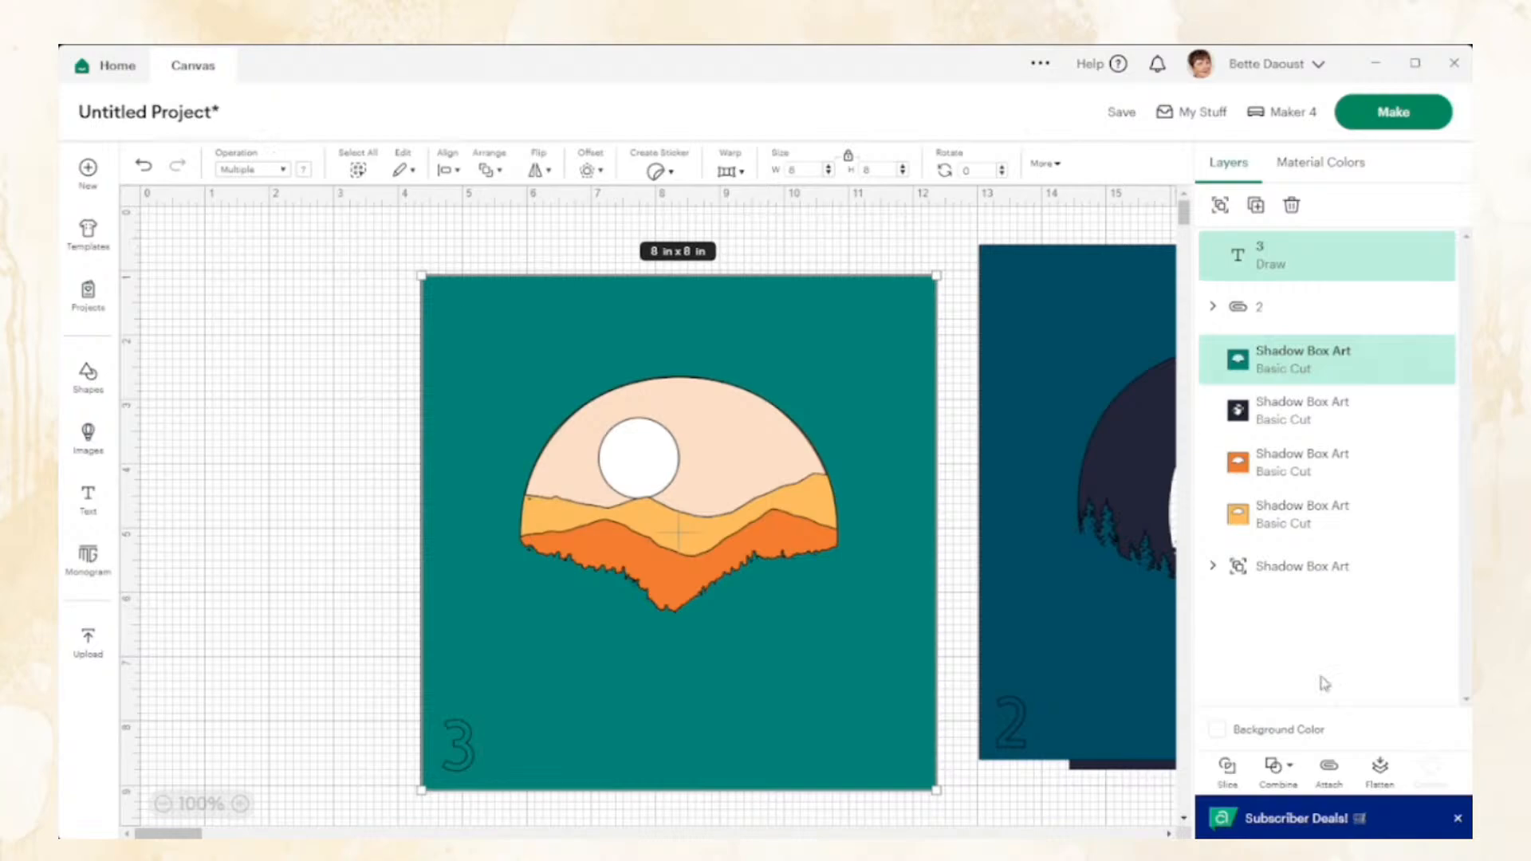
left_click(1328, 772)
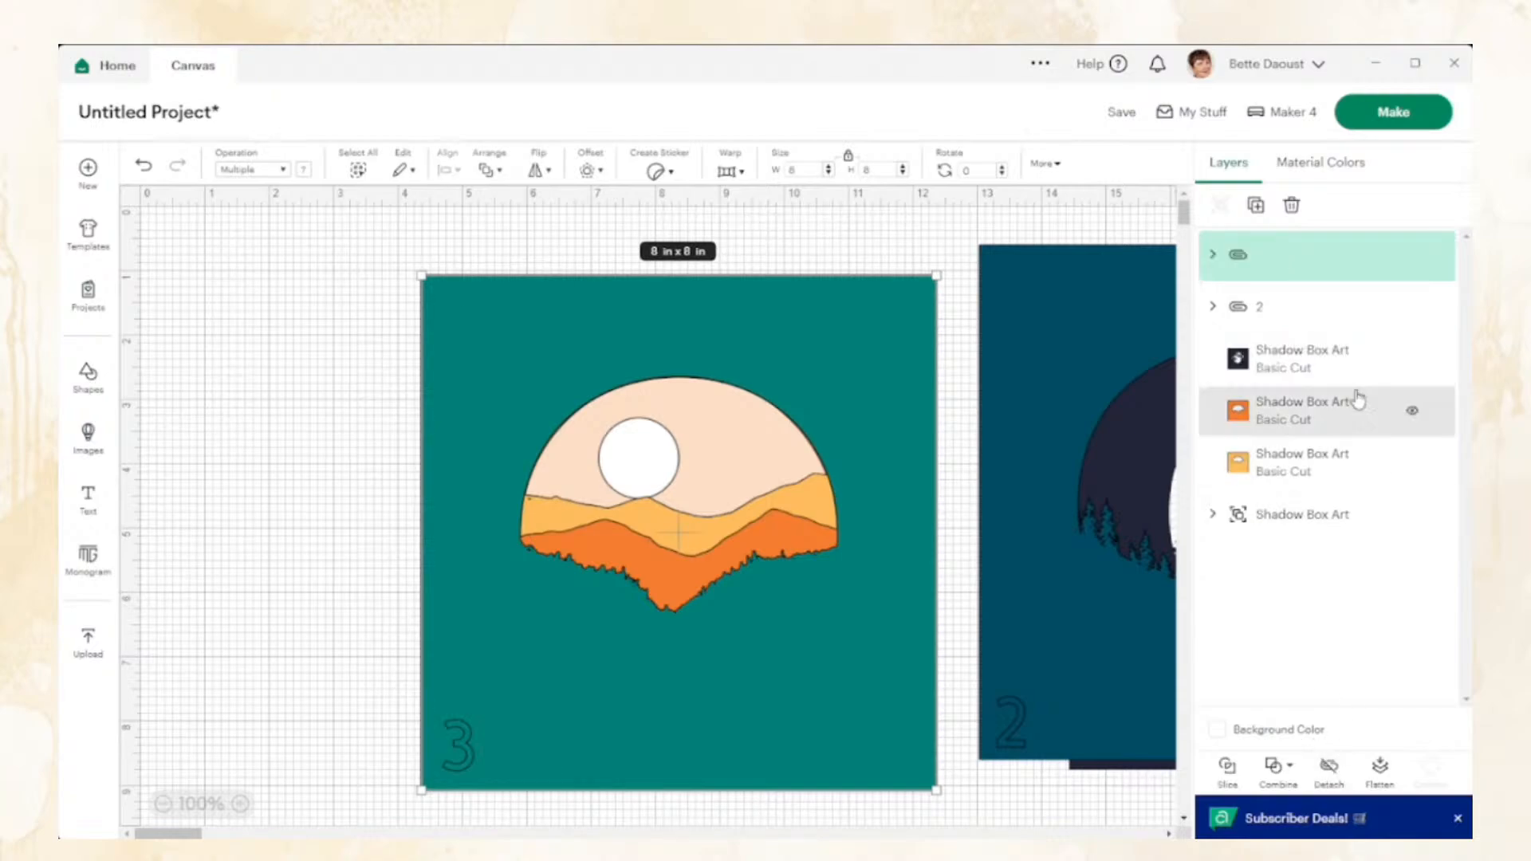
double_click(1278, 257)
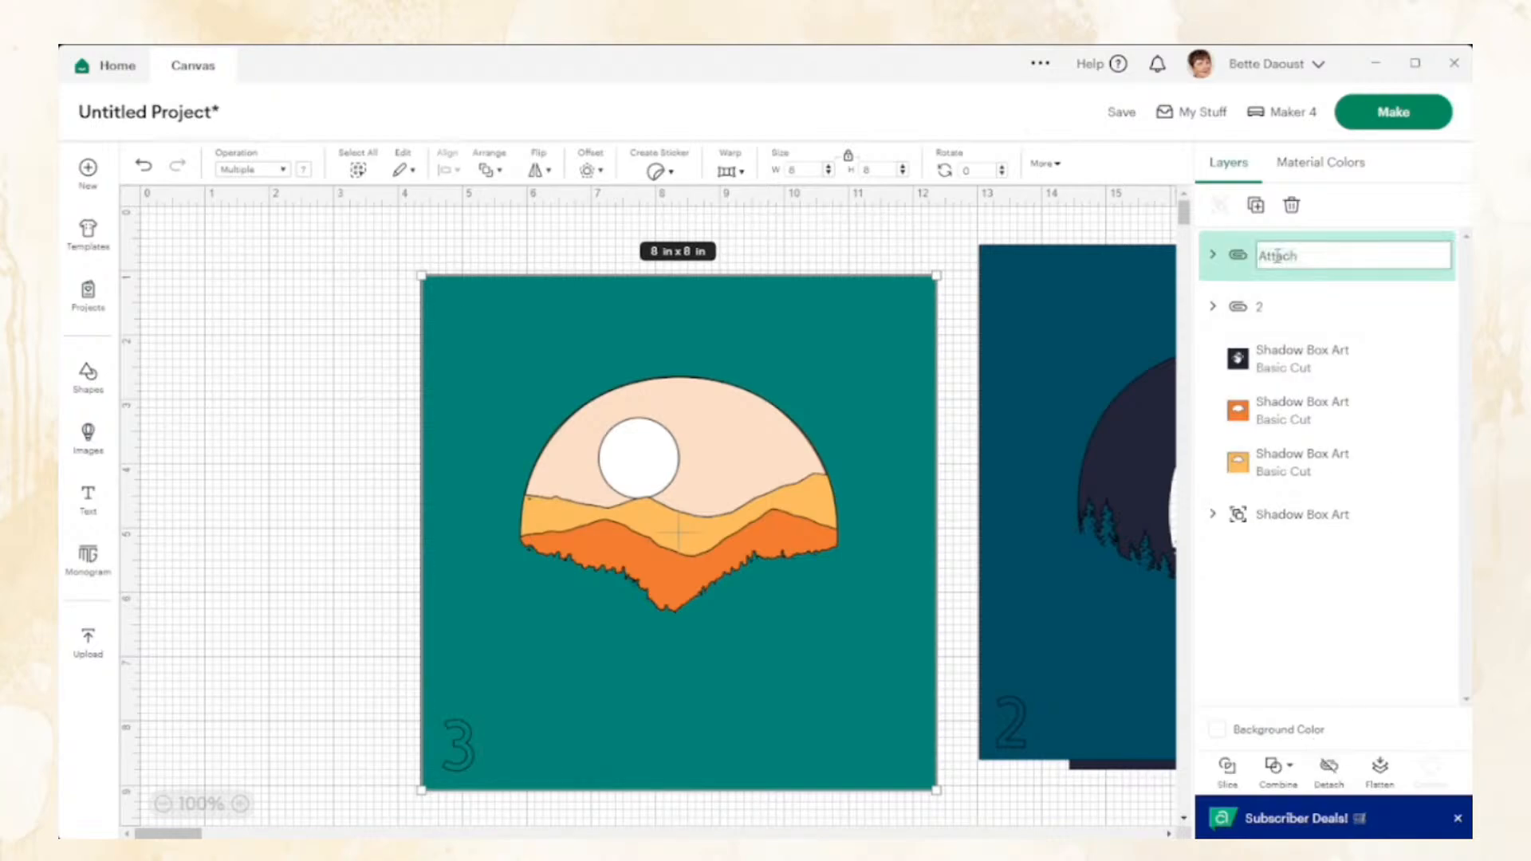
type("3")
Duplicate the "3" out of its attached set to just above the orange layer in the stacking order, and move the green layer off the stack
left_click(1212, 256)
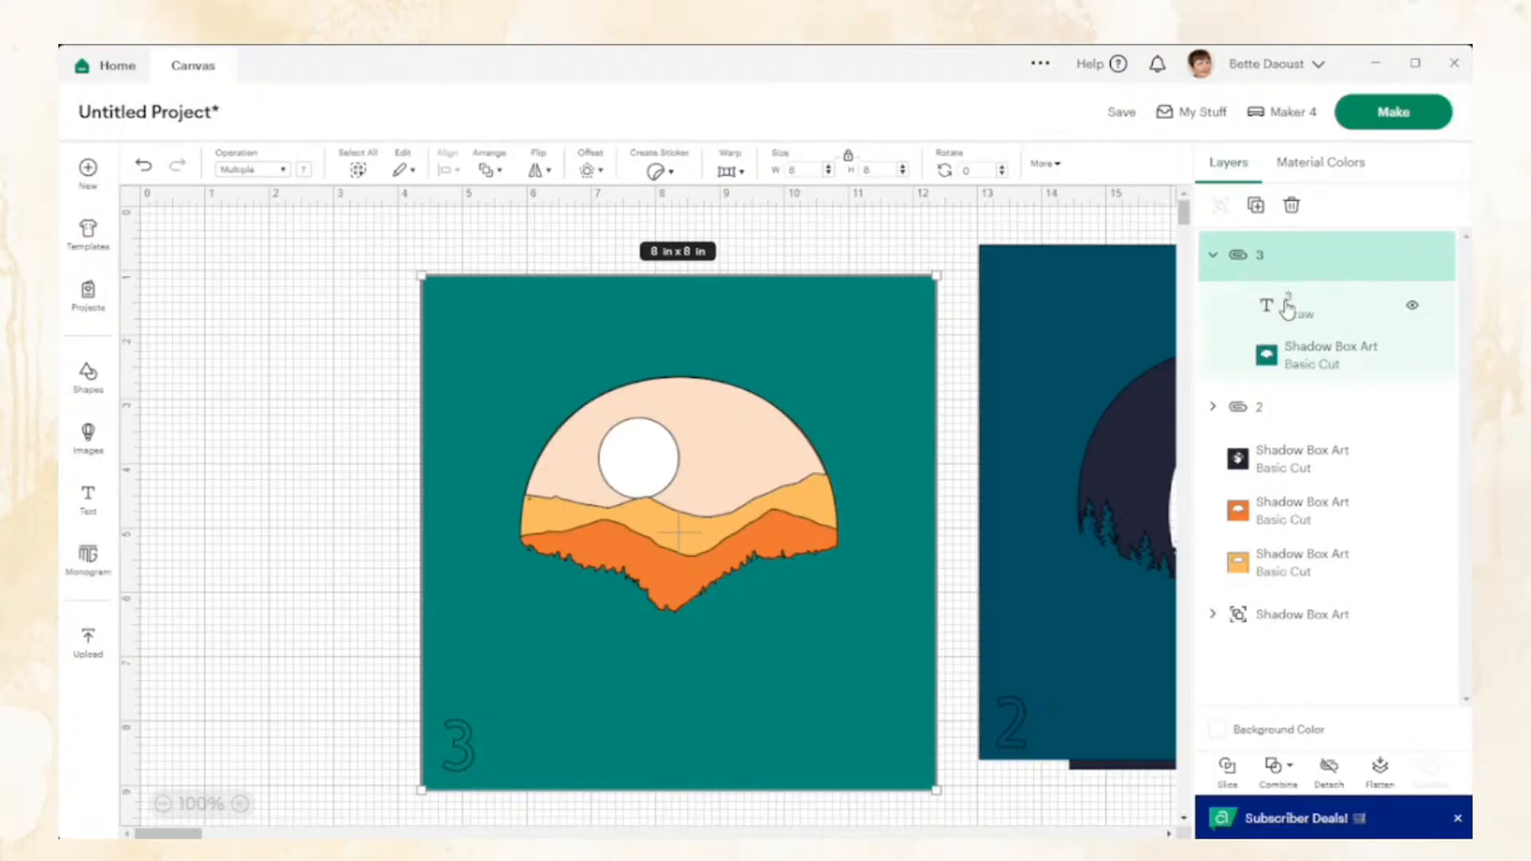
left_click(1293, 307)
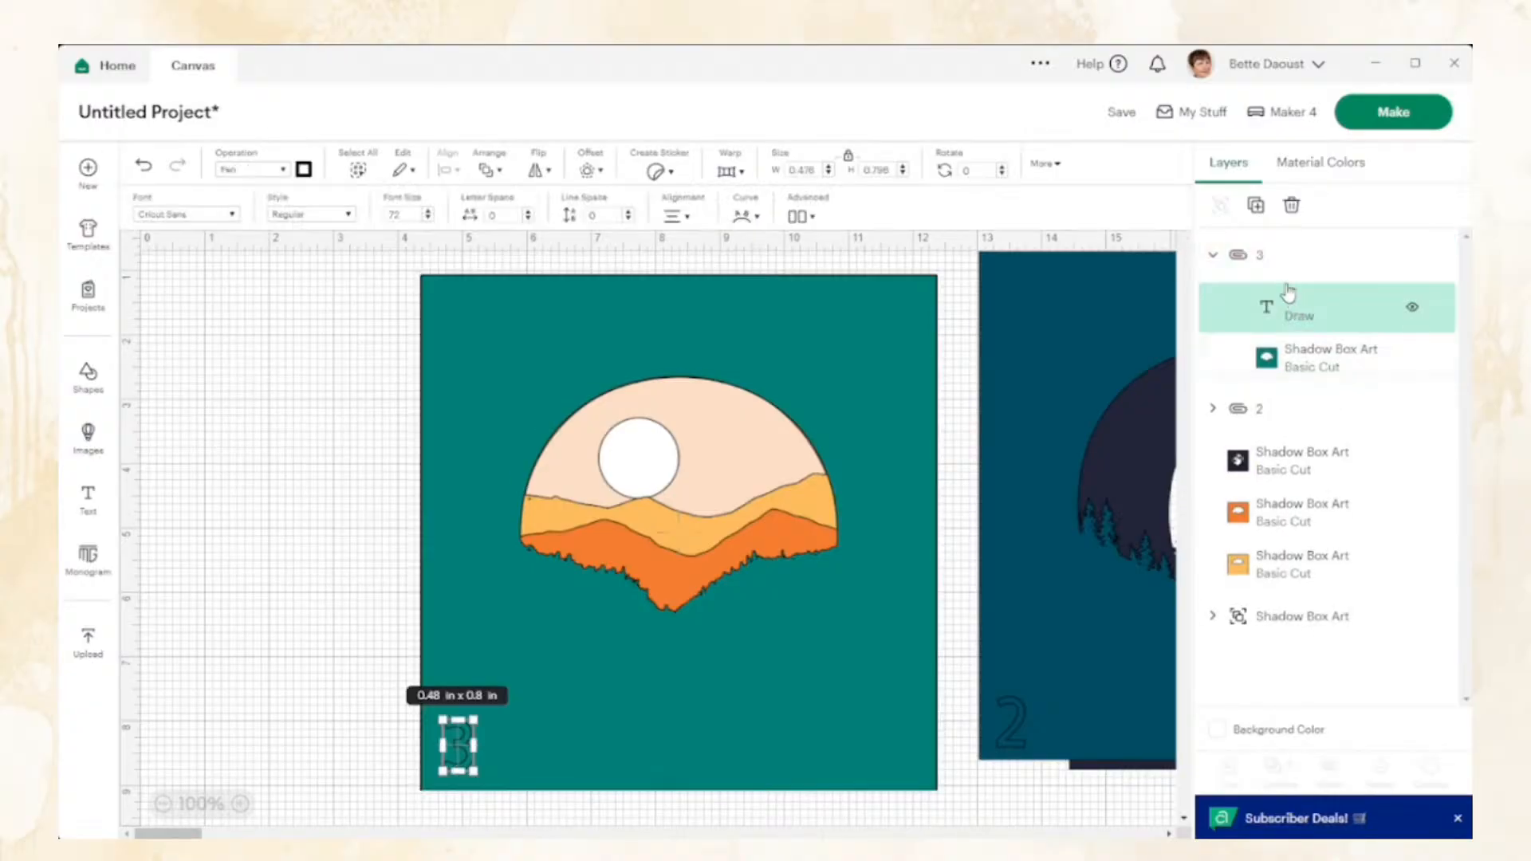
left_click(1256, 209)
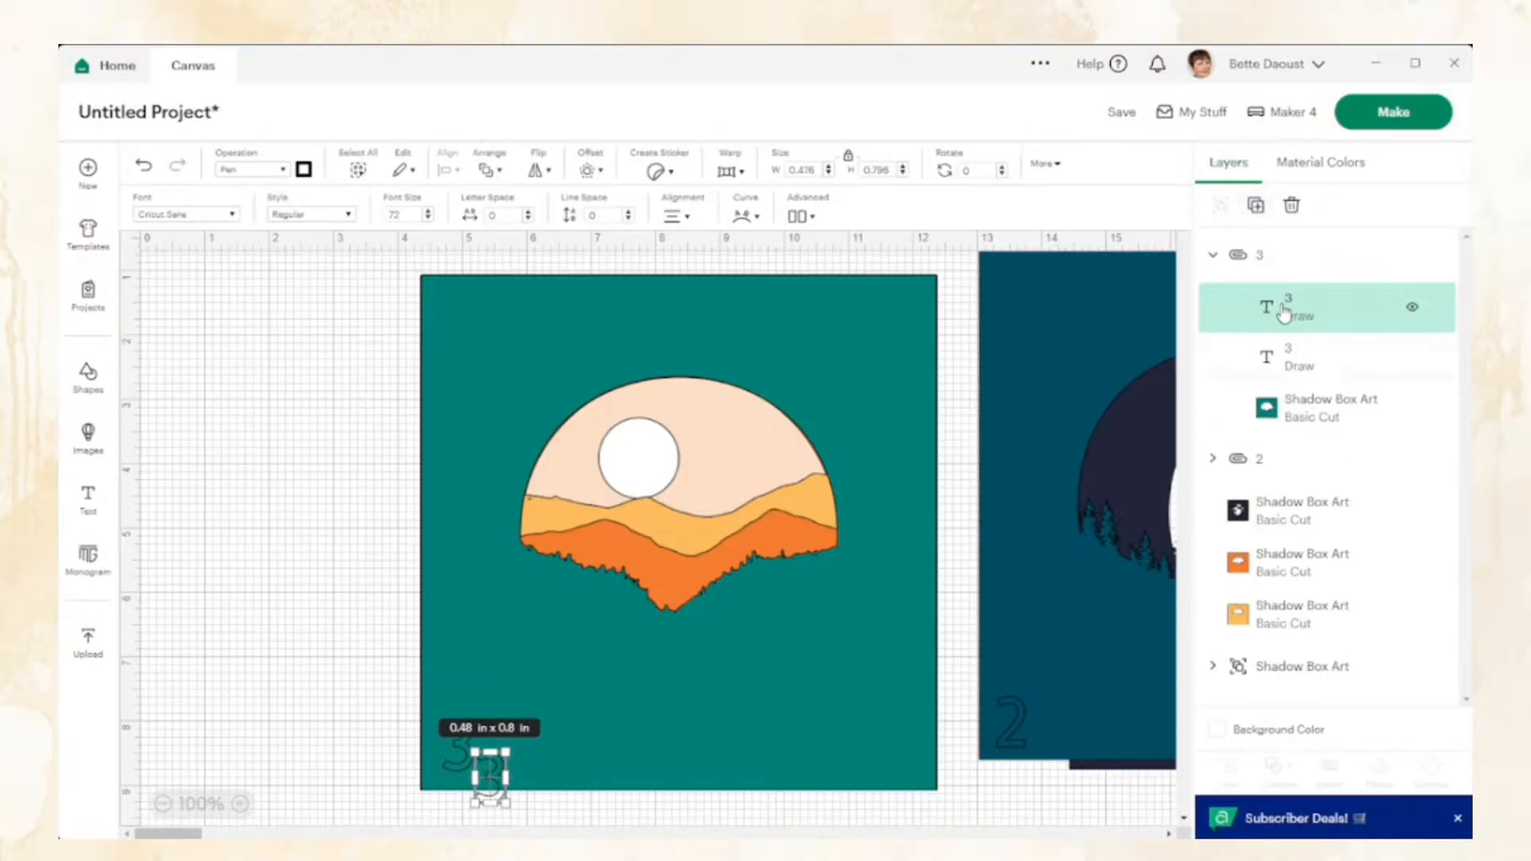
left_click_drag(1294, 307, 1283, 479)
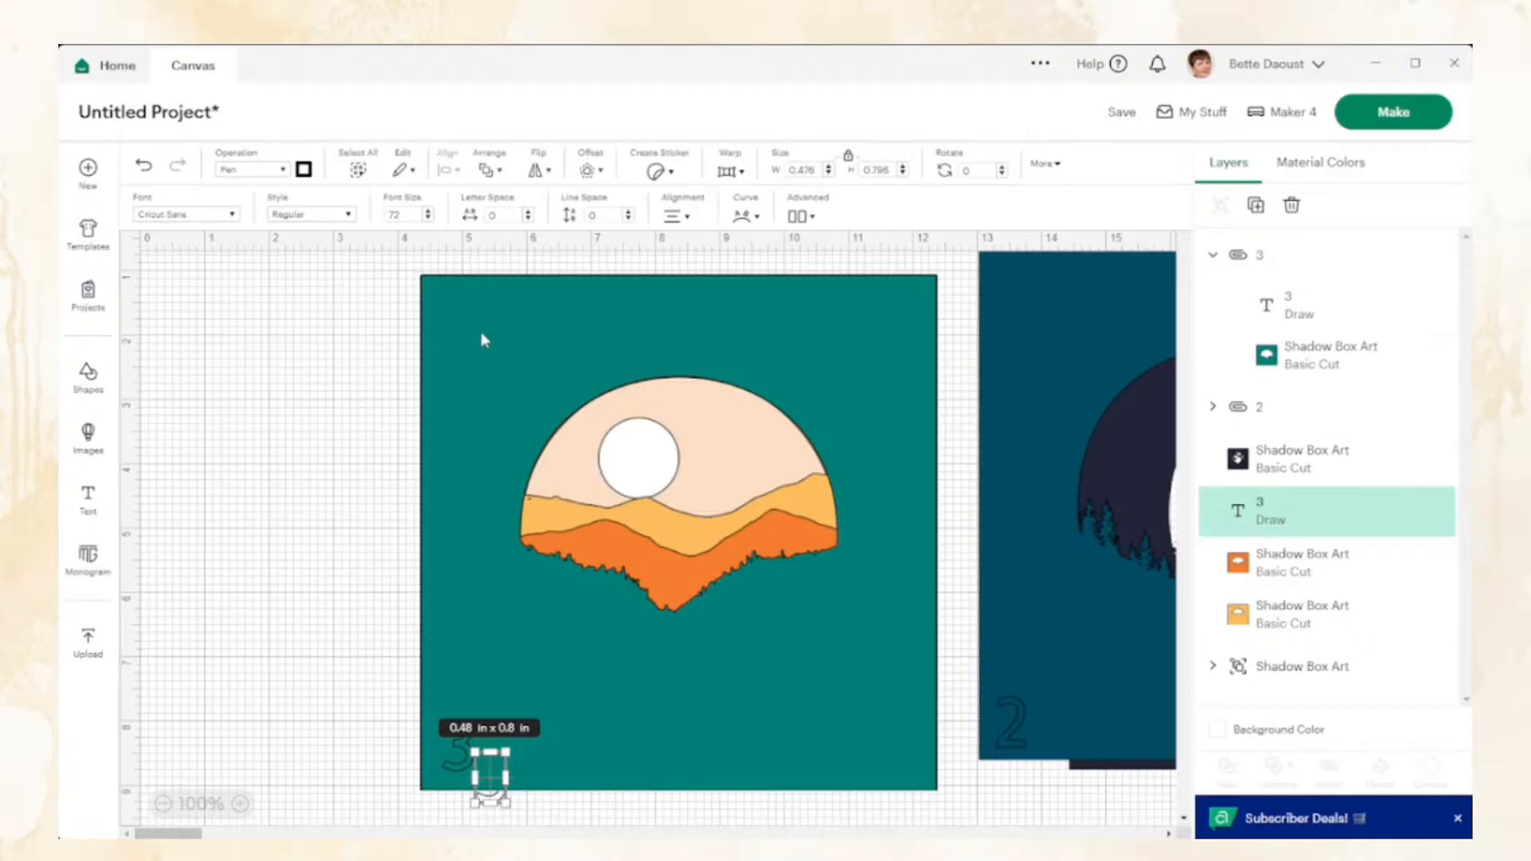
left_click_drag(476, 324, 1032, 319)
Place the copied number in the lower-left corner of the orange layer and change its text to 4
left_click_drag(485, 797, 455, 764)
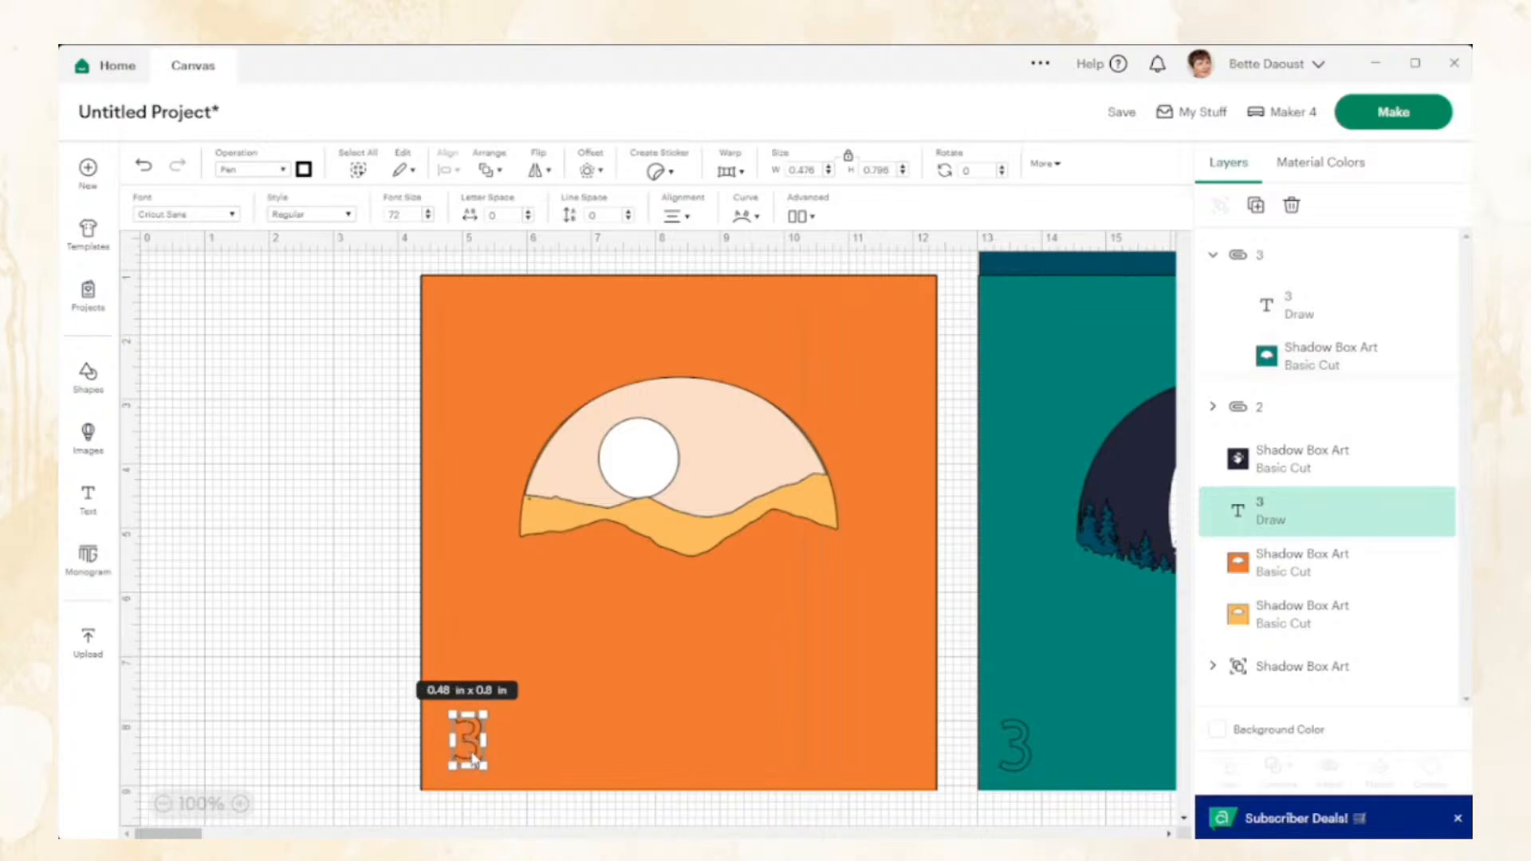
double_click(473, 761)
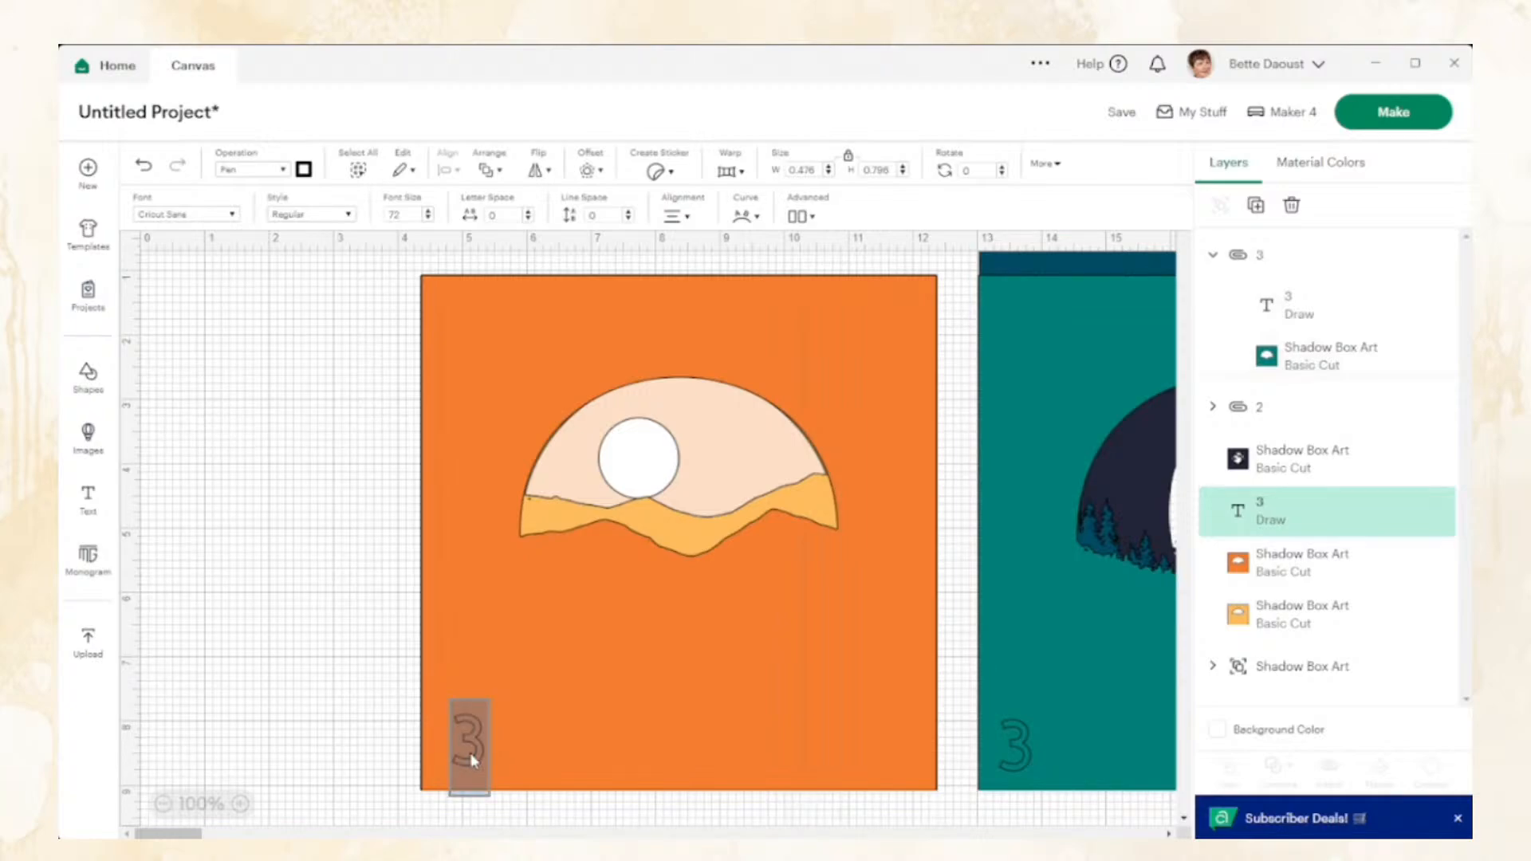
type("4")
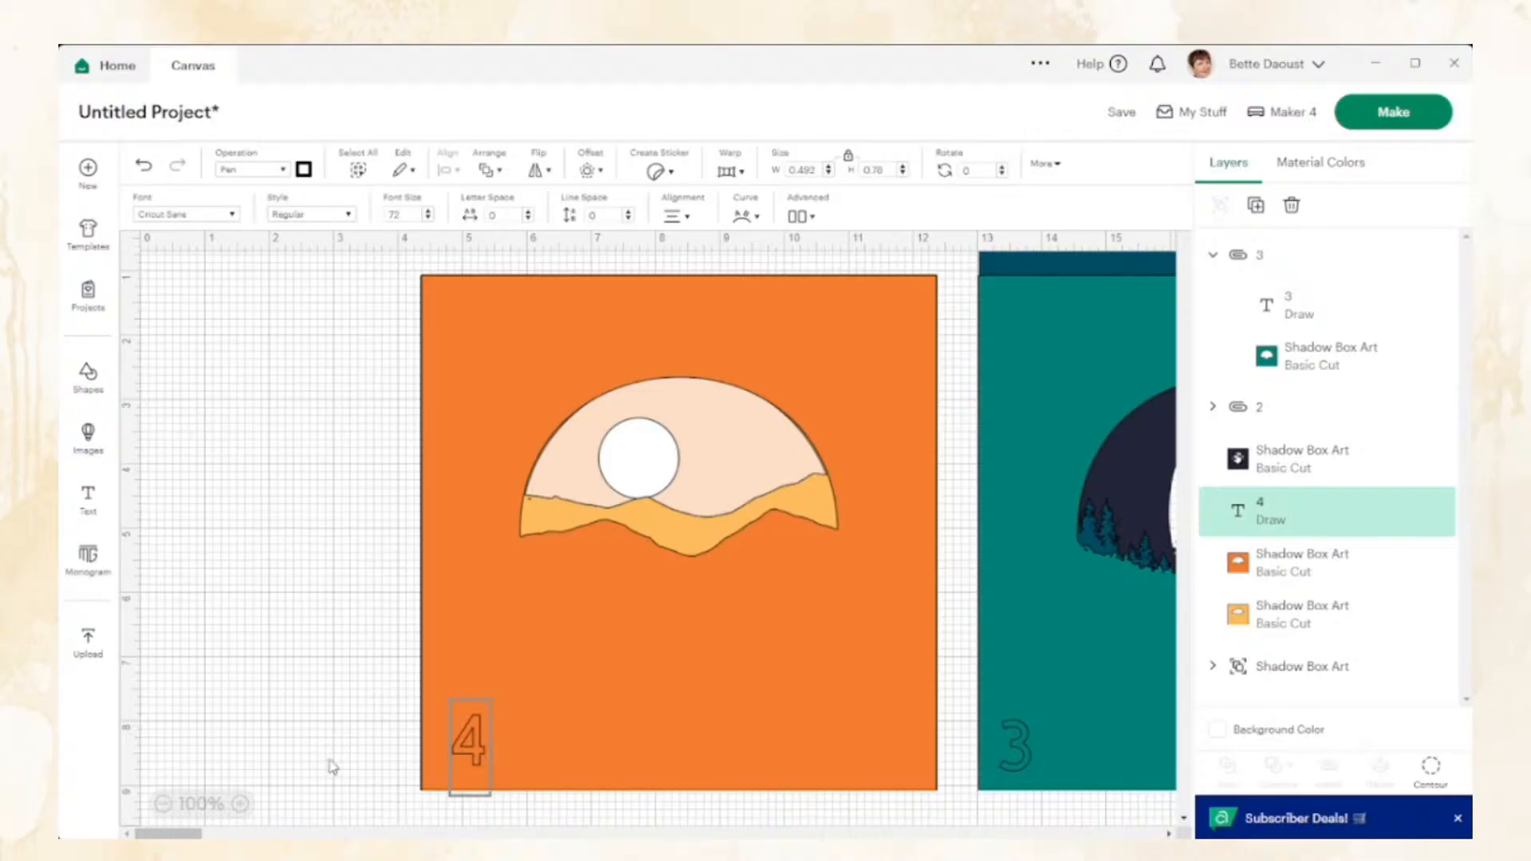
left_click(365, 754)
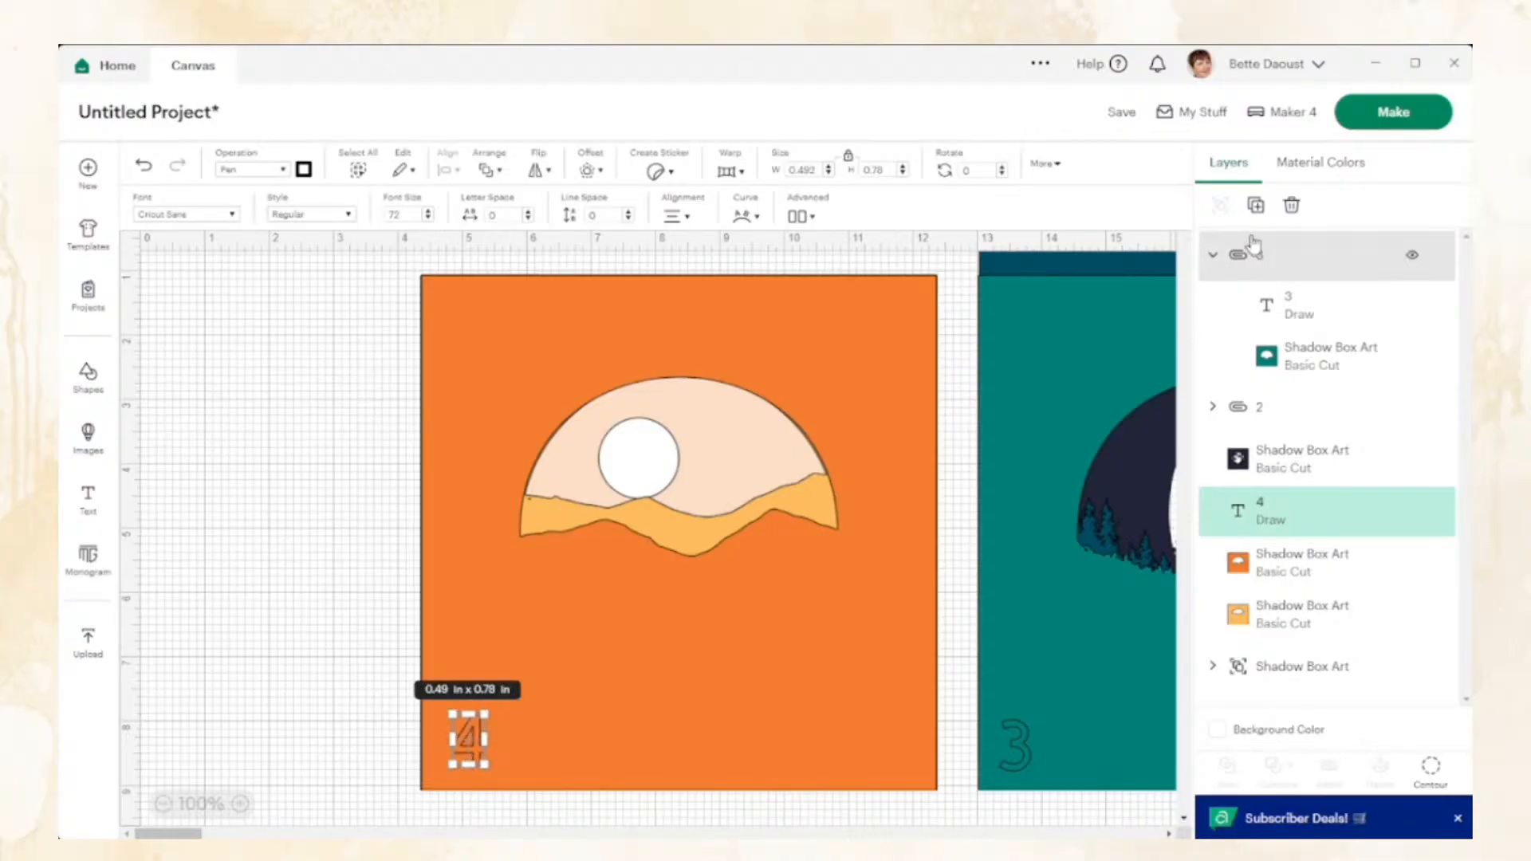
Duplicate the "4", set the copy aside on the empty canvas, and reposition the original in the orange layer's lower-left corner
left_click(1255, 205)
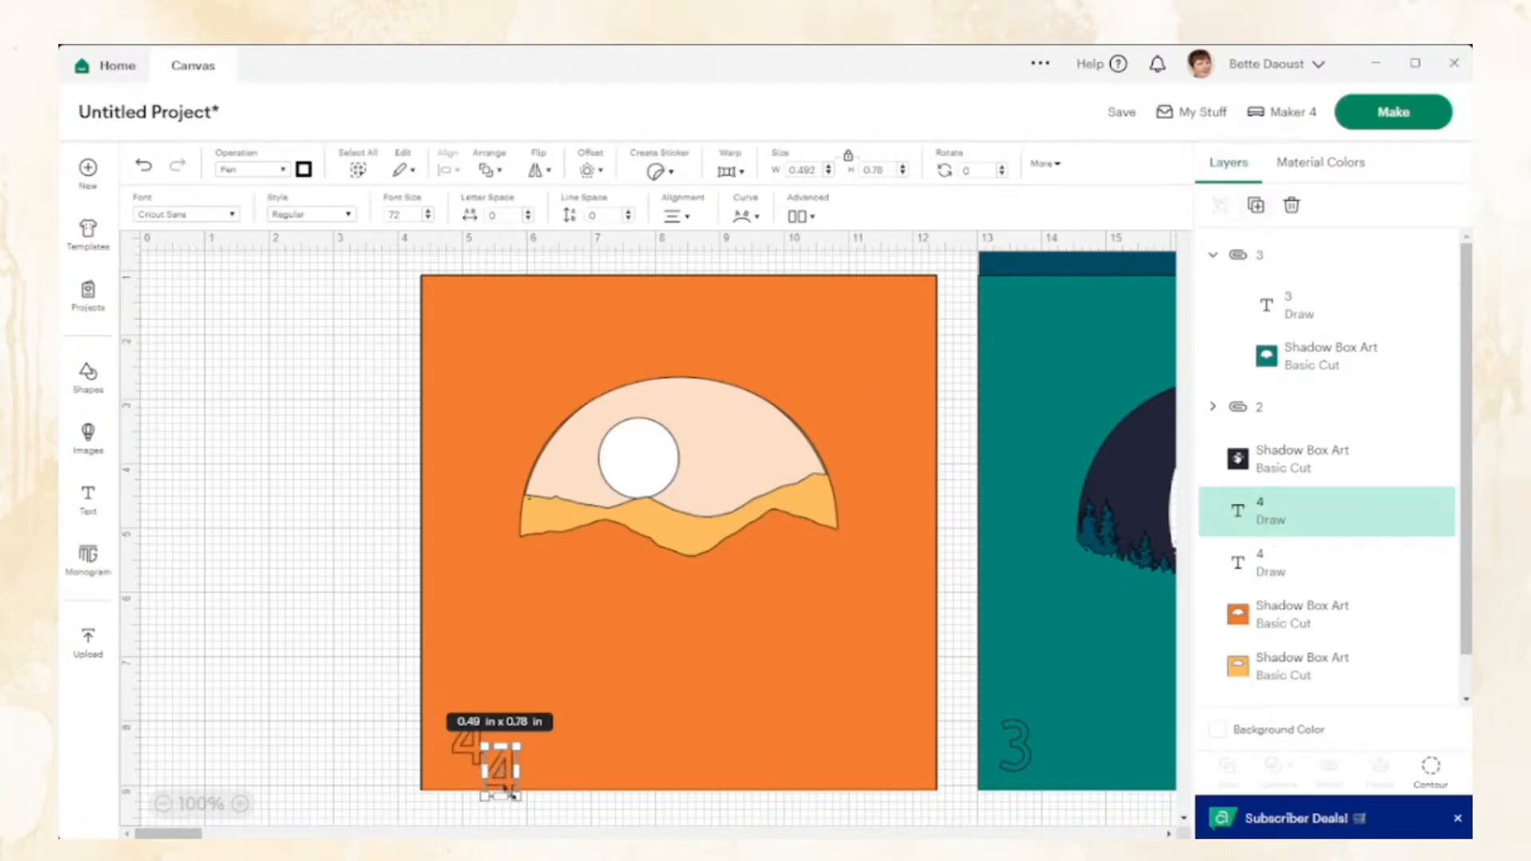
left_click_drag(504, 785, 291, 676)
left_click_drag(474, 758, 468, 763)
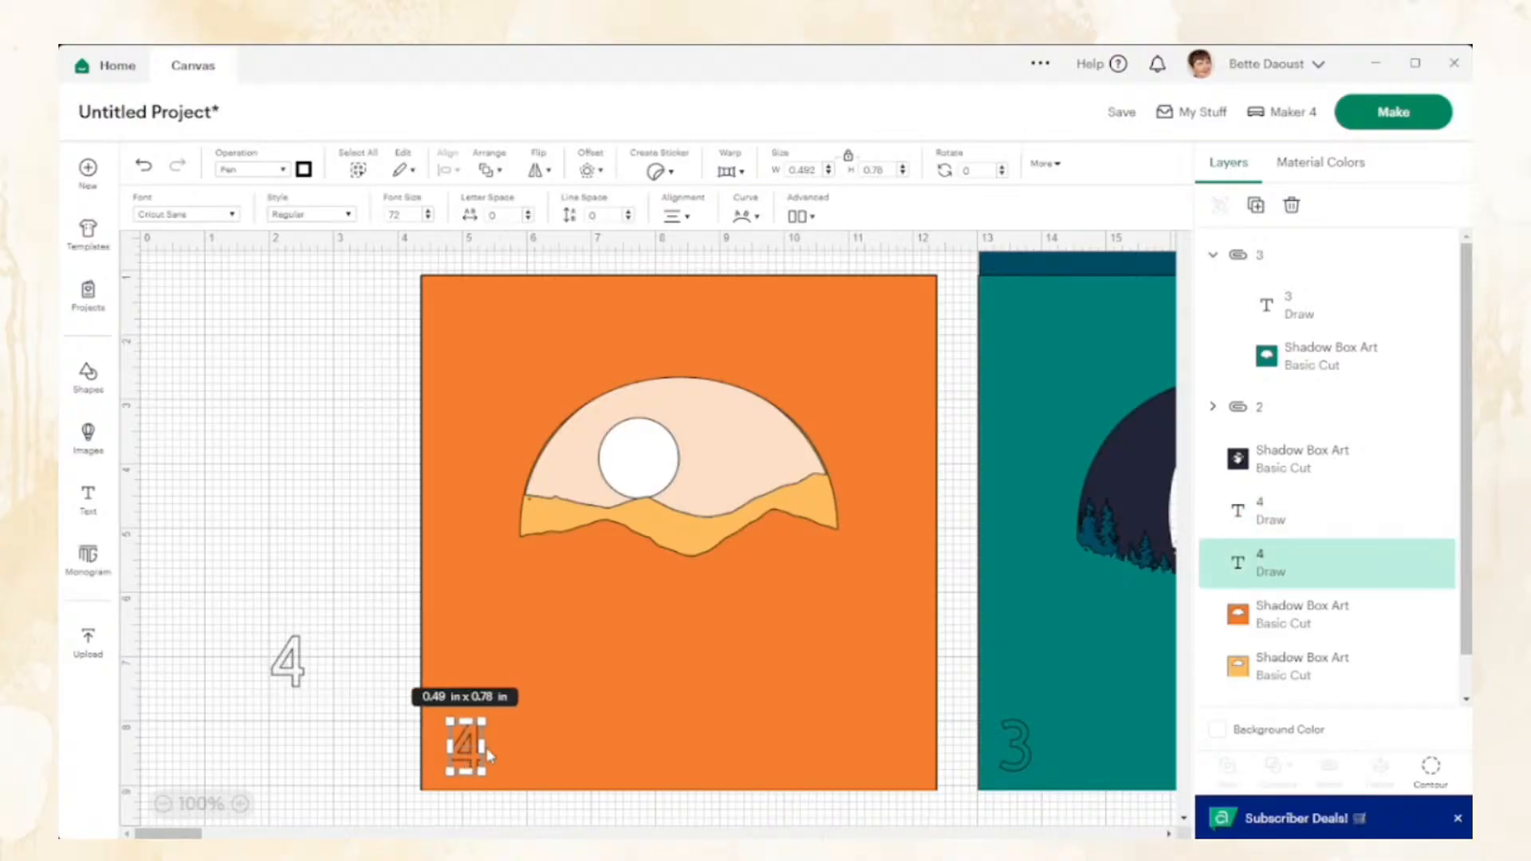
Attach the "4" to the orange shadow box layer and rename the attached set as 4
left_click(1287, 630, "shift")
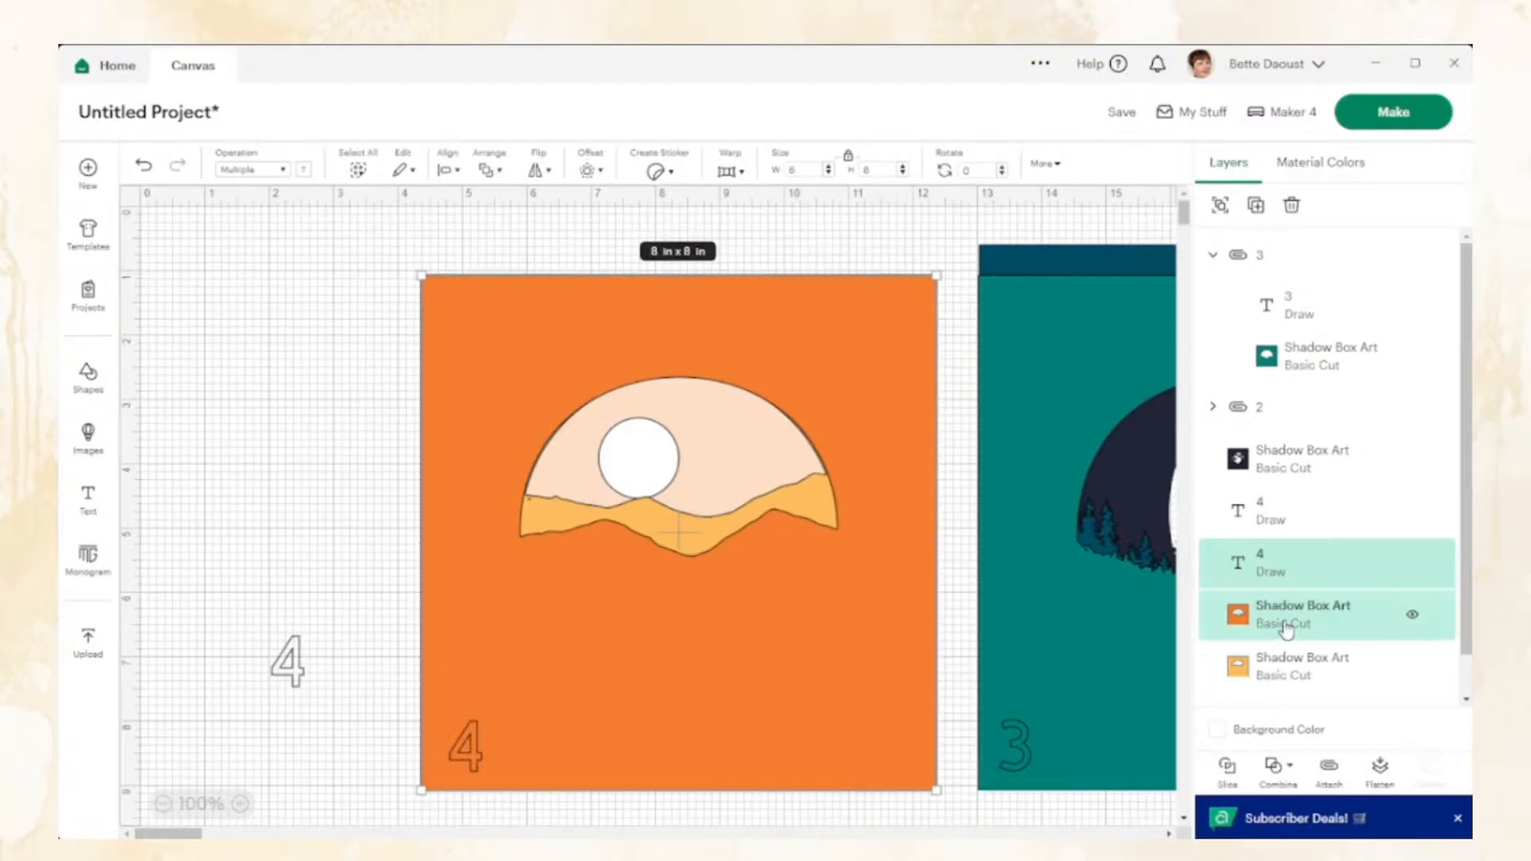
left_click(1329, 770)
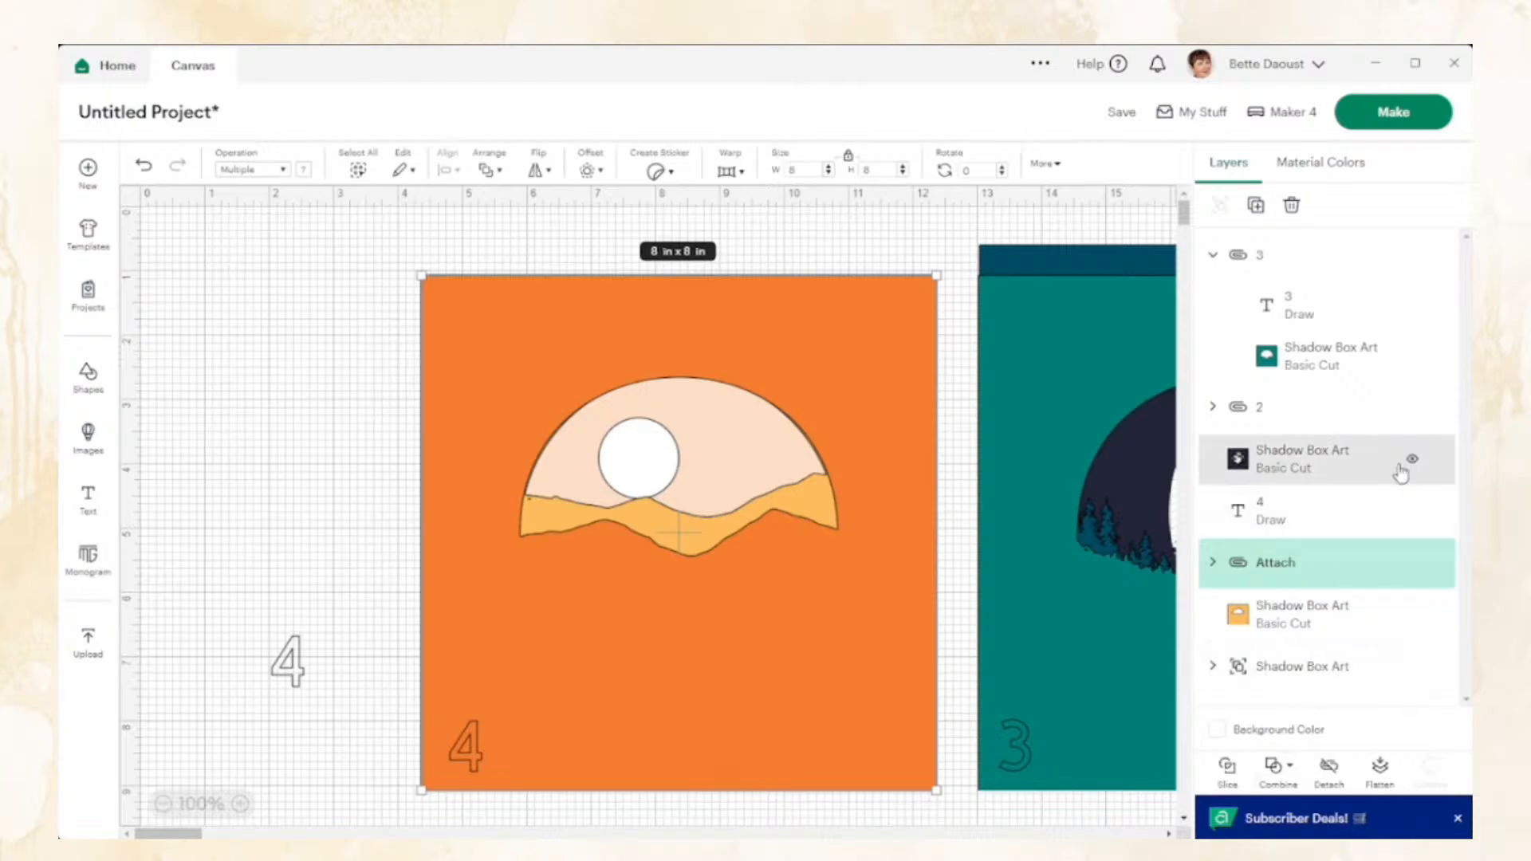
double_click(1264, 566)
type("4")
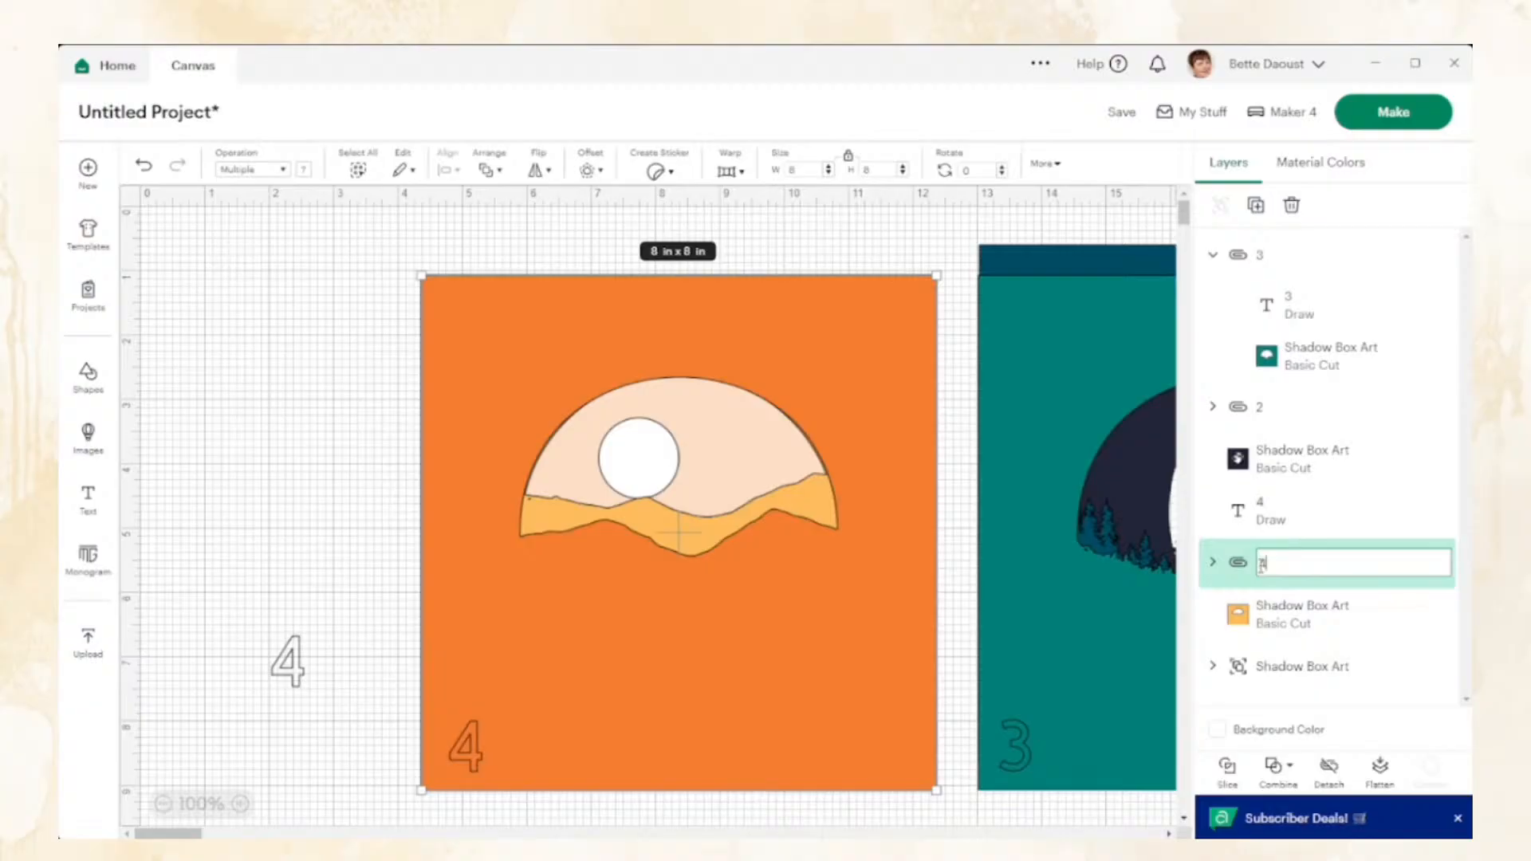
key("Return")
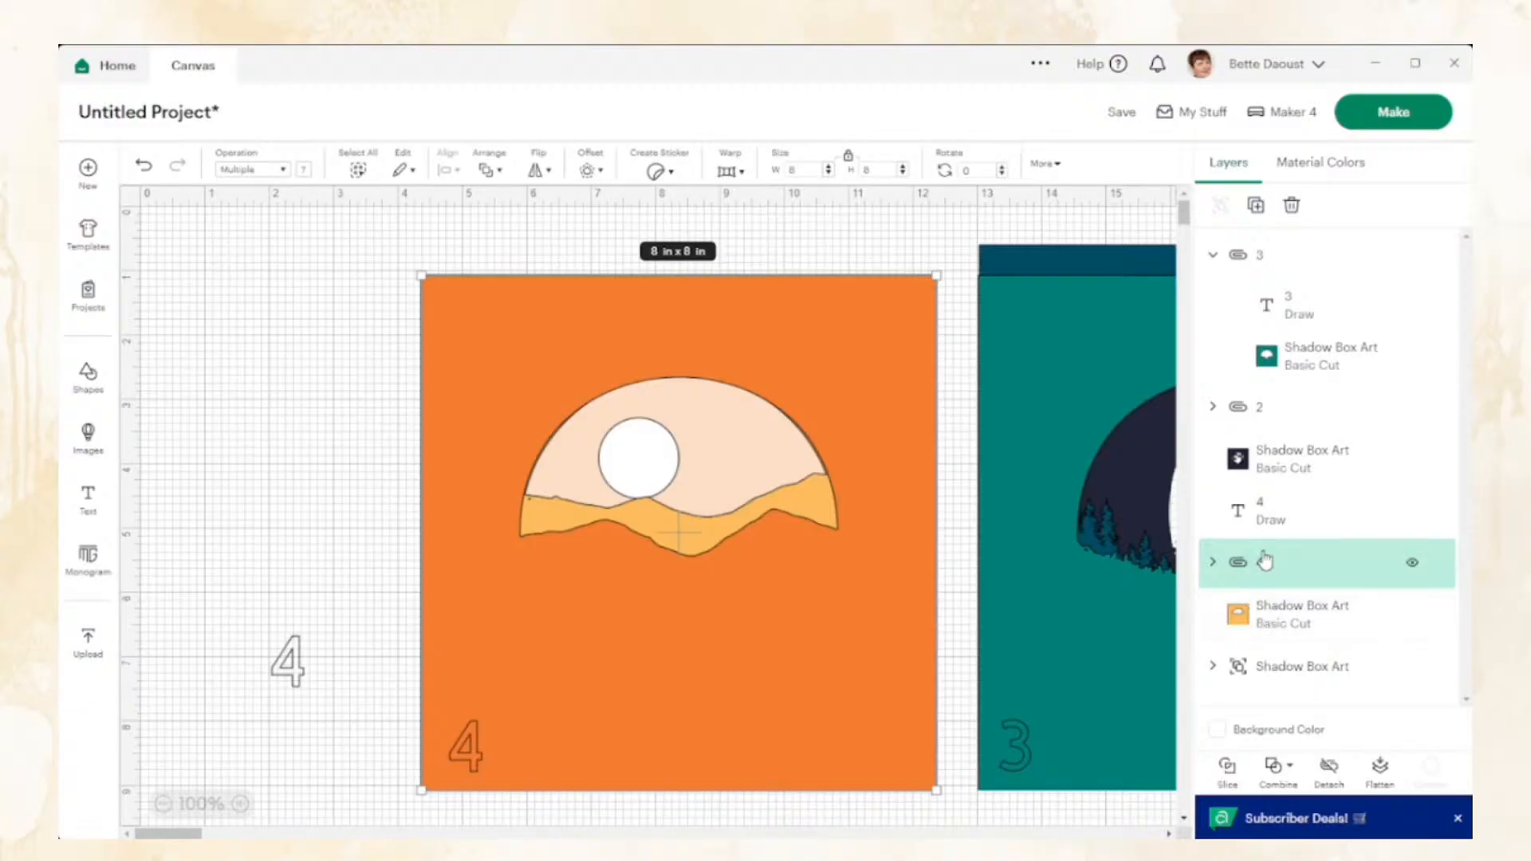
Reorder the spare "4" below the yellow layer and move the attached orange layer off the stack beside it, behind the green layer
left_click_drag(1274, 519, 1273, 578)
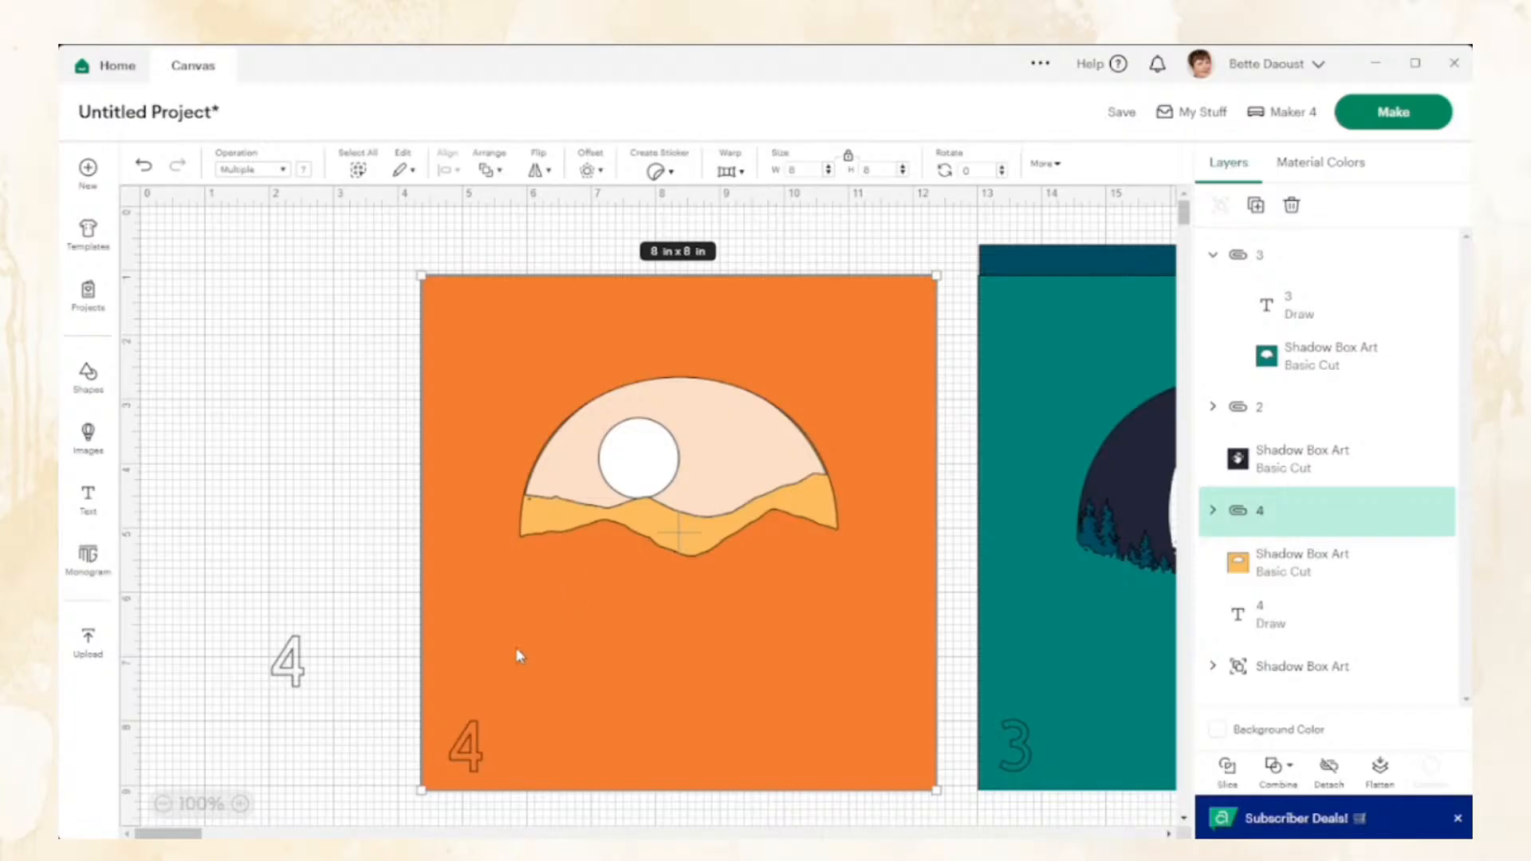
left_click_drag(518, 646, 1045, 650)
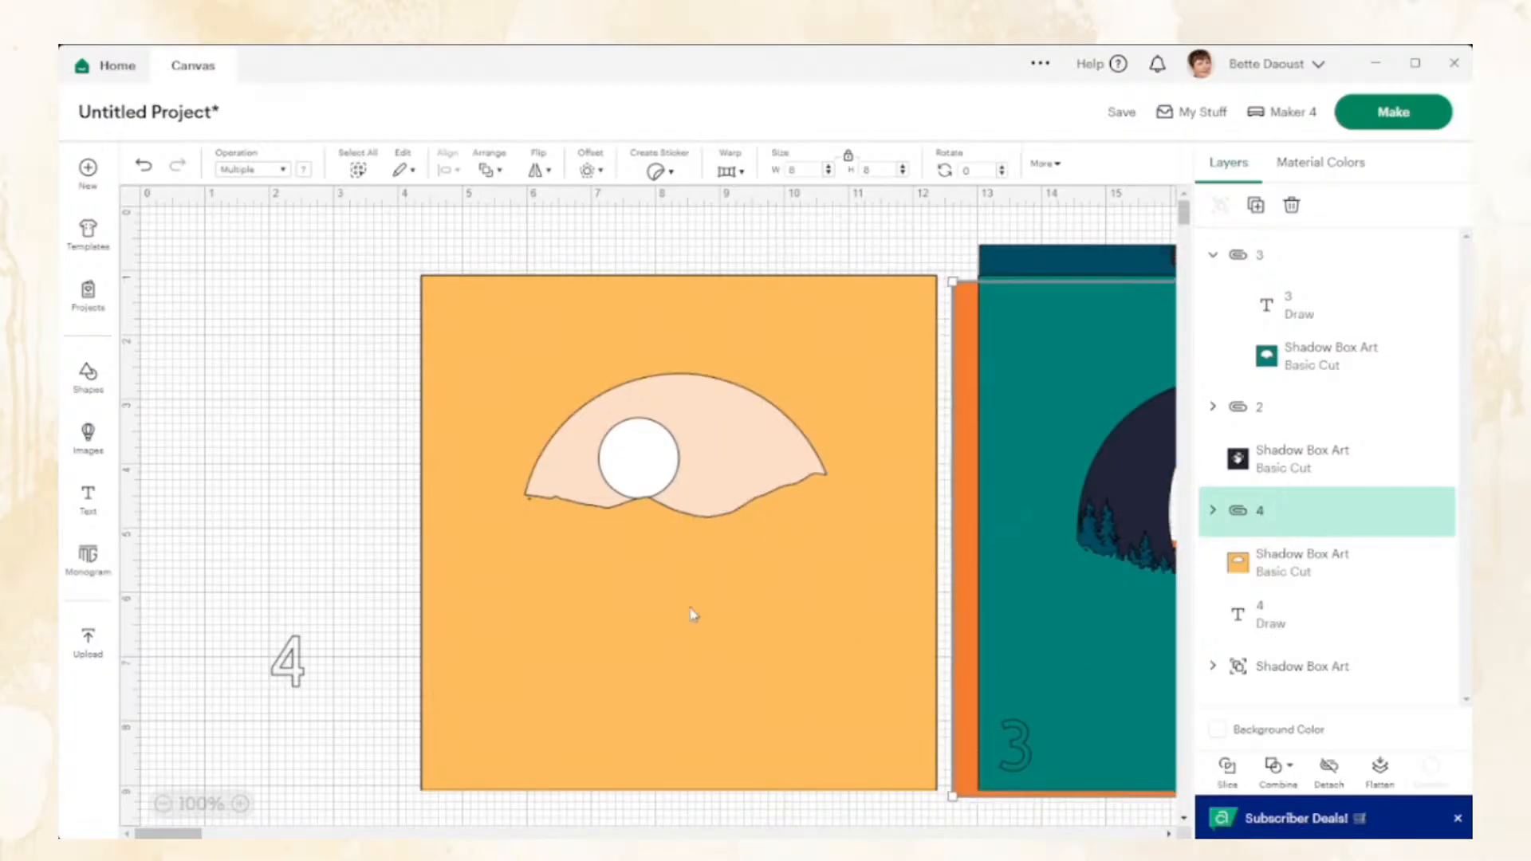
Duplicate the spare "4", place one in the lower-left corner of the yellow layer and bring it to the front
left_click(281, 673)
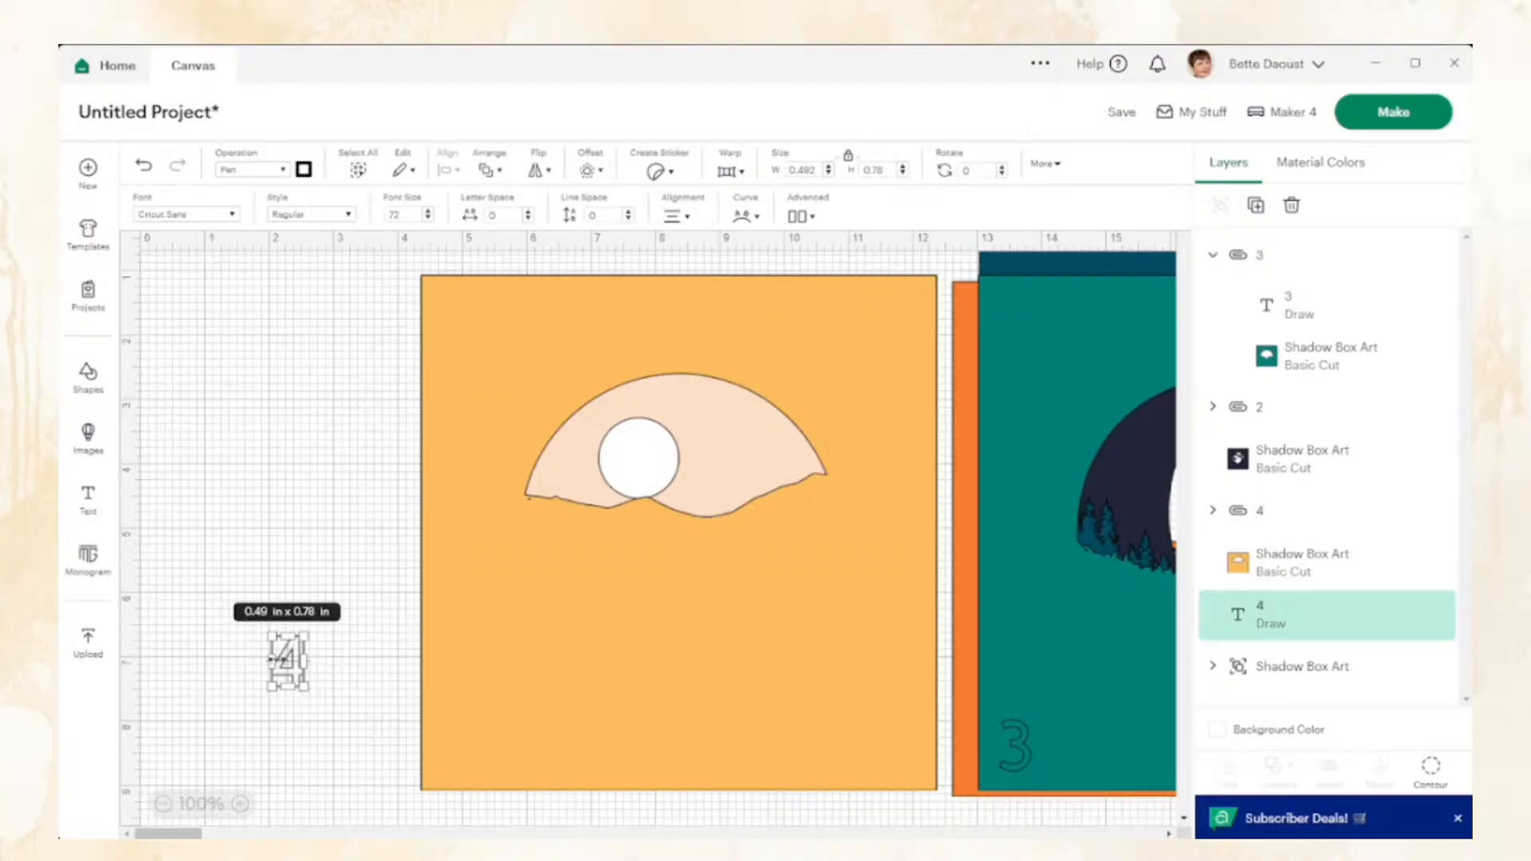
key("ctrl+d")
mouse_move(295, 684)
left_mouse_down()
mouse_move(483, 737)
mouse_move(466, 751)
mouse_move(477, 773)
mouse_move(468, 761)
left_mouse_up()
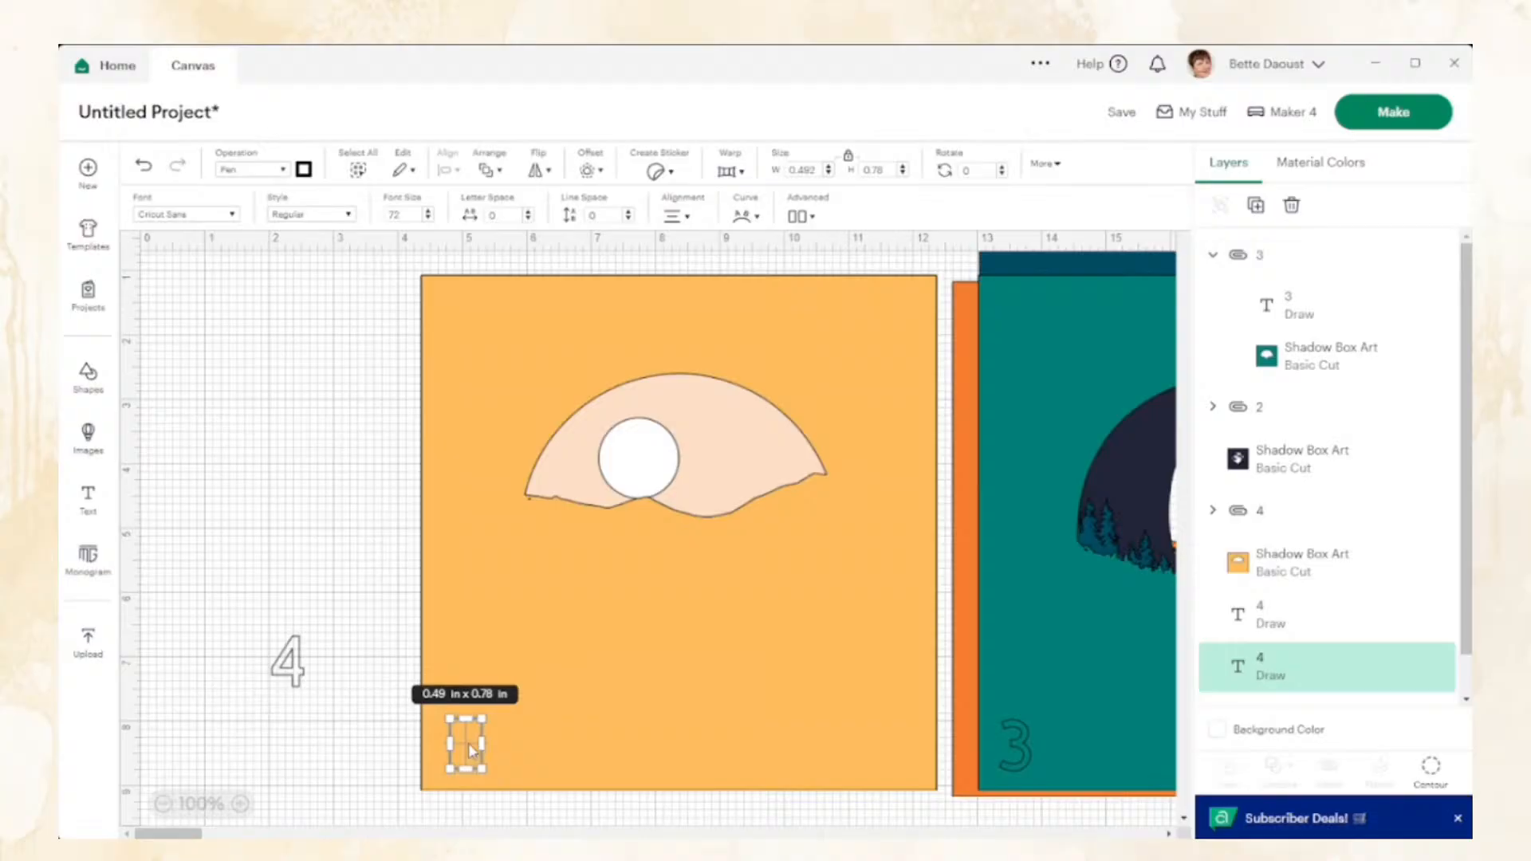
left_click(500, 177)
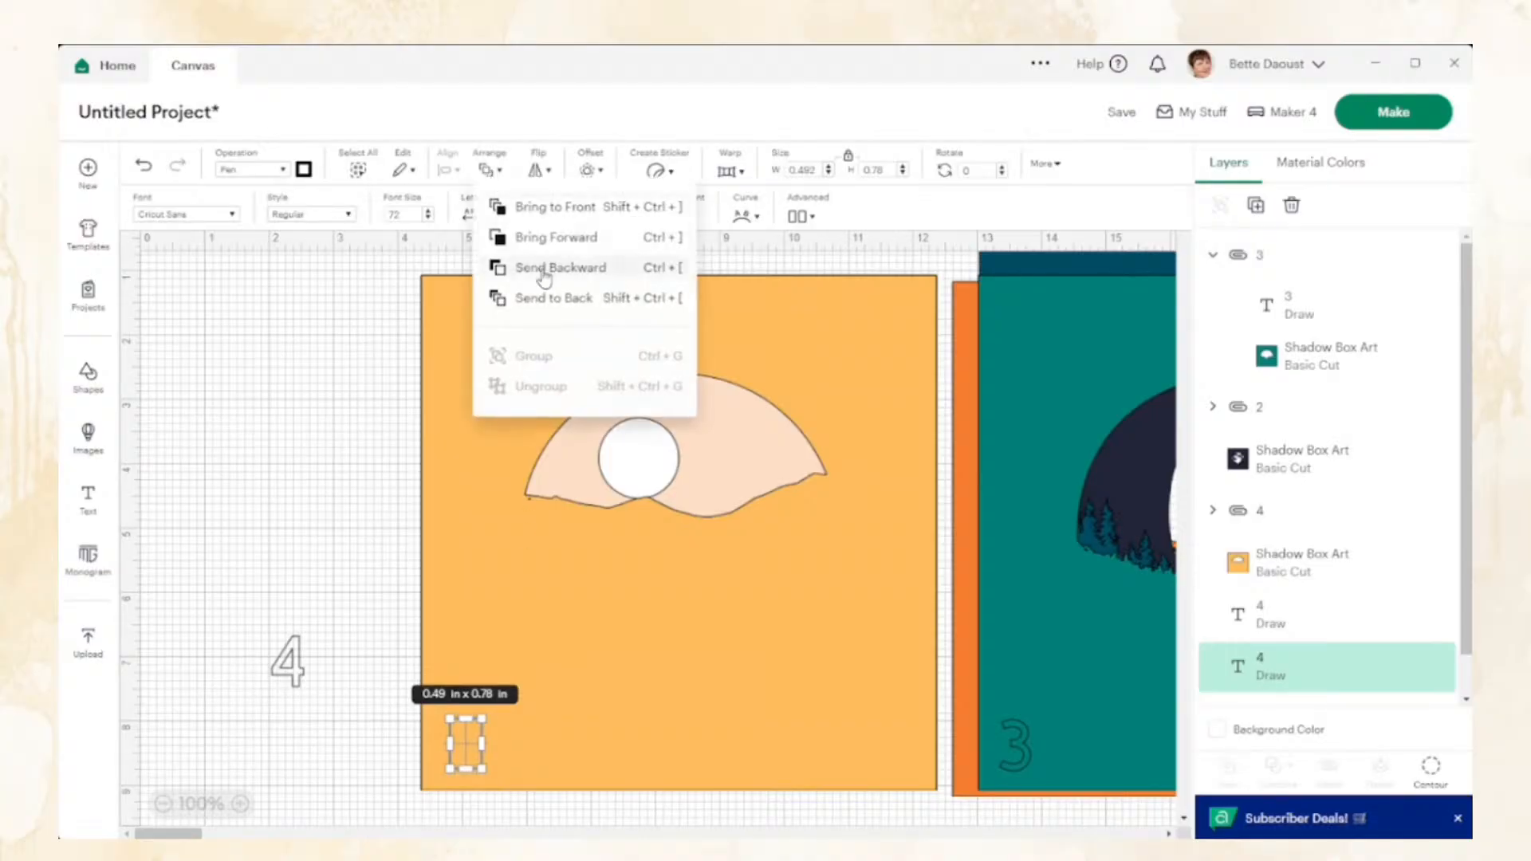
left_click(548, 206)
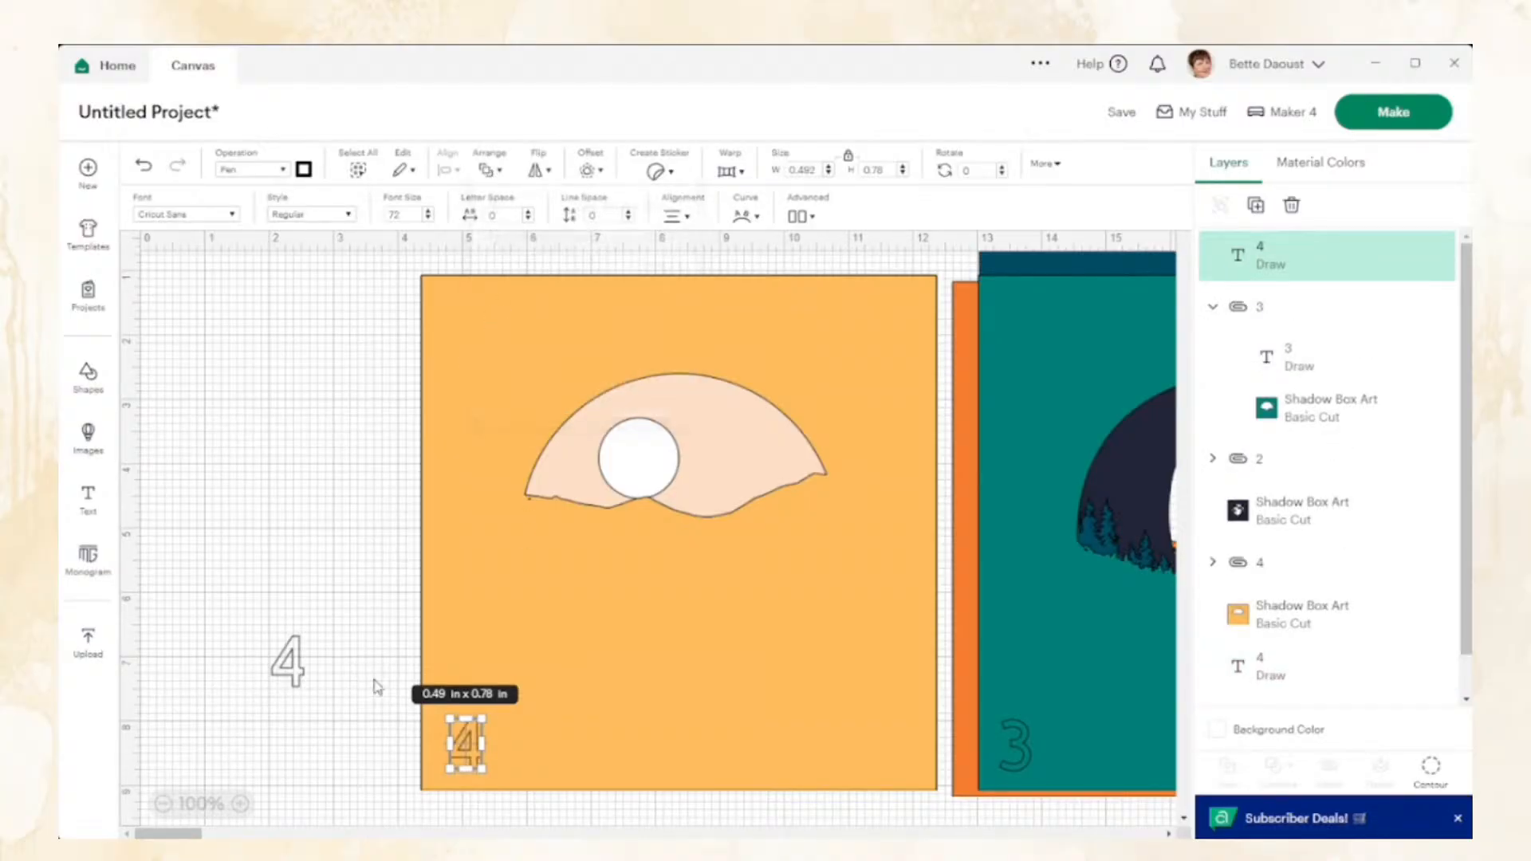
Change the number on the yellow layer to 5 and attach it to that layer
left_click_drag(471, 764, 490, 798)
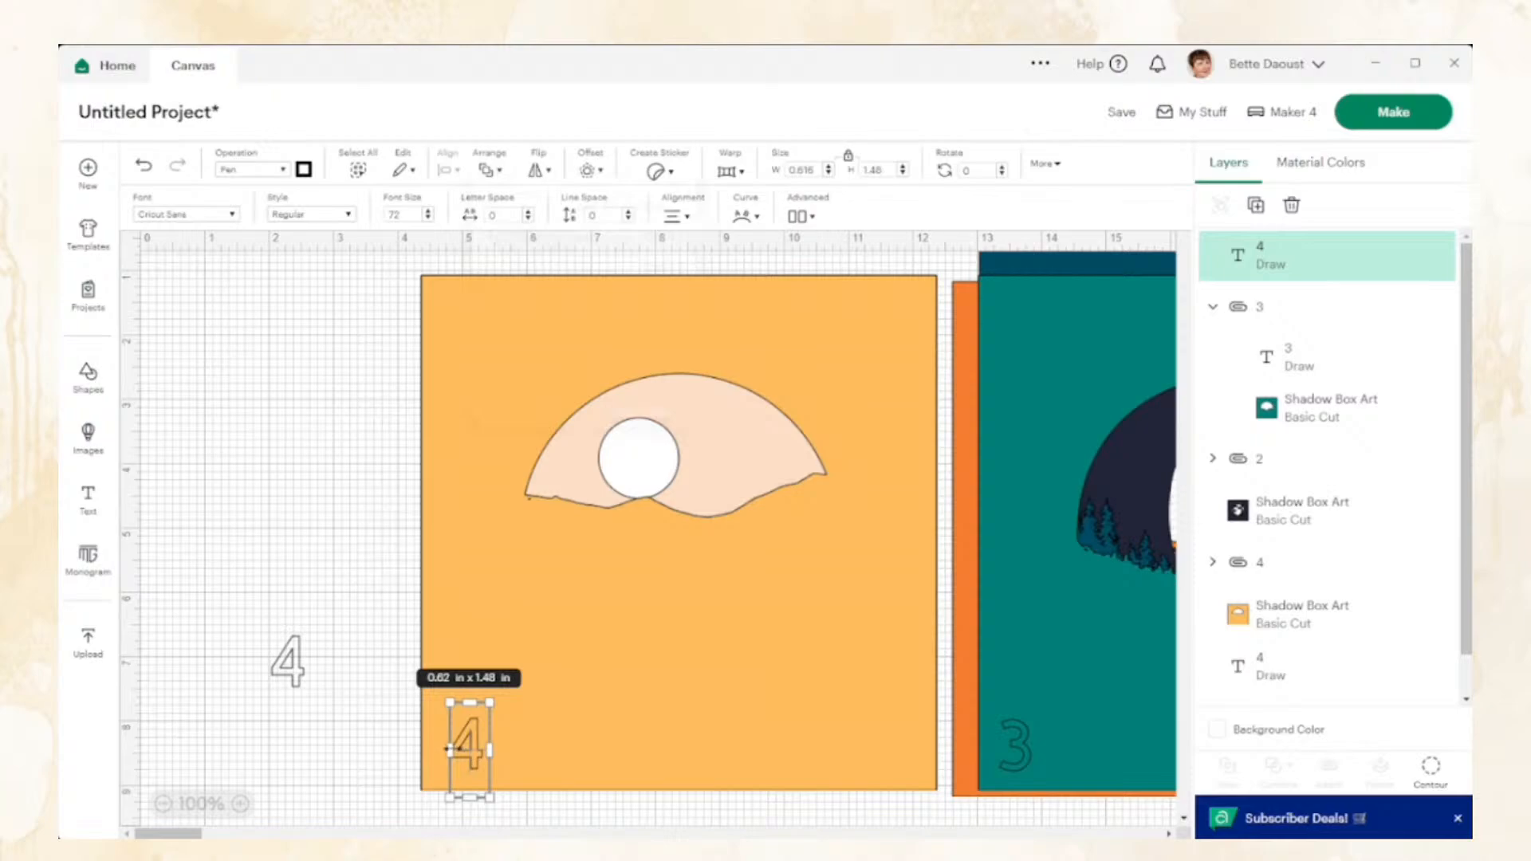
double_click(469, 749)
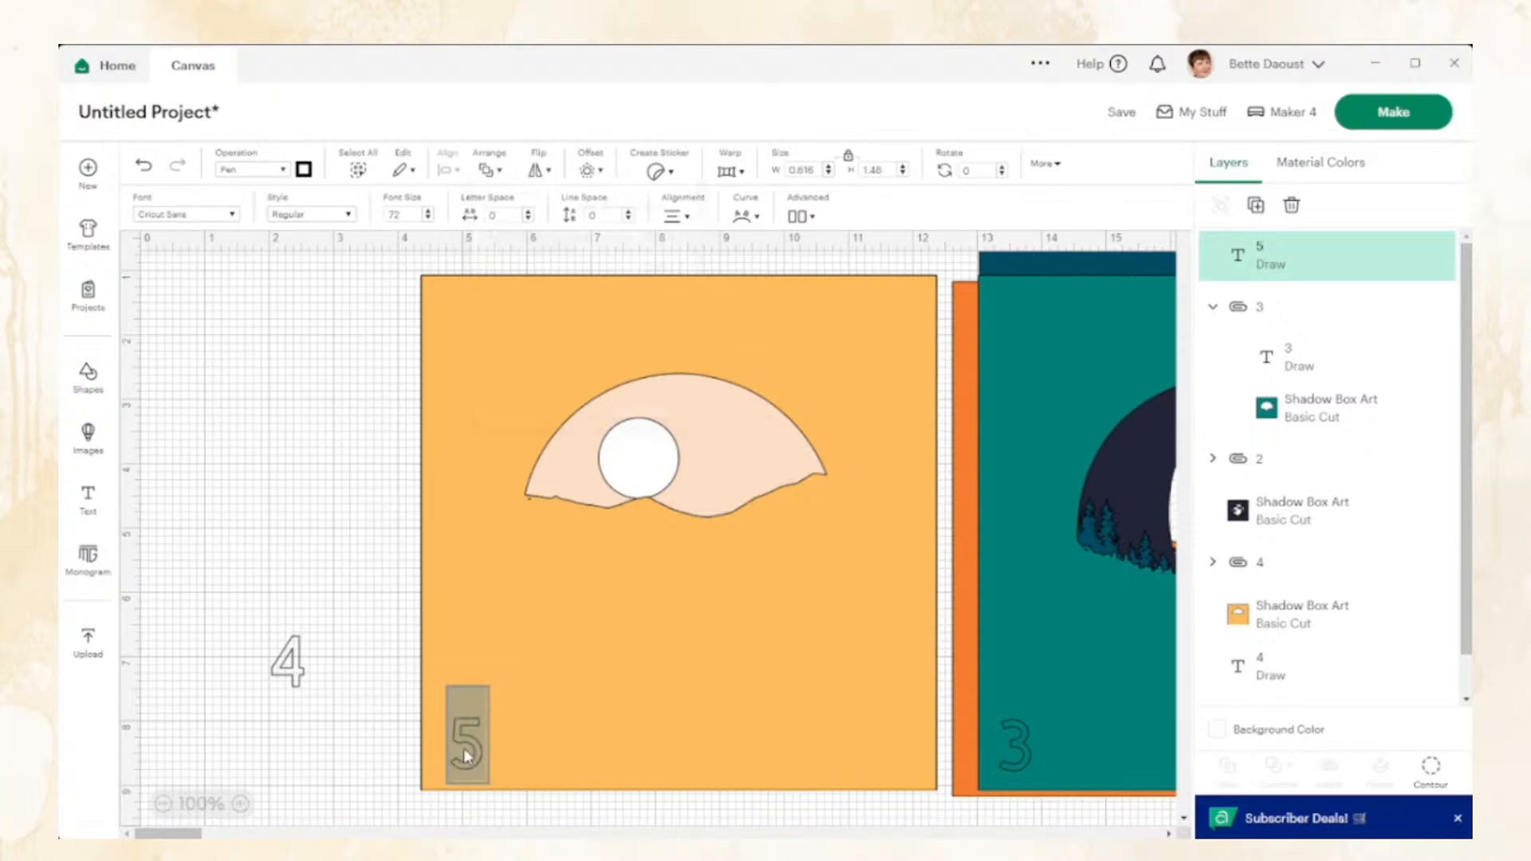
type("5")
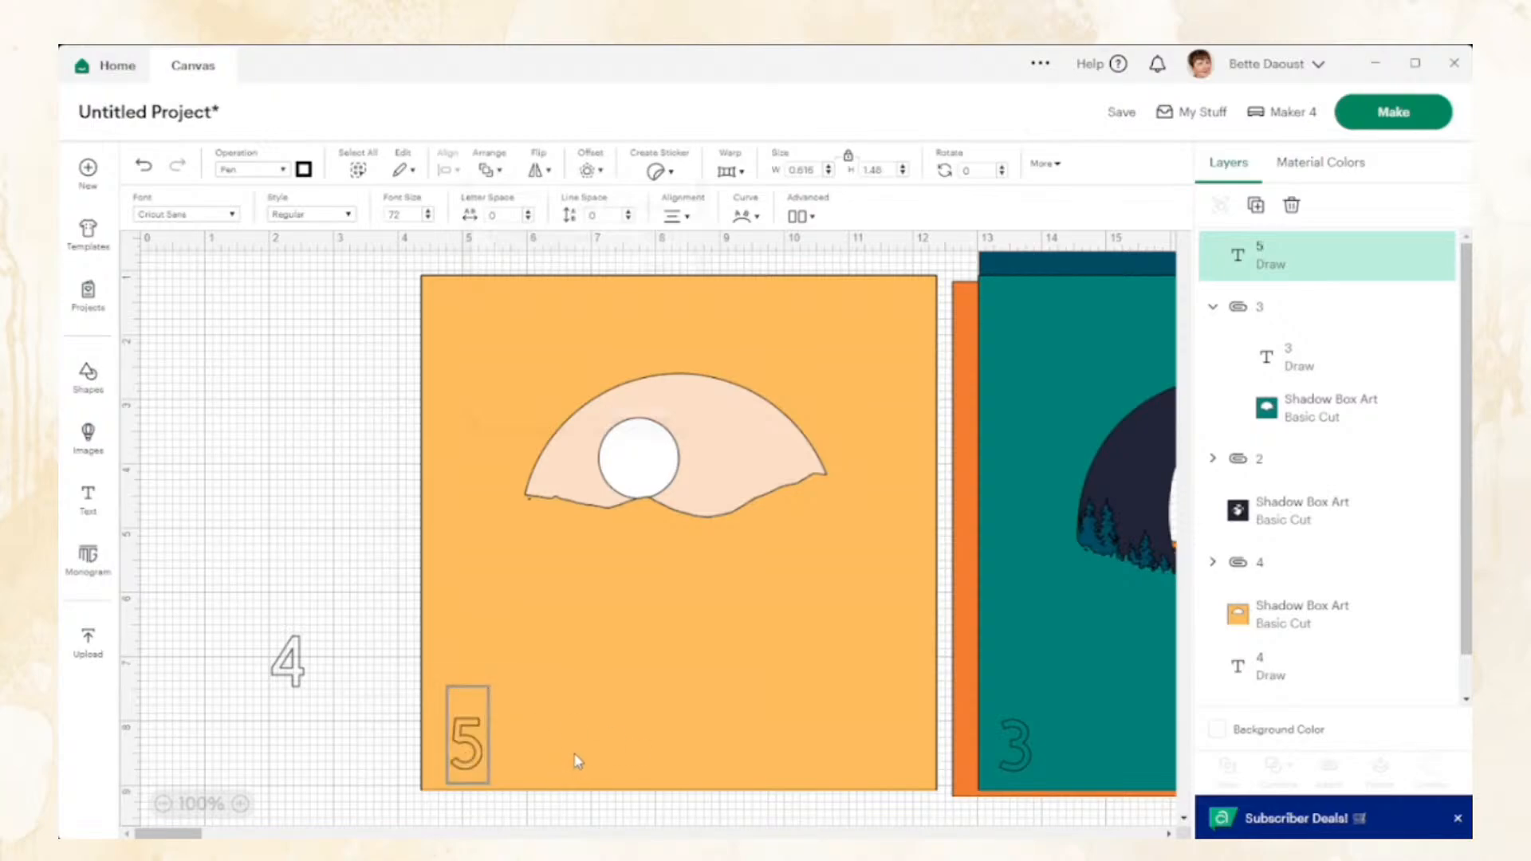
key("Escape")
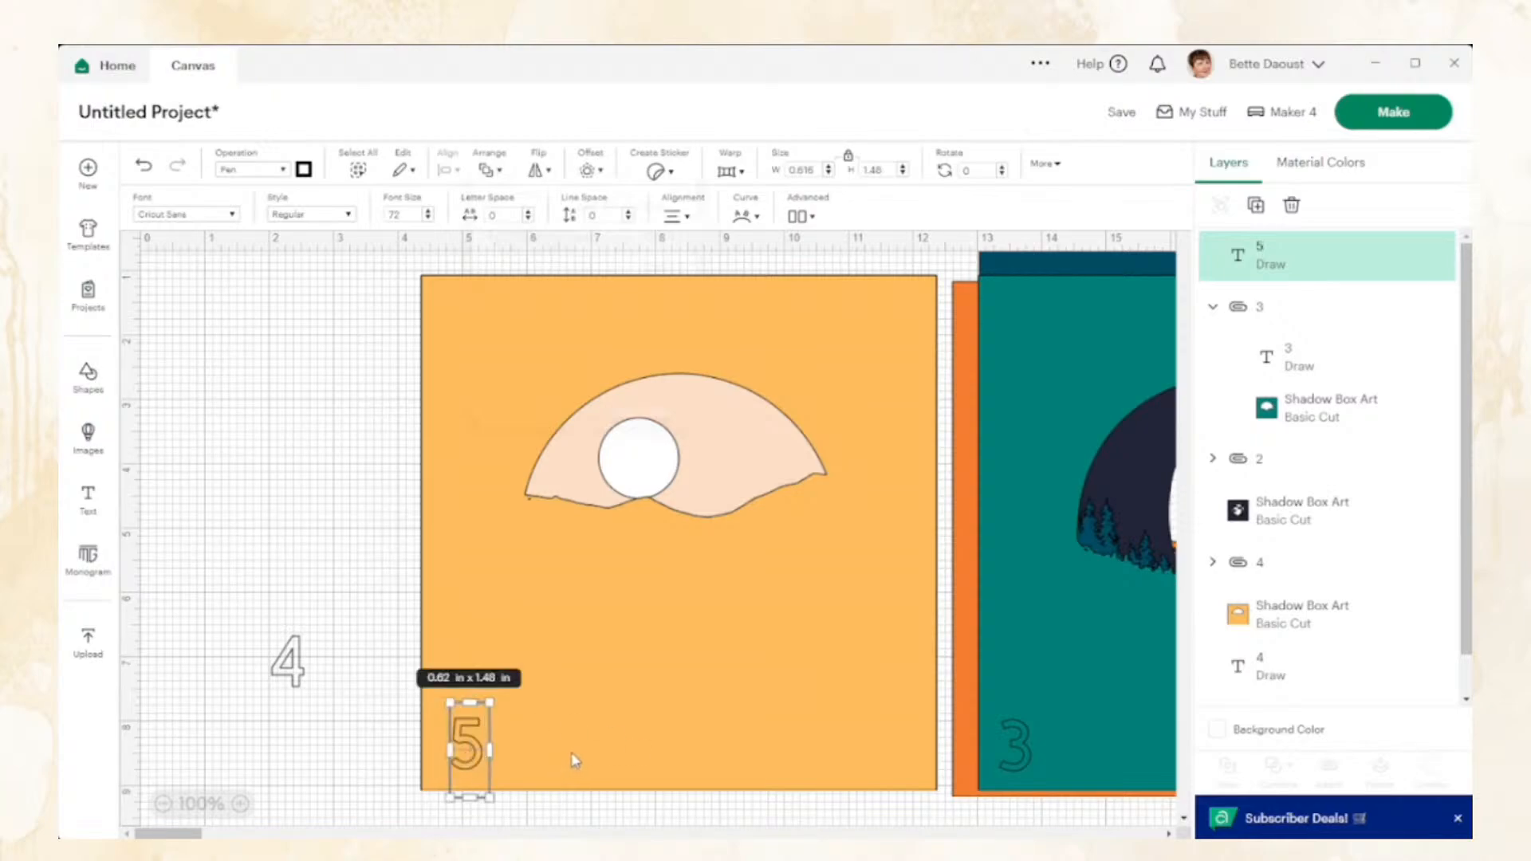
left_click(1249, 630, "shift")
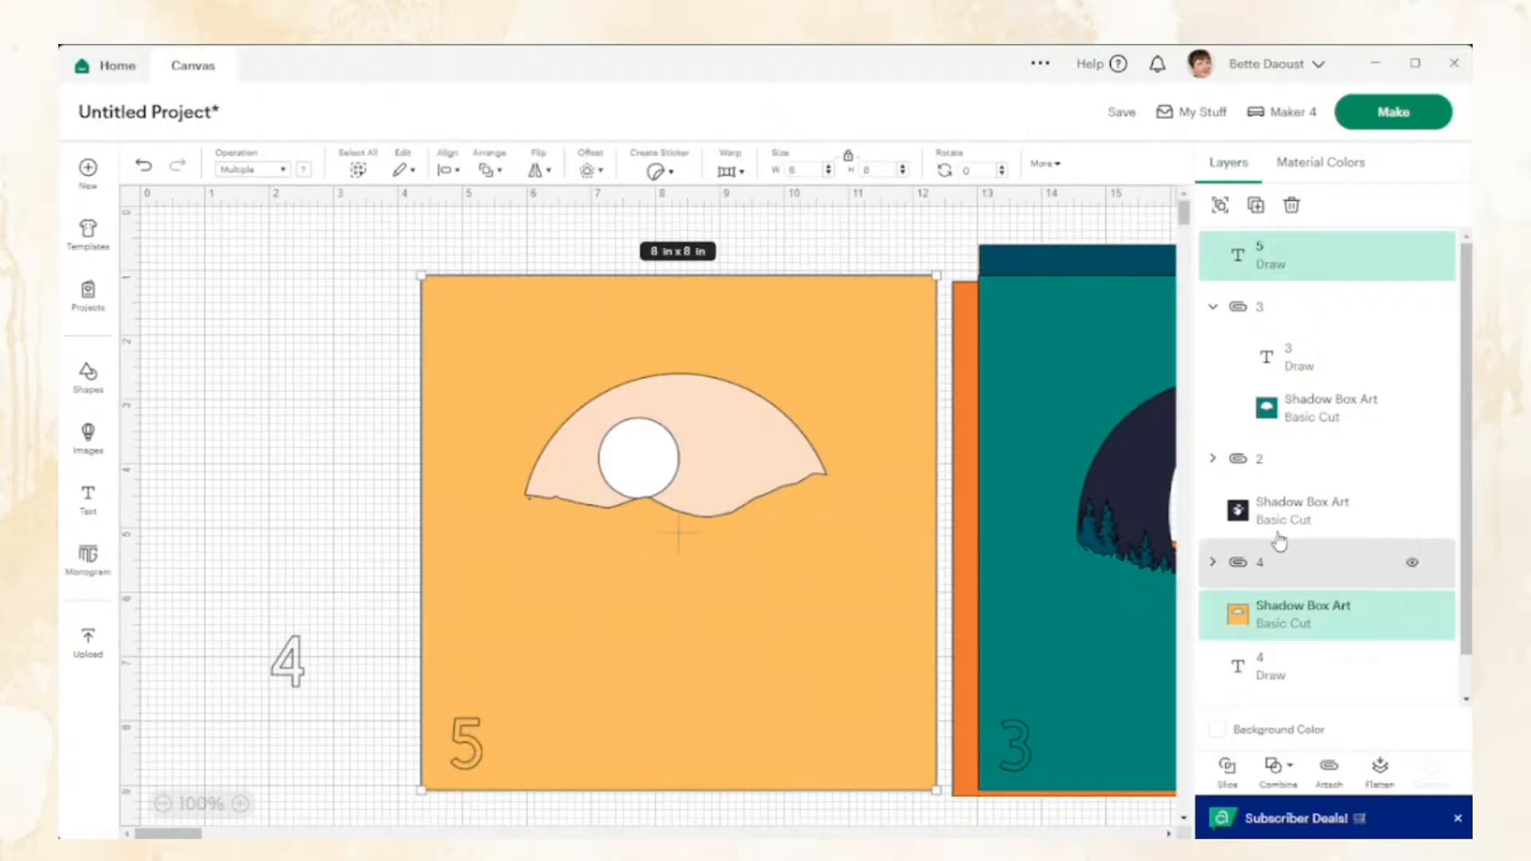
left_click(1328, 770)
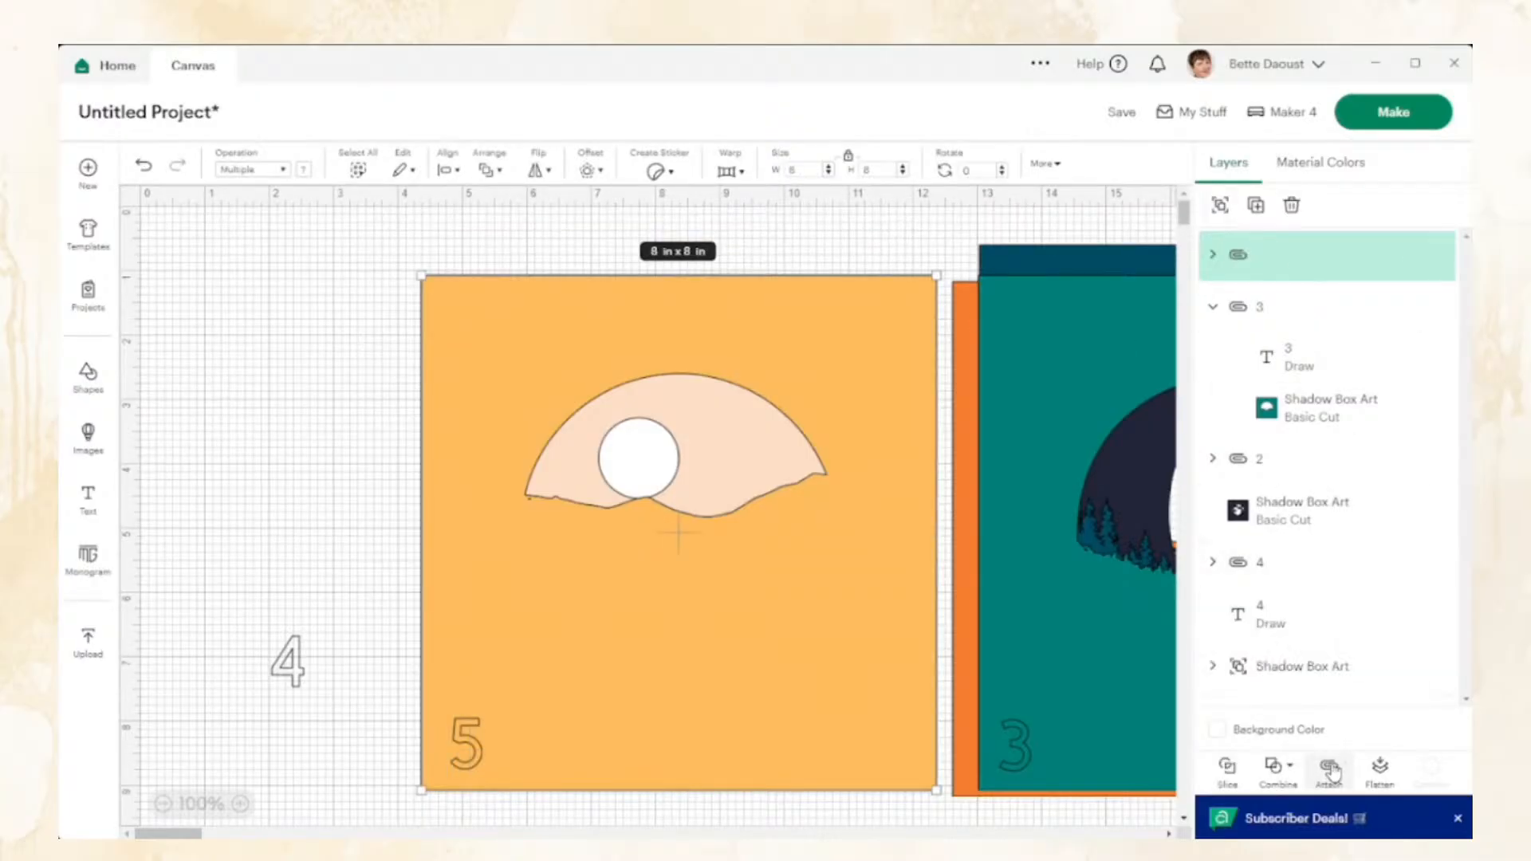
Rename the attached yellow set as 5 and move it off the peach layer onto the stack beside it
double_click(1296, 255)
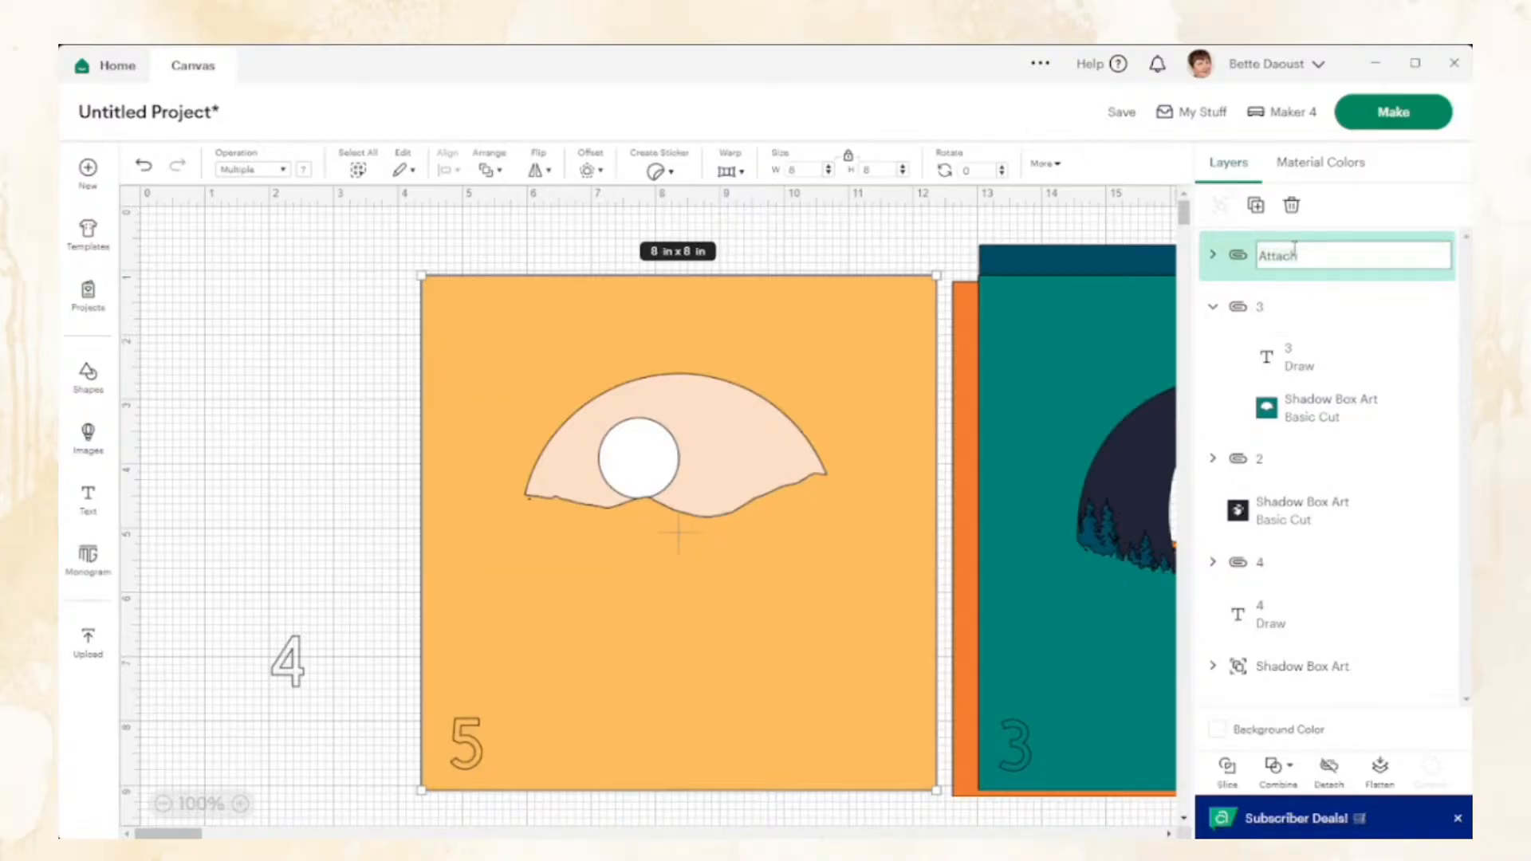
type("5")
key("Return")
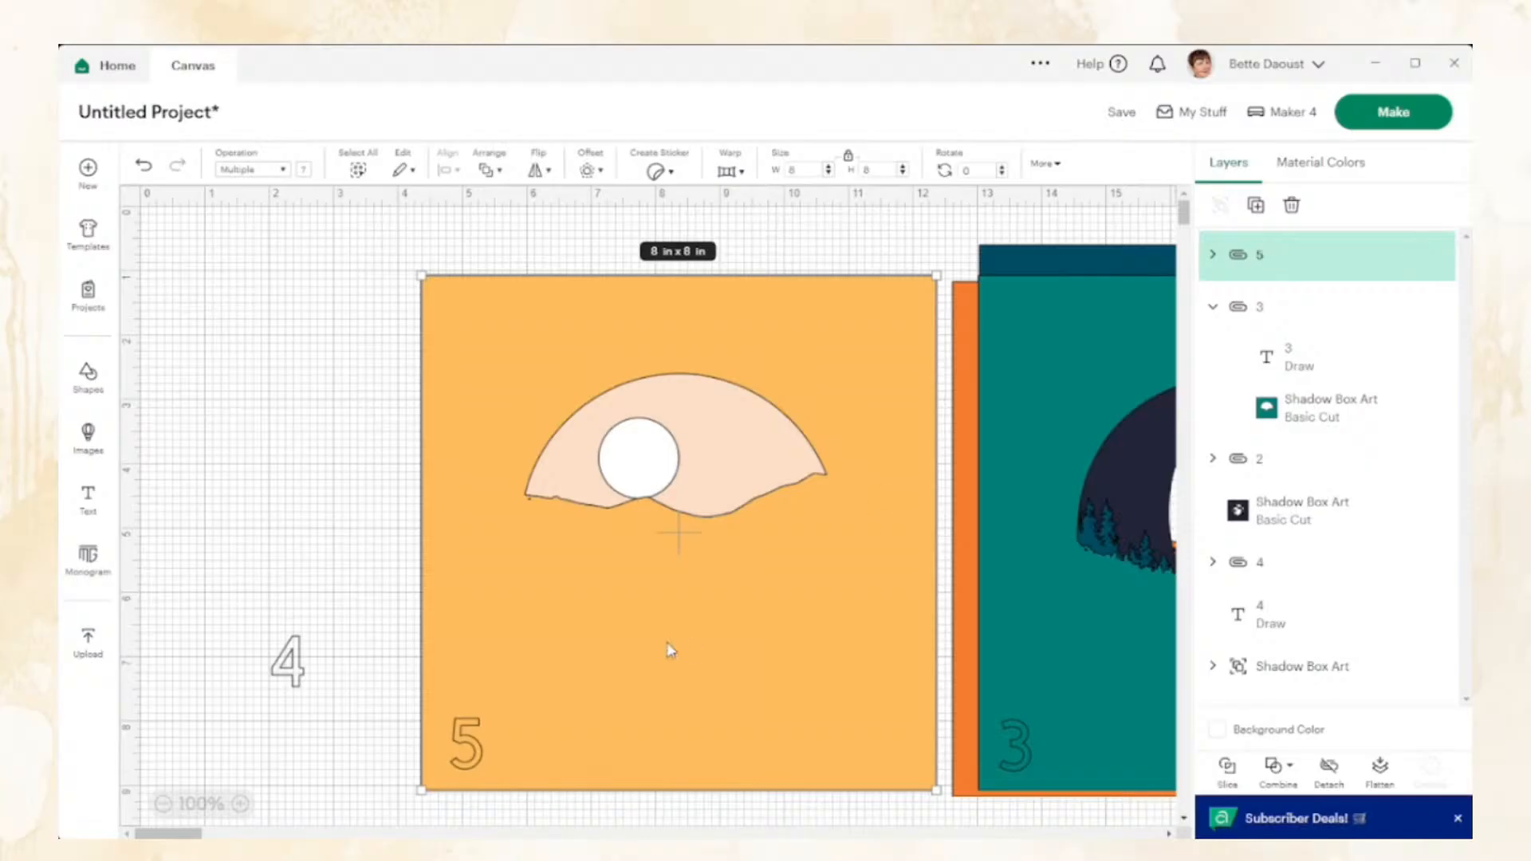
left_click_drag(521, 655, 1054, 643)
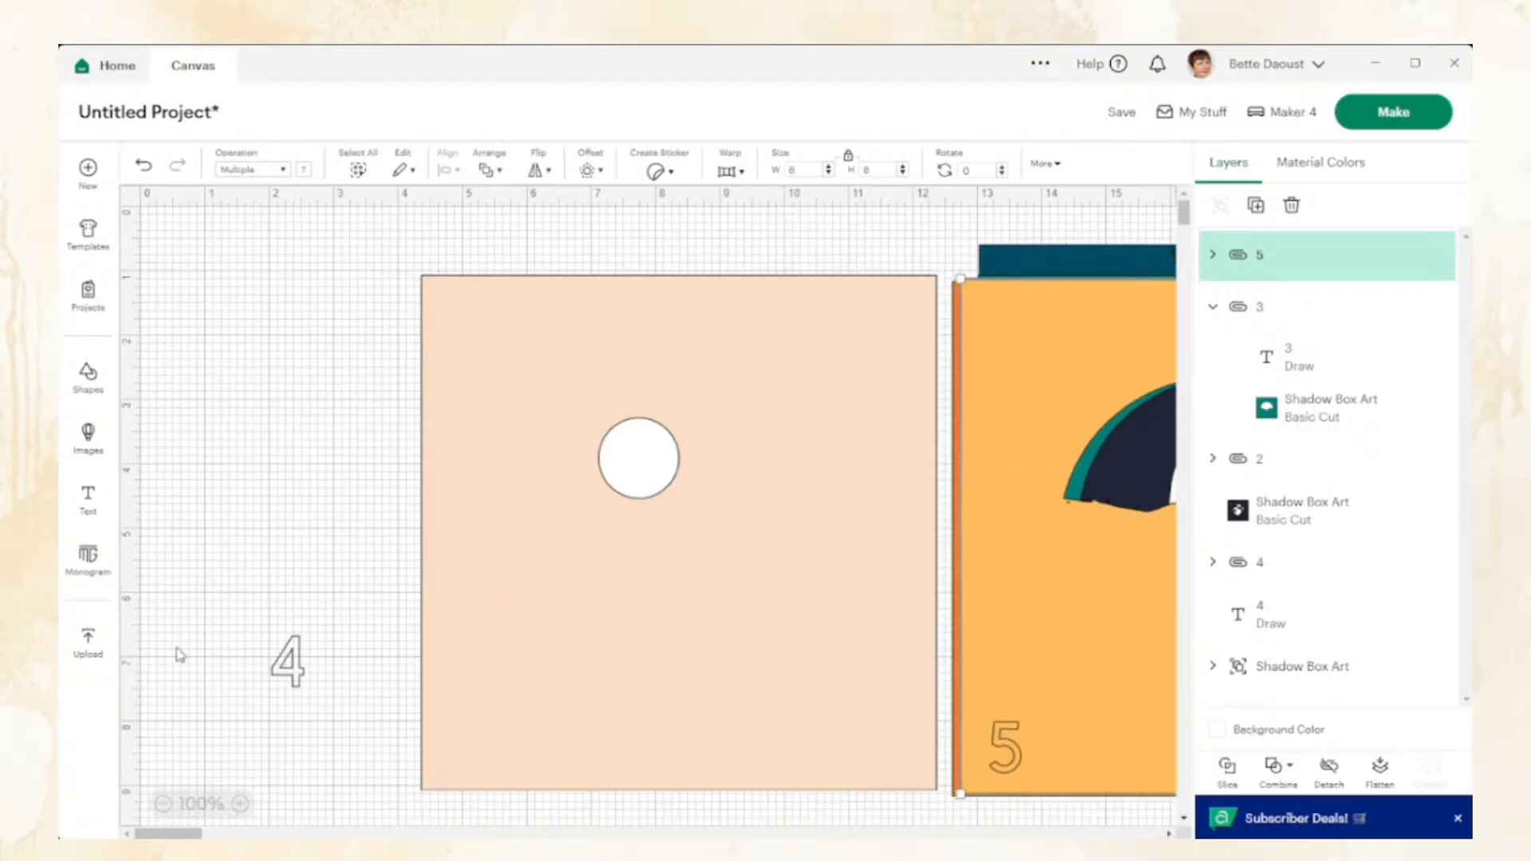
Change the spare "4" to 6 and place it in the lower-left corner of the peach layer
left_click(287, 668)
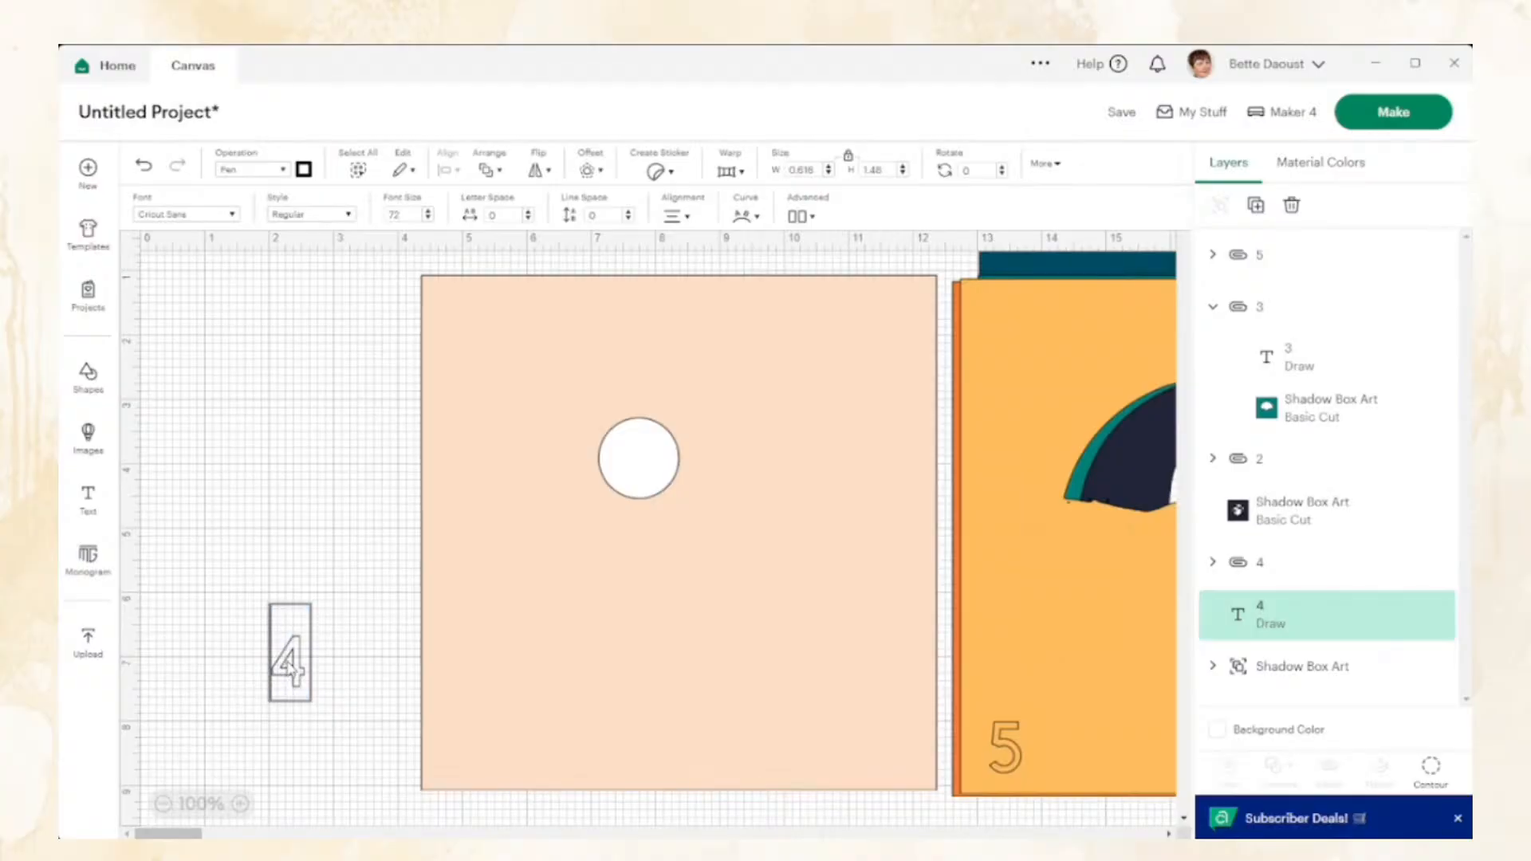
double_click(291, 662)
type("6")
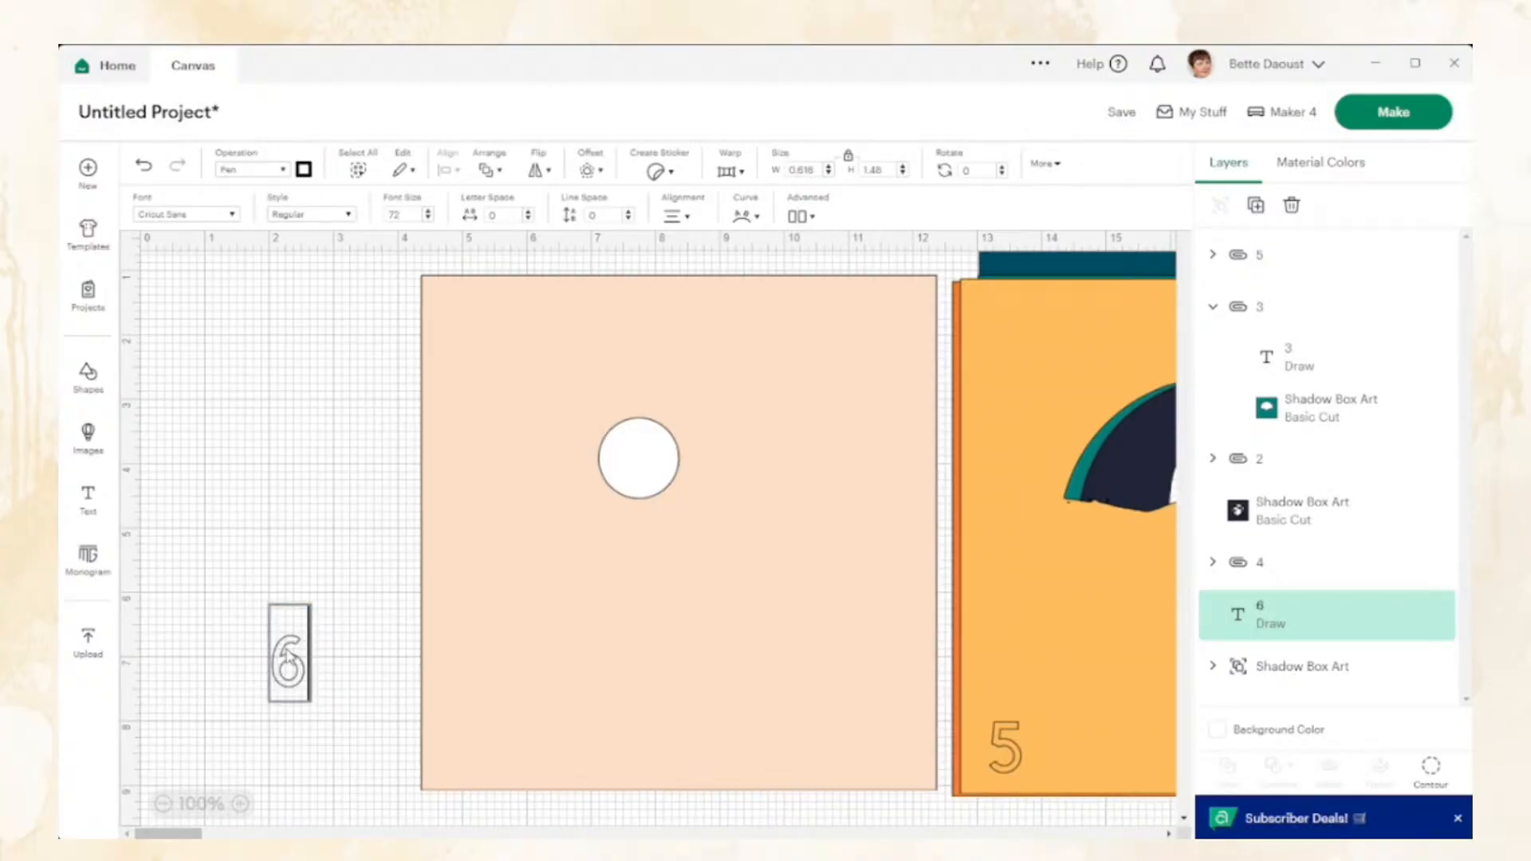
key("Escape")
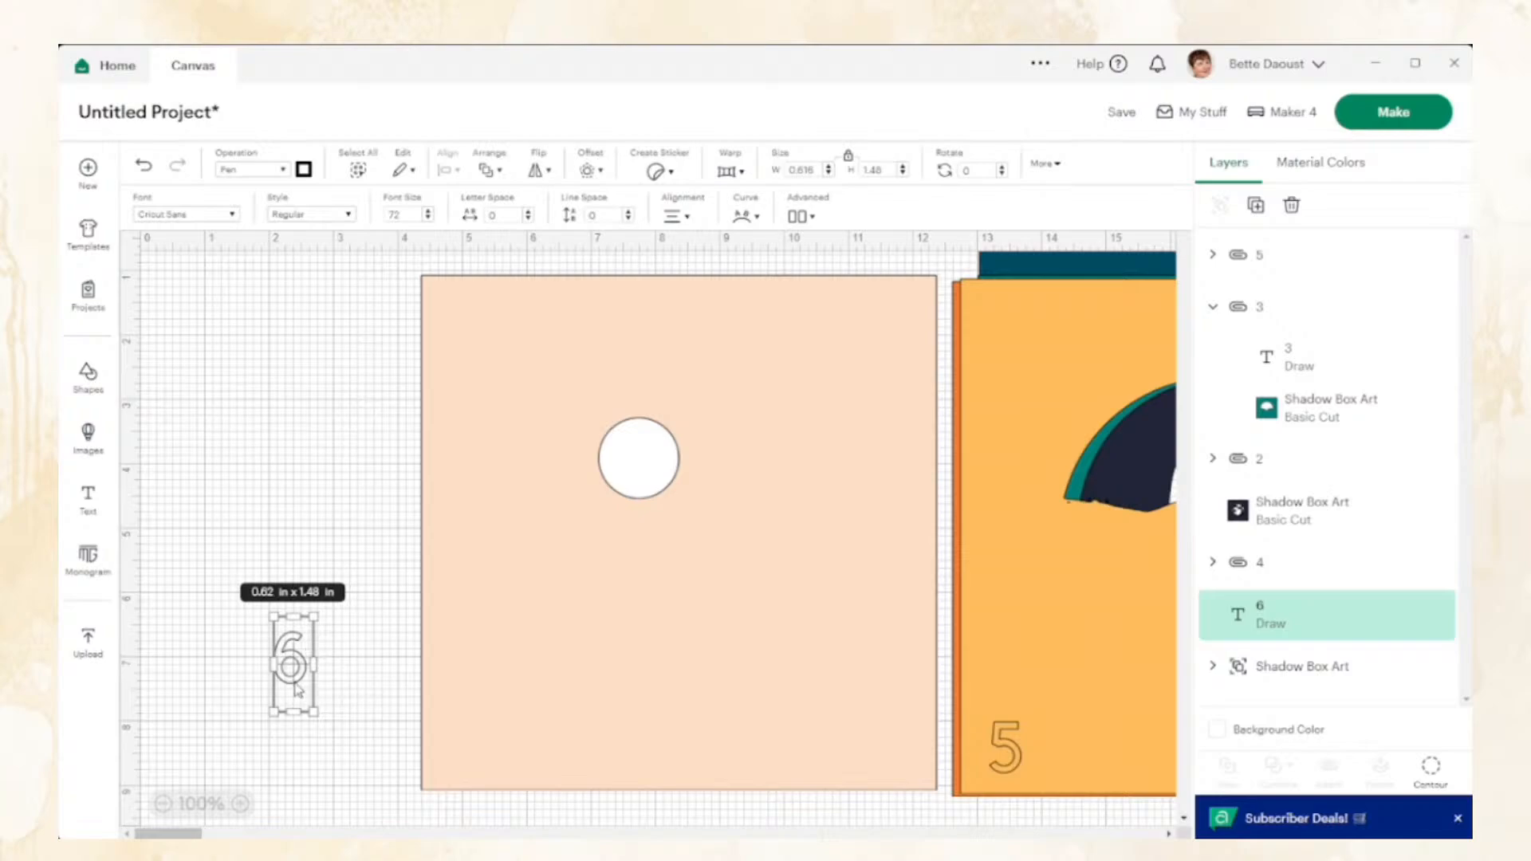
left_click_drag(299, 684, 461, 770)
left_click(336, 702)
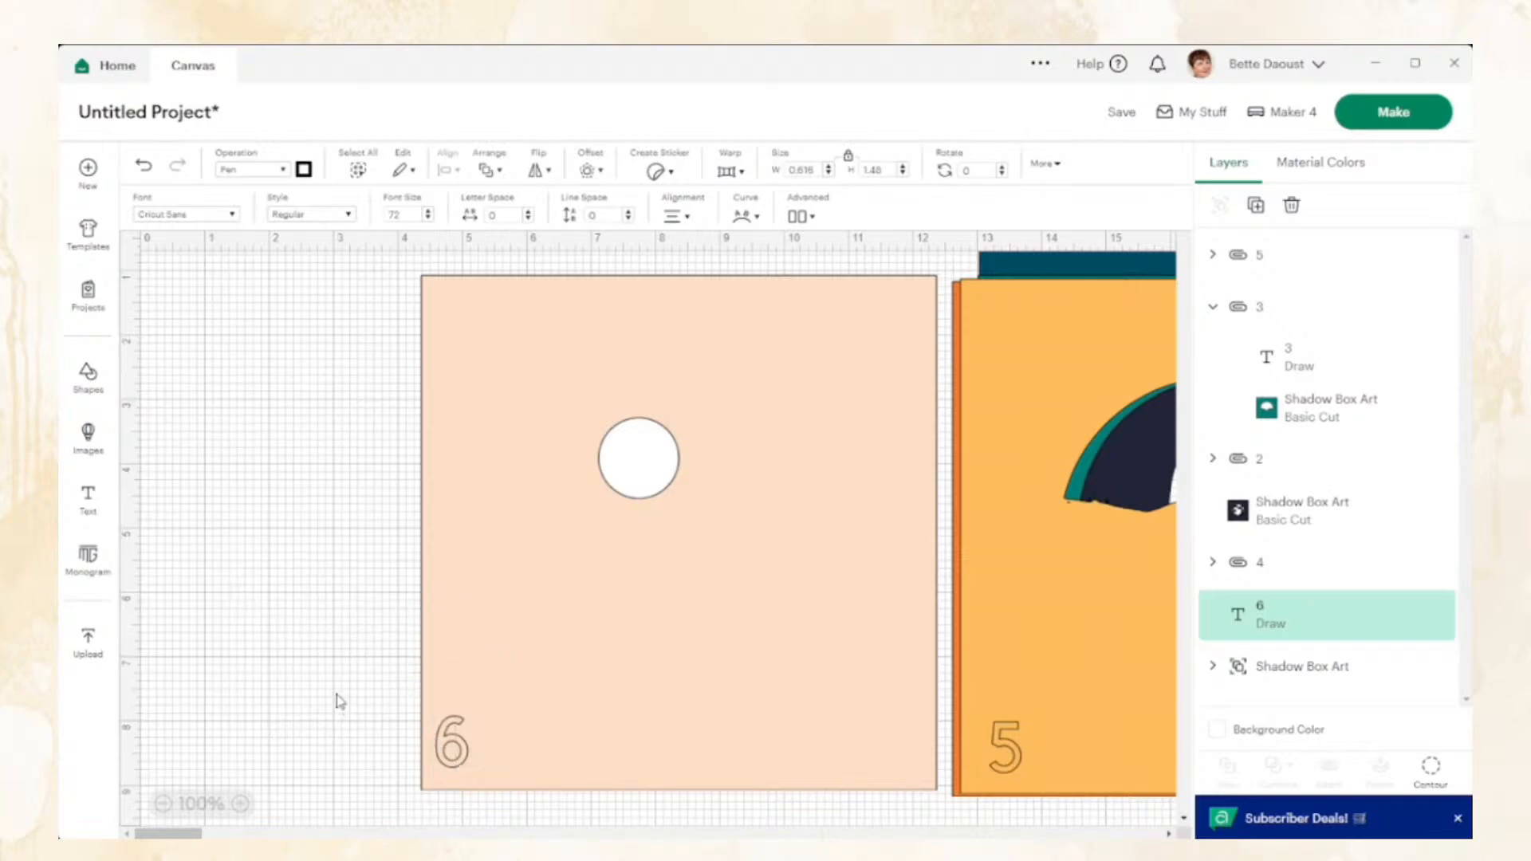
Attach the "6" to the peach Shadow Box Art group and rename the attached set as 6
left_click_drag(342, 637, 497, 792)
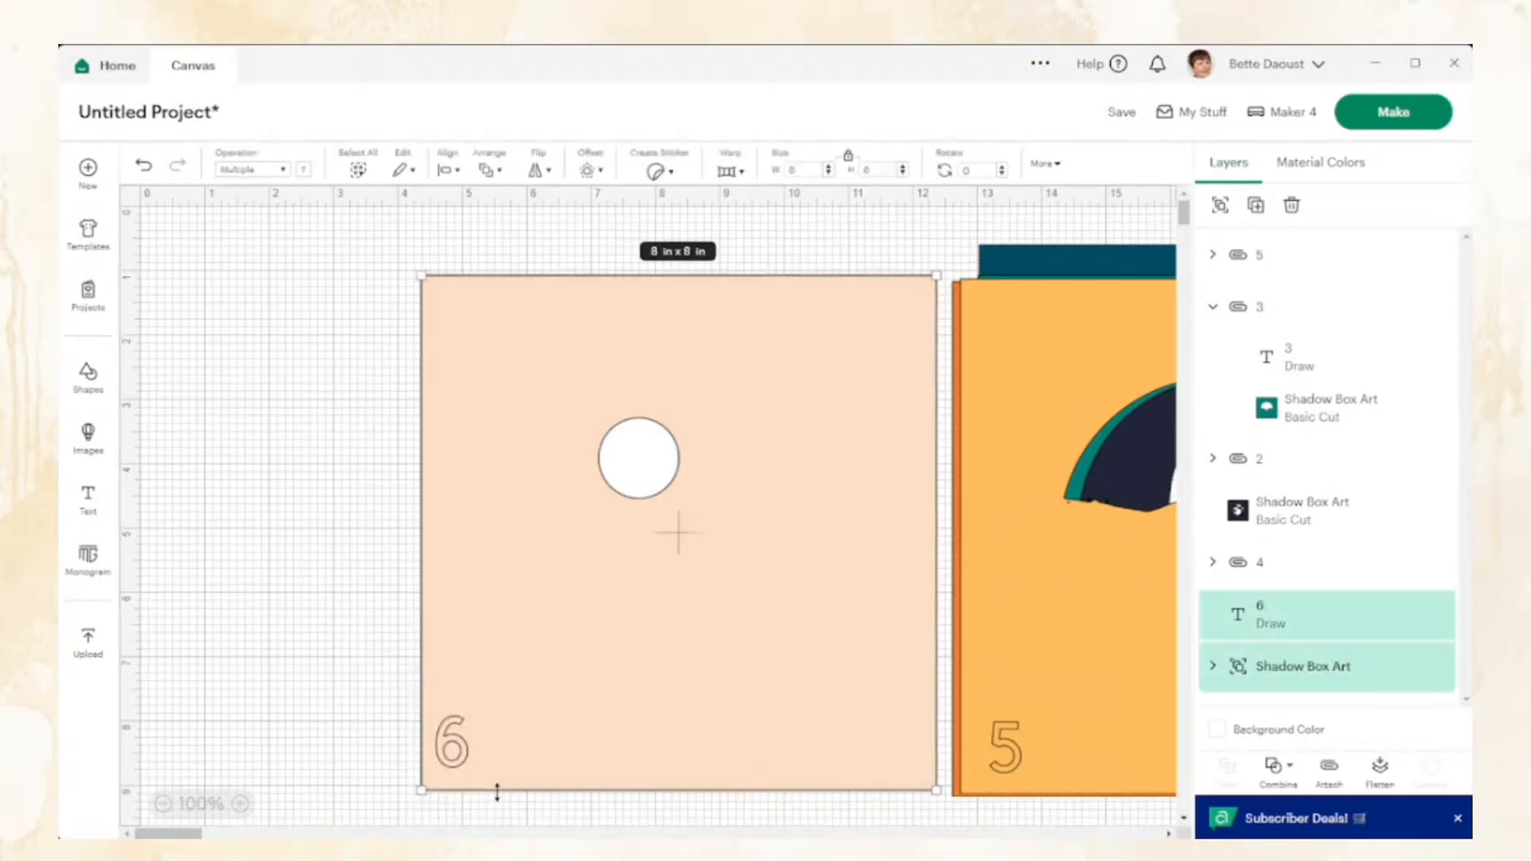
left_click(1328, 767)
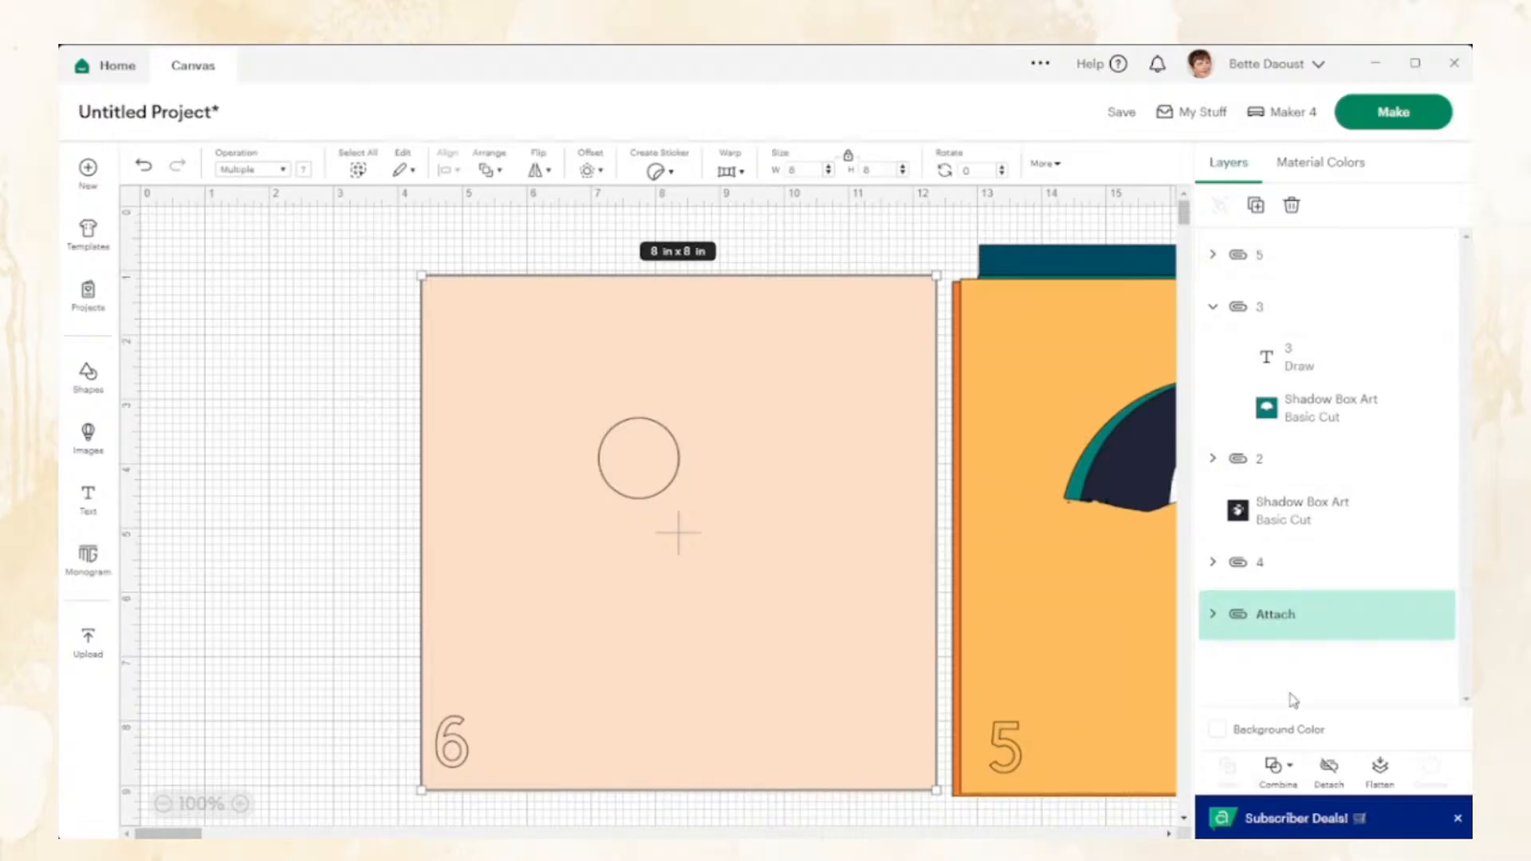
double_click(1284, 619)
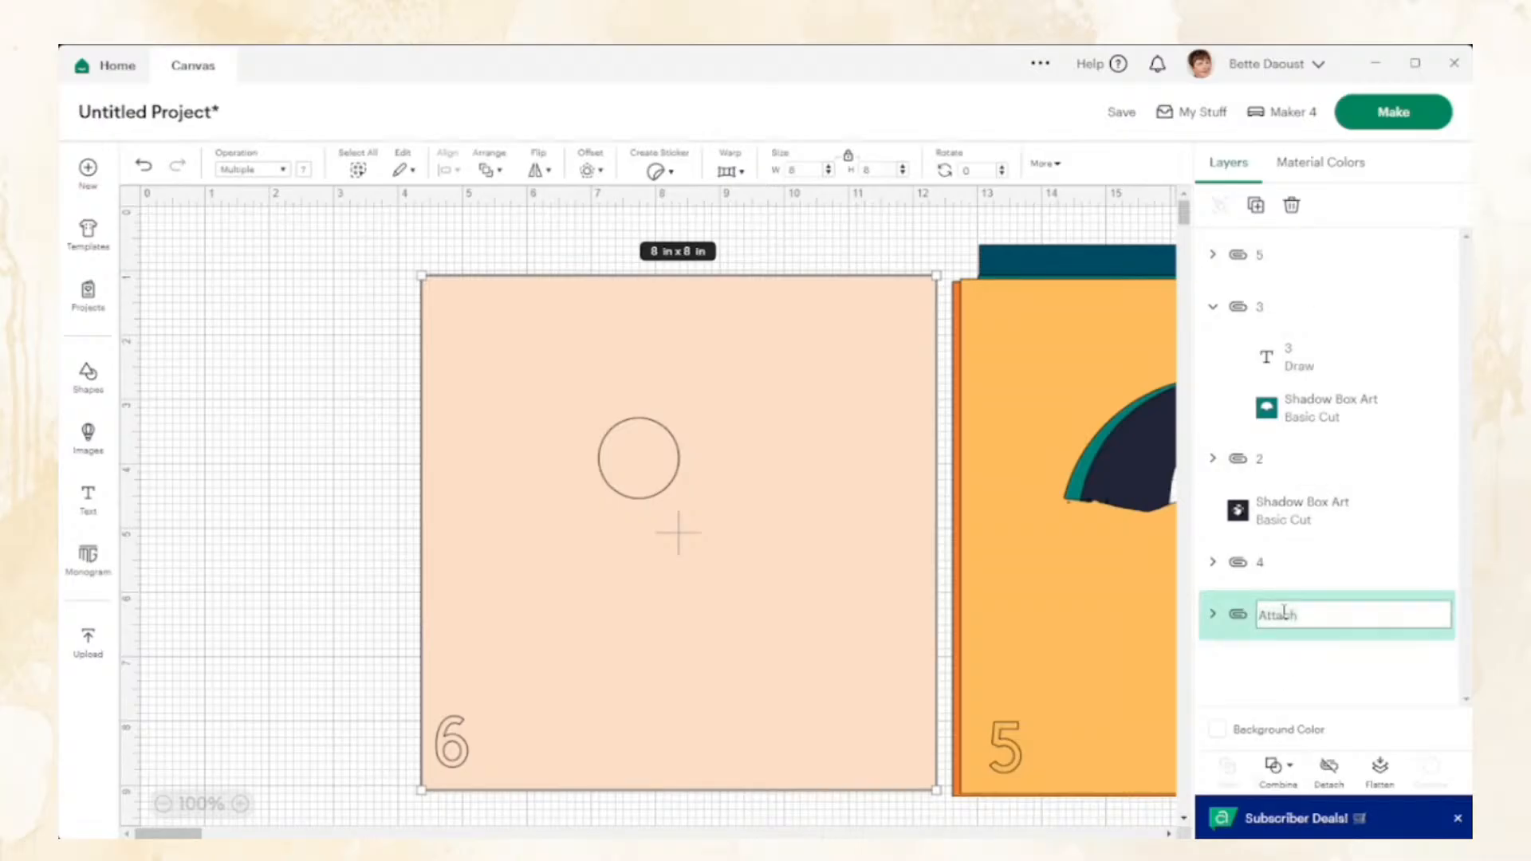
type("6")
key("Return")
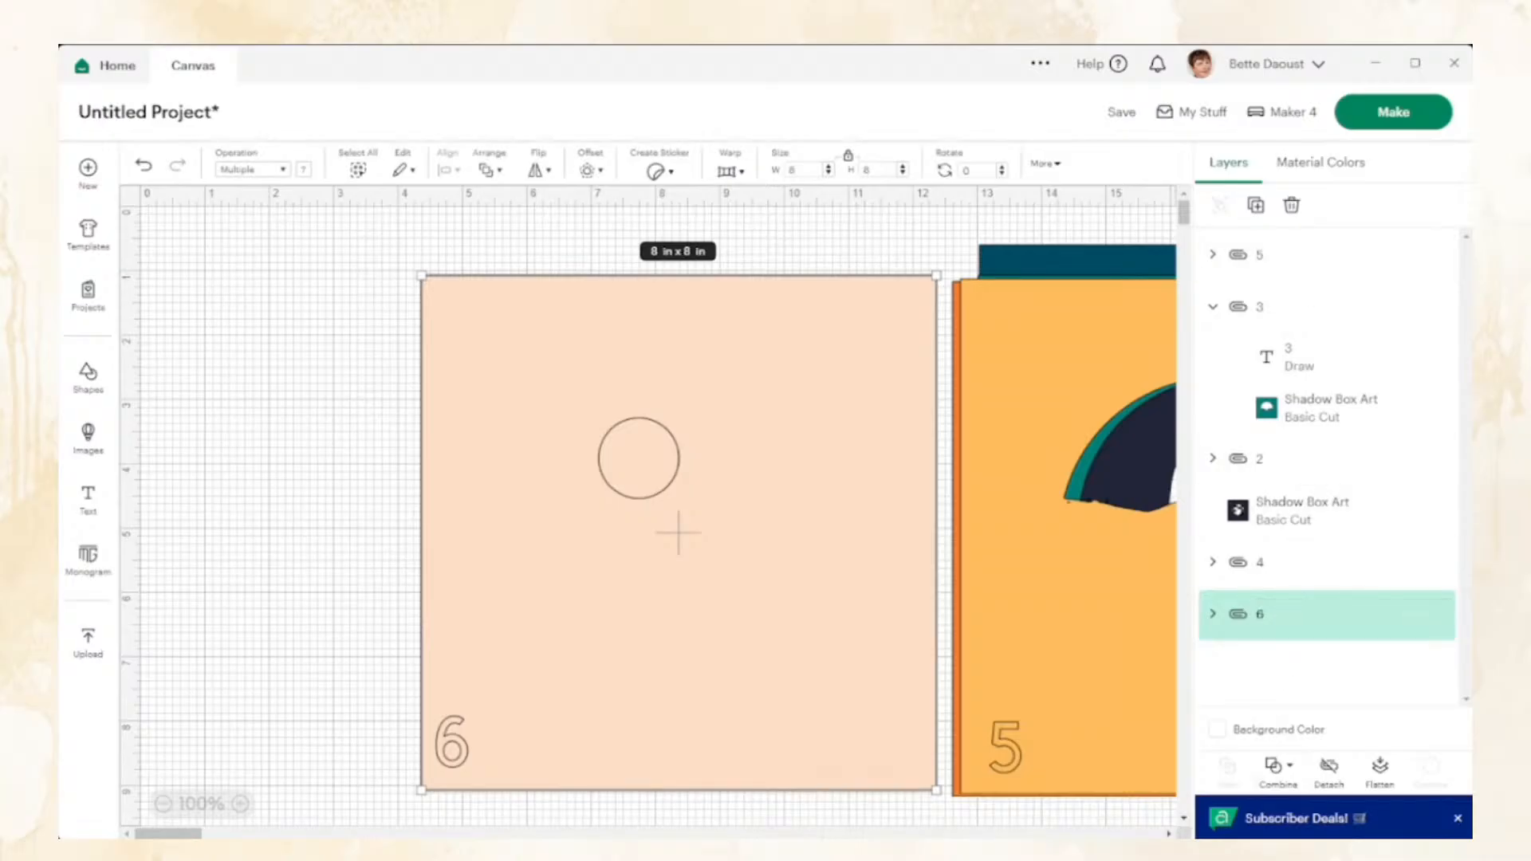
left_click(279, 592)
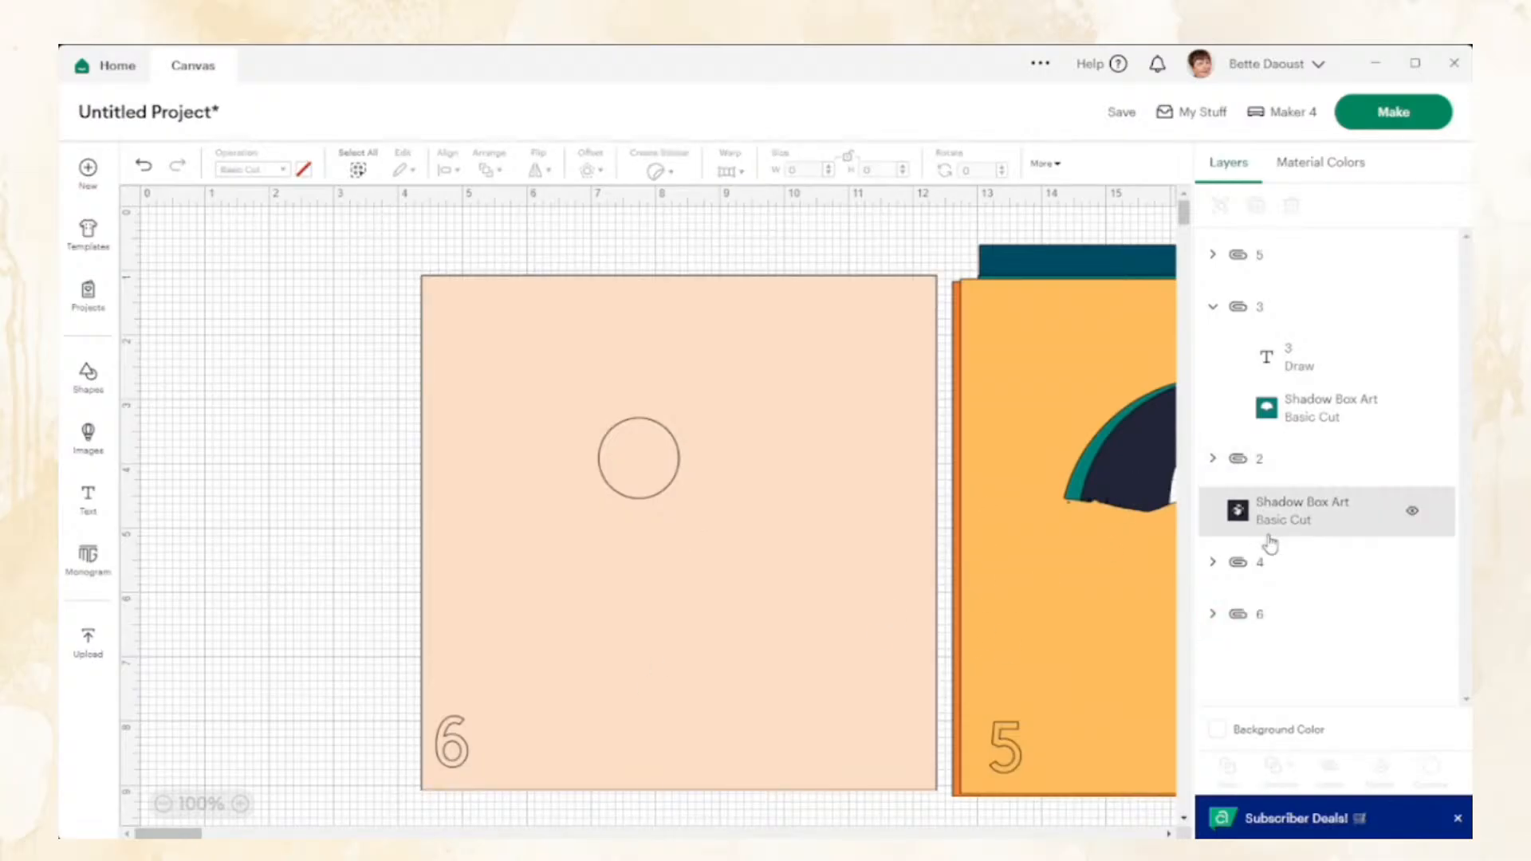
Bring the dark tree layer to the front, preview it over the peach layer and move it back onto the neighbouring stack
left_click_drag(1285, 516, 1301, 271)
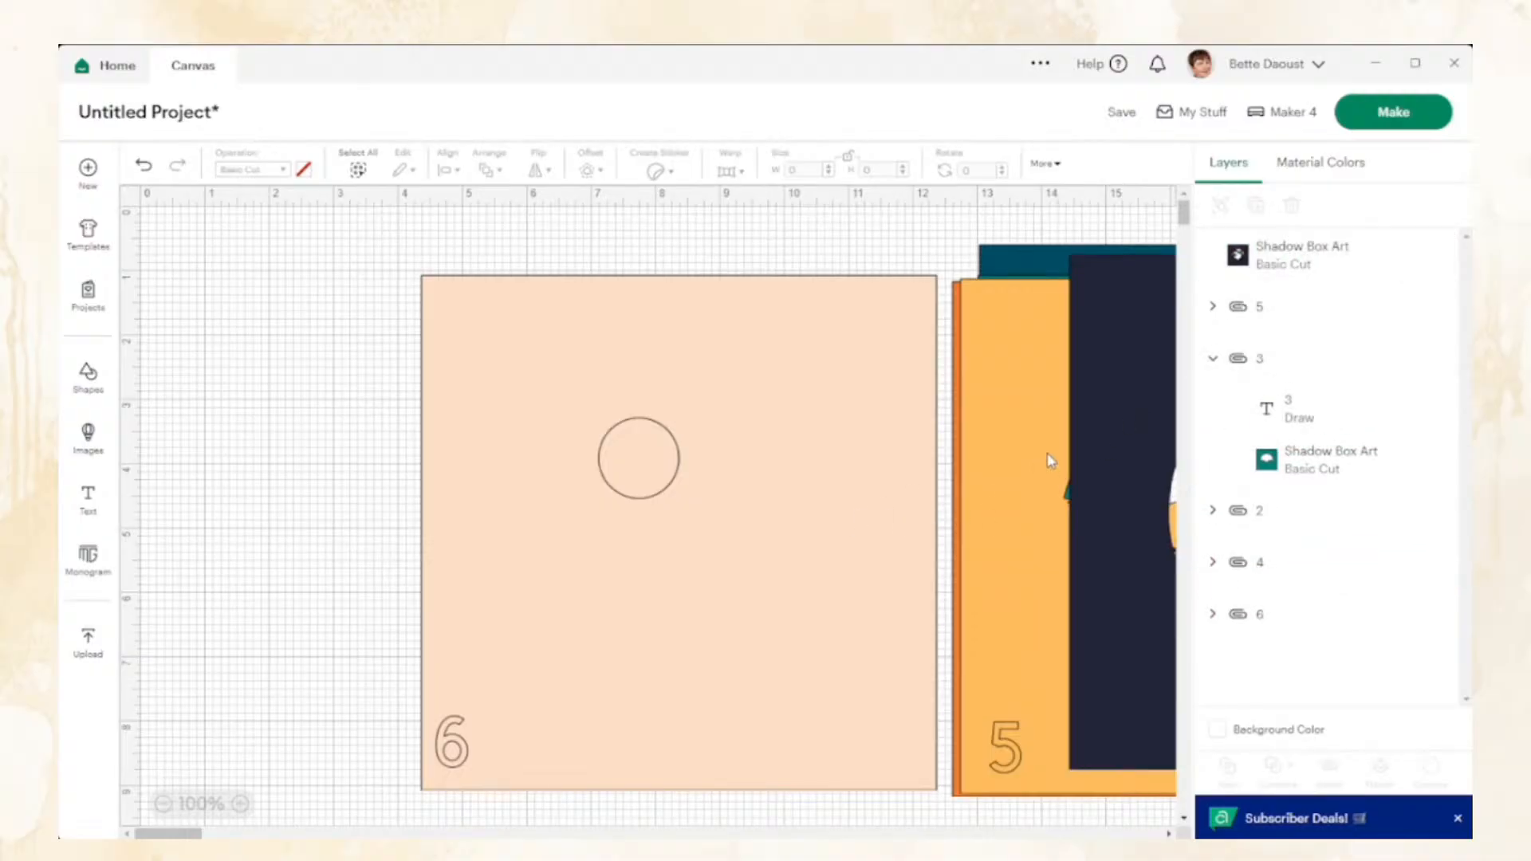
left_click_drag(1113, 432, 465, 453)
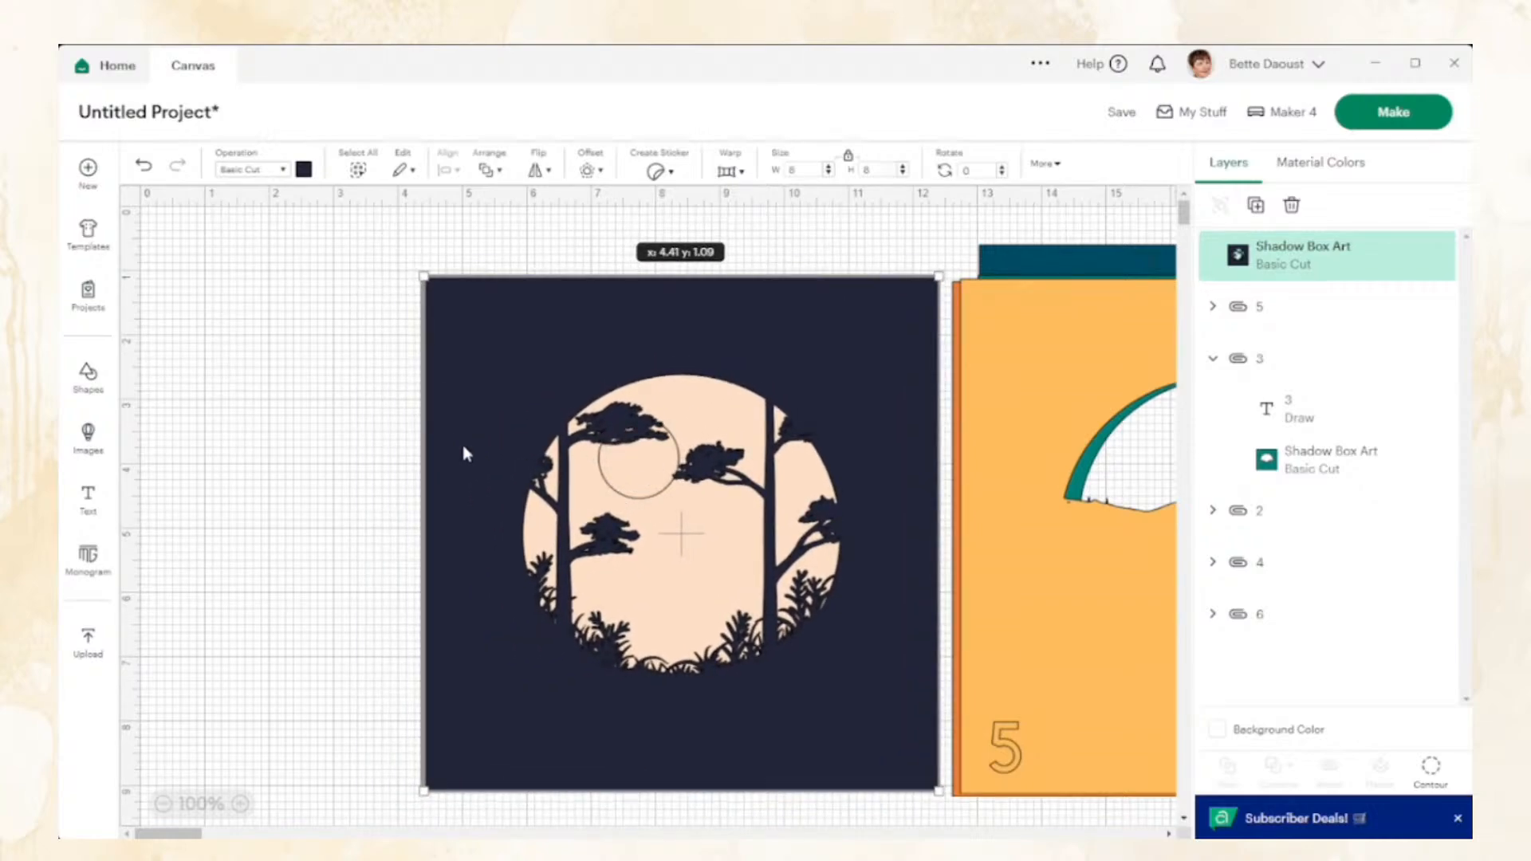
left_click_drag(463, 446, 463, 447)
left_click_drag(484, 327, 1075, 354)
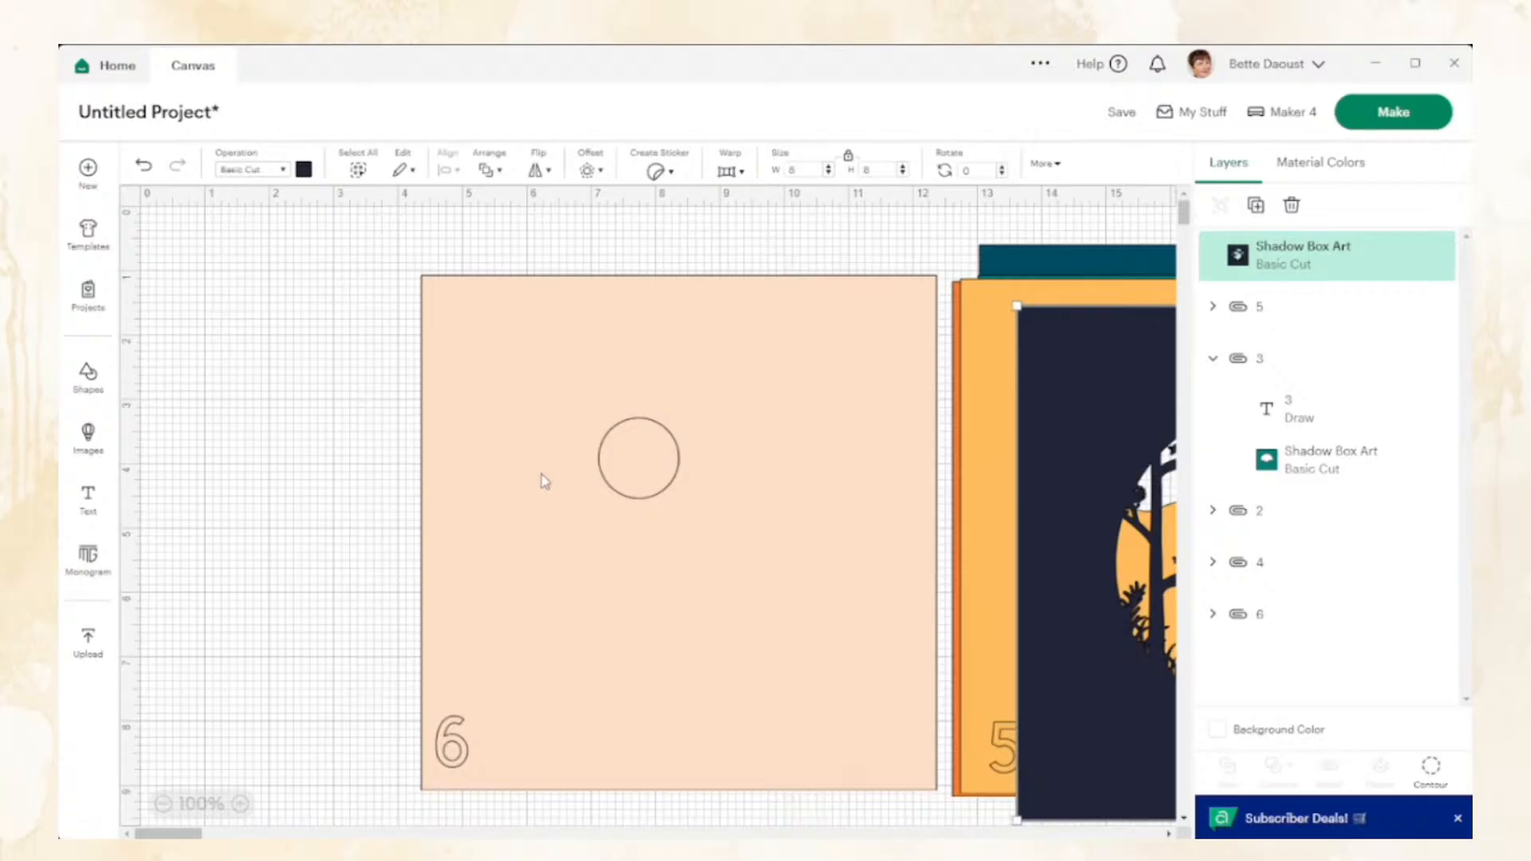
Expand the attached set 6 and its Shadow Box Art group and inspect the circle piece
left_click(618, 501)
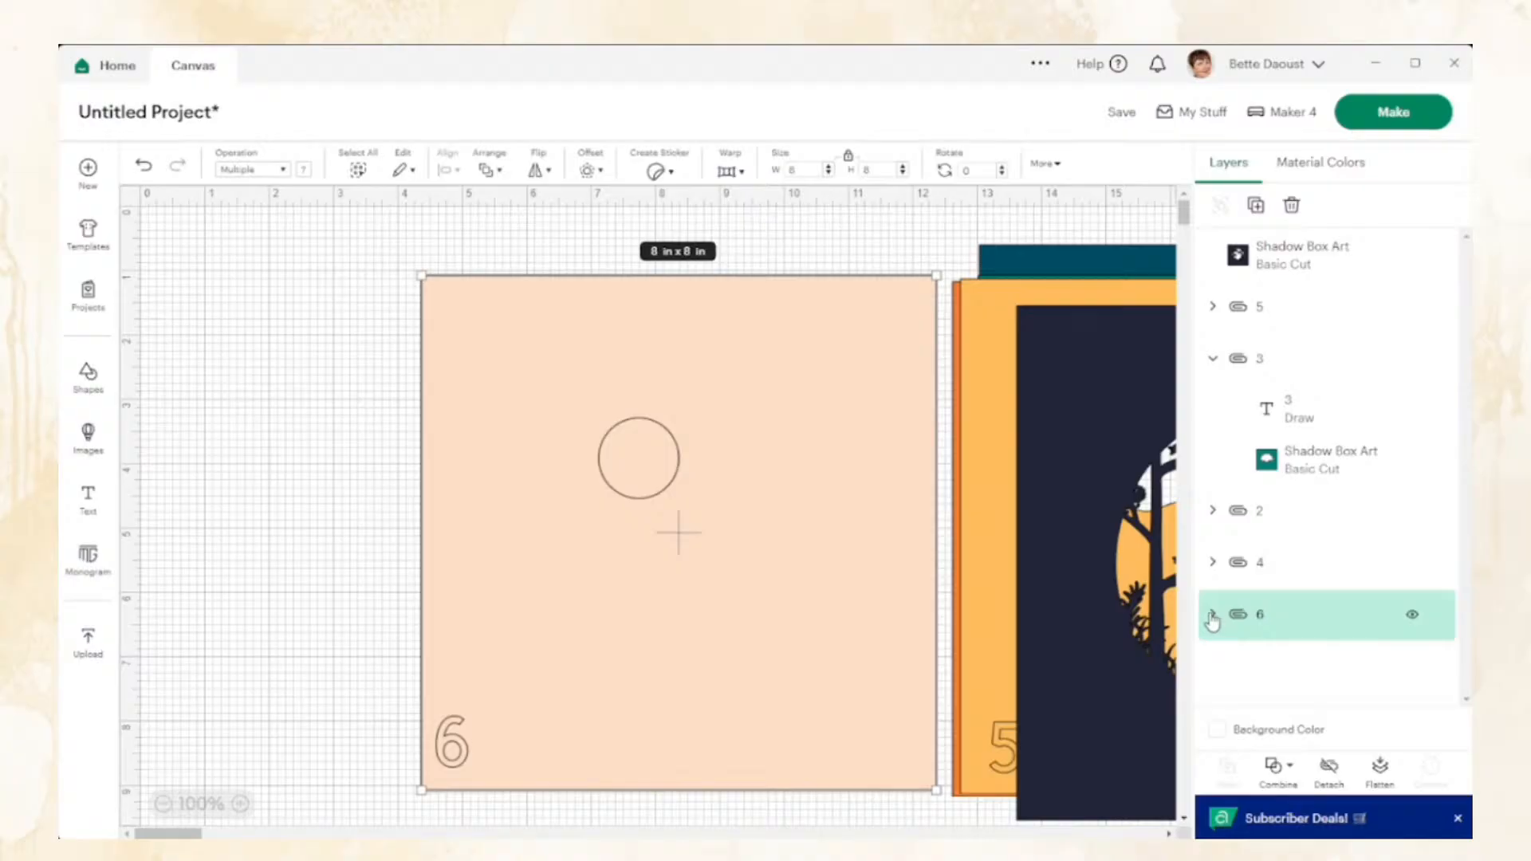
left_click(1212, 616)
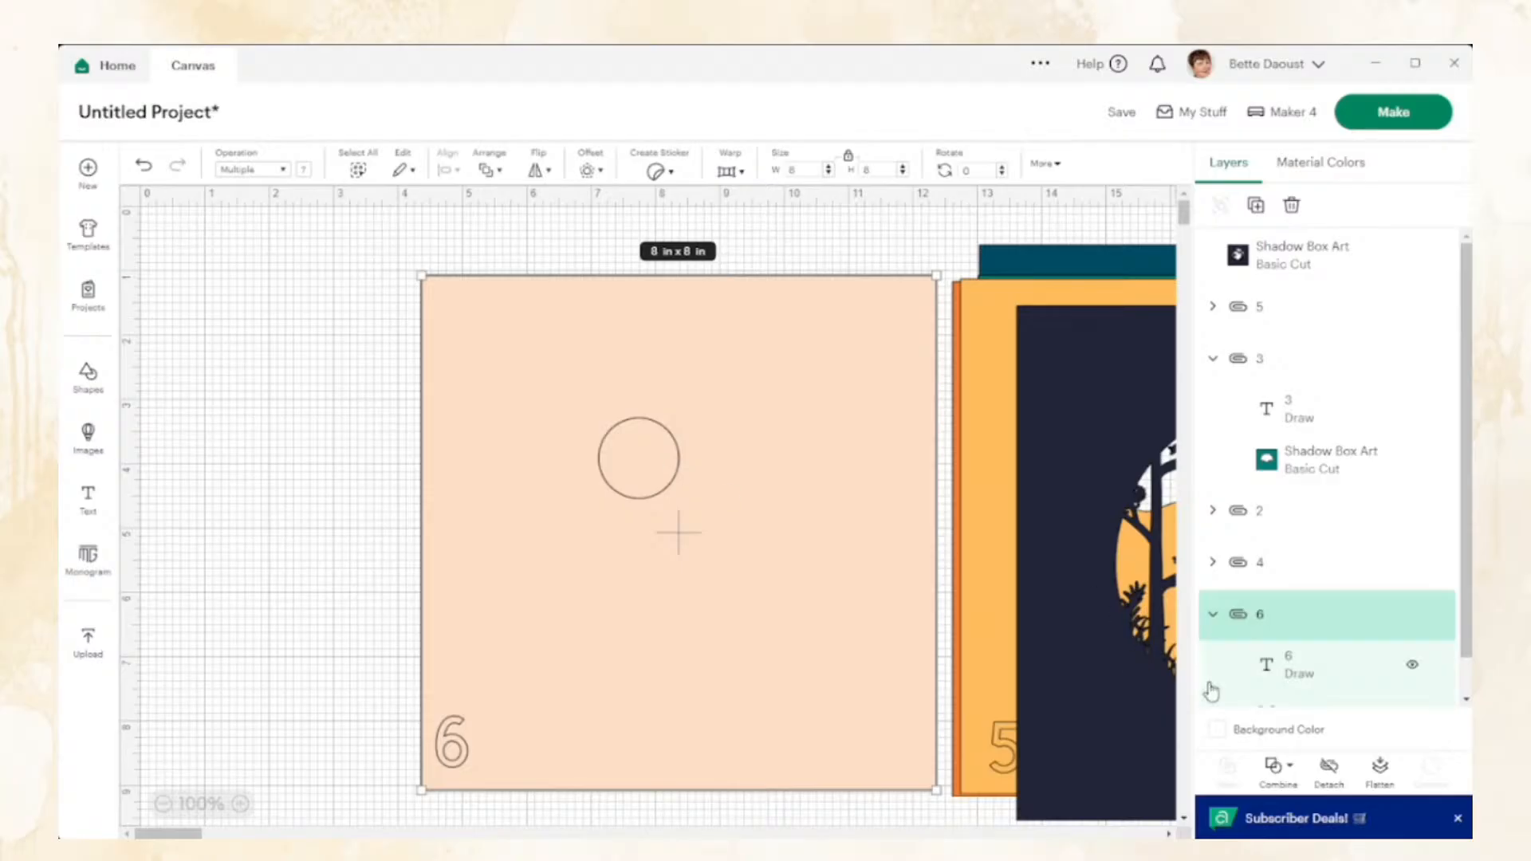
scroll(1356, 556, "down", 1)
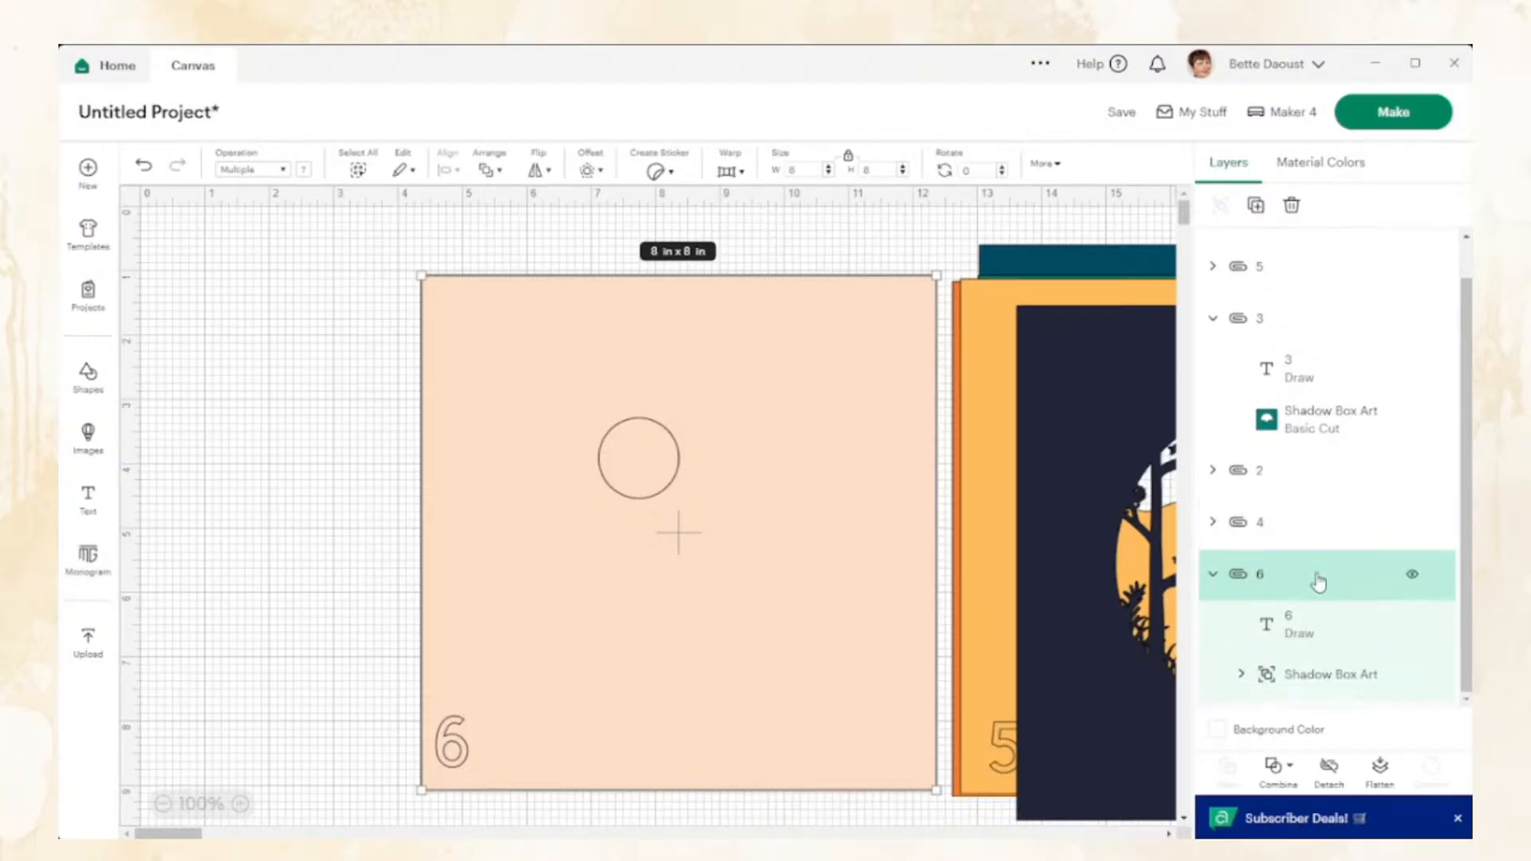
left_click(1242, 674)
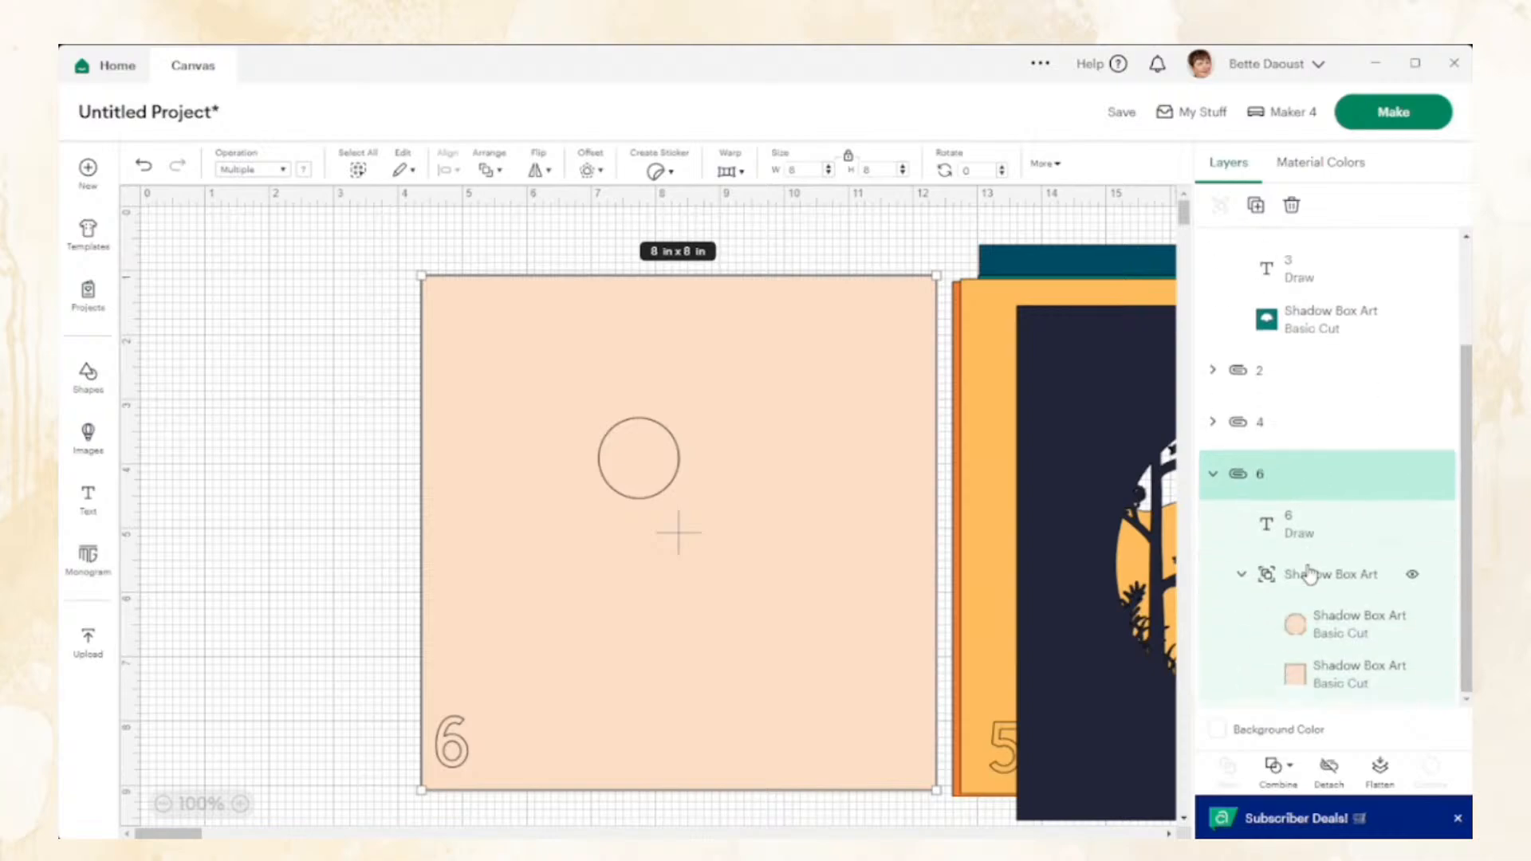
left_click(1338, 630)
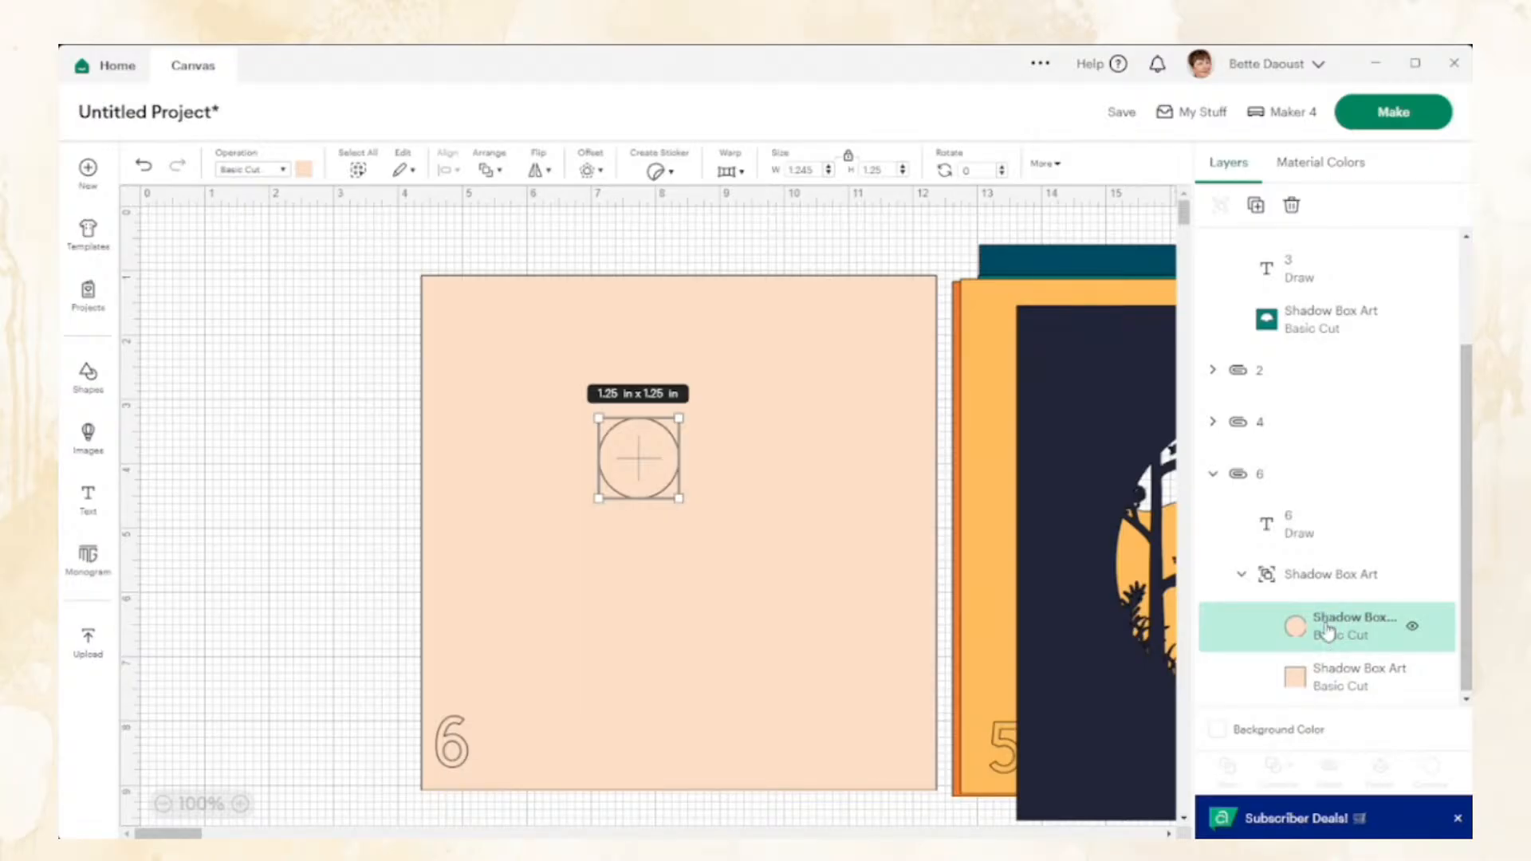
scroll(1327, 629, "down", 1)
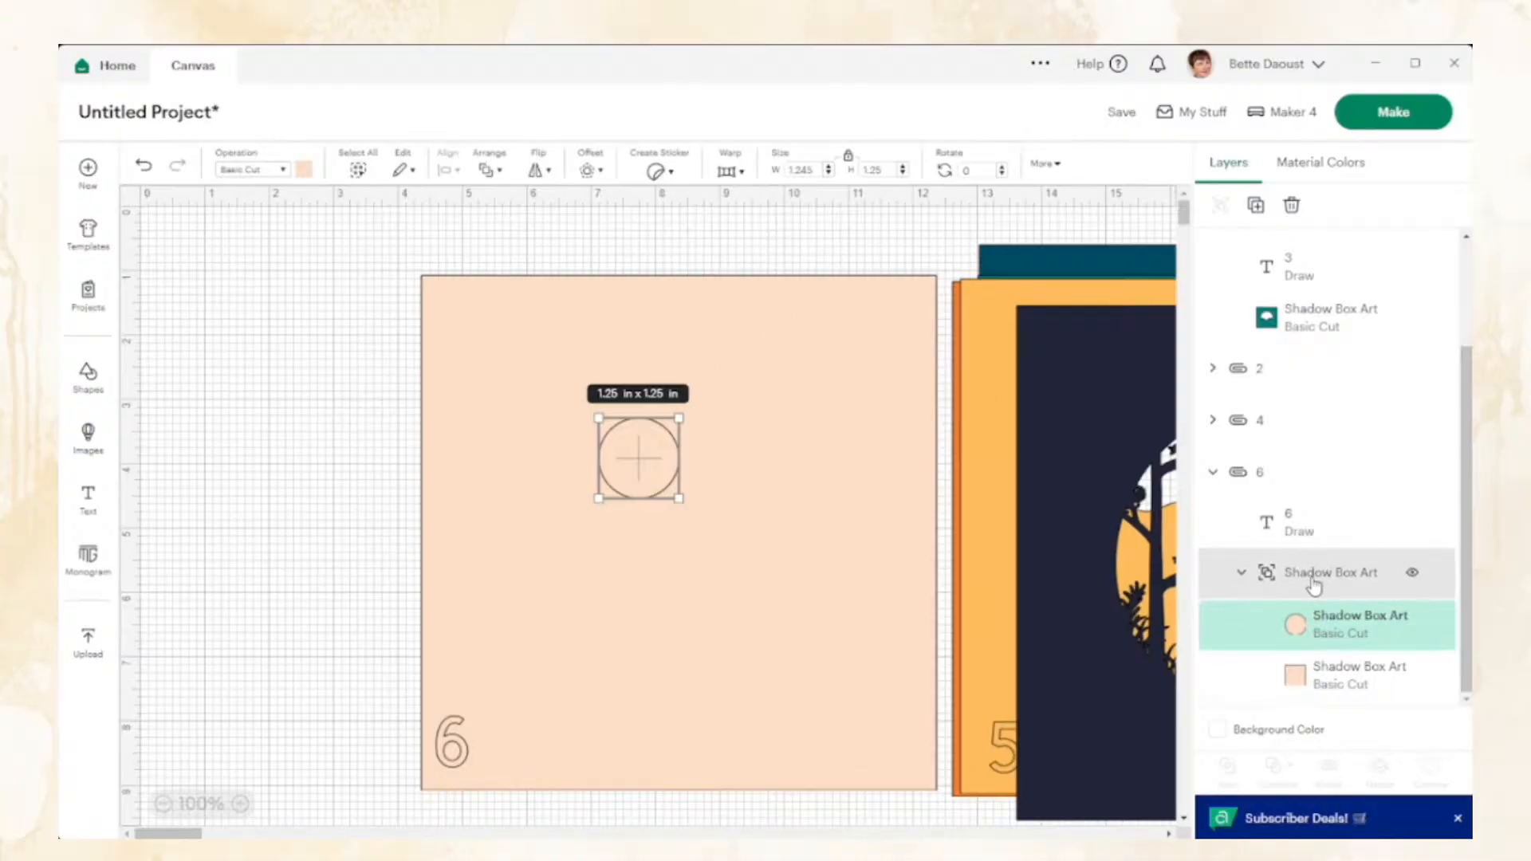
Detach set 6 and move the circle out of the peach square onto the empty canvas beside it
left_click(1265, 479)
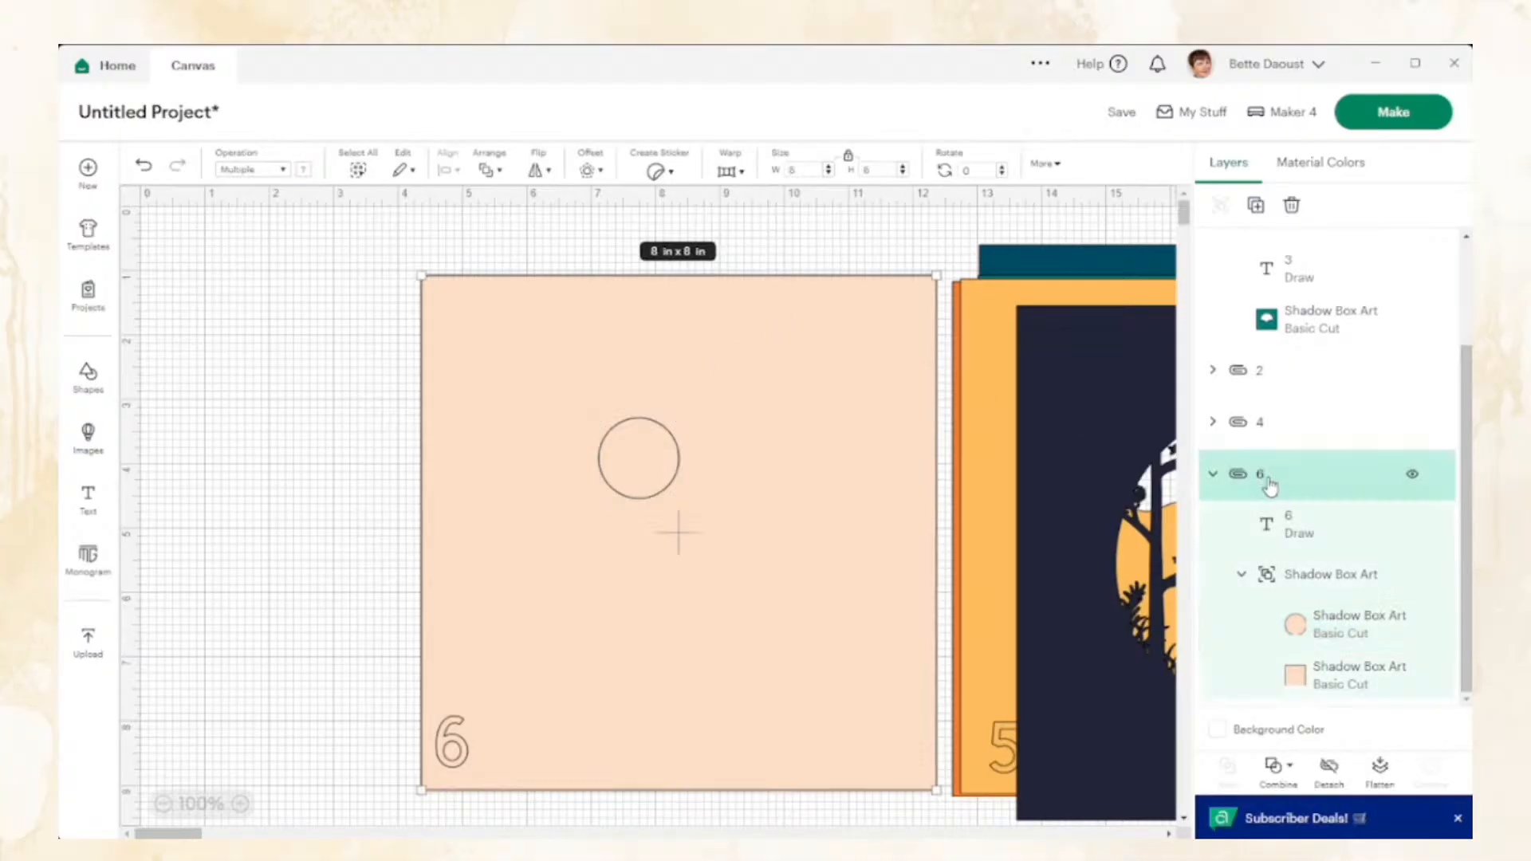
left_click(1329, 767)
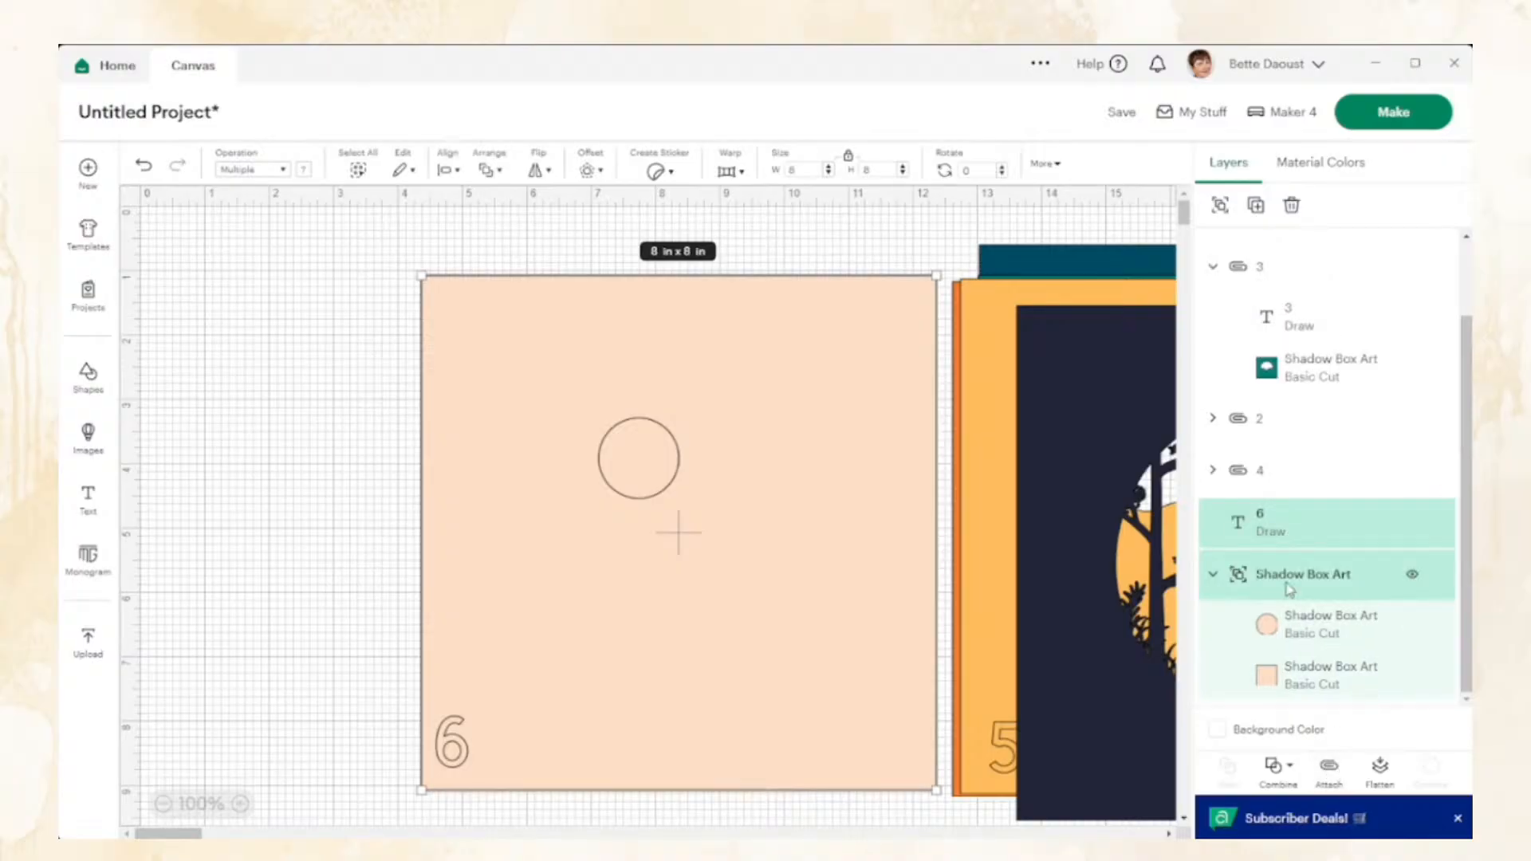
left_click(1290, 637)
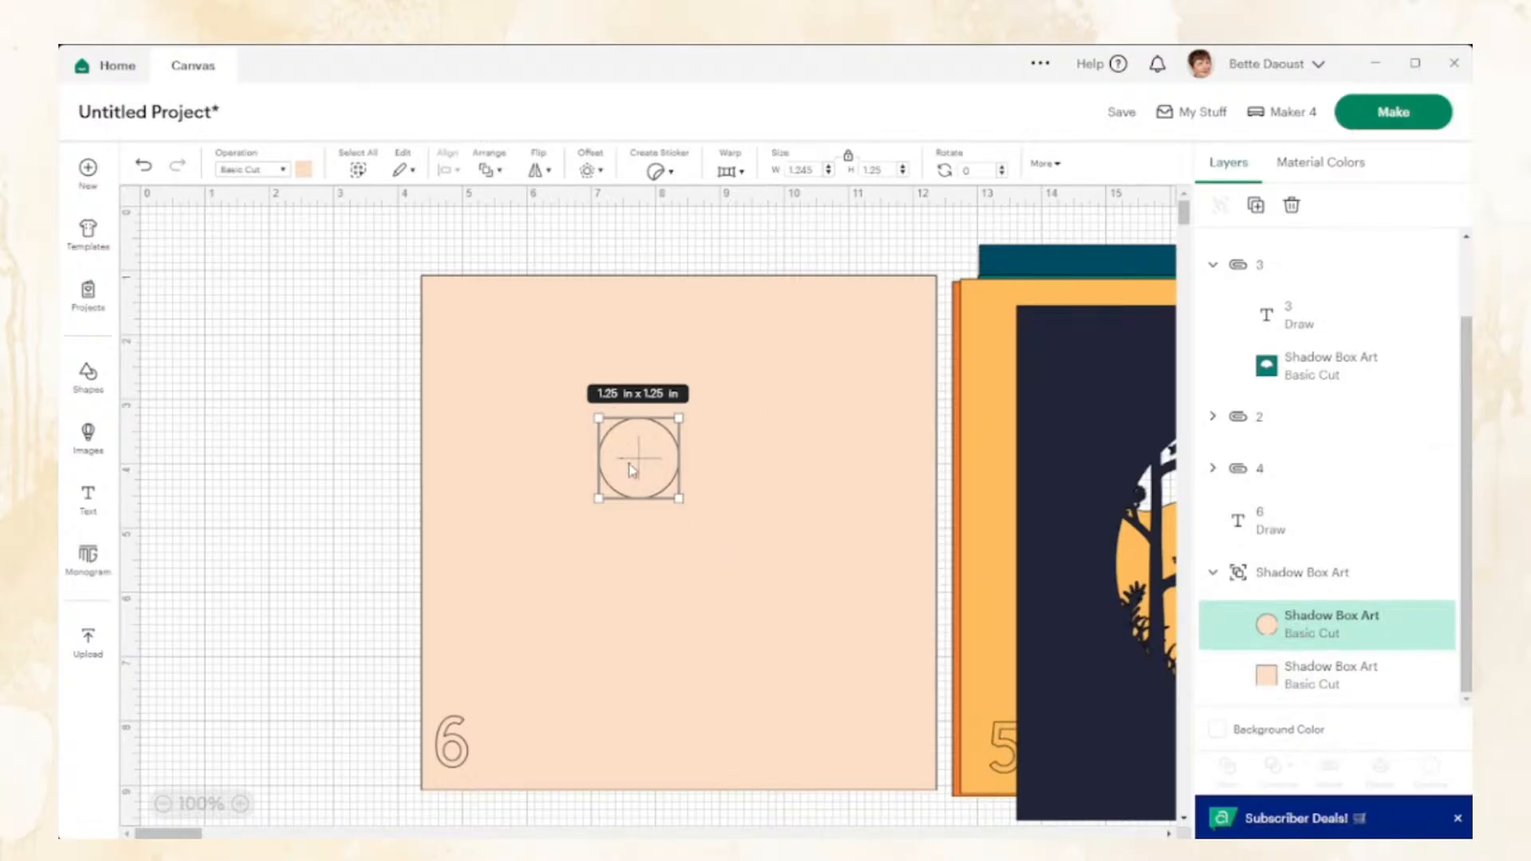
left_click_drag(636, 471, 246, 423)
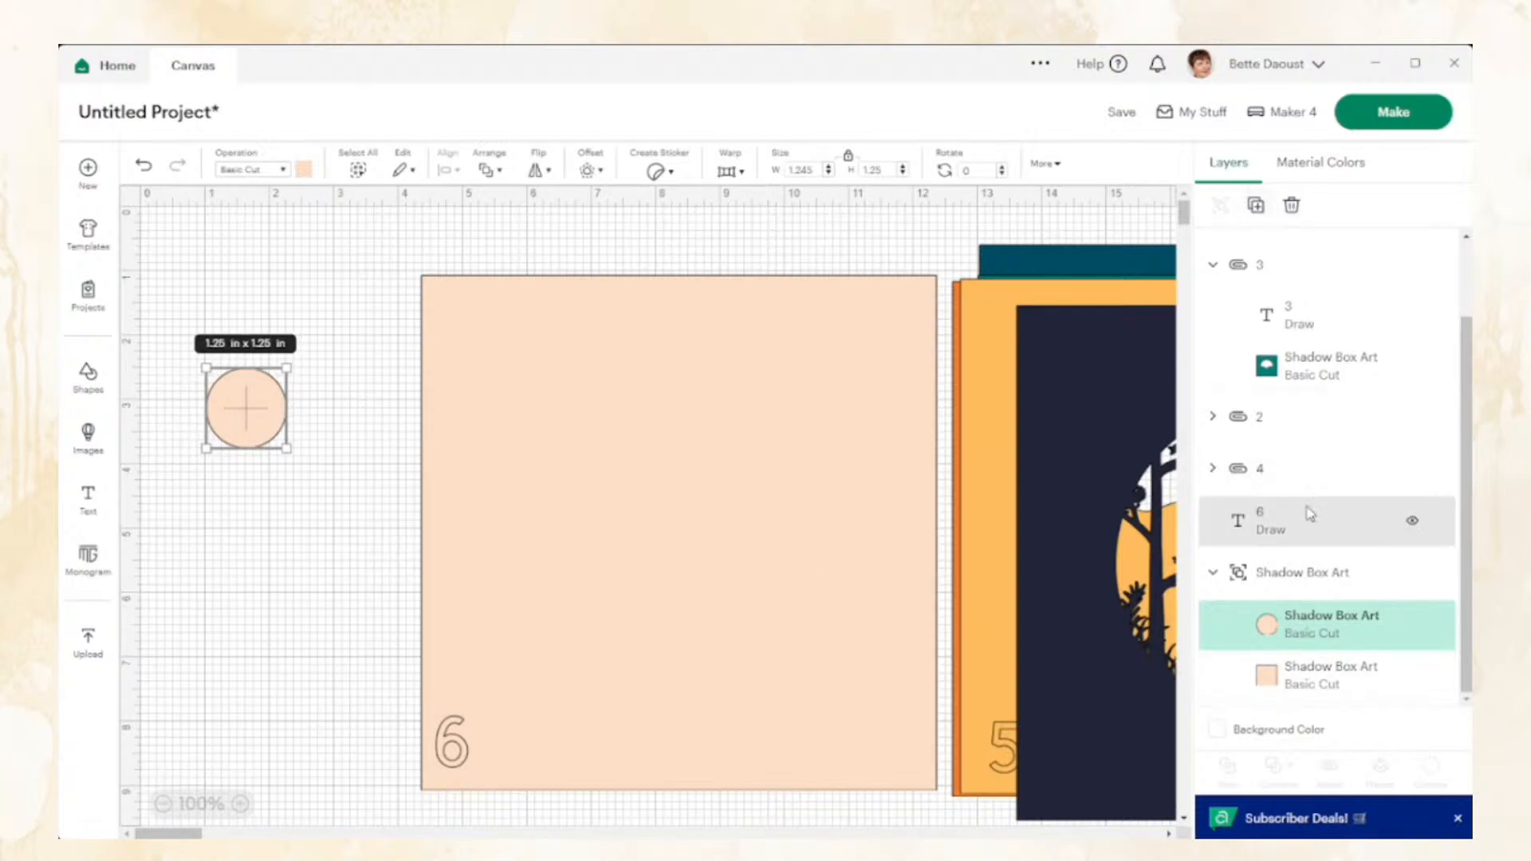
Ungroup the peach circle and square and reorder the square above the circle
left_click(1303, 580)
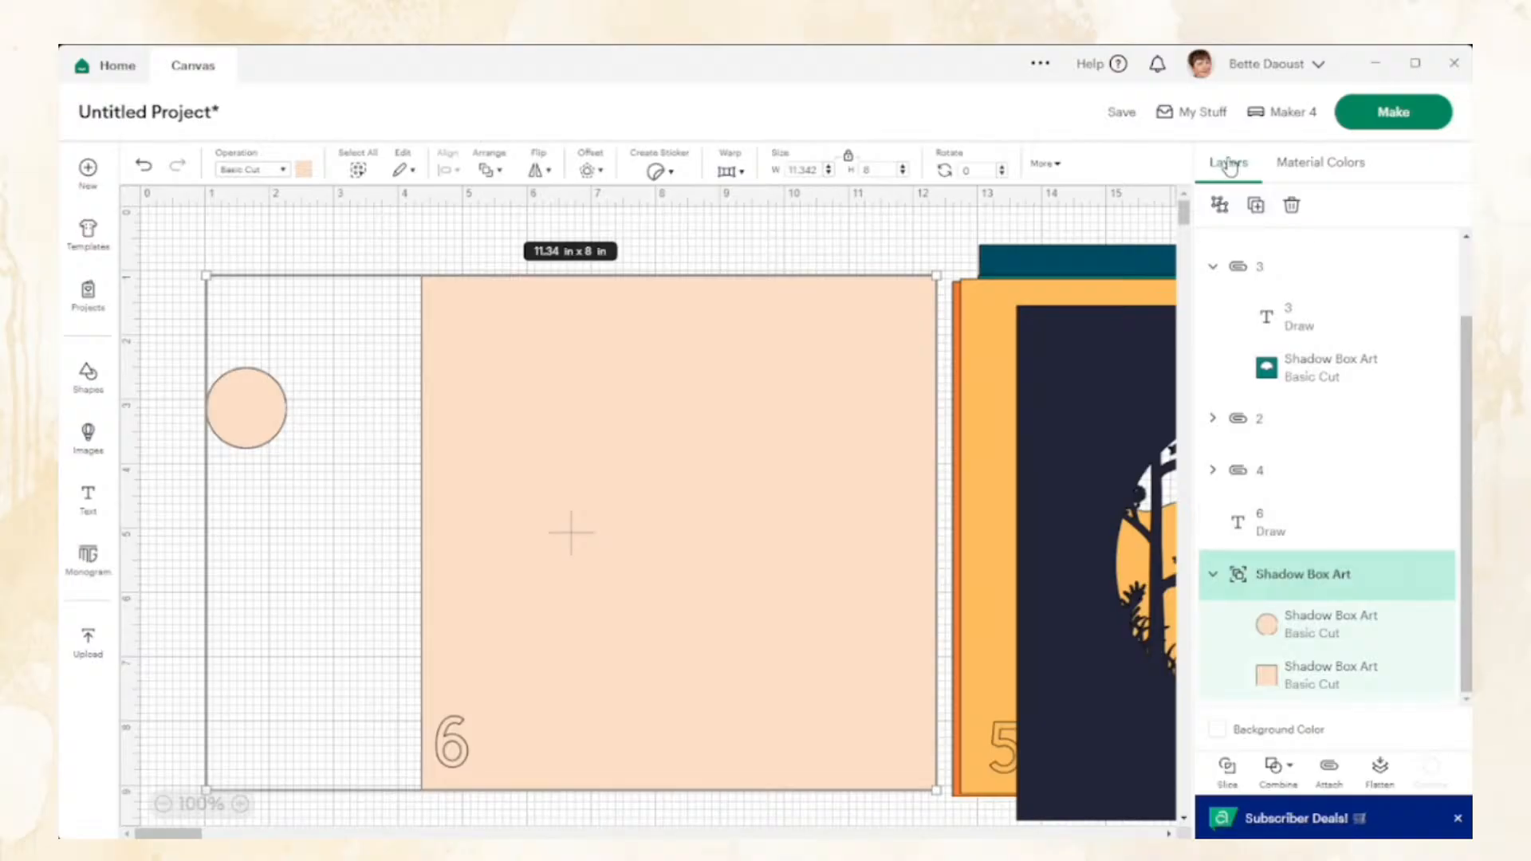
left_click(1221, 206)
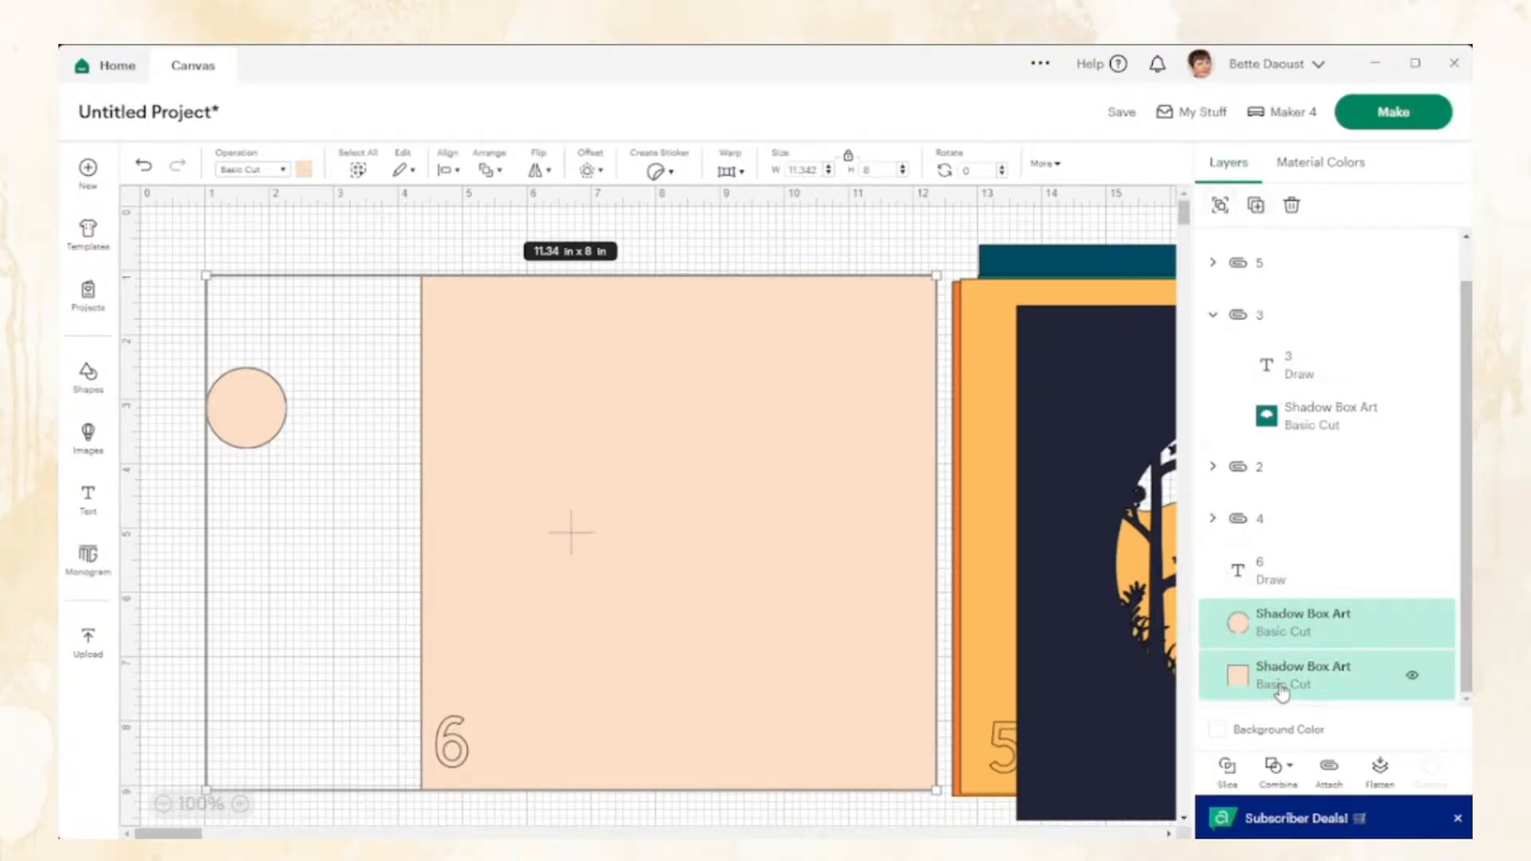
left_click_drag(1282, 691, 1305, 645)
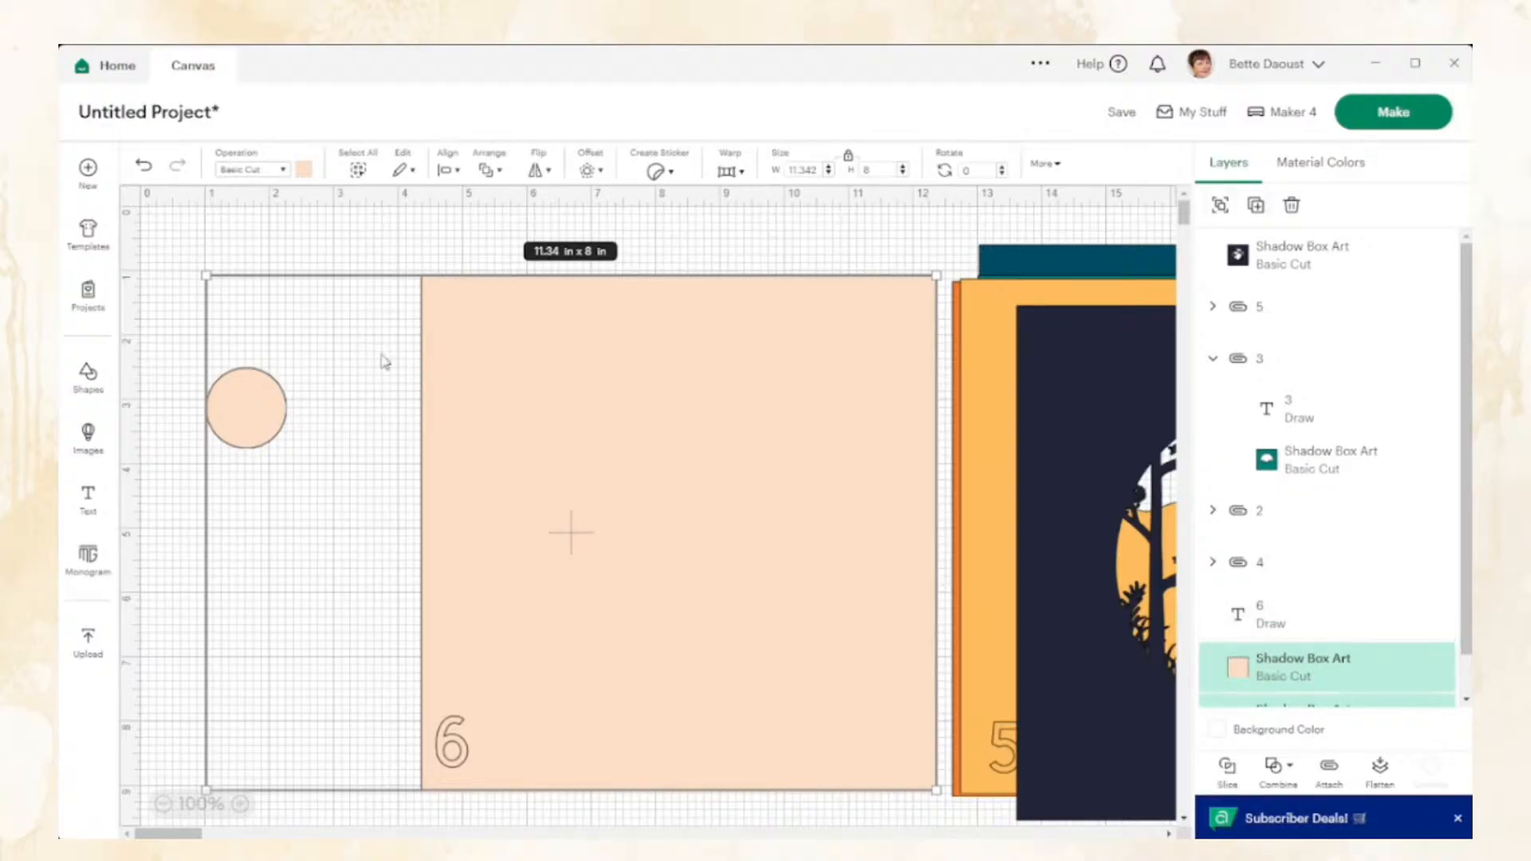
Attach the "6" to the peach square without the circle and rename the attached set as 6
left_click(419, 251)
left_click_drag(339, 686, 550, 800)
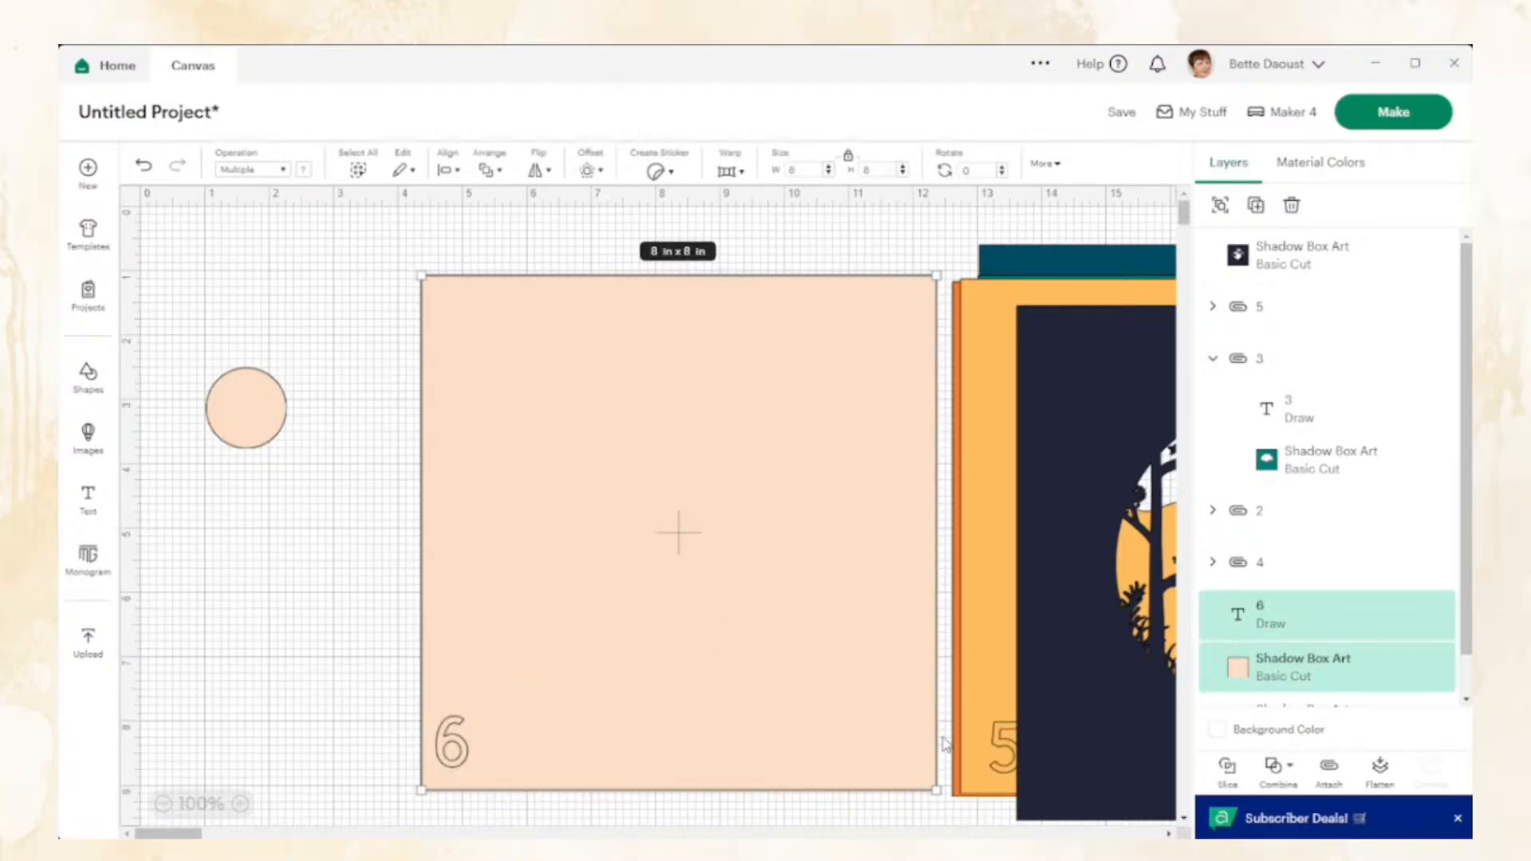
left_click(1329, 772)
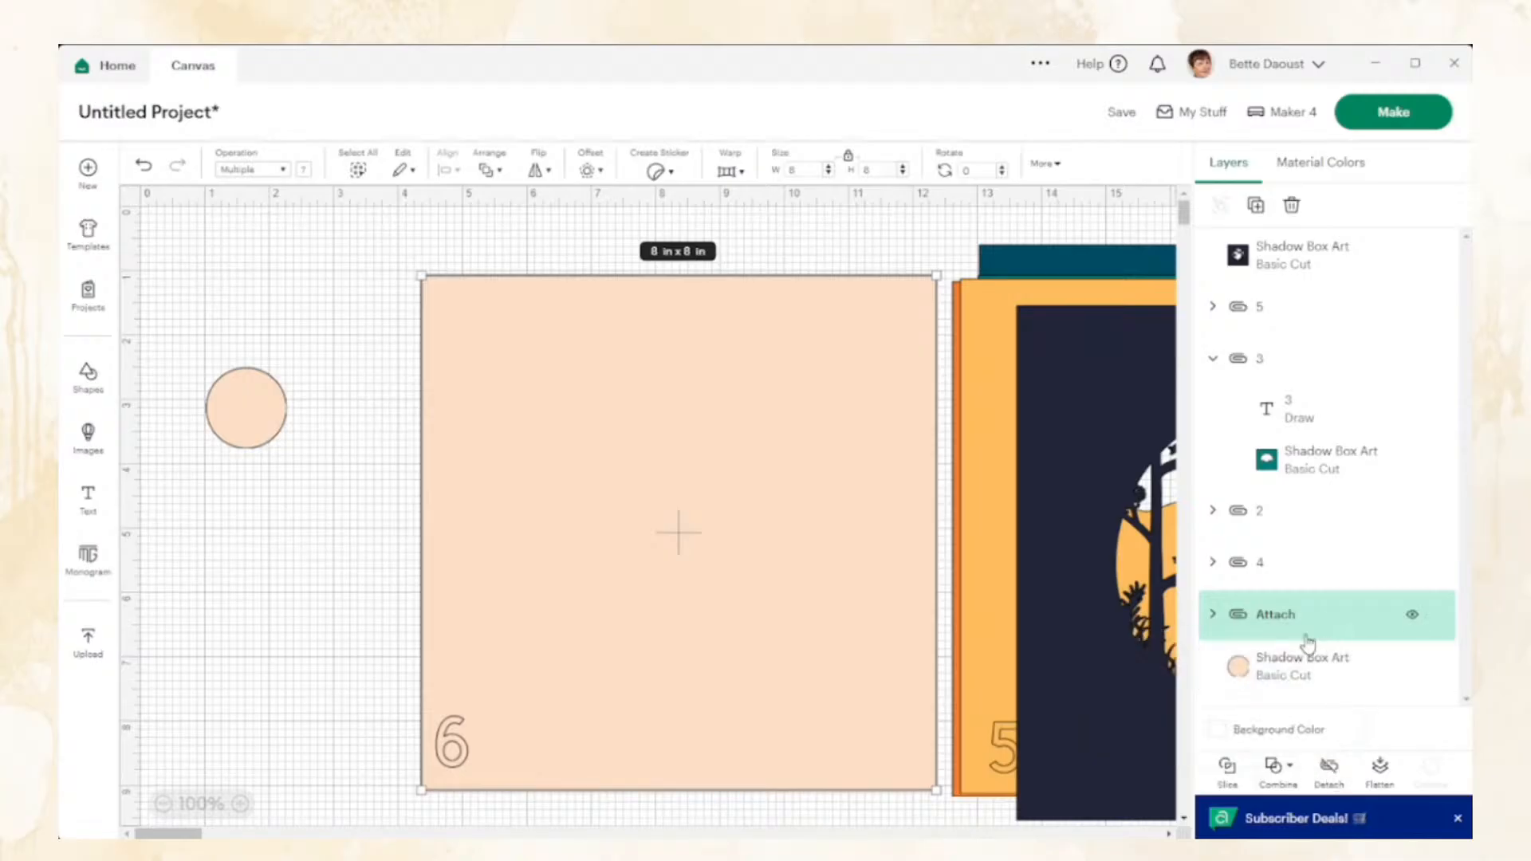
double_click(1294, 614)
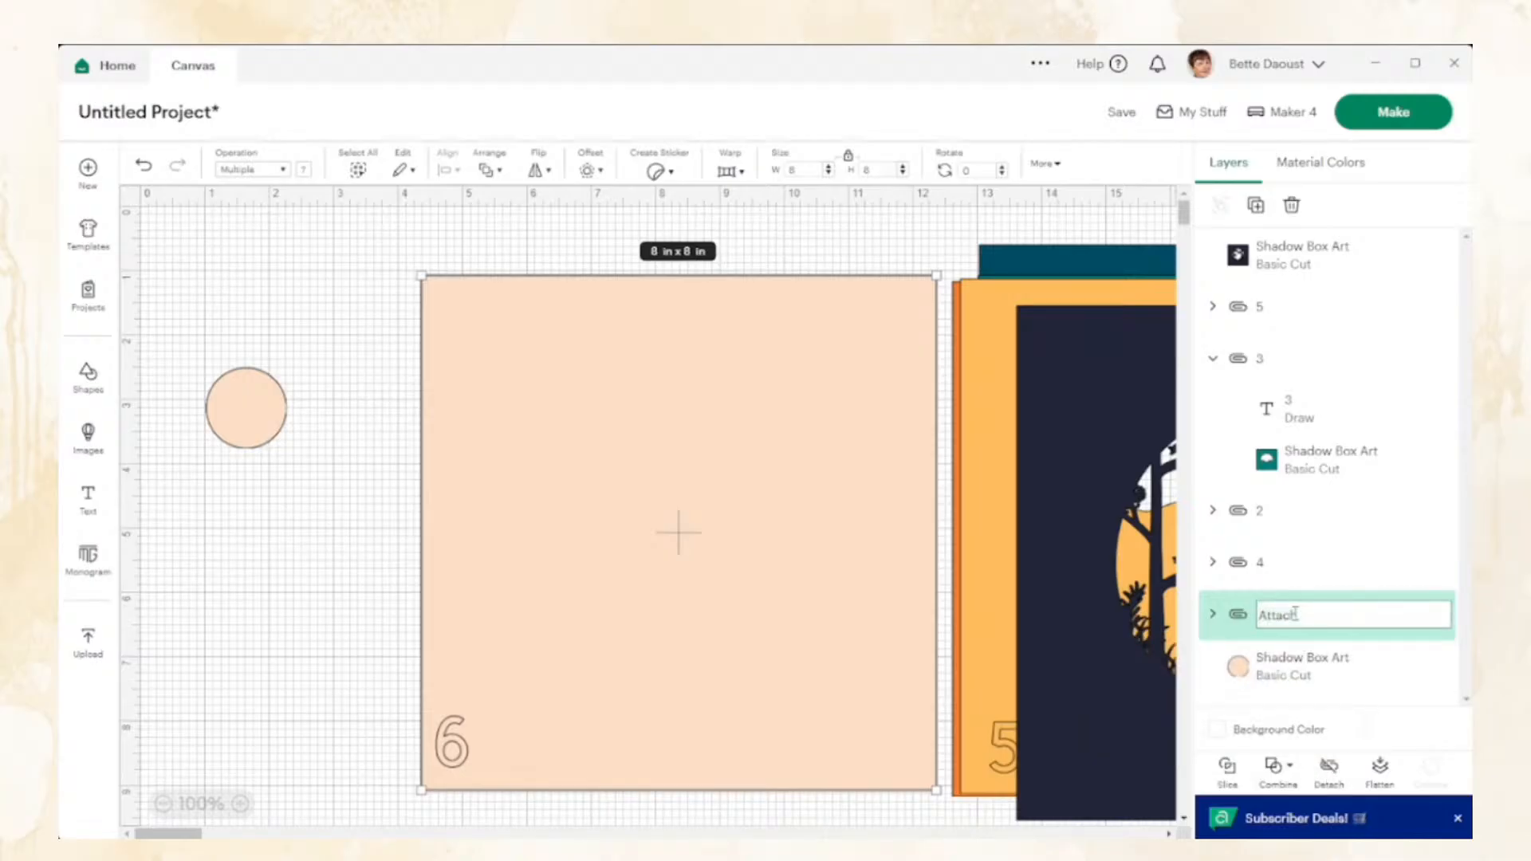
type("6")
key("Return")
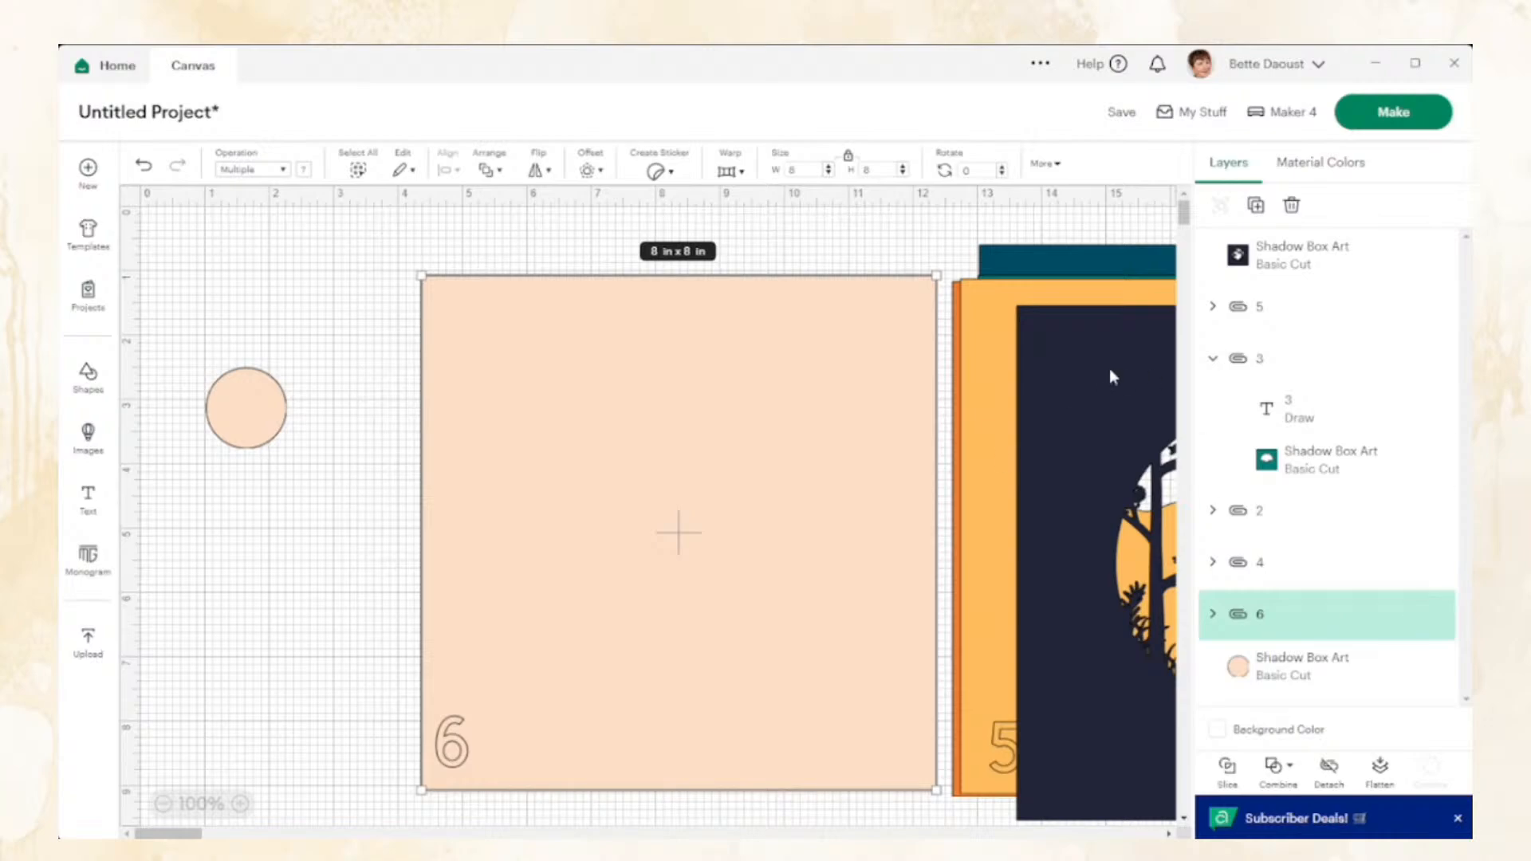
Collapse attached set 3 in the layer list, then expand set 5 to check its contents and collapse it again
left_click(1213, 358)
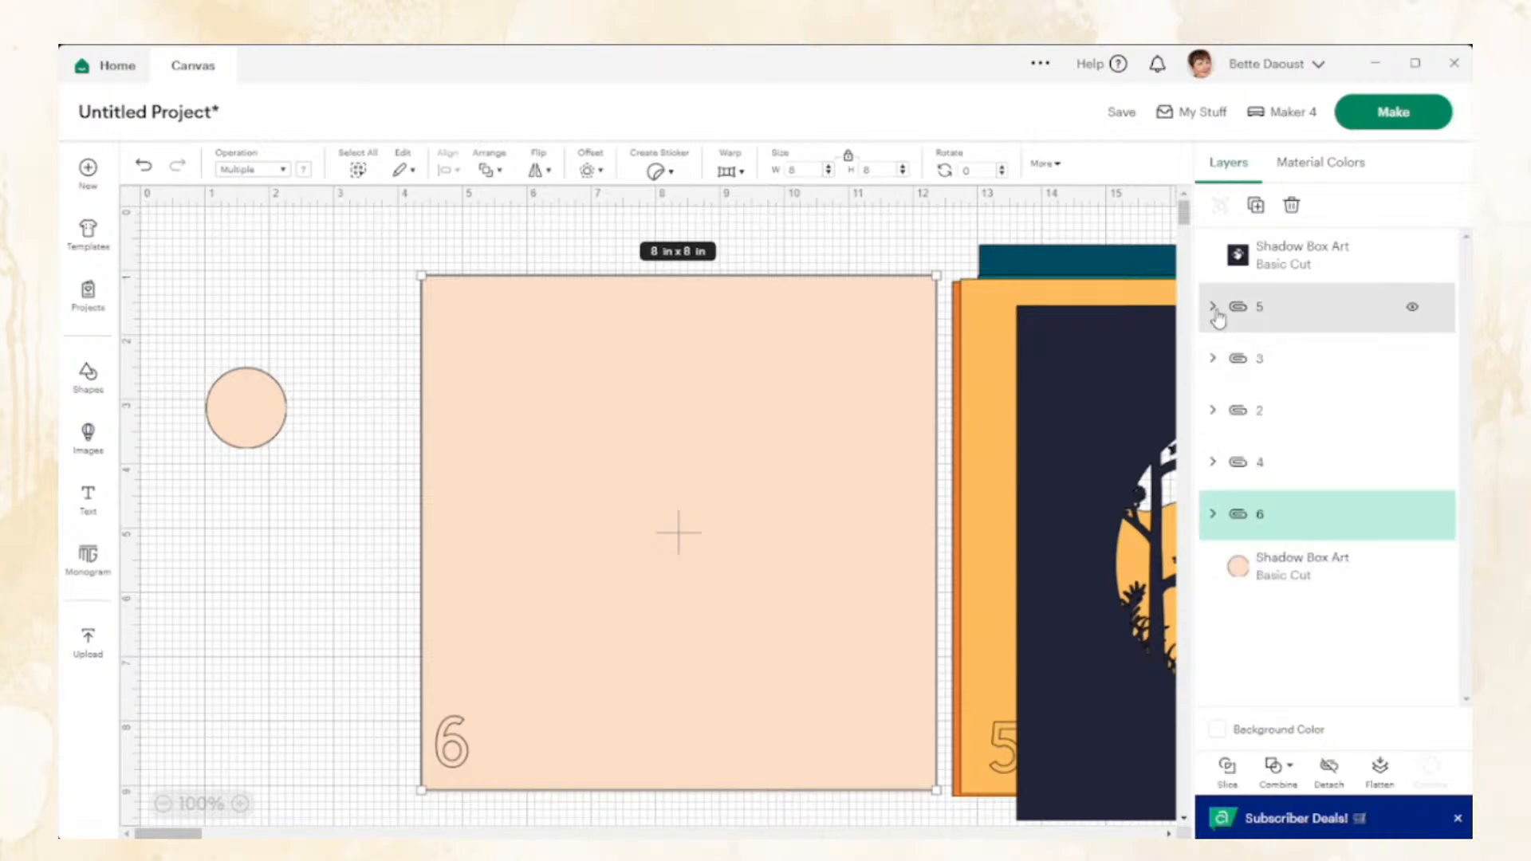
left_click(1214, 309)
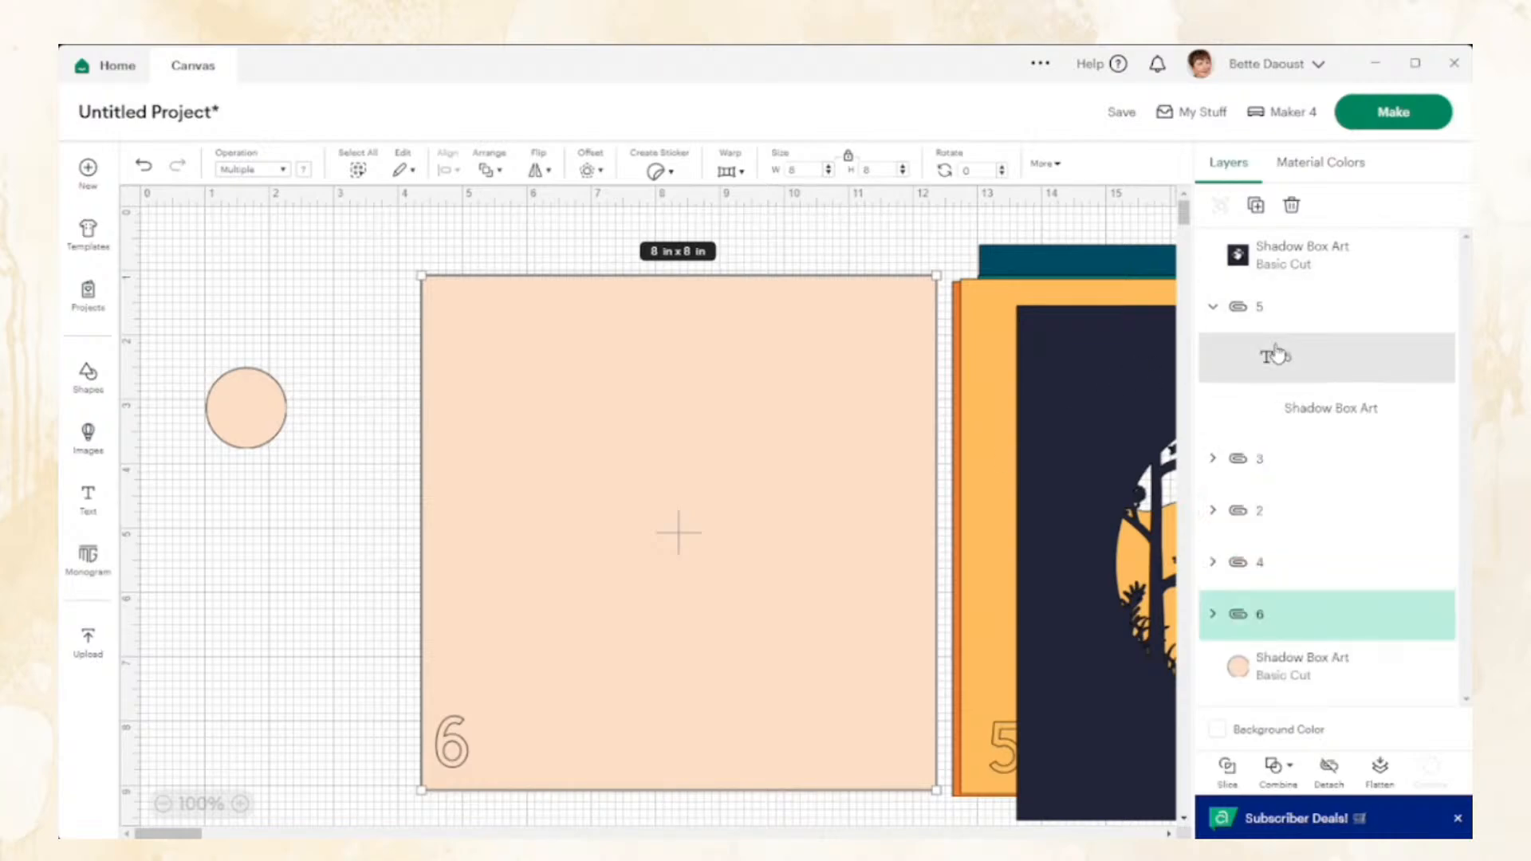
left_click(1213, 309)
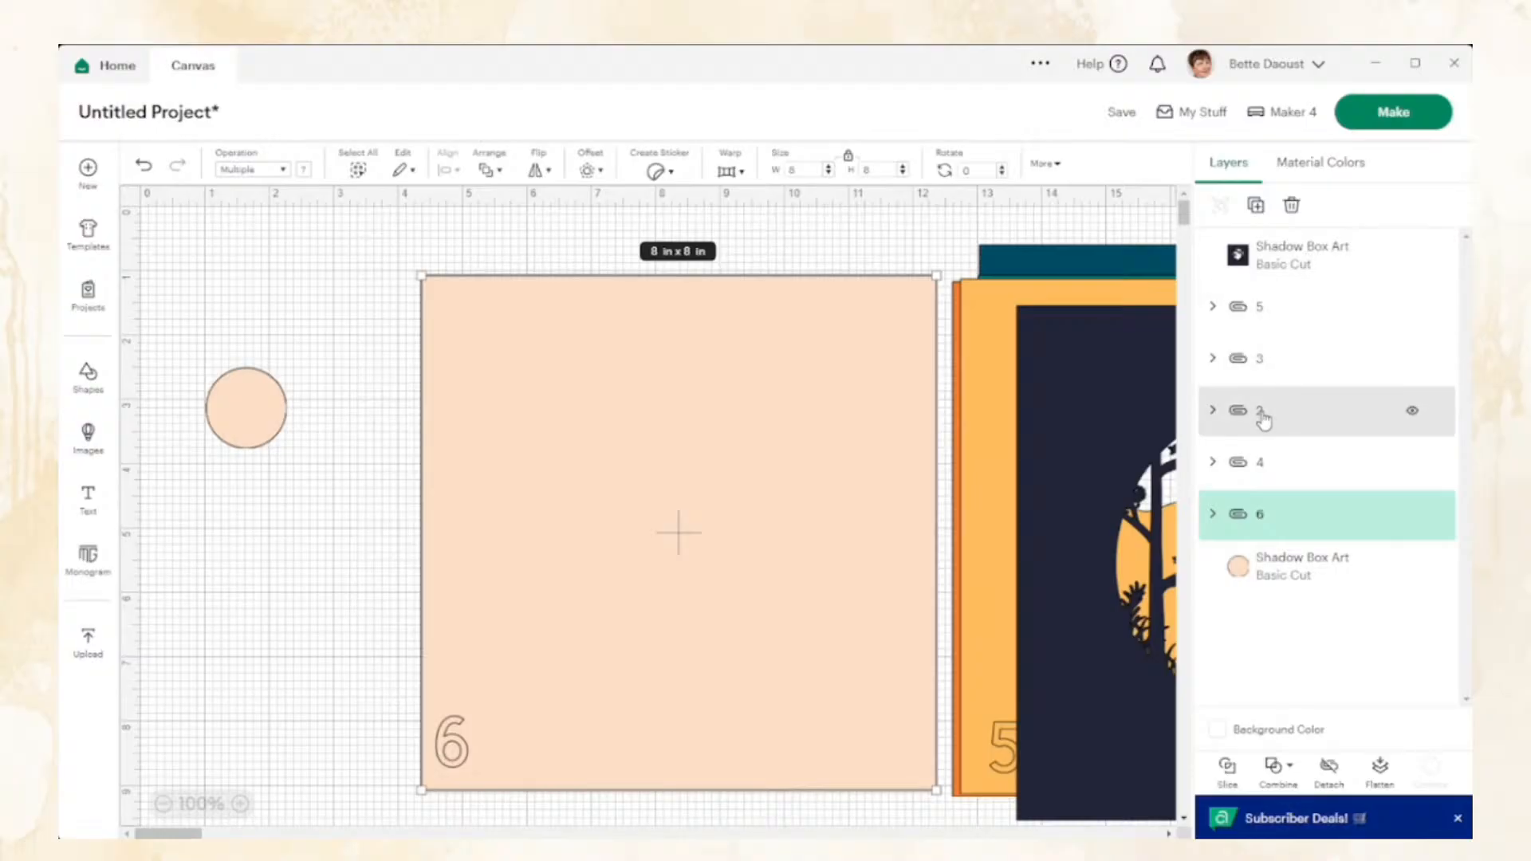
Reorder the attached sets in the layer list, placing set 2 directly below the dark front layer and set 5 at the end
left_click_drag(1262, 418, 1276, 311)
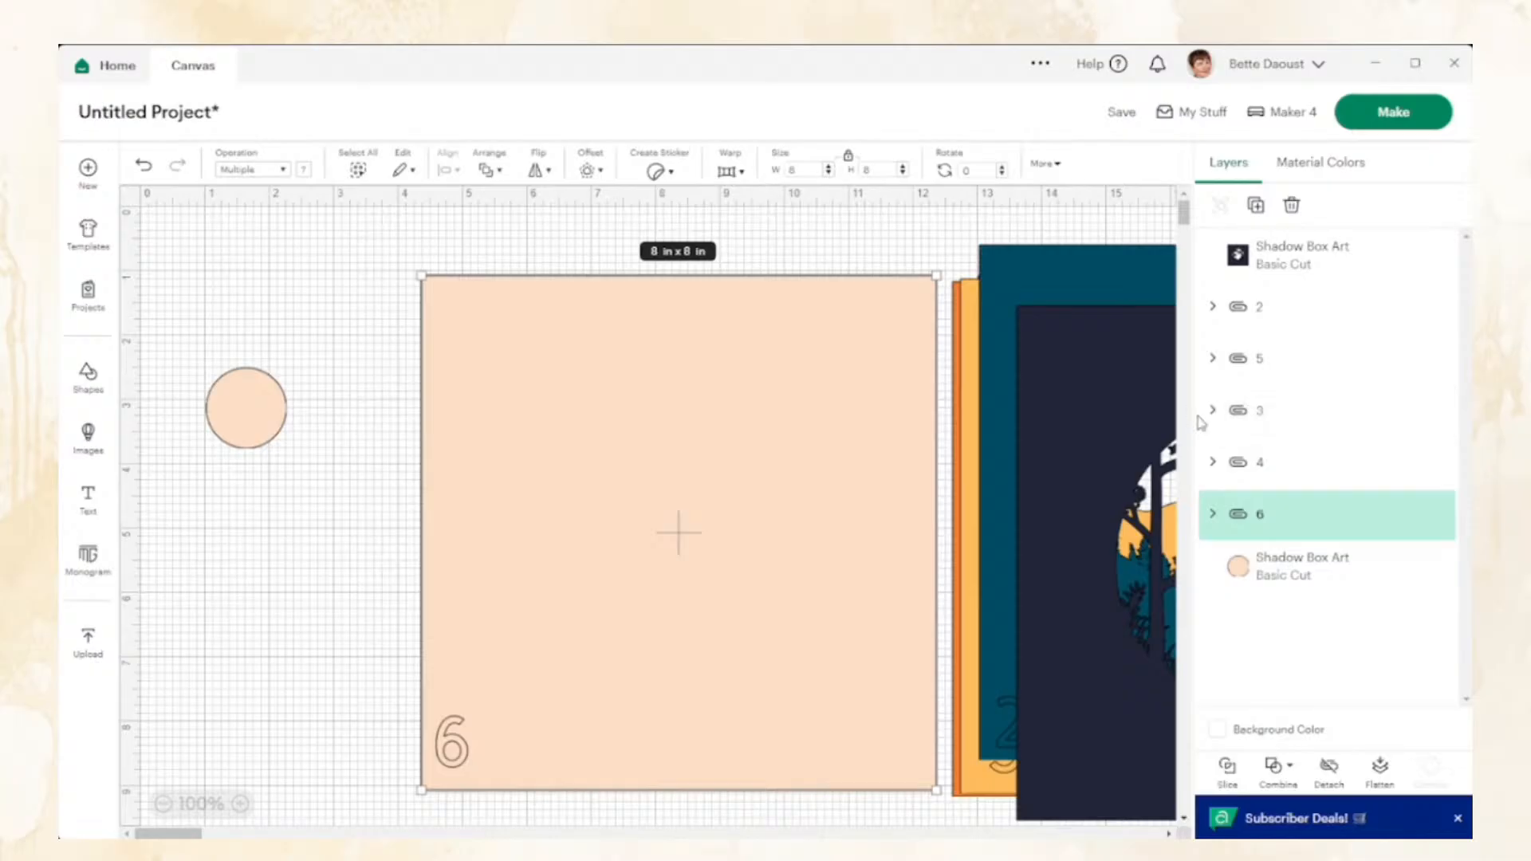
left_click(1235, 421)
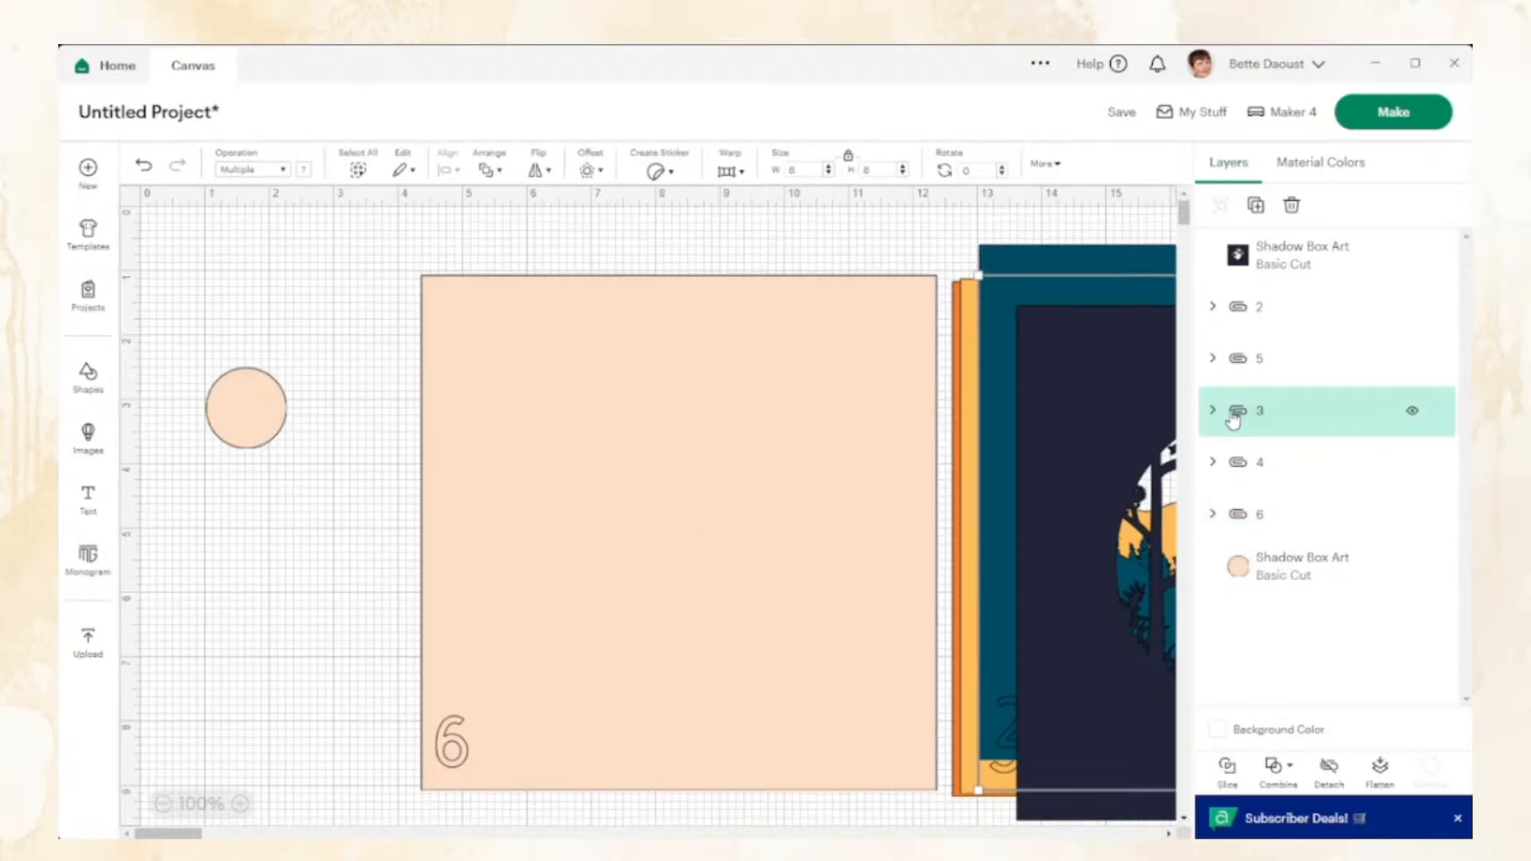
left_click_drag(1235, 421, 1226, 459)
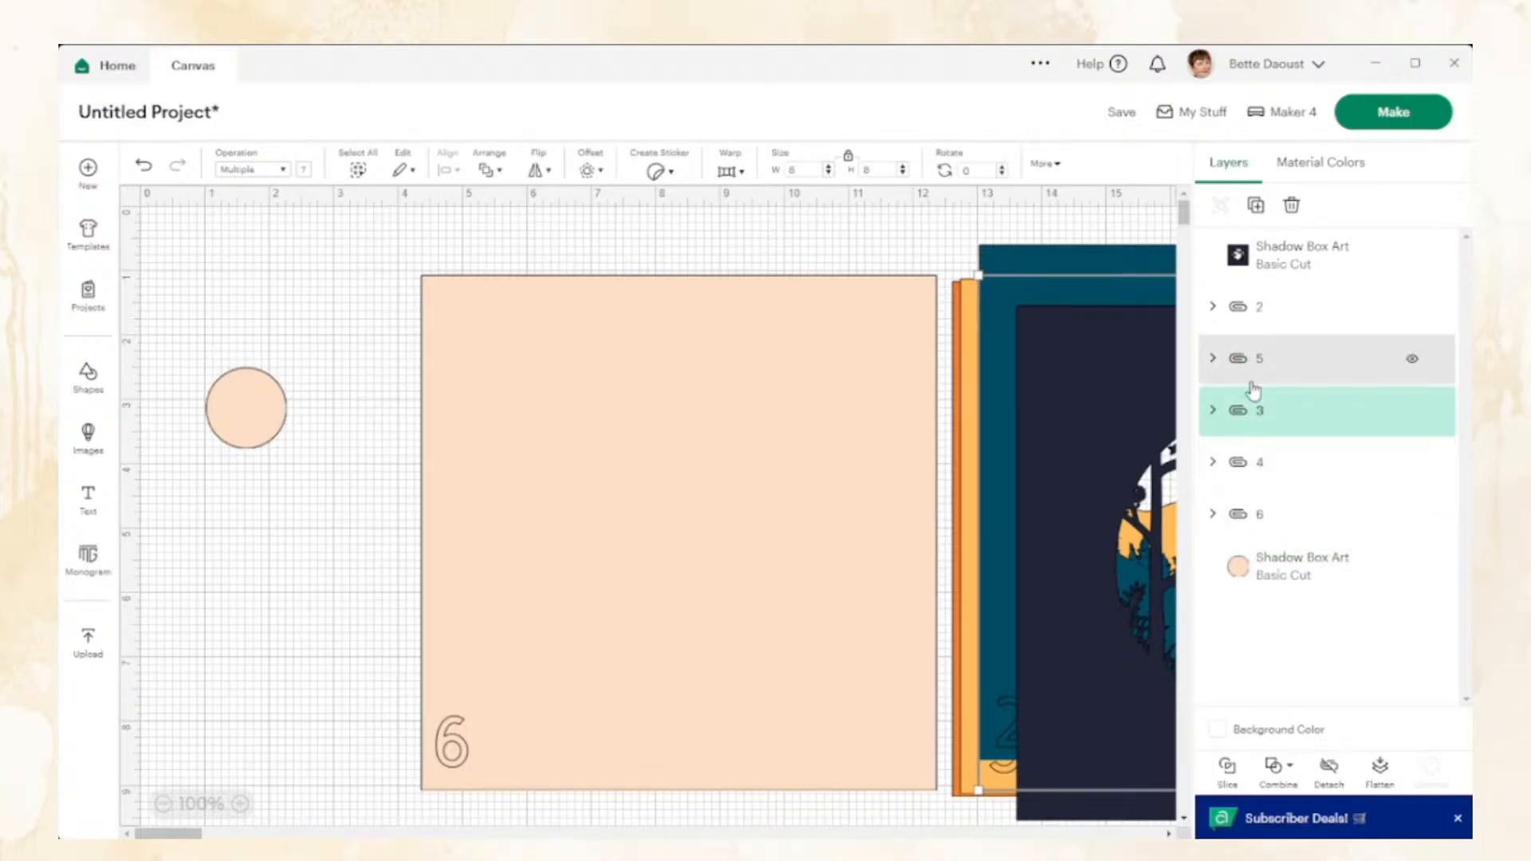
left_click(1234, 367)
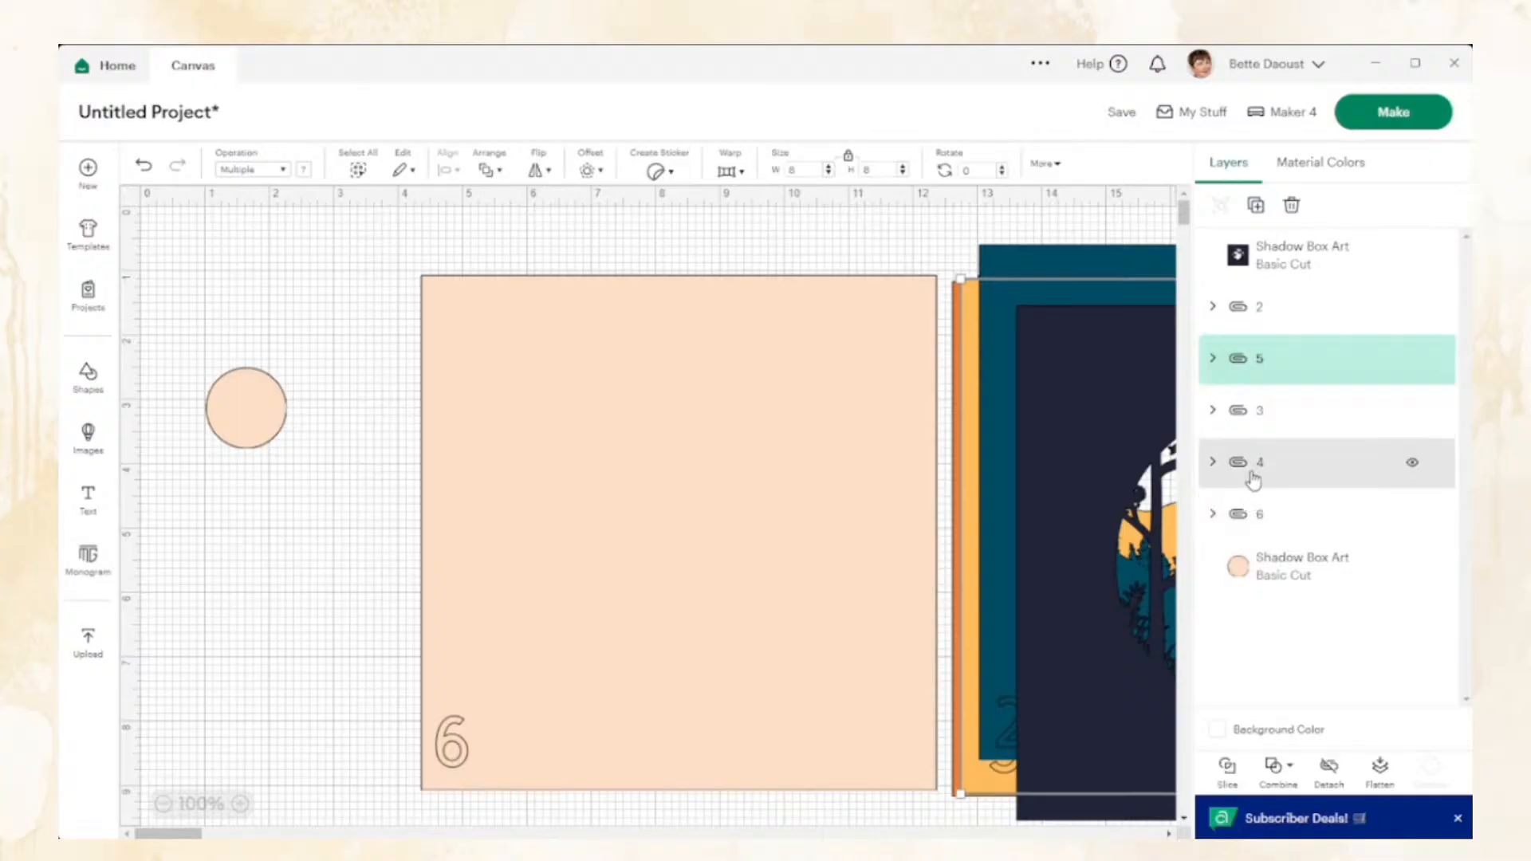
left_click_drag(1234, 365, 1212, 729)
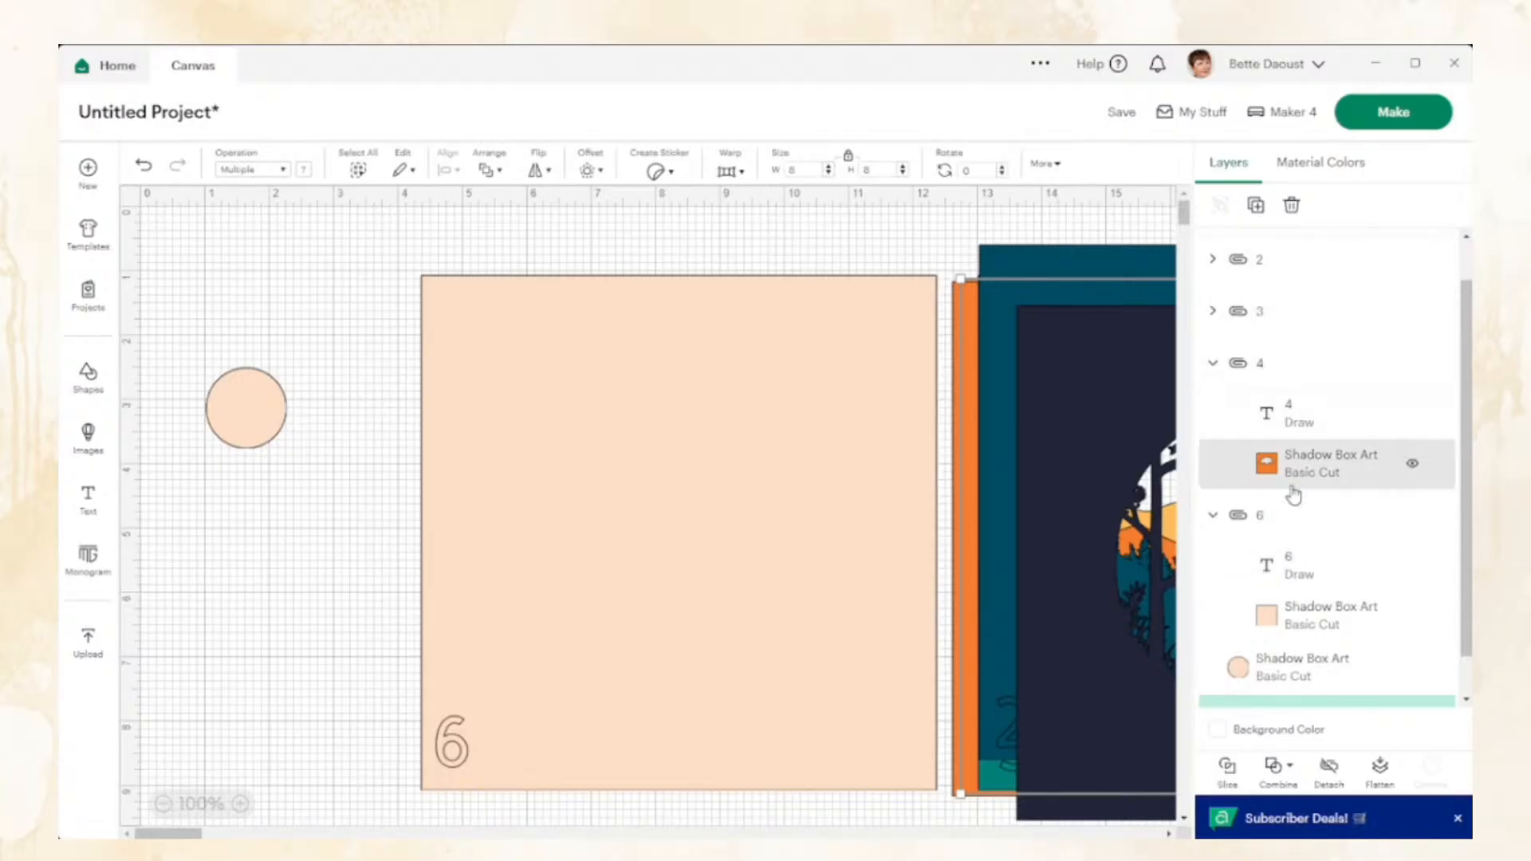
Send attached set 6 to the back of the layer stack
scroll(1401, 551, "down", 1)
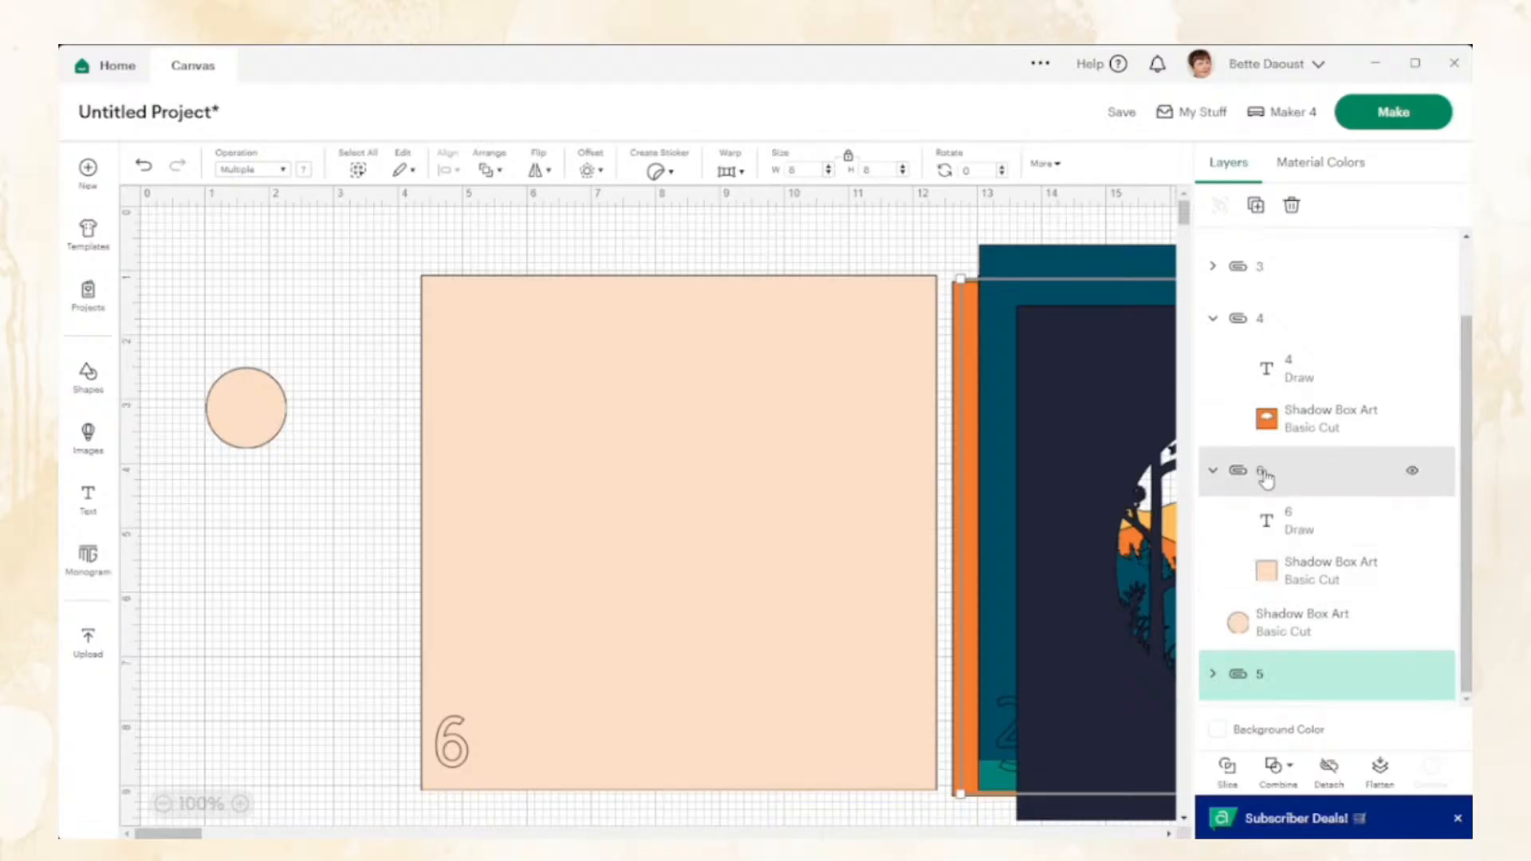
left_click(1268, 482)
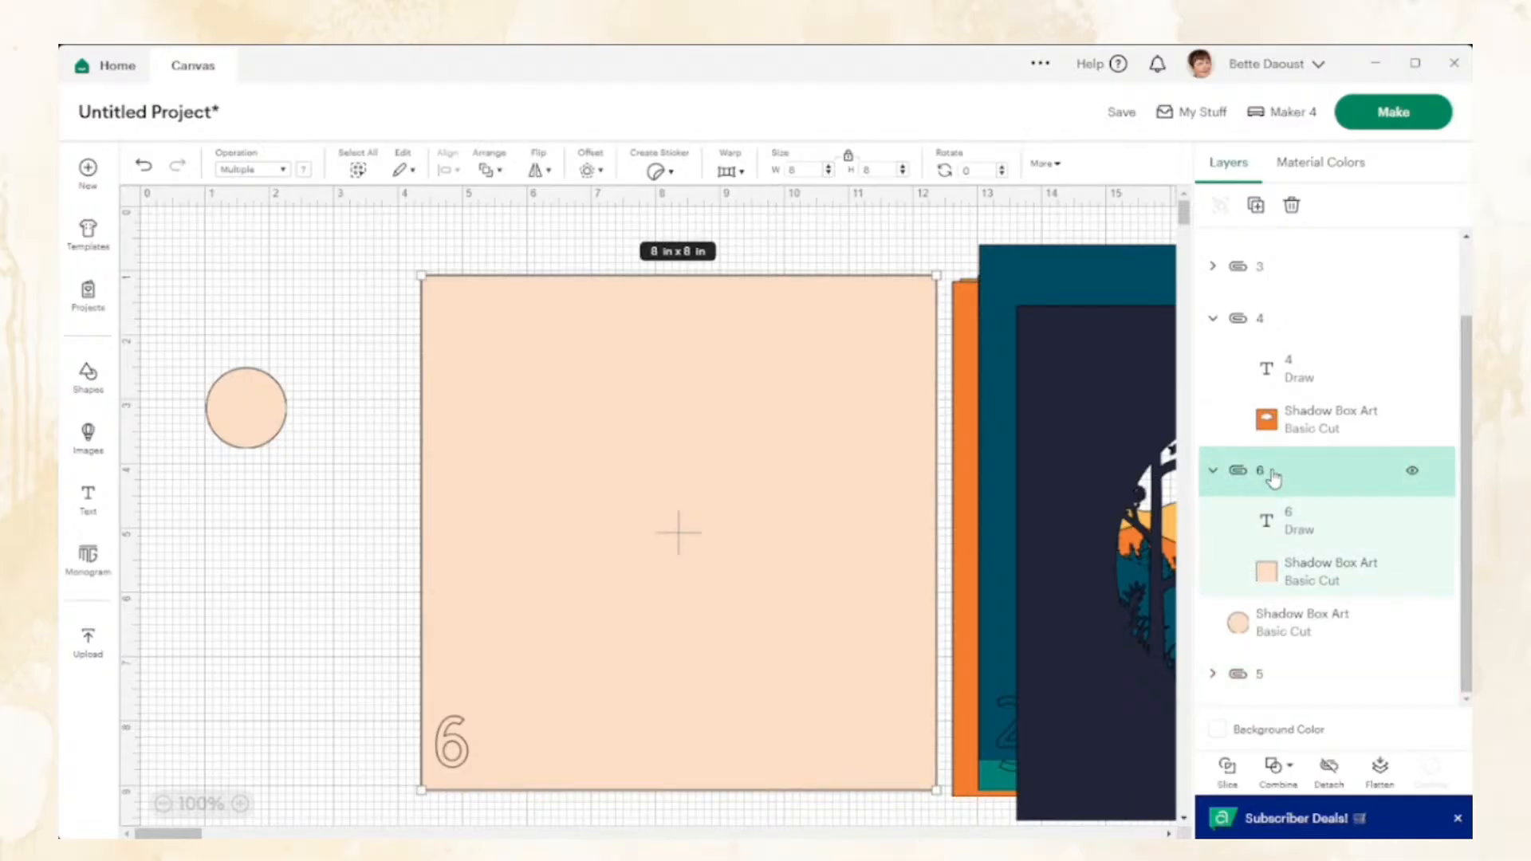
left_click(488, 170)
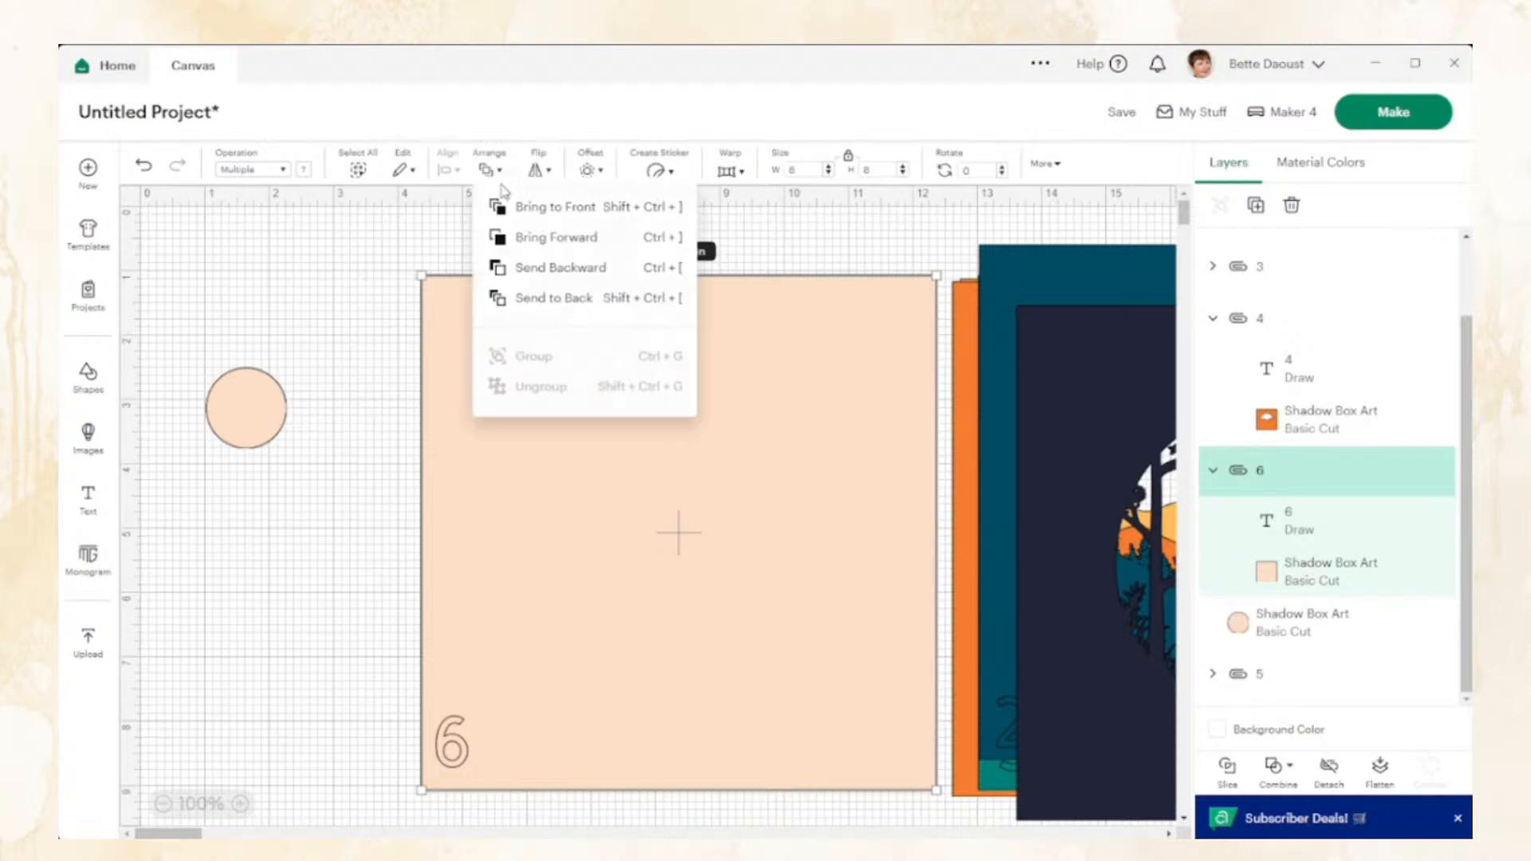
left_click(560, 305)
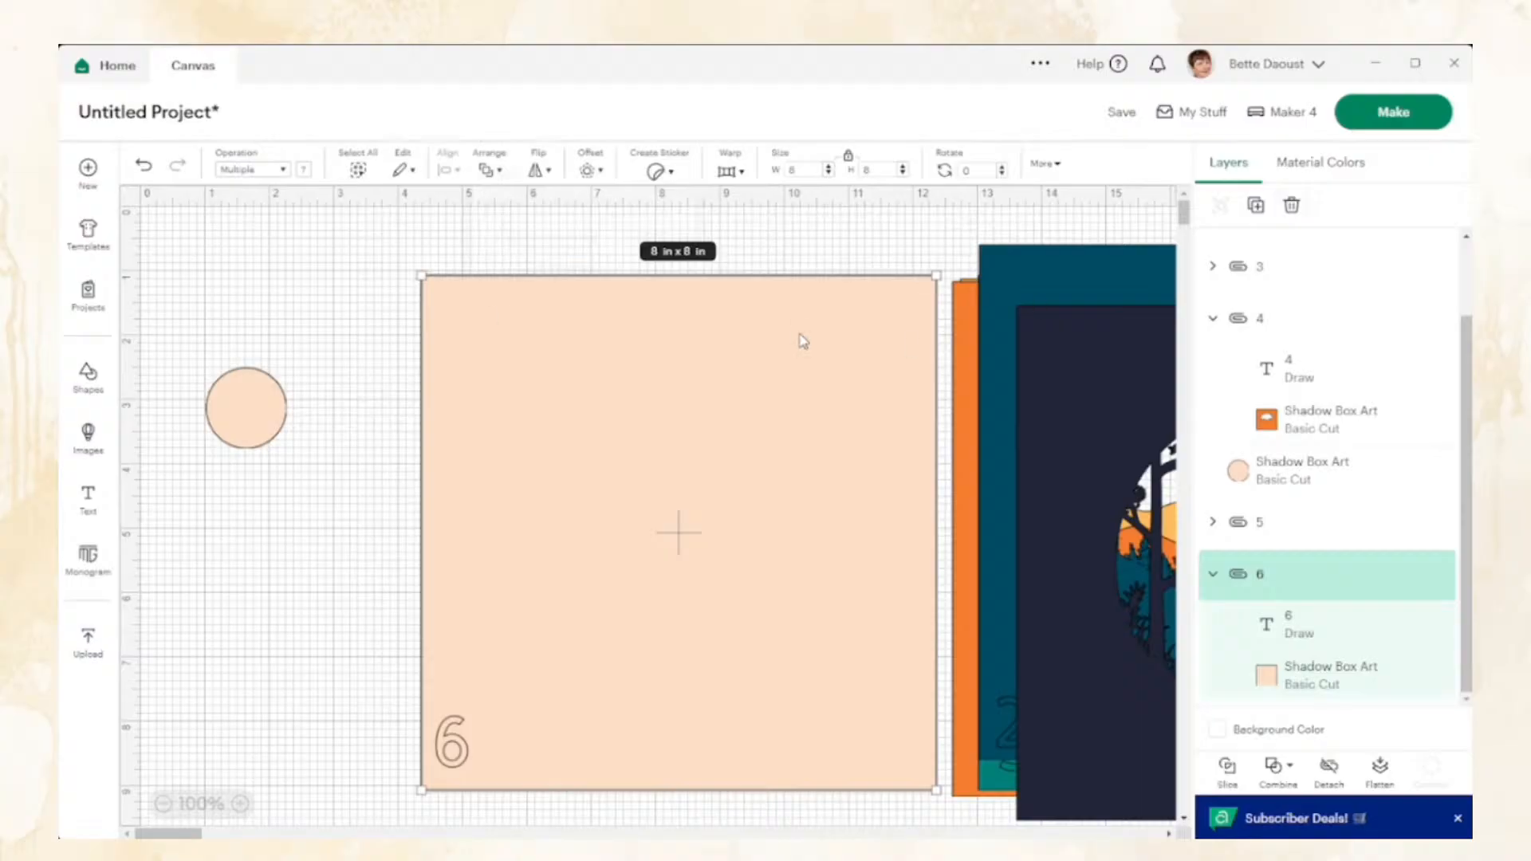
Align the dark front layer and all numbered sets by their centers, leaving out the peach circle
left_click_drag(562, 239, 1112, 592)
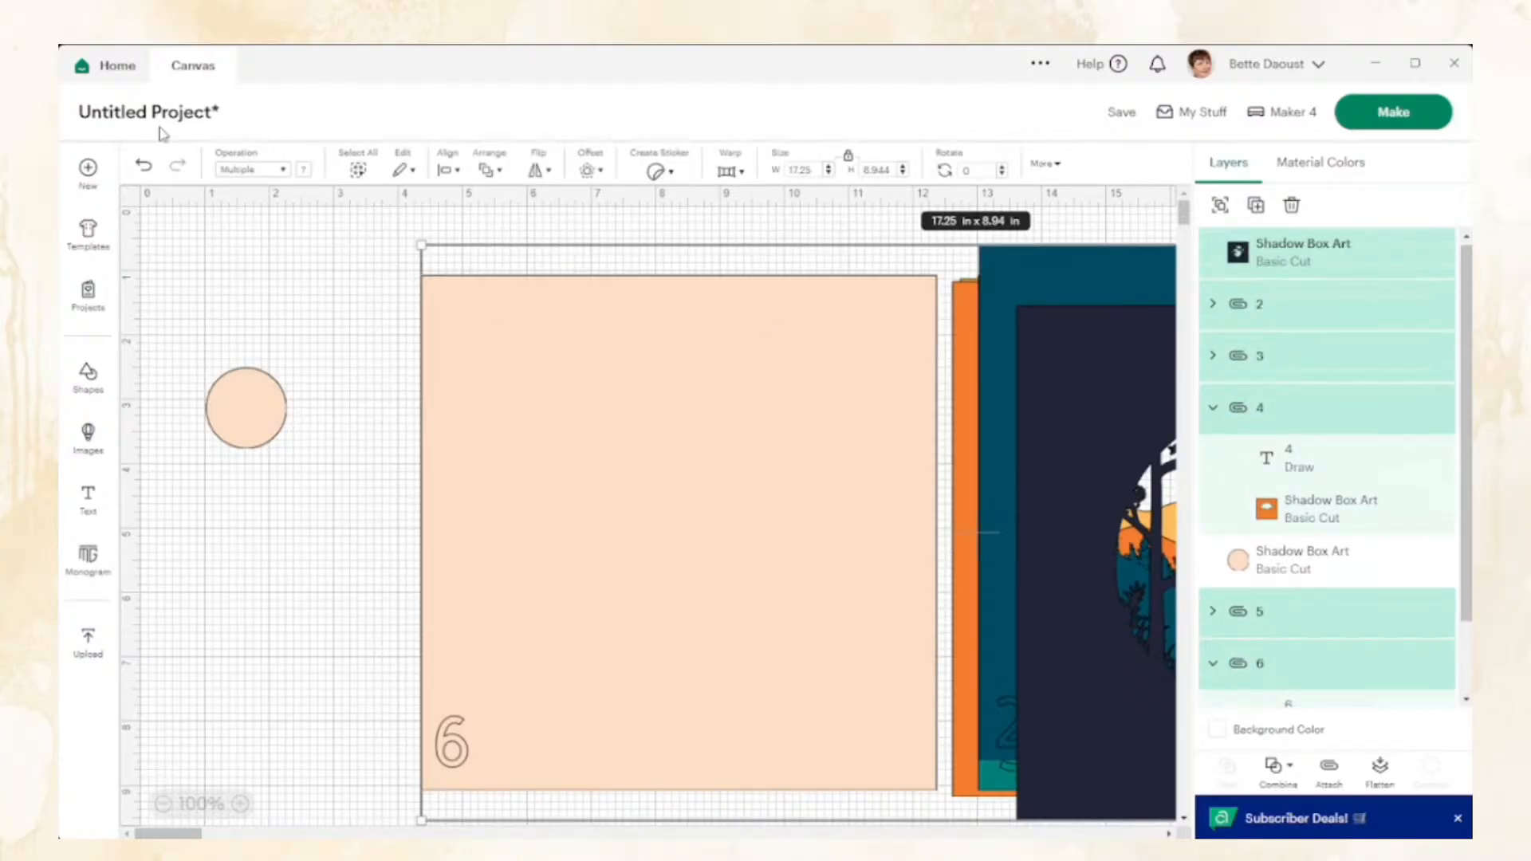
left_click(444, 171)
left_click(488, 418)
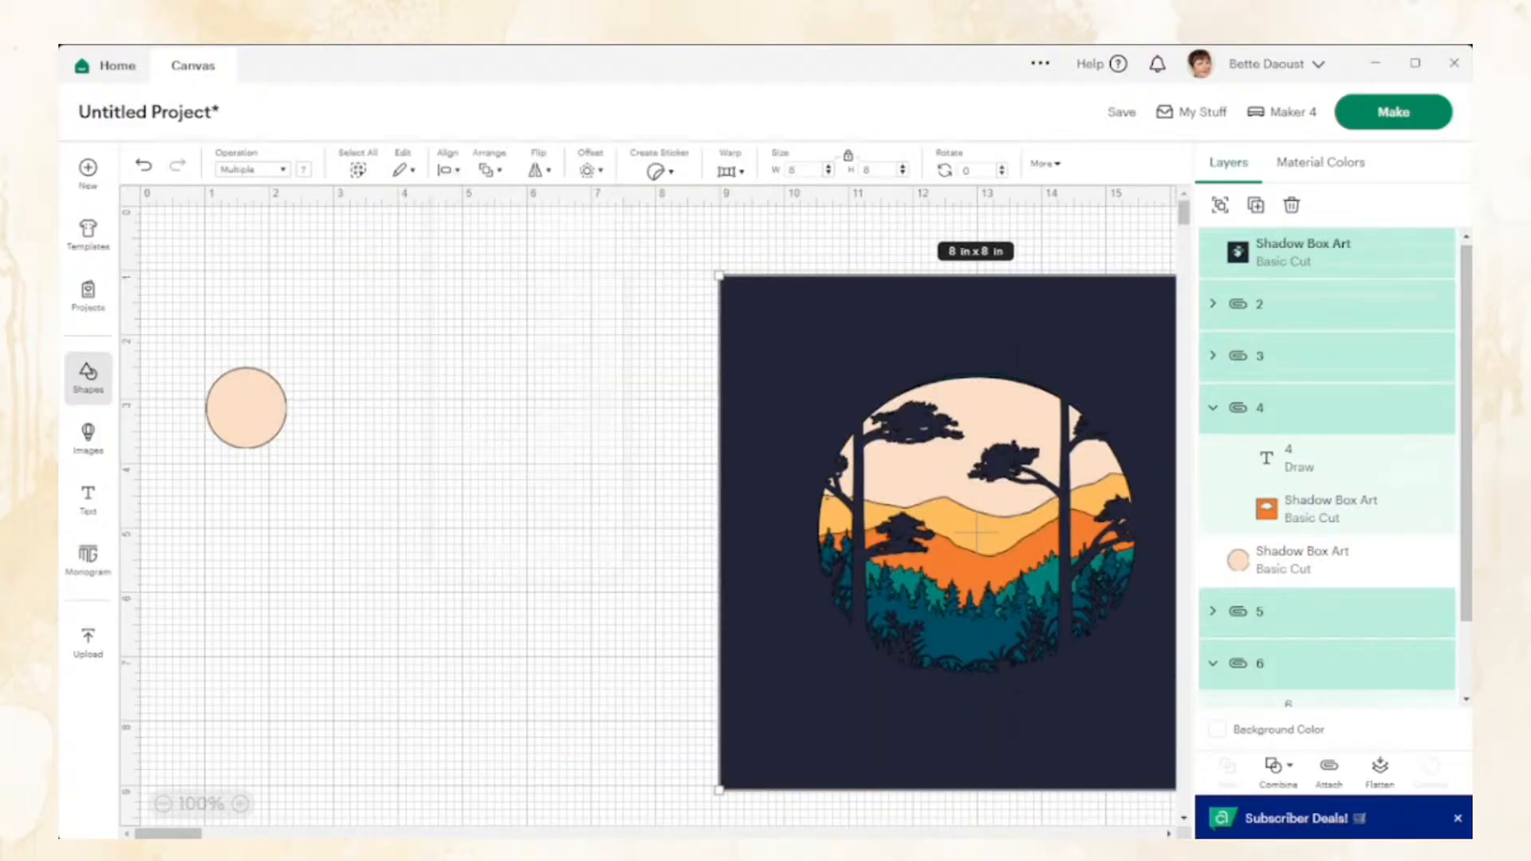
Recolor the peach circle white and place it in the artwork's peach sky, behind the upper tree branch
left_click_drag(259, 425, 511, 375)
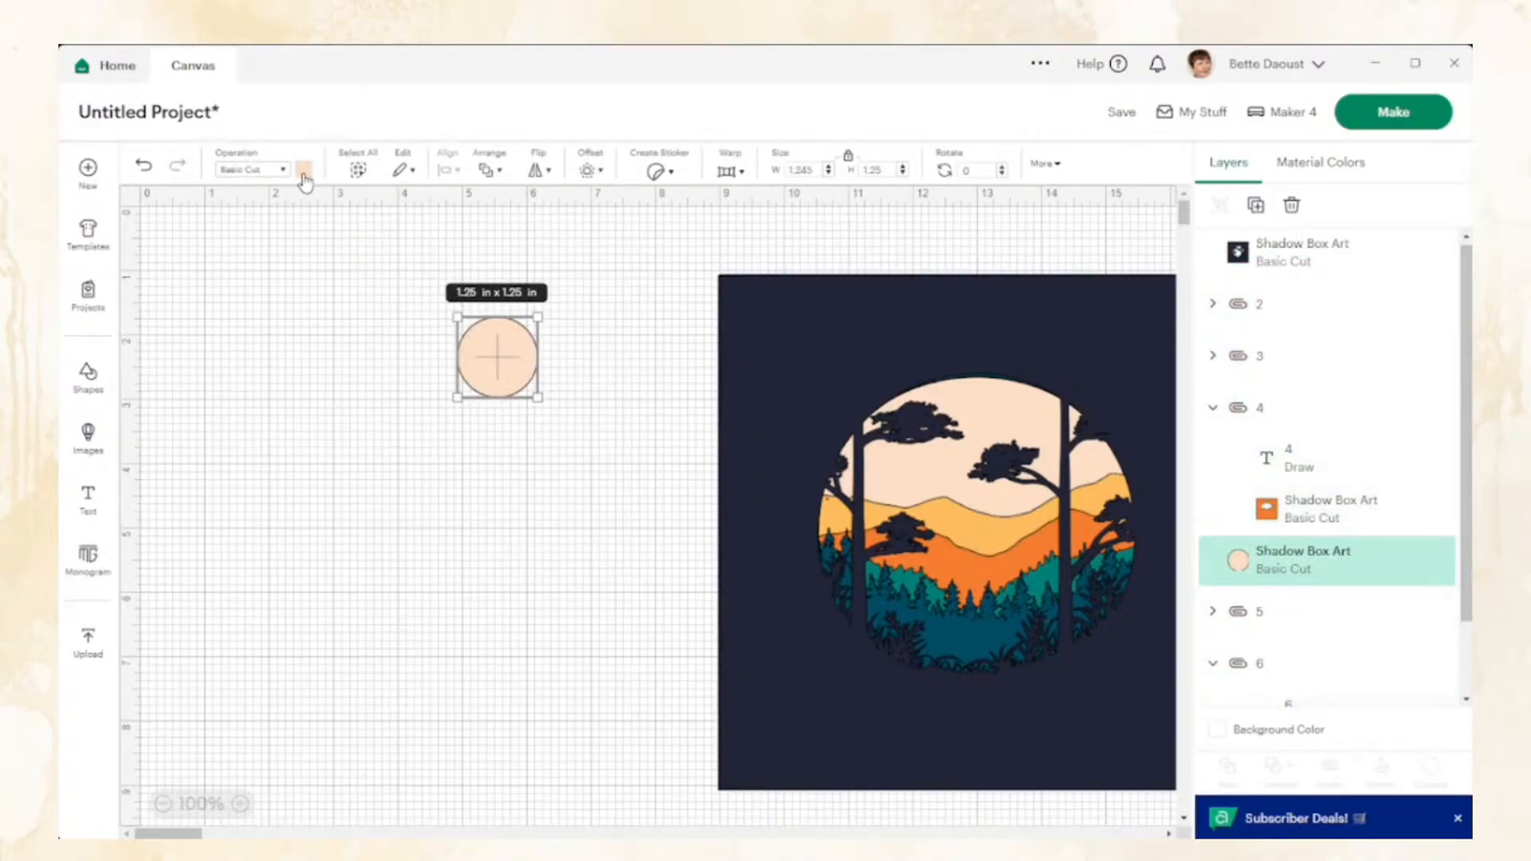
left_click(303, 171)
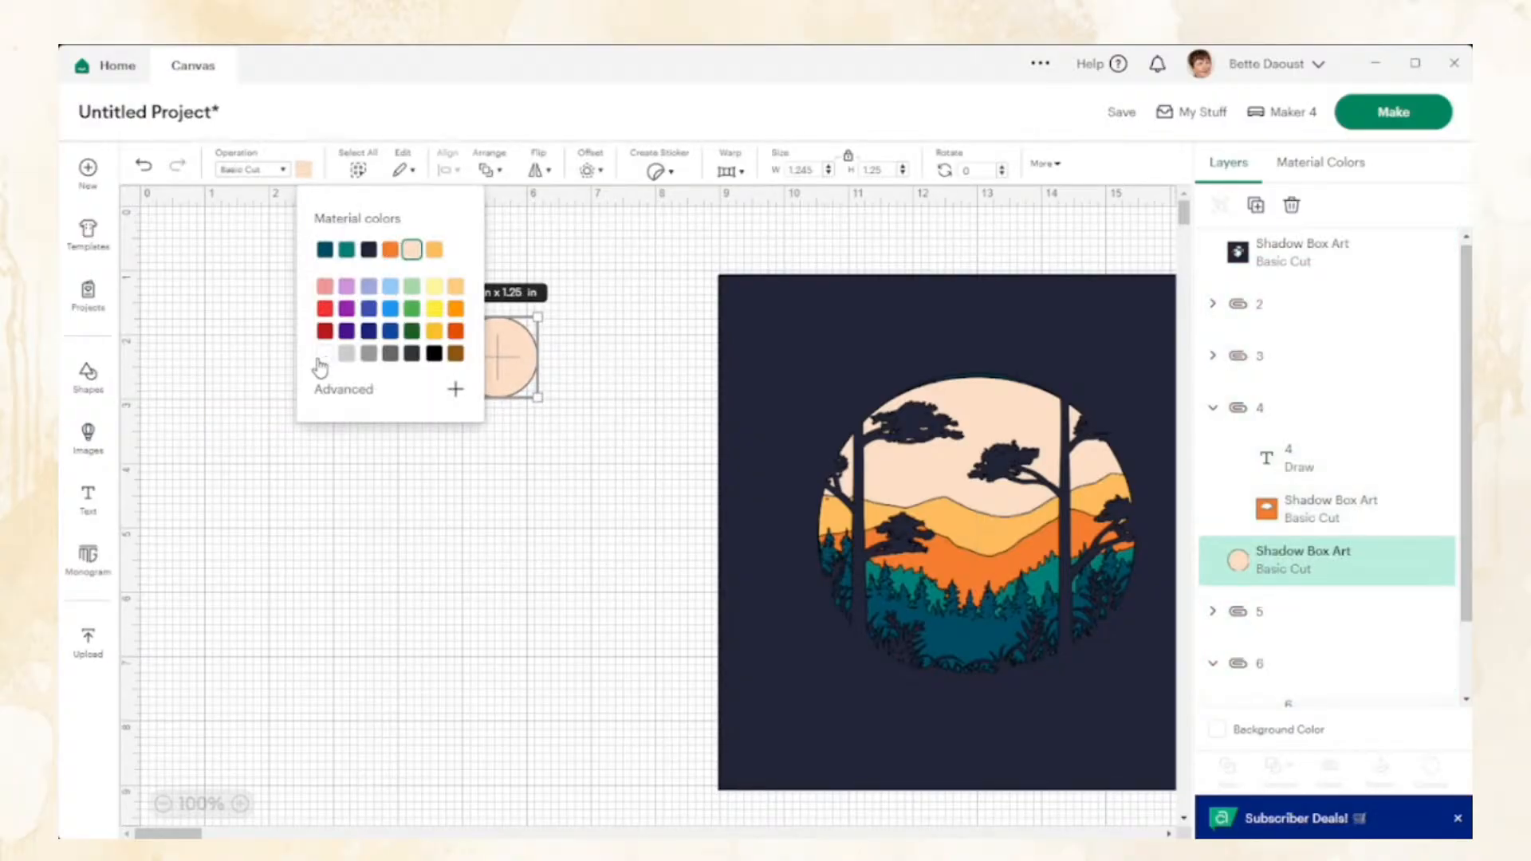
left_click(323, 355)
left_click(465, 513)
left_click_drag(496, 365, 944, 451)
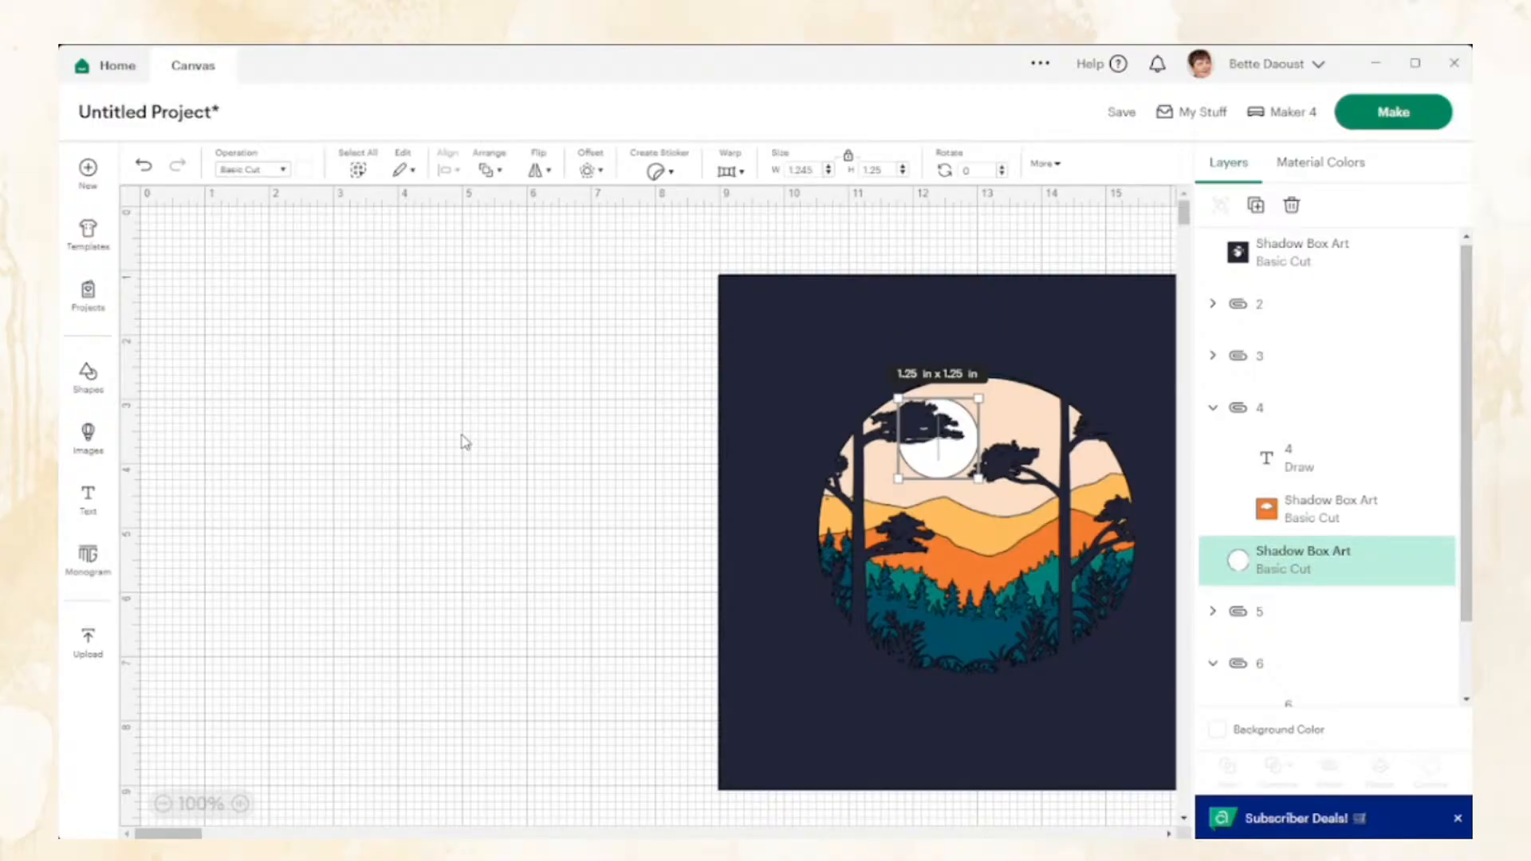
Collapse sets 4 and 6, then group the complete shadow box design and move it to the middle of the canvas
left_click(1215, 410)
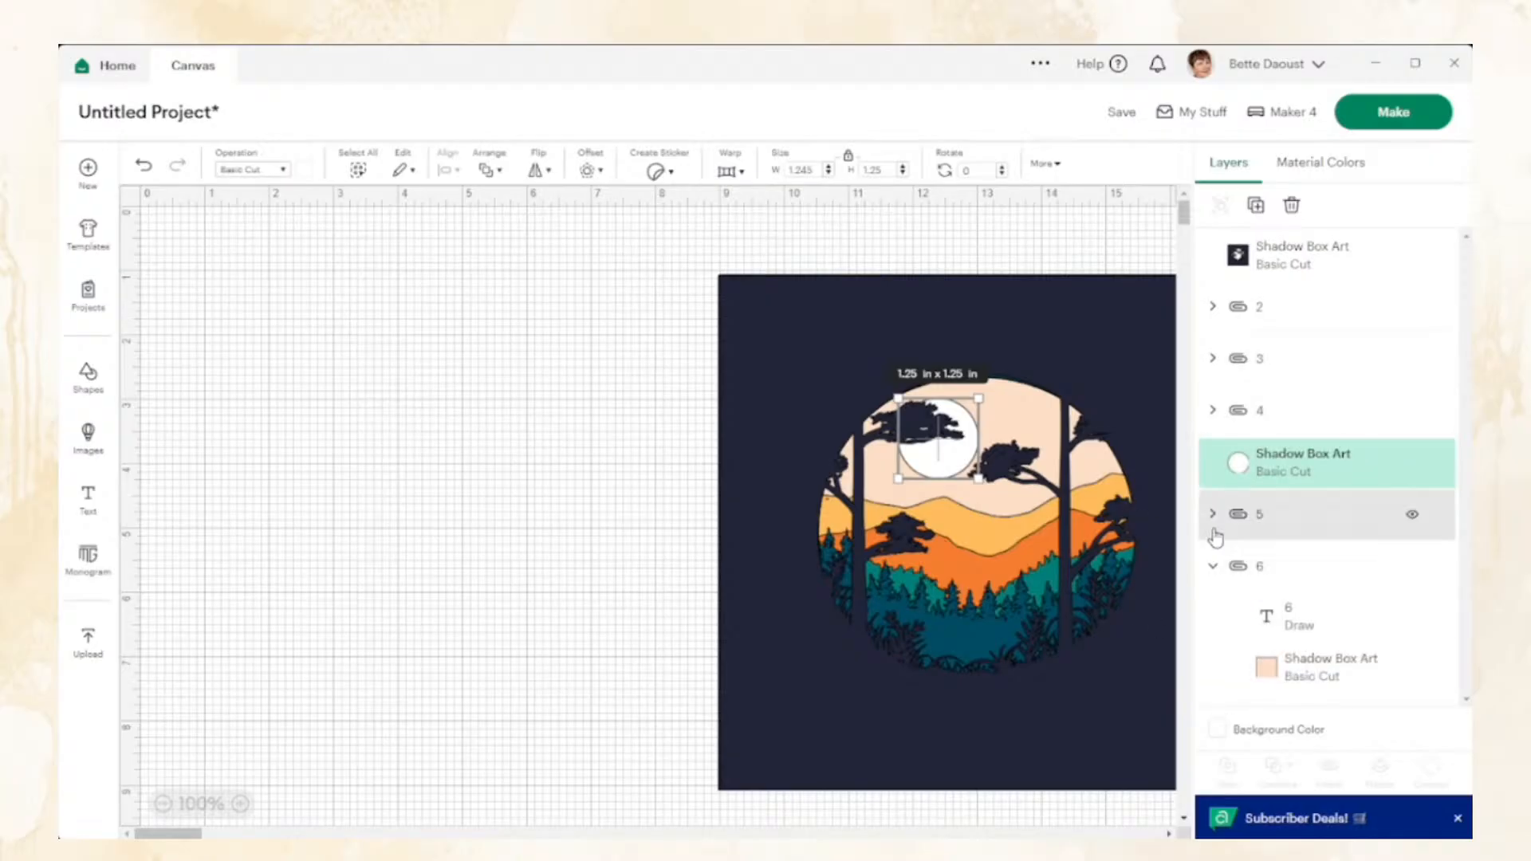
left_click(1213, 567)
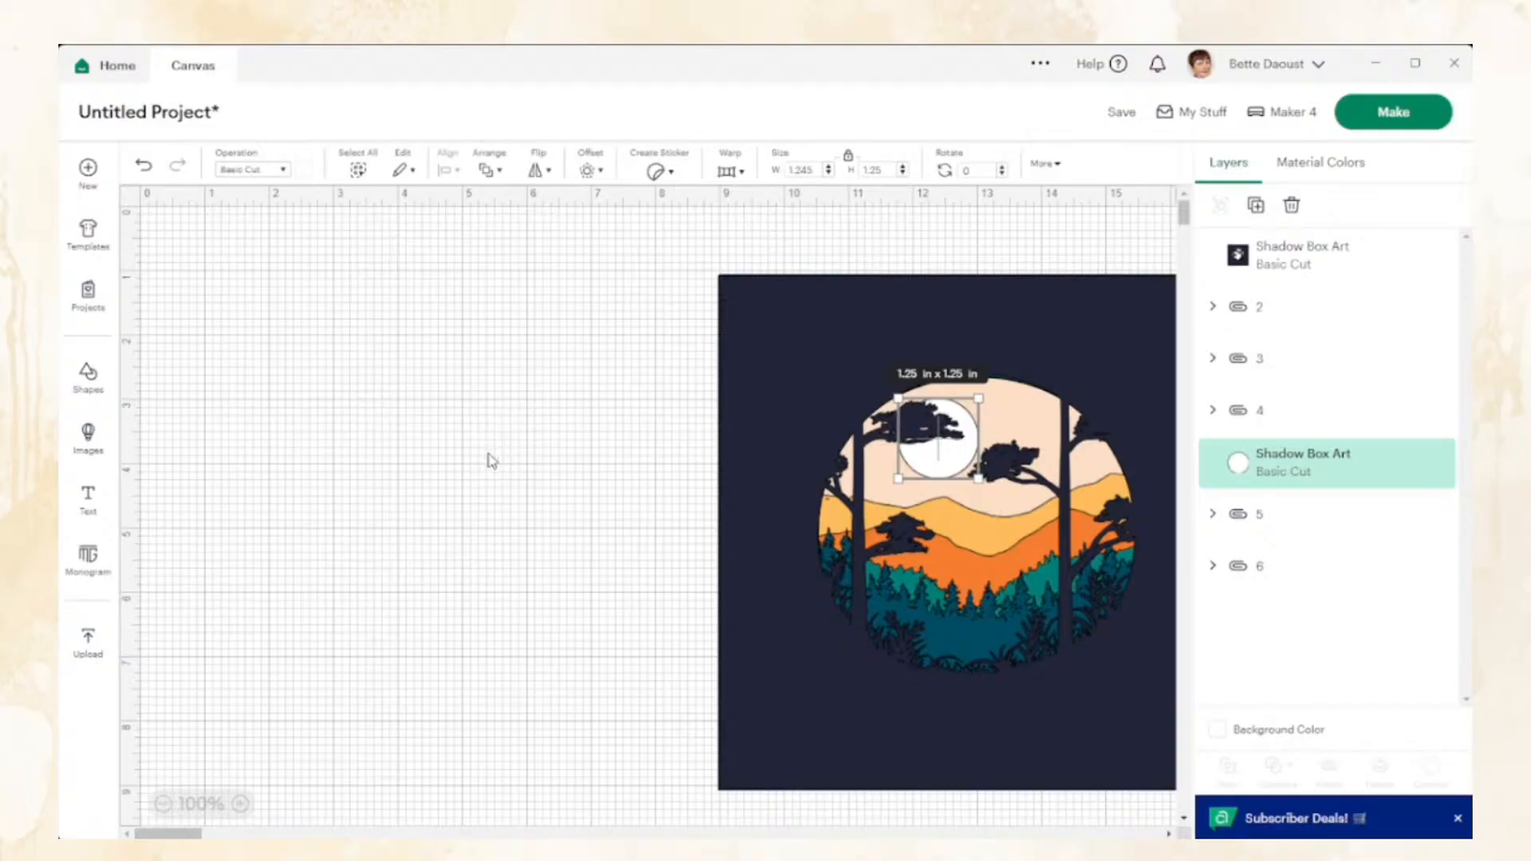
left_click_drag(588, 252, 1024, 691)
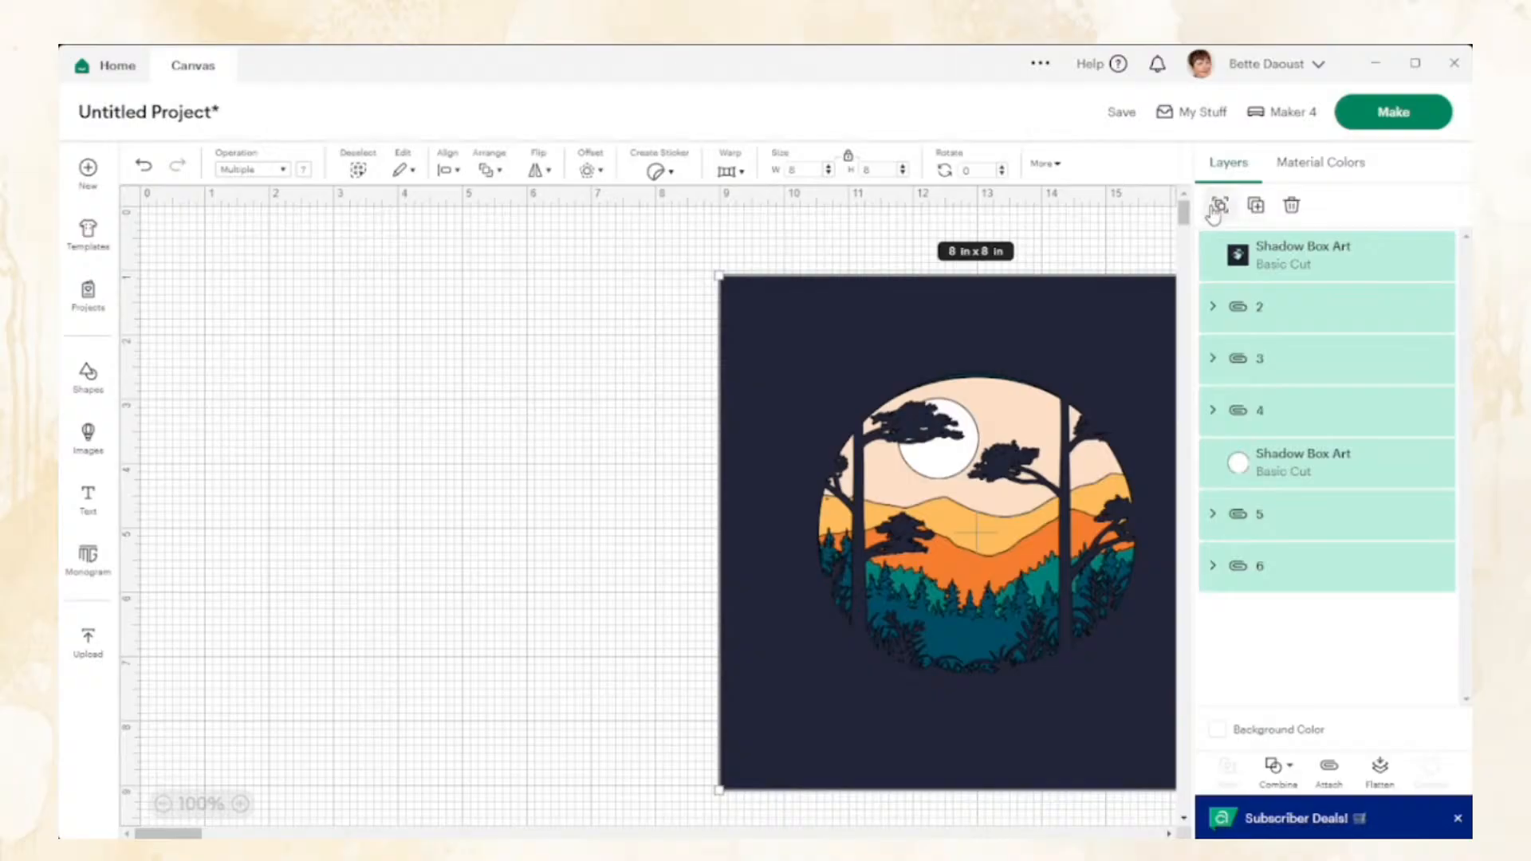
left_click(1218, 207)
left_click_drag(1067, 337, 759, 327)
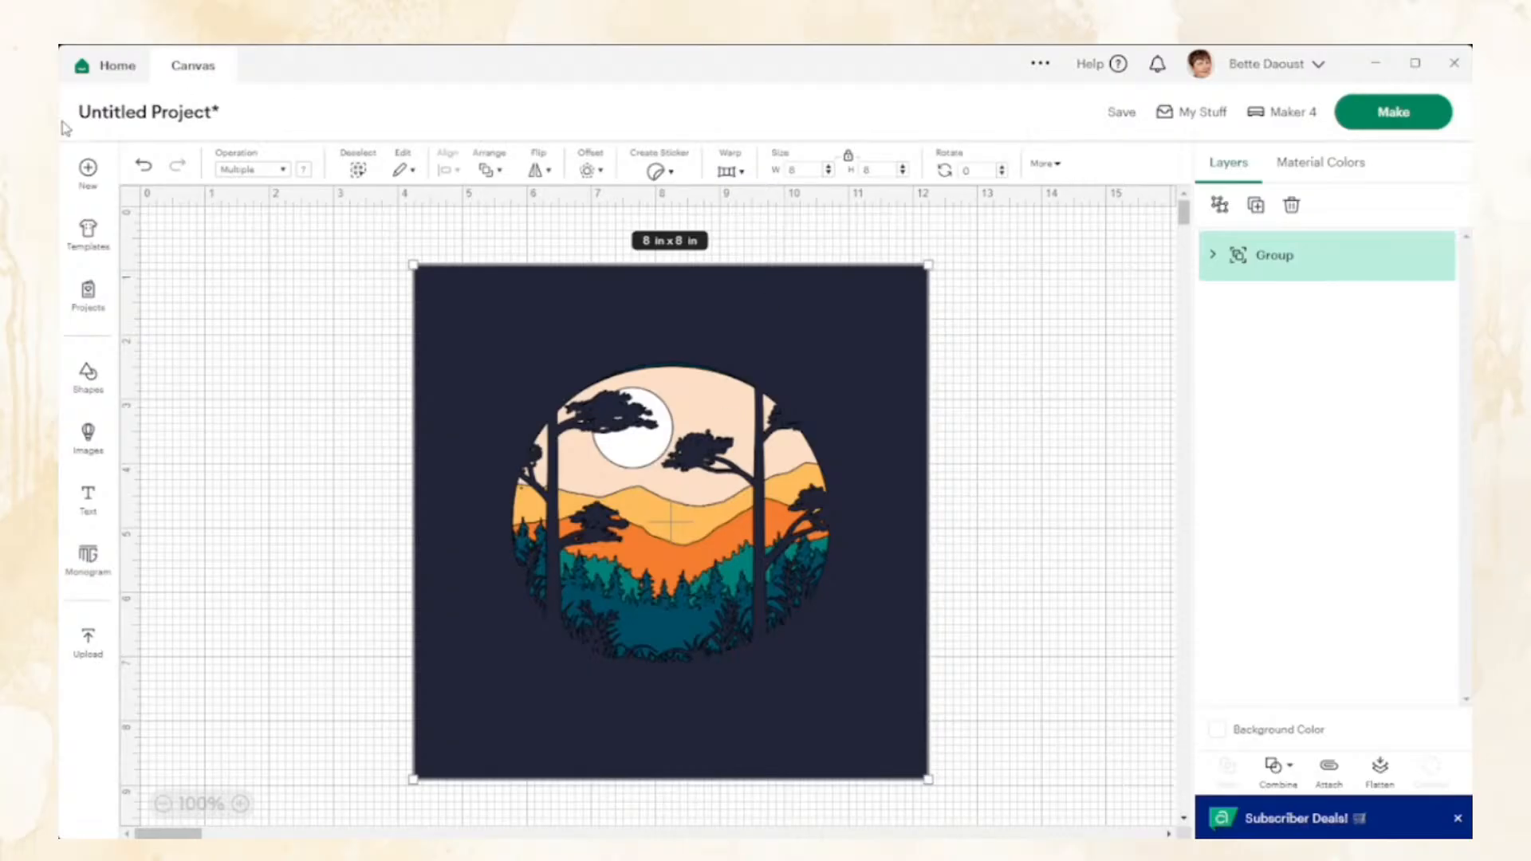
Add a basic square shape to the canvas and resize it to 10 x 10 in
left_click(89, 376)
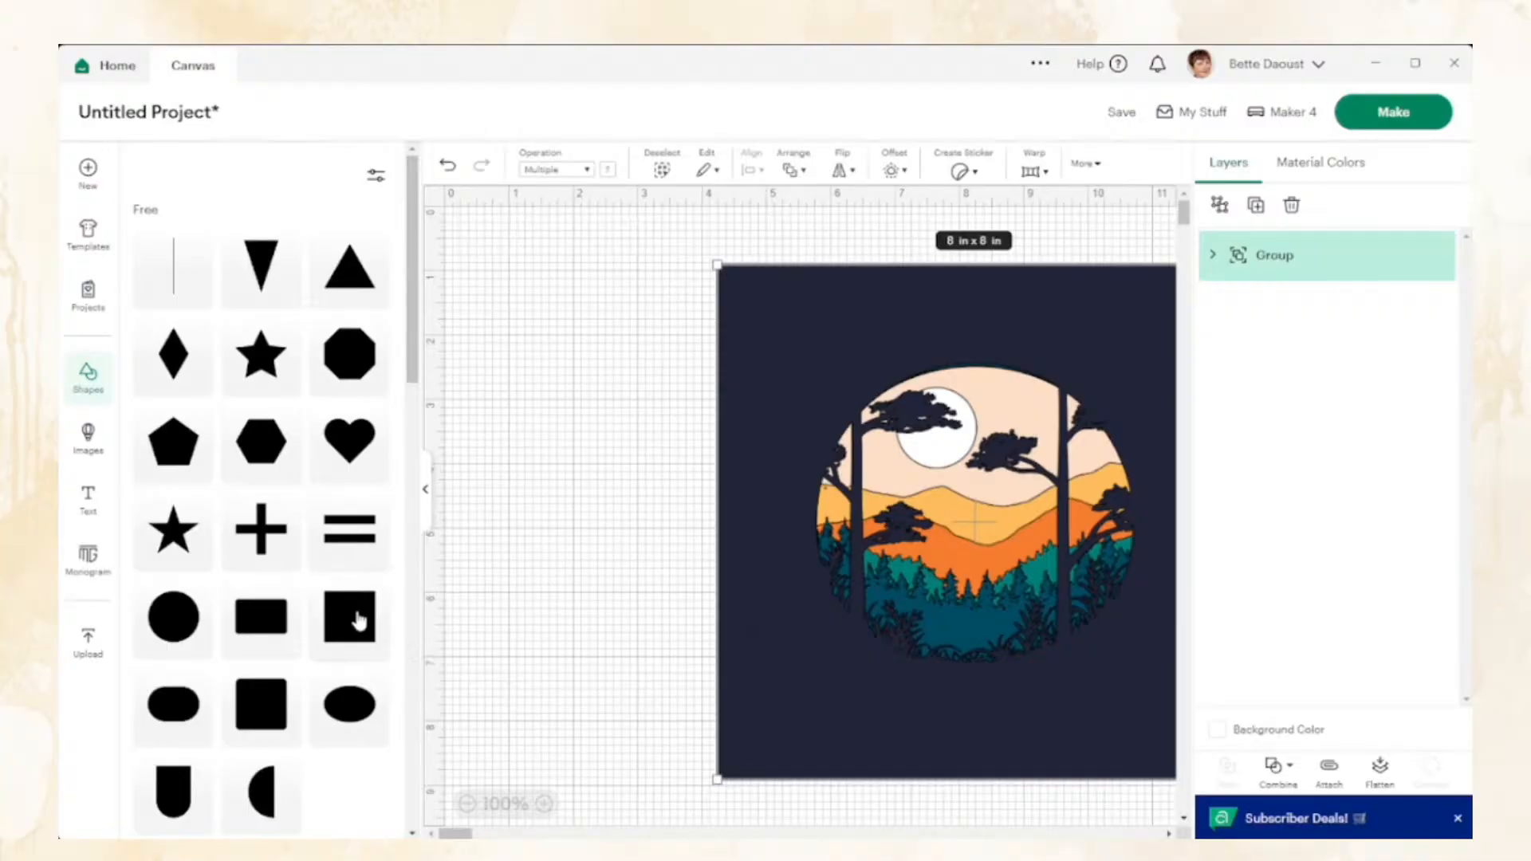
left_click(358, 621)
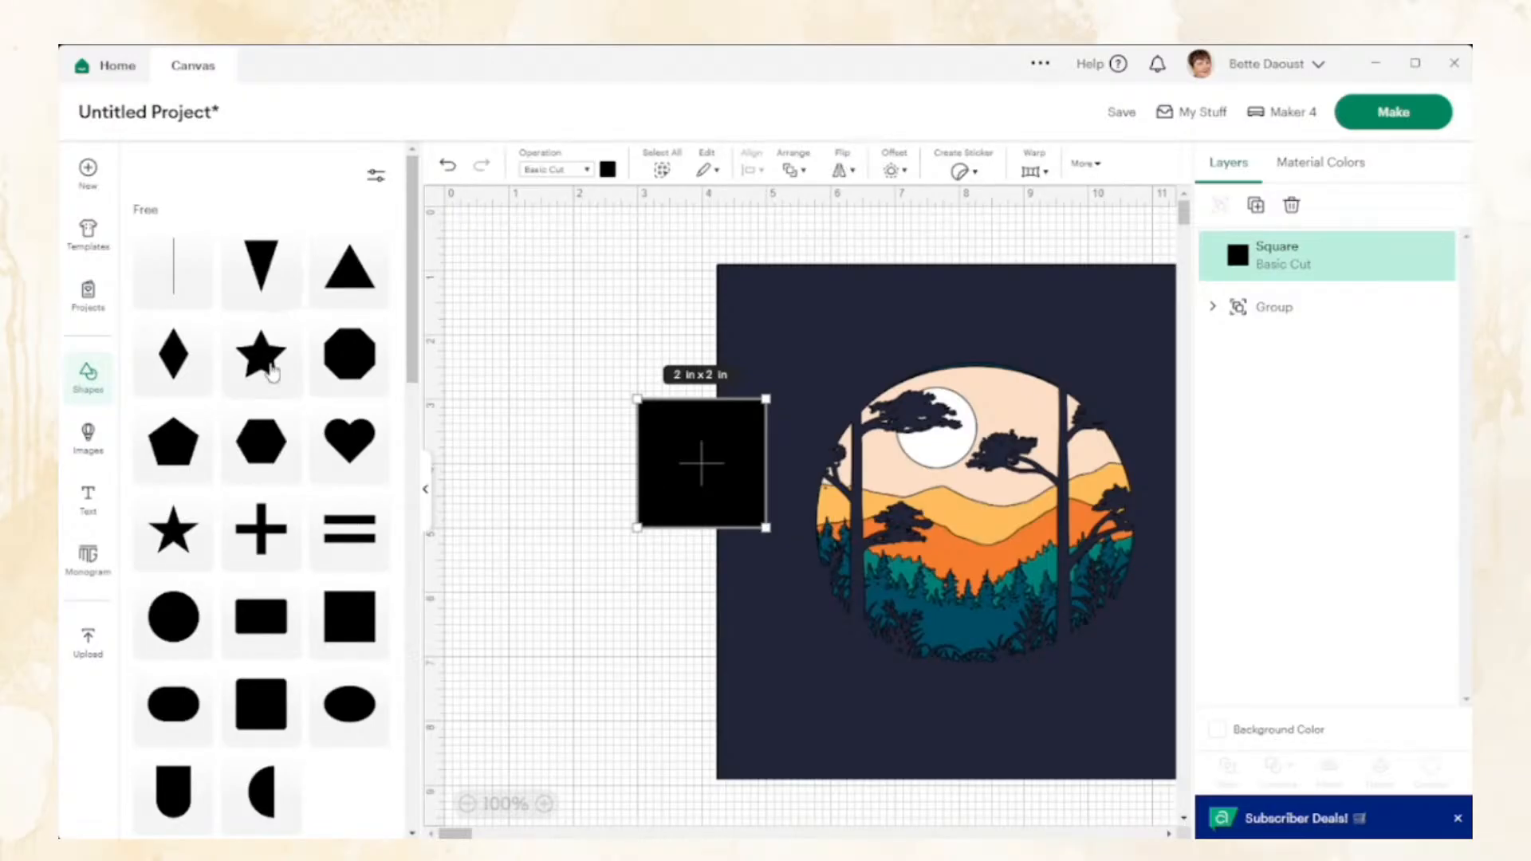
left_click(425, 493)
left_click(803, 171)
left_click_drag(803, 175, 741, 187)
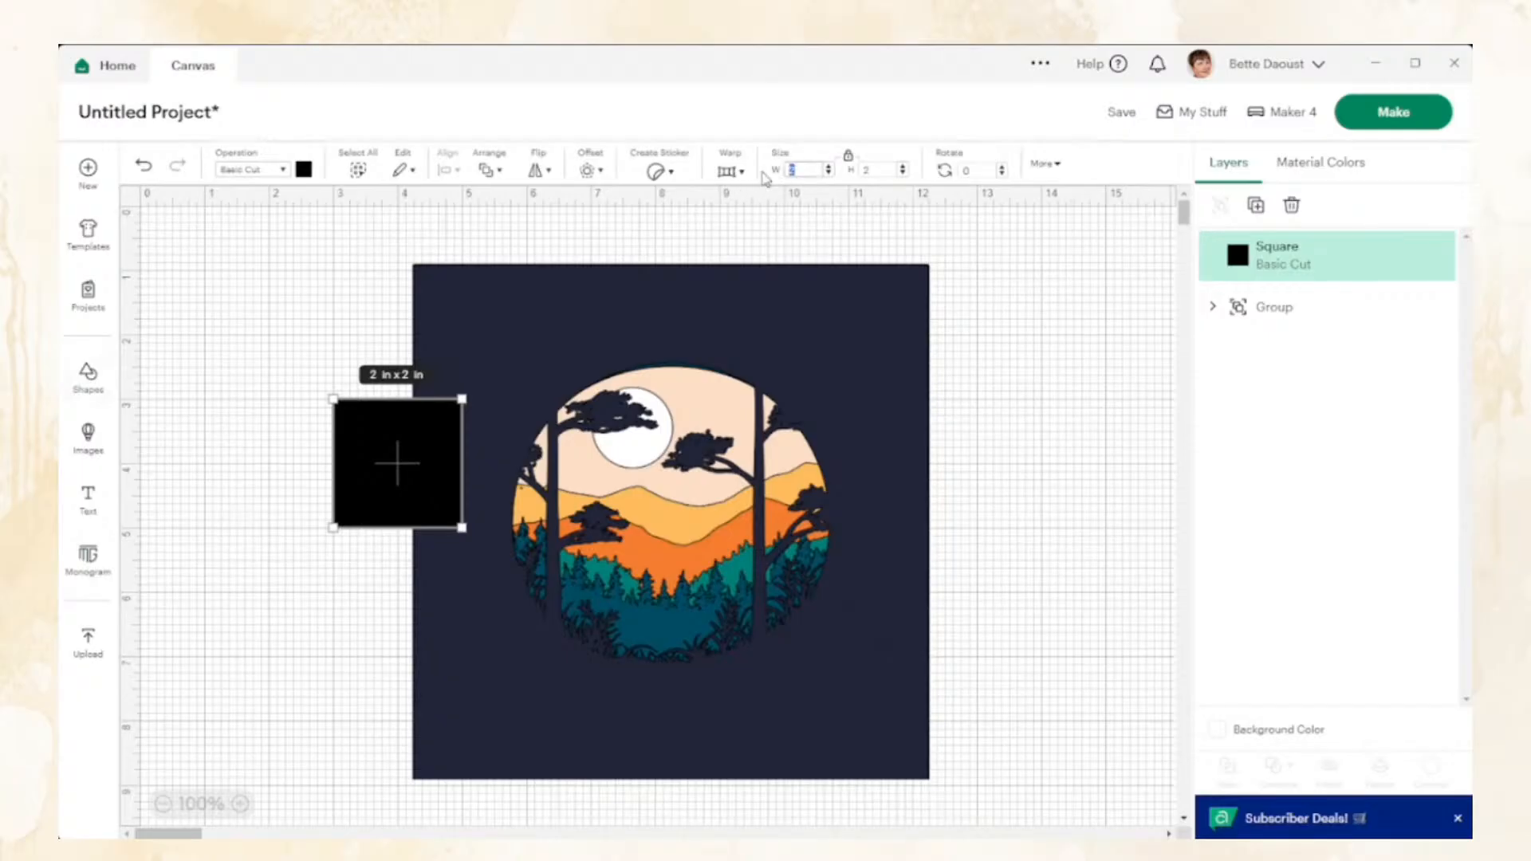
key("Return")
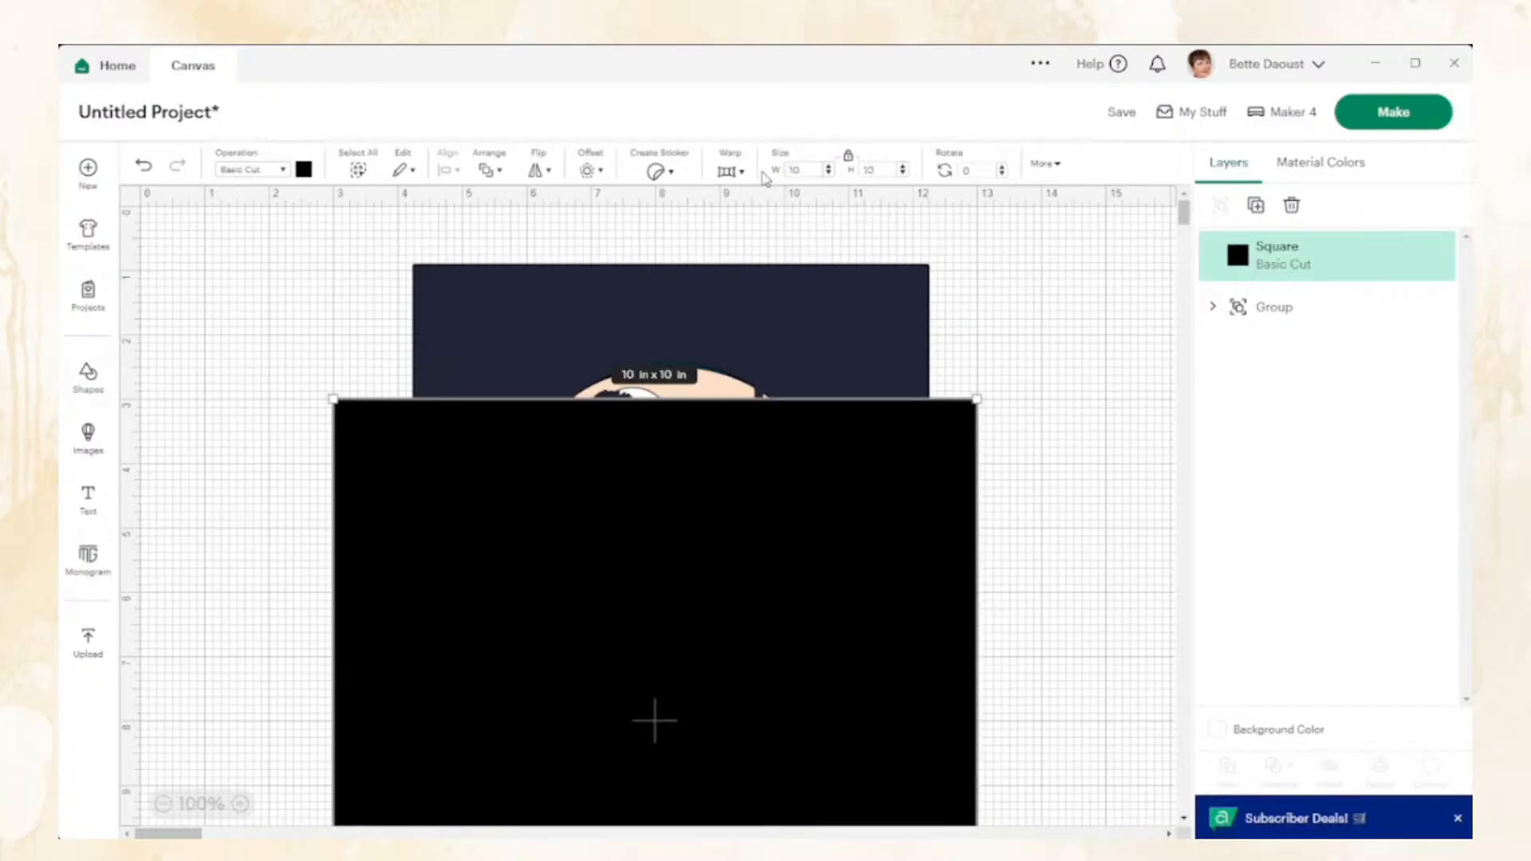
Color the 10 in square light gray and move it up so it covers the grouped design
left_click(303, 174)
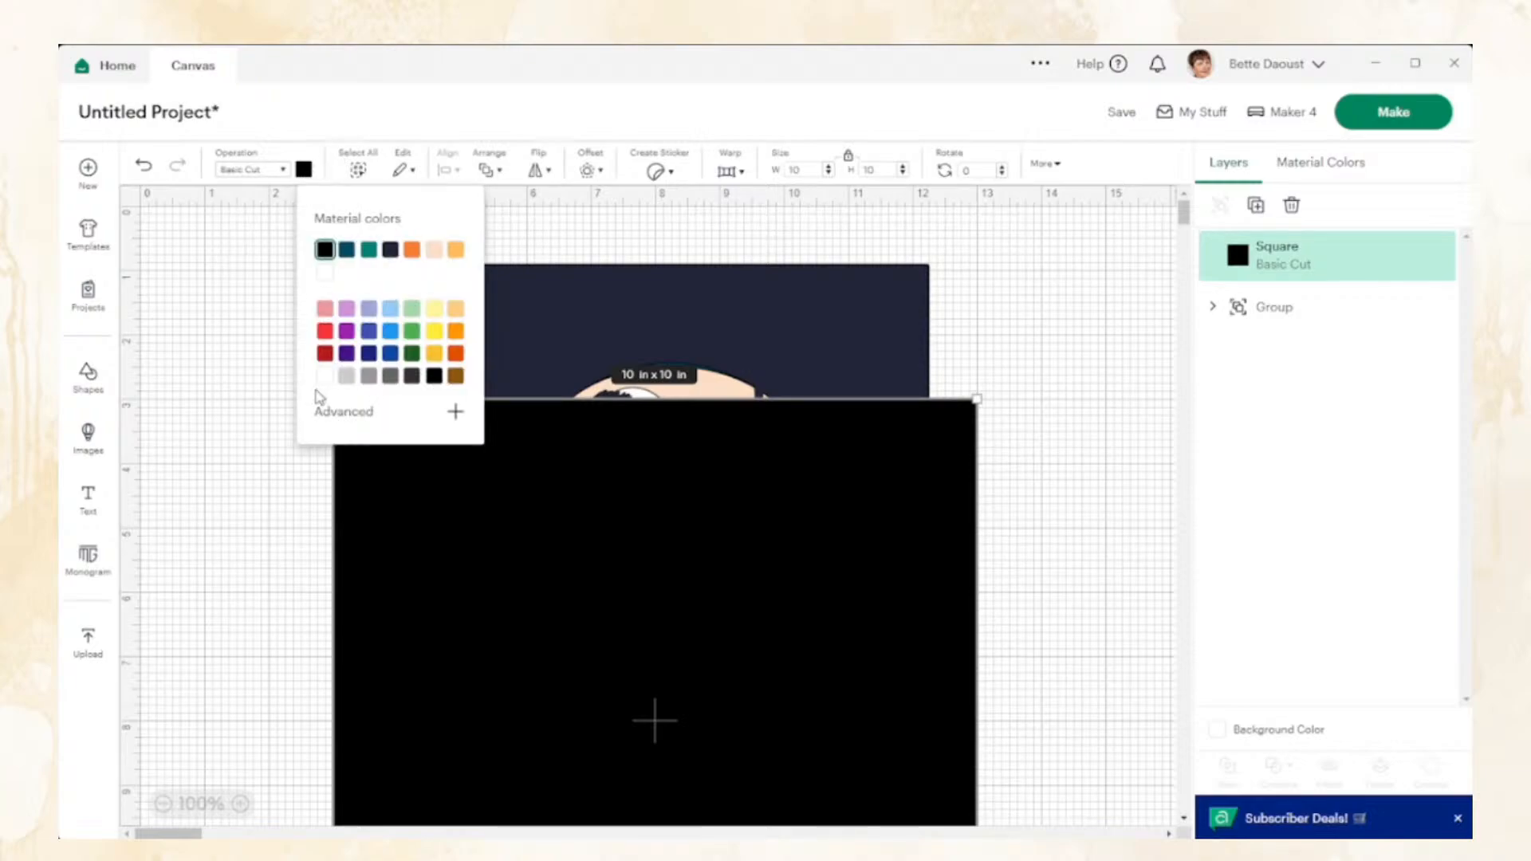
left_click(343, 377)
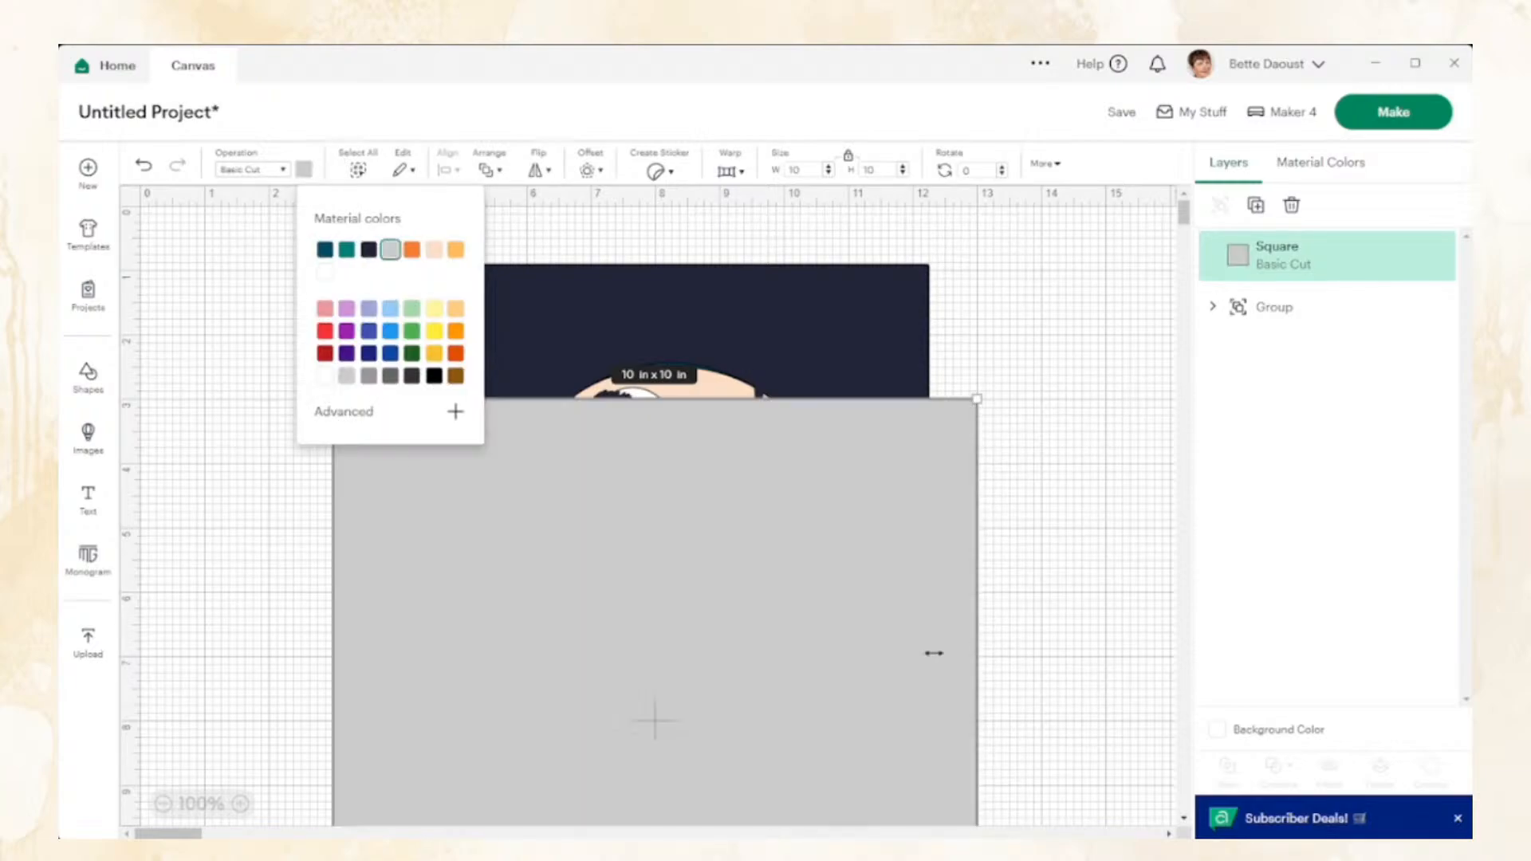
left_click_drag(841, 742, 842, 568)
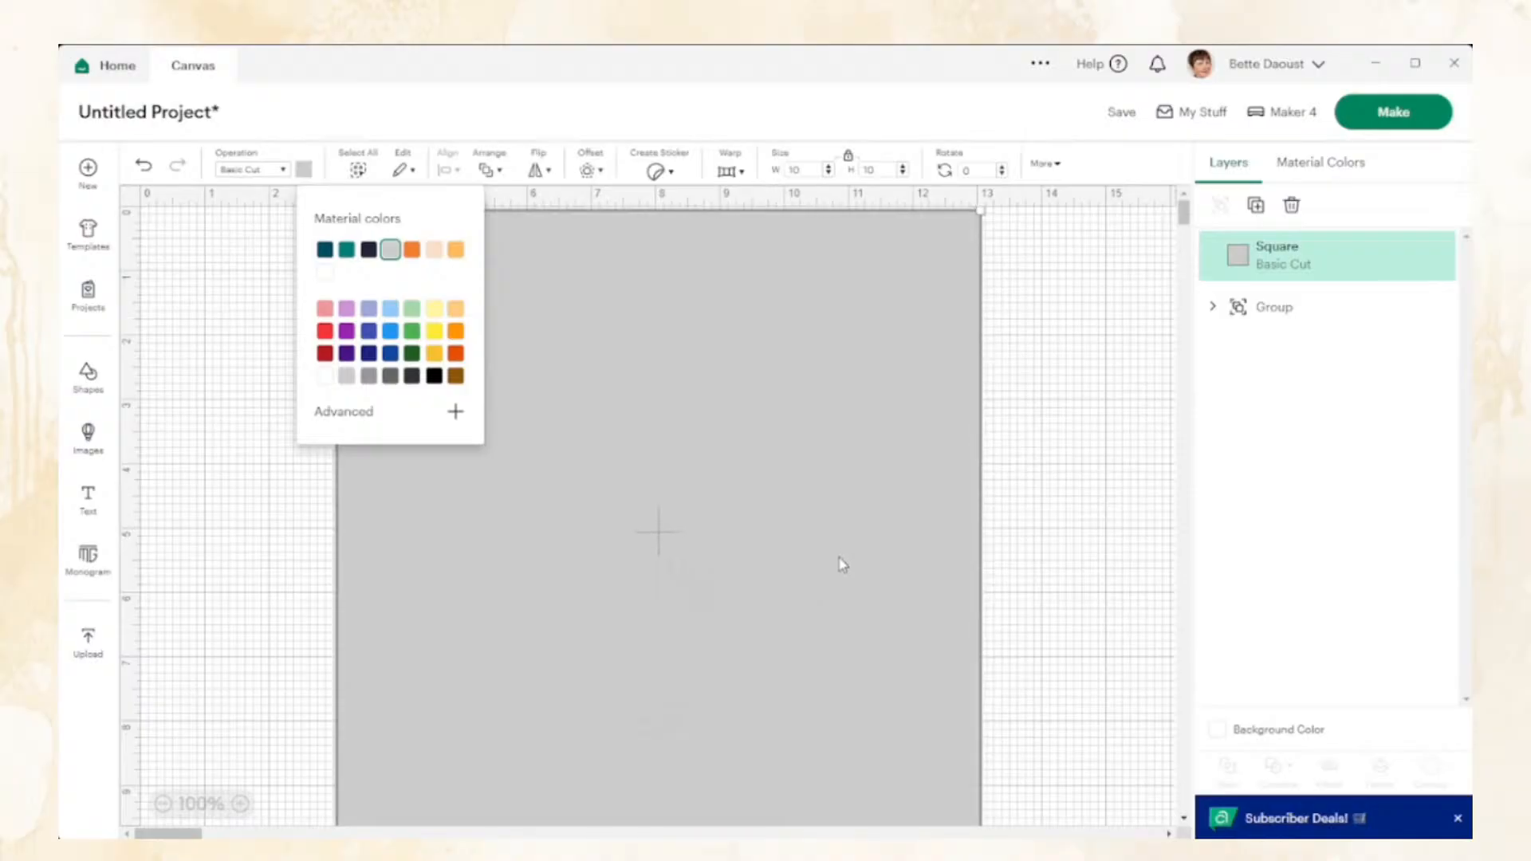
left_click(839, 559)
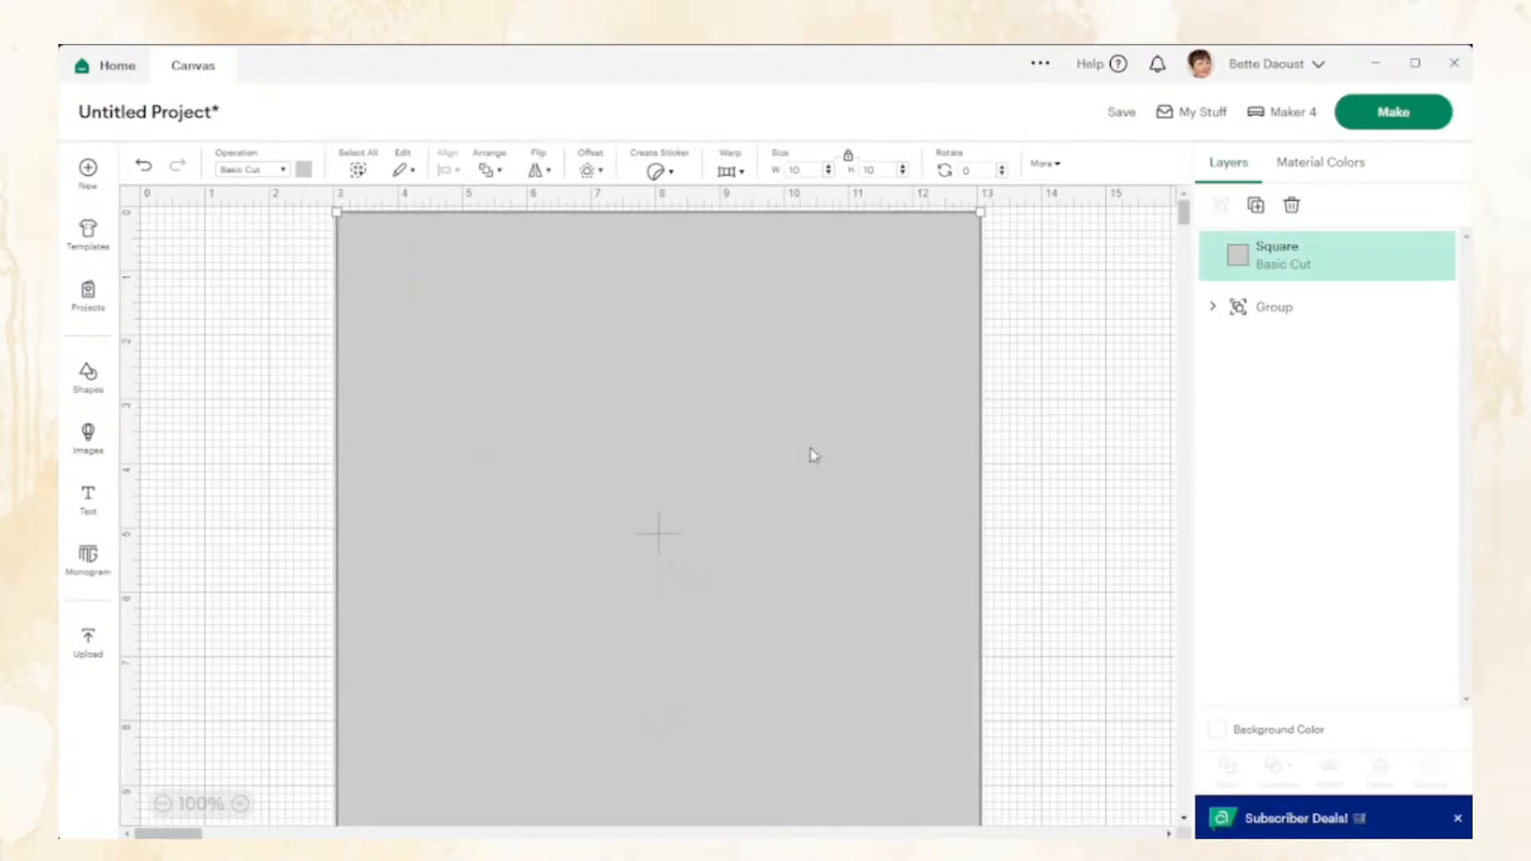
mouse_move(687, 417)
left_mouse_down()
mouse_move(872, 486)
mouse_move(954, 447)
mouse_move(950, 430)
mouse_move(786, 448)
mouse_move(673, 428)
mouse_move(687, 421)
left_mouse_up()
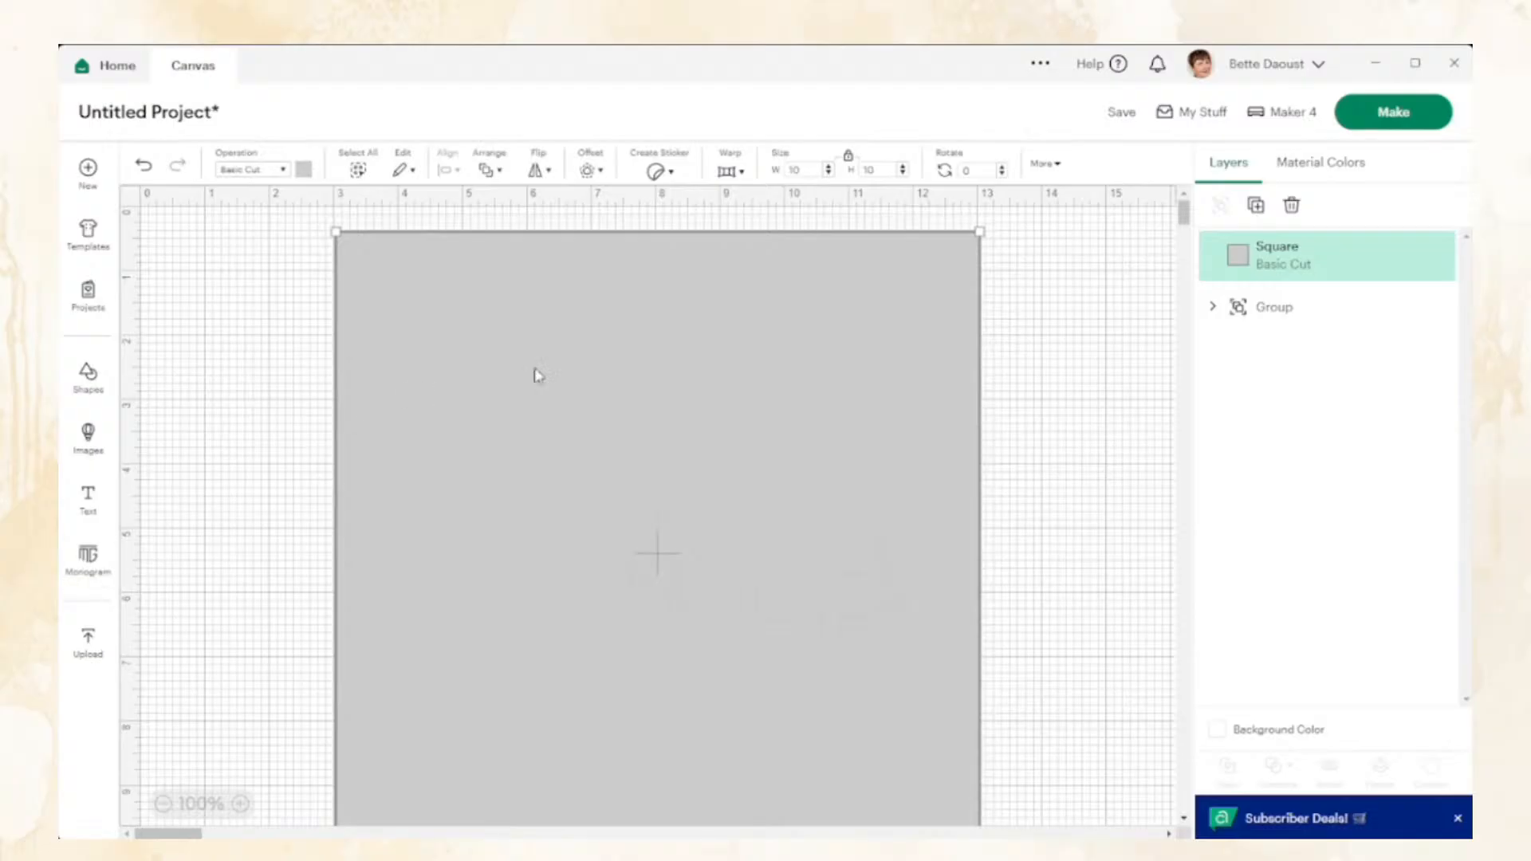
Duplicate the gray square and resize the copy to 8 x 8 in
left_click(1256, 206)
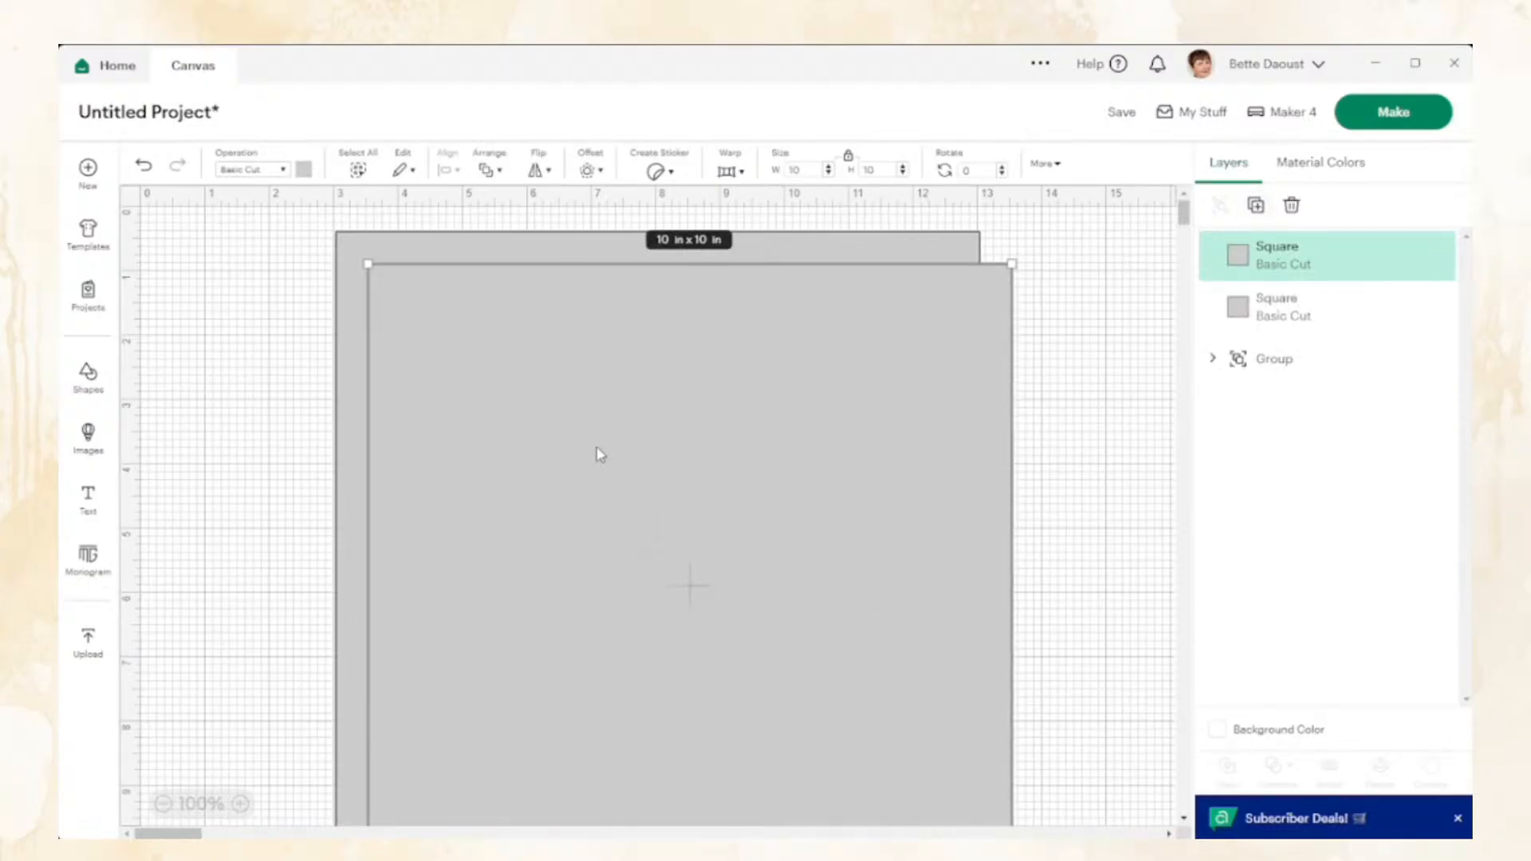
left_click(802, 169)
key("Tab")
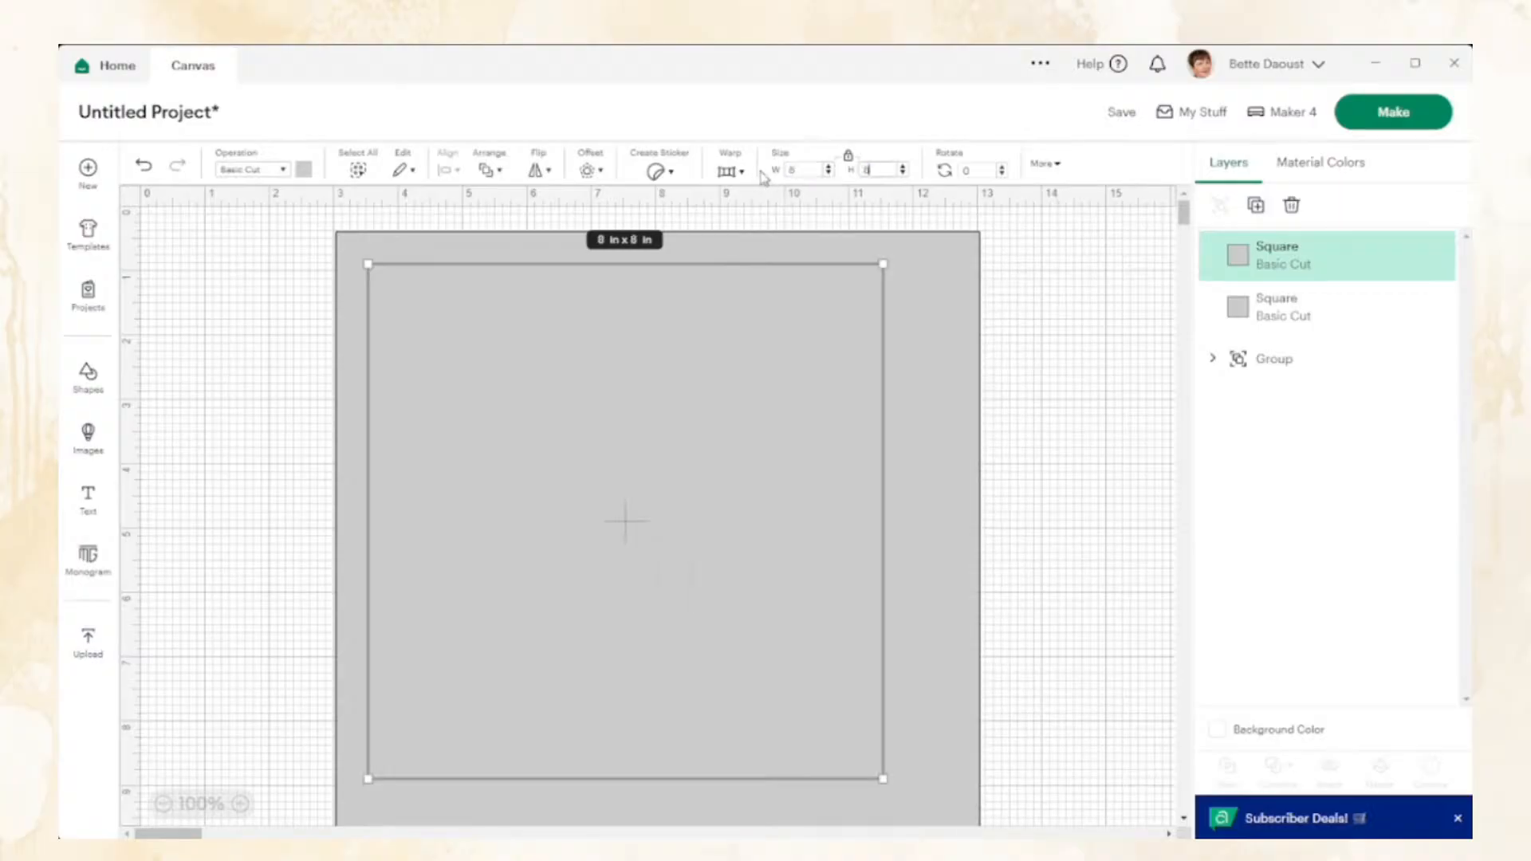
Center the 8 in square on the 10 in square
left_click(1277, 313, "shift")
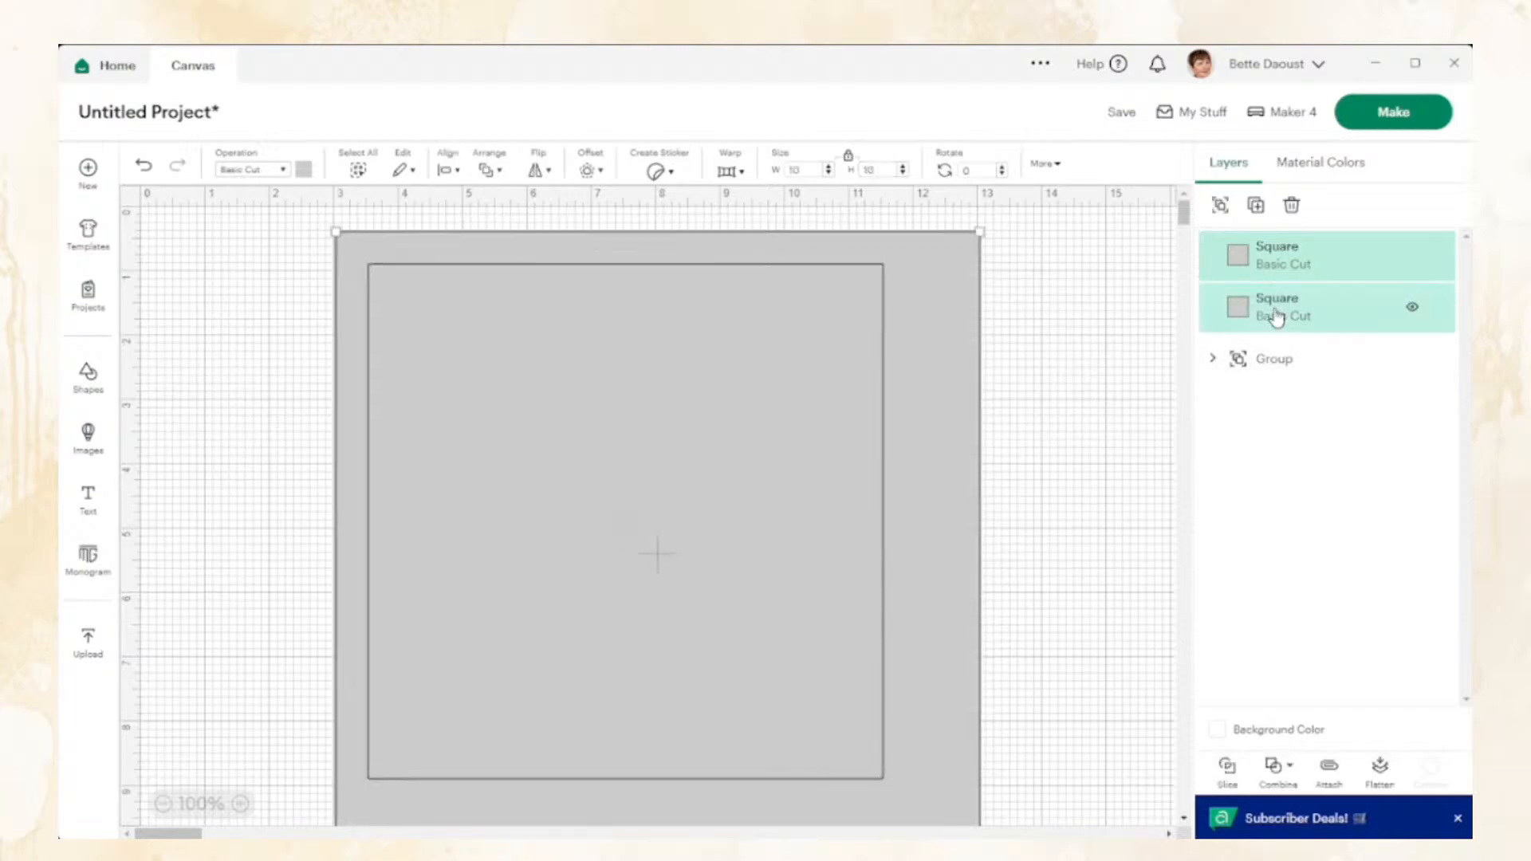
left_click(446, 170)
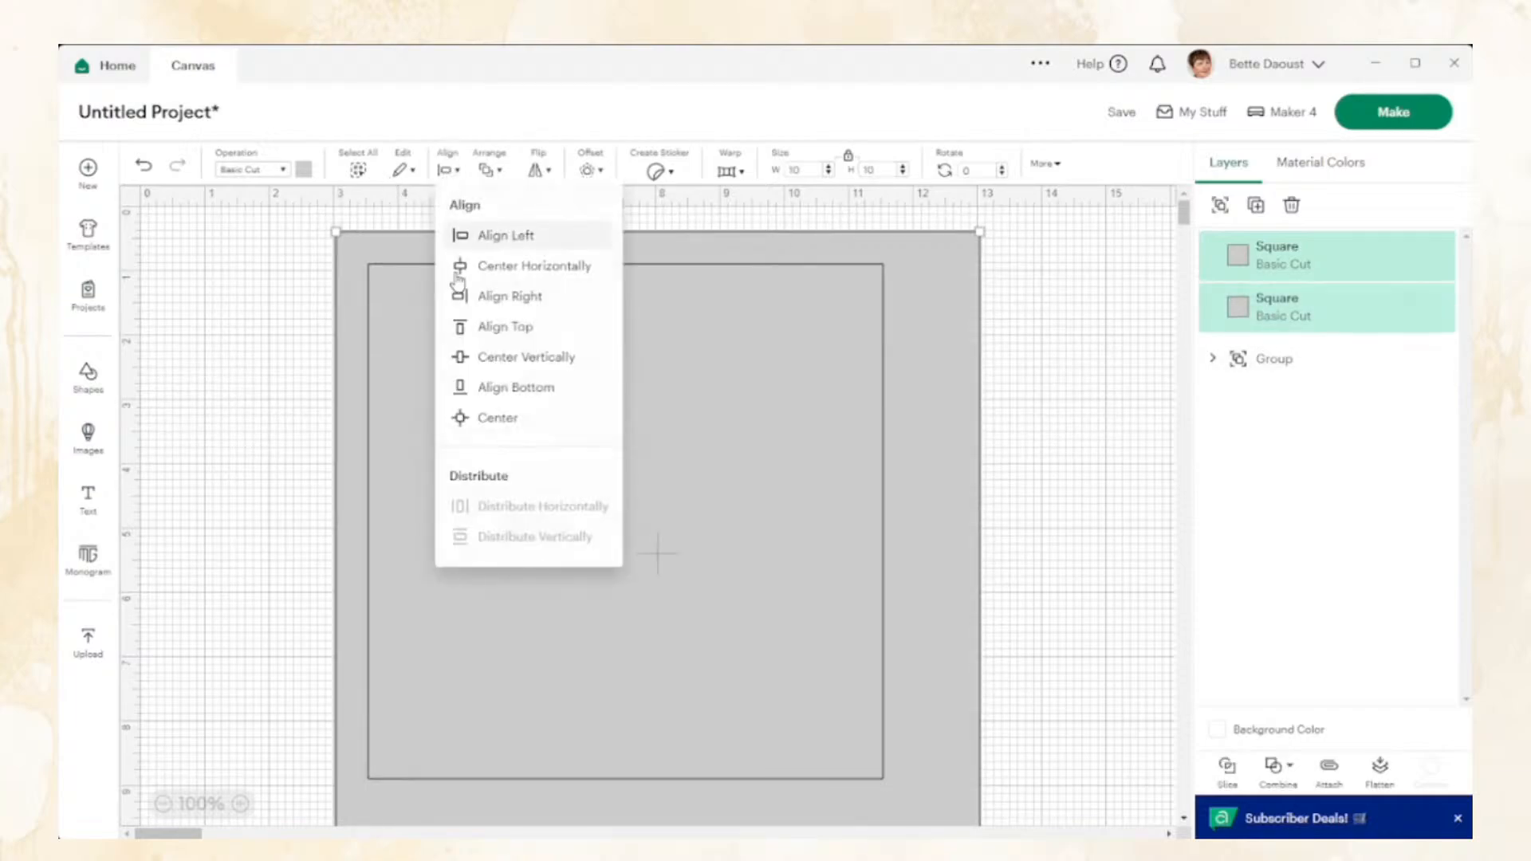
left_click(464, 422)
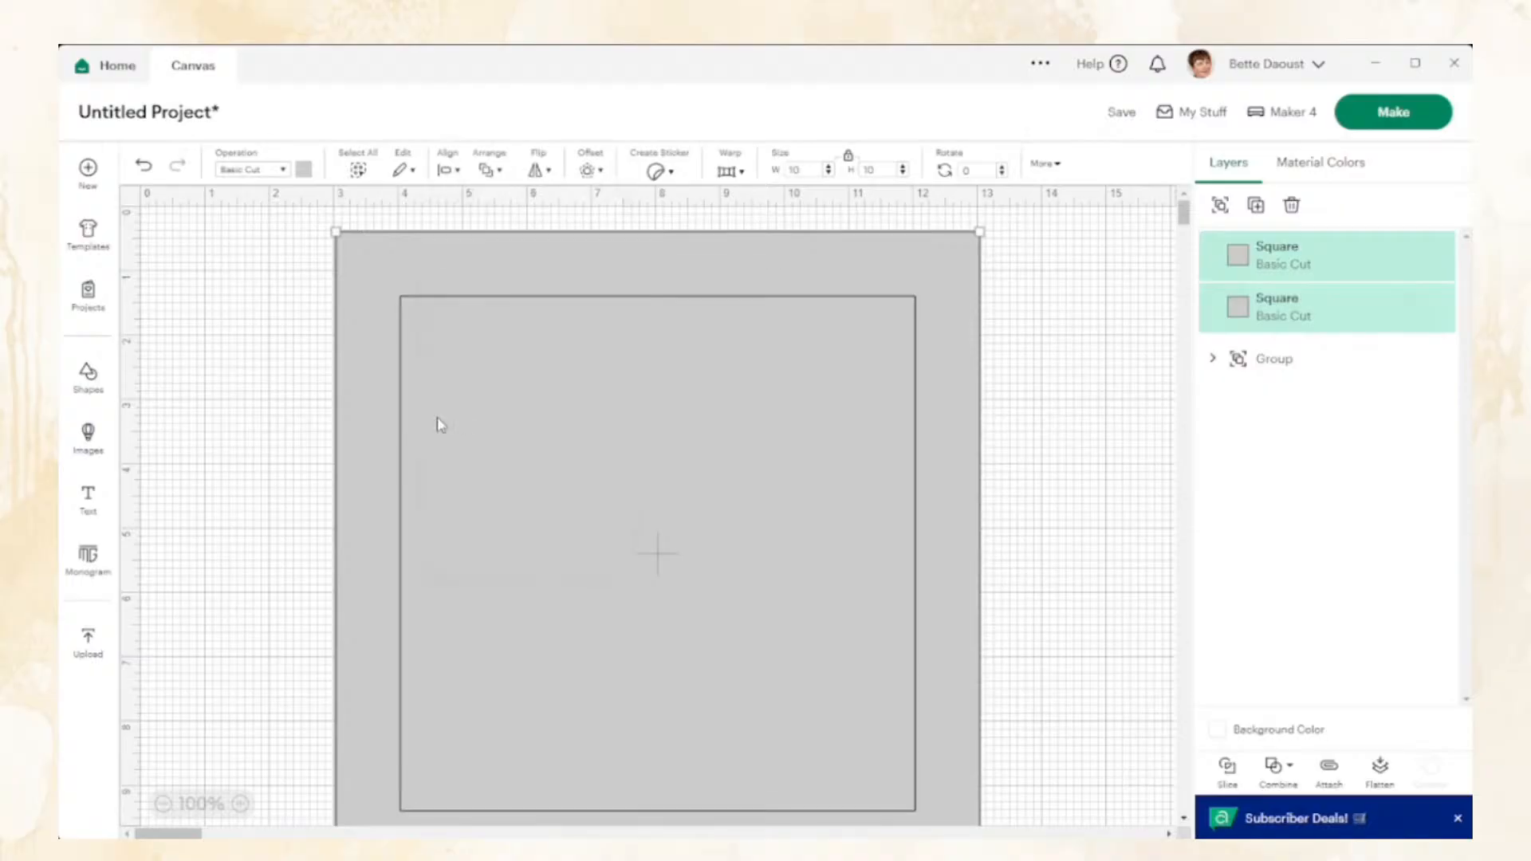
Change the 8 in square's operation to Pen so that it is drawn instead of cut
left_click(1305, 271)
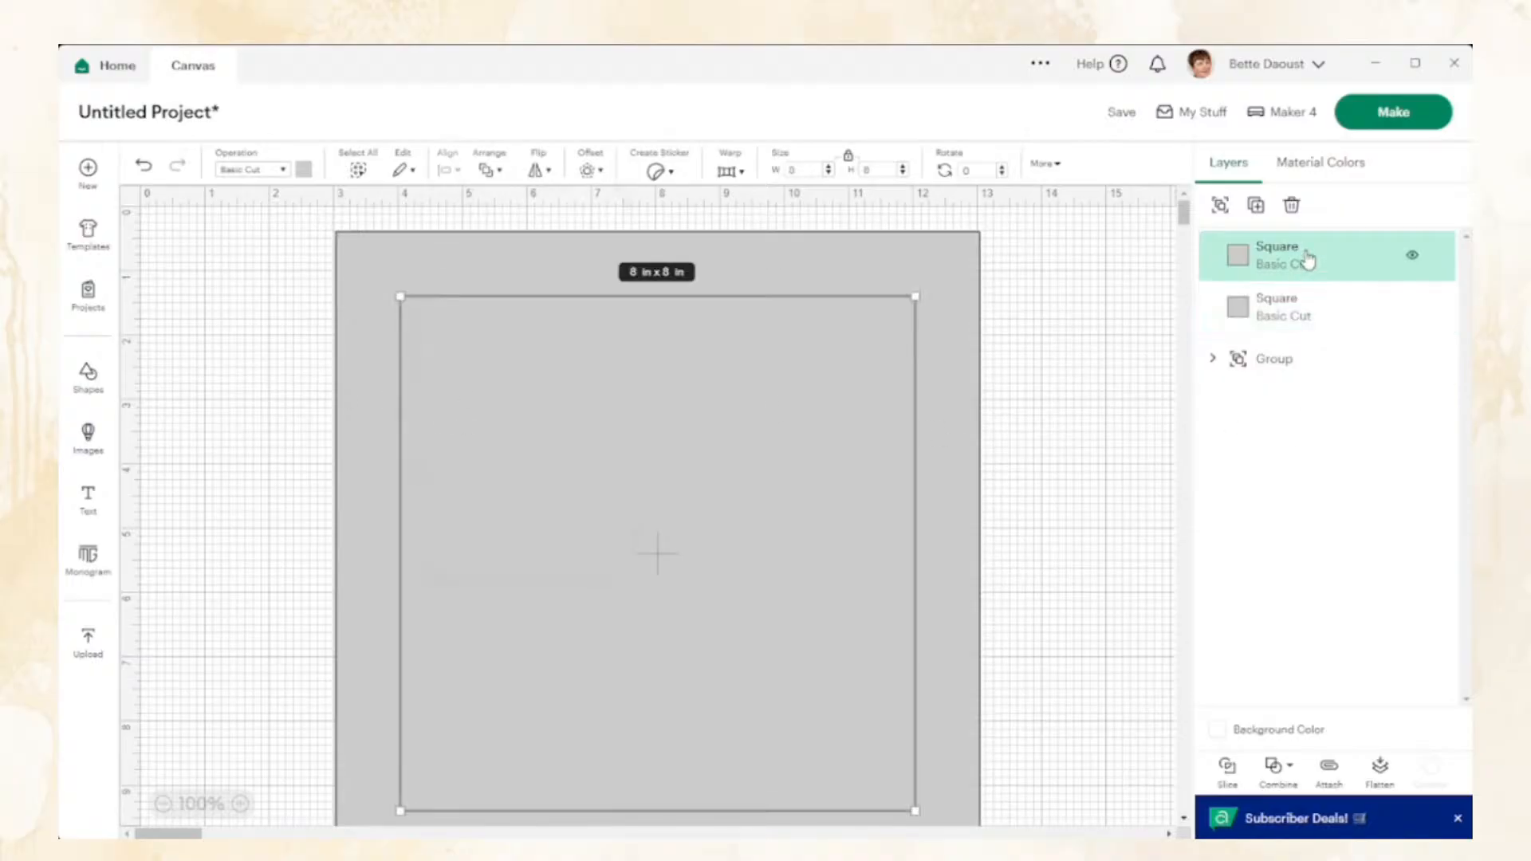
left_click(248, 172)
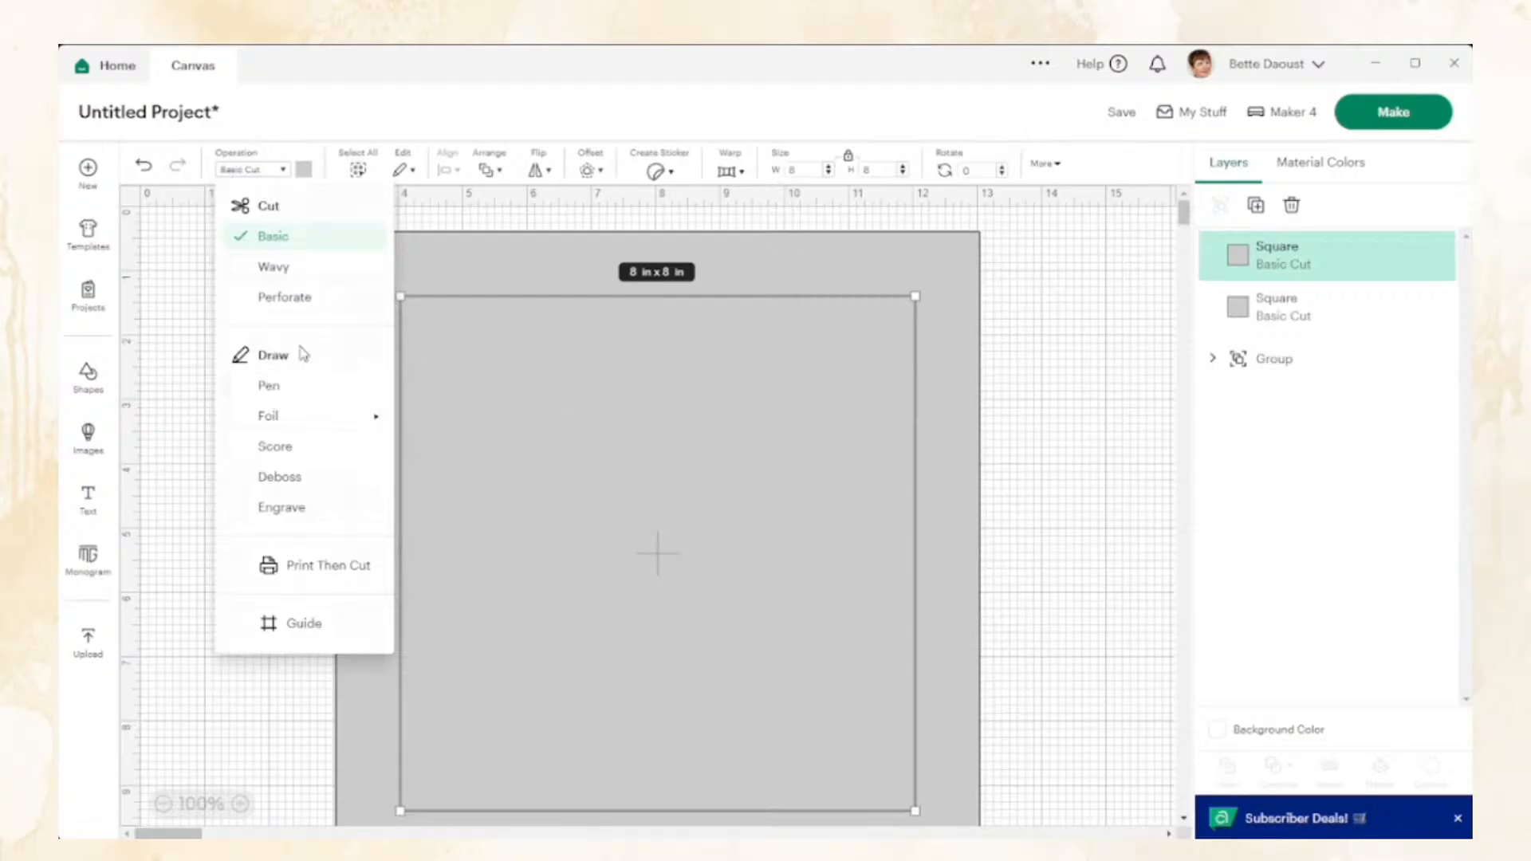
left_click(270, 386)
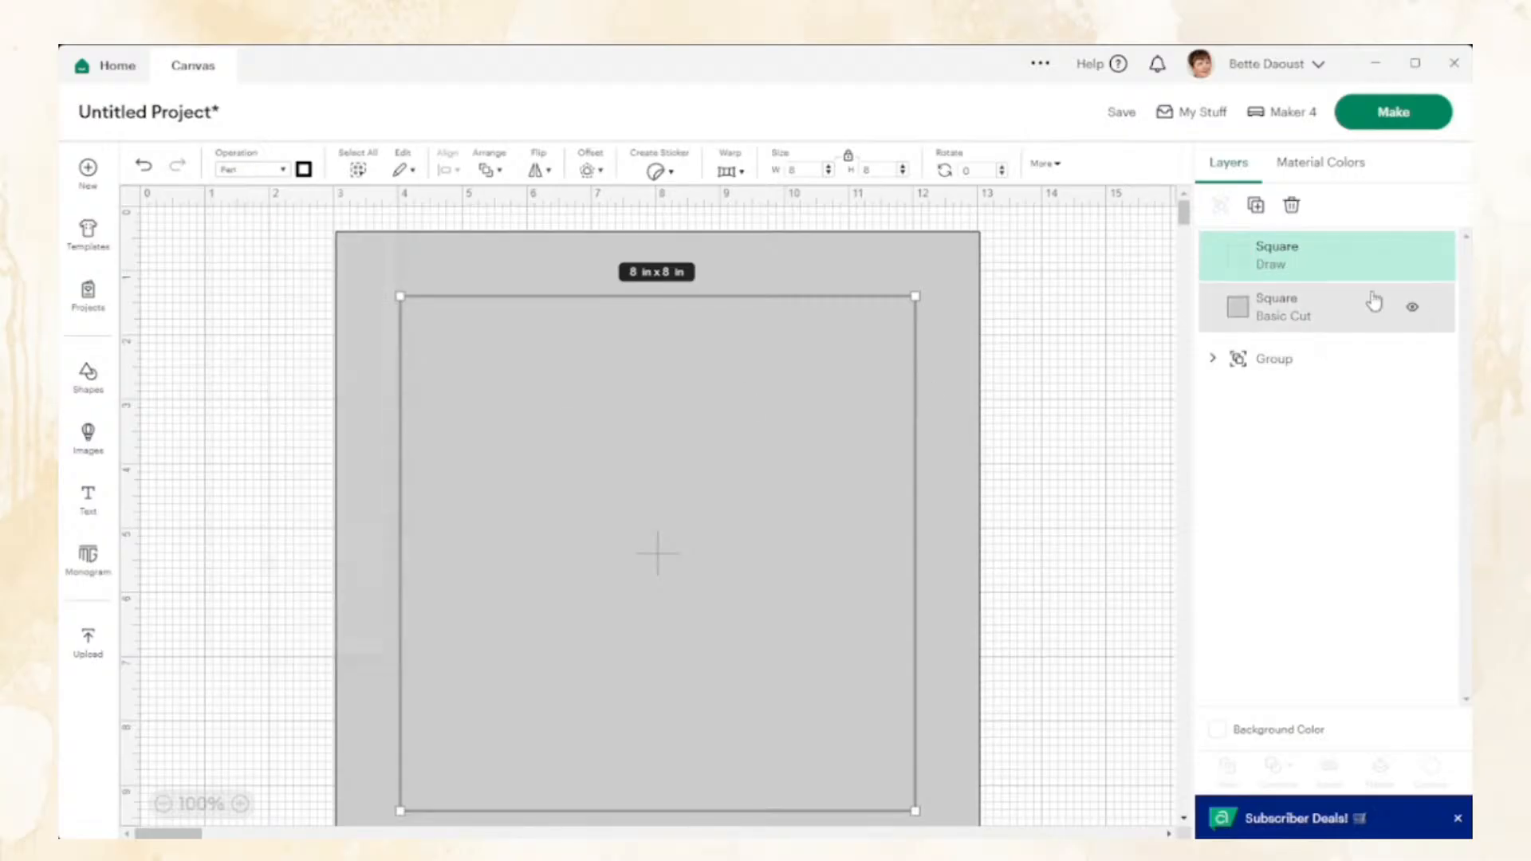
Attach the 8 in pen square to the 10 in square and rename the attached layer Backing
left_click(1312, 274)
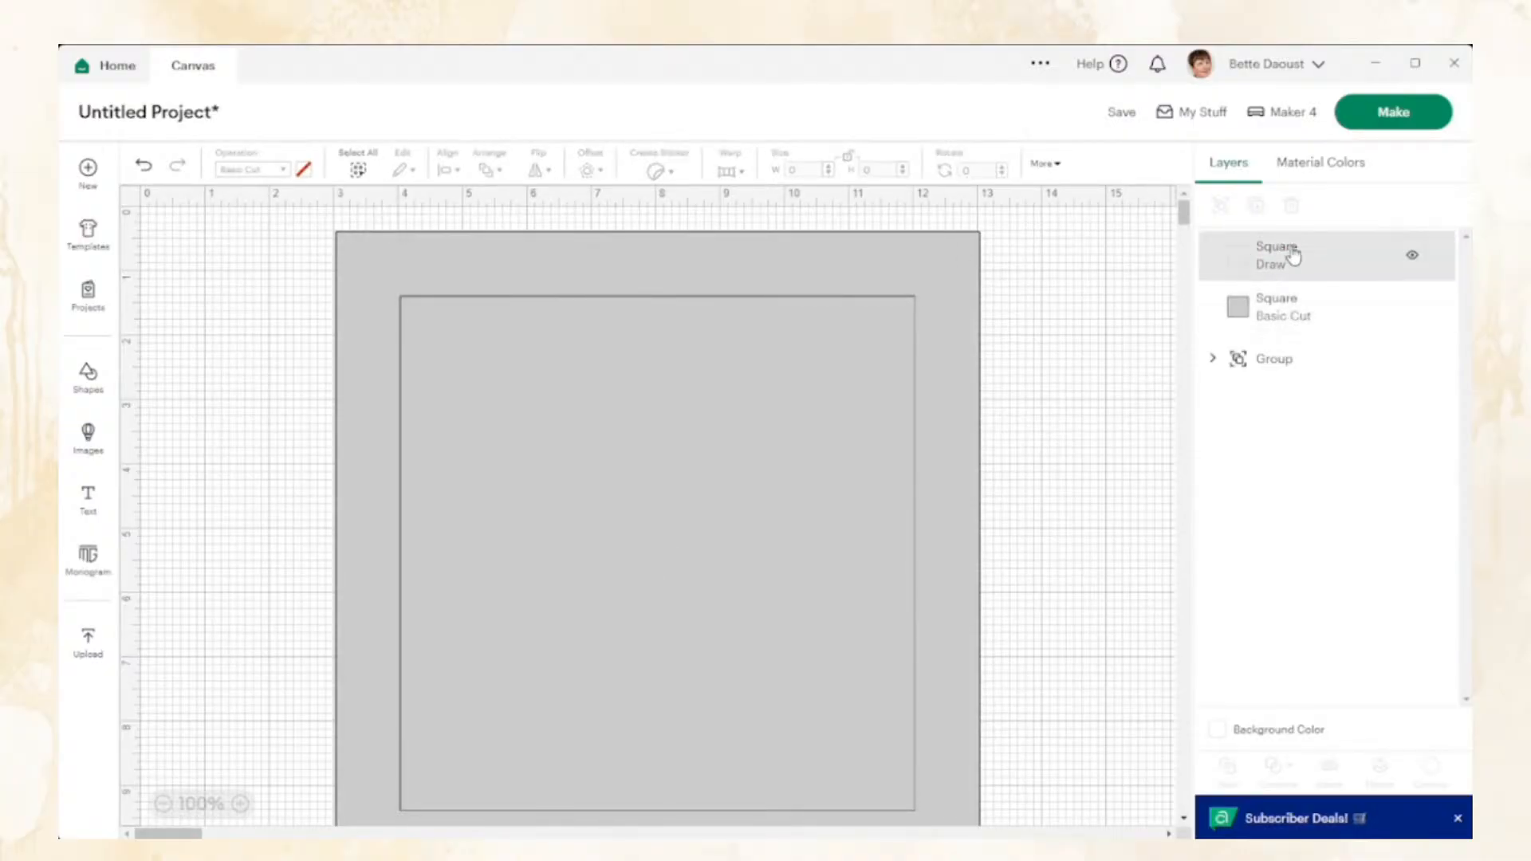
left_click(1289, 270)
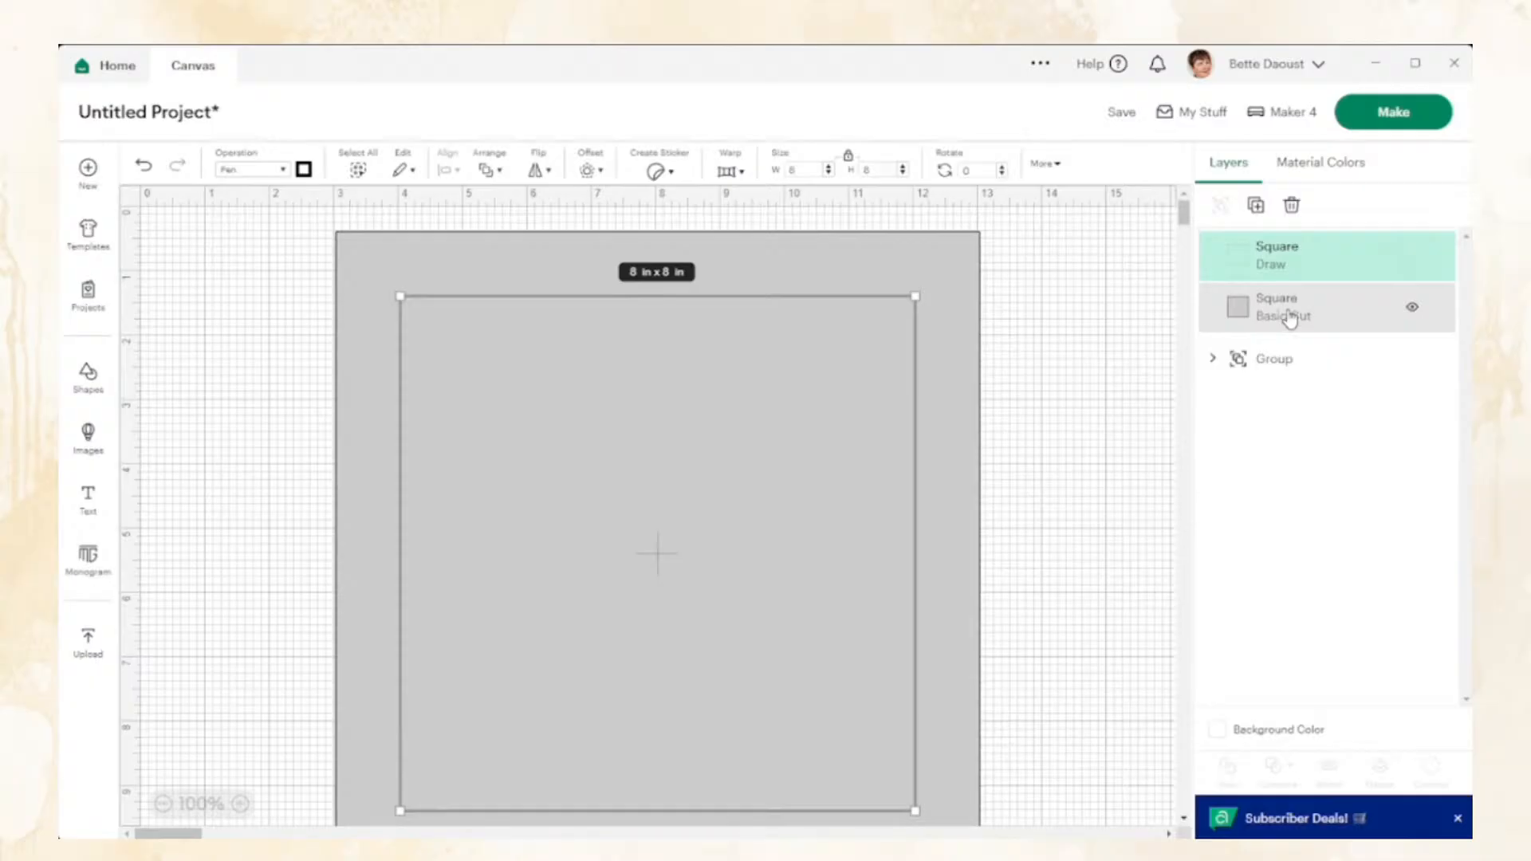
left_click(1289, 313, "shift")
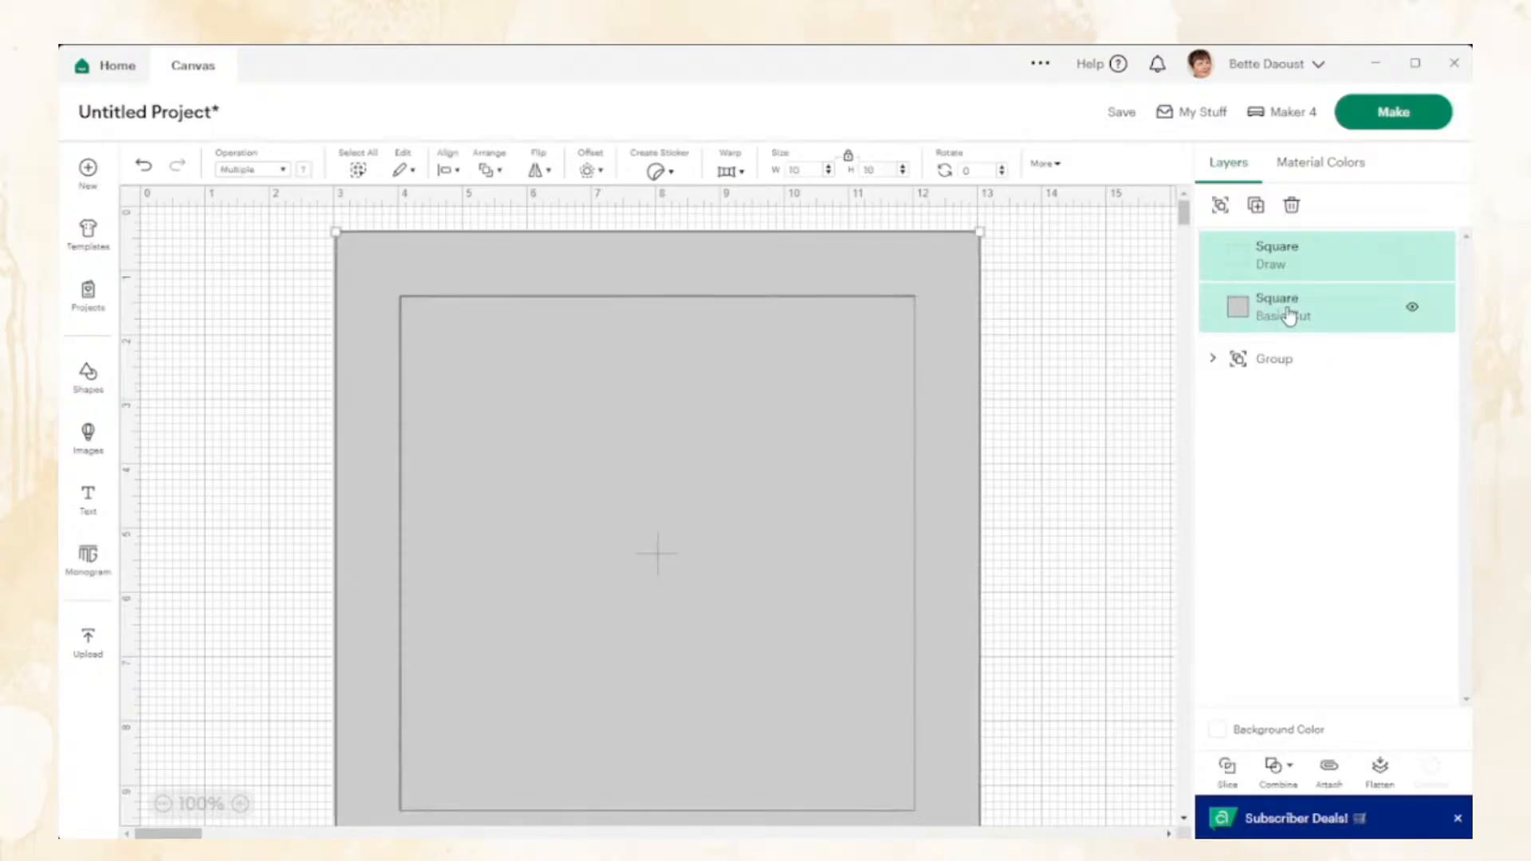
left_click(1330, 770)
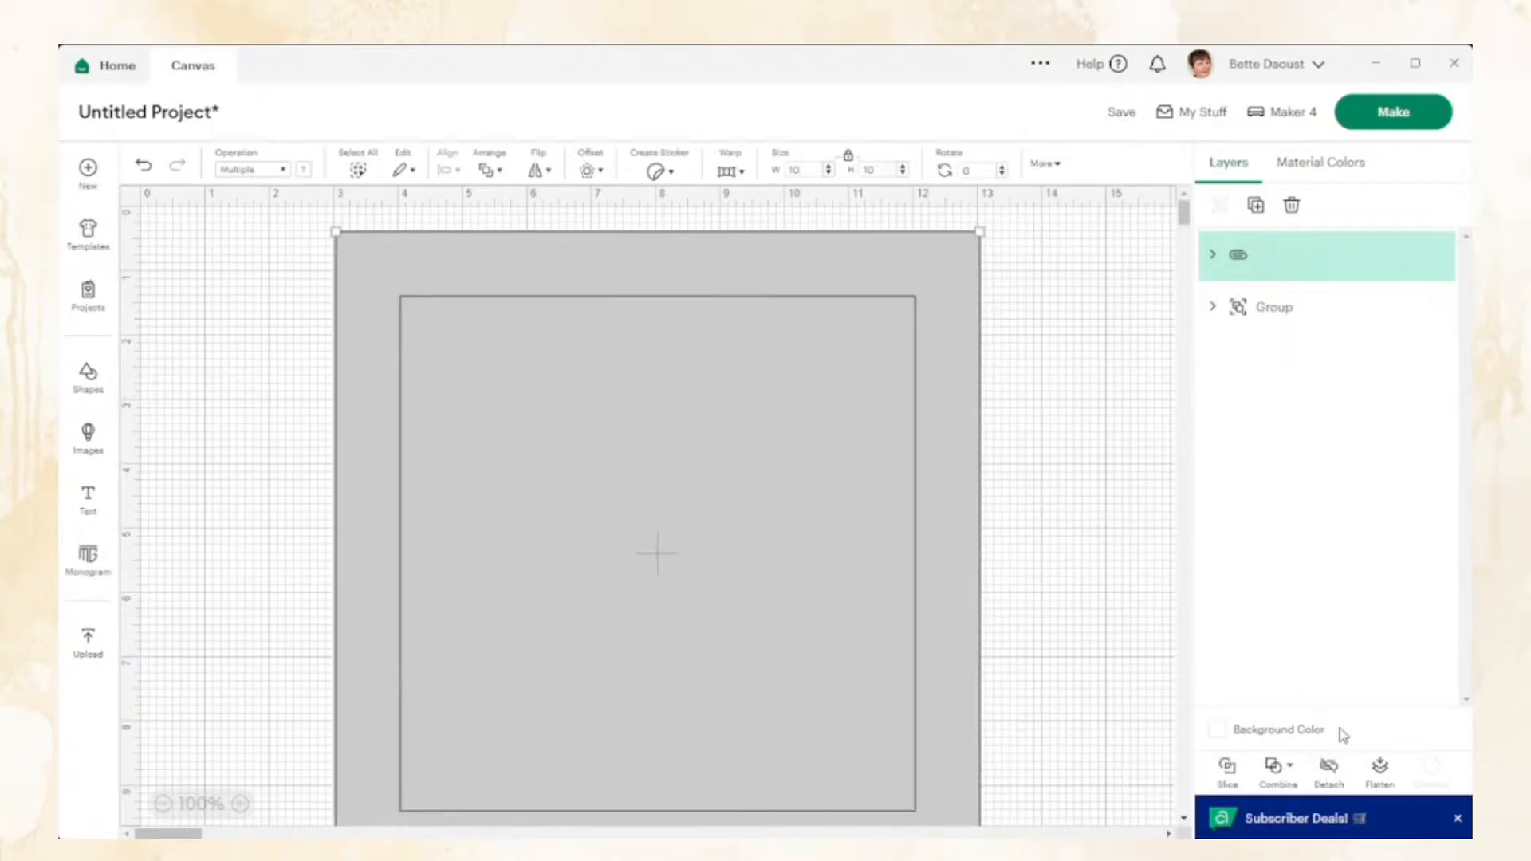
double_click(1280, 256)
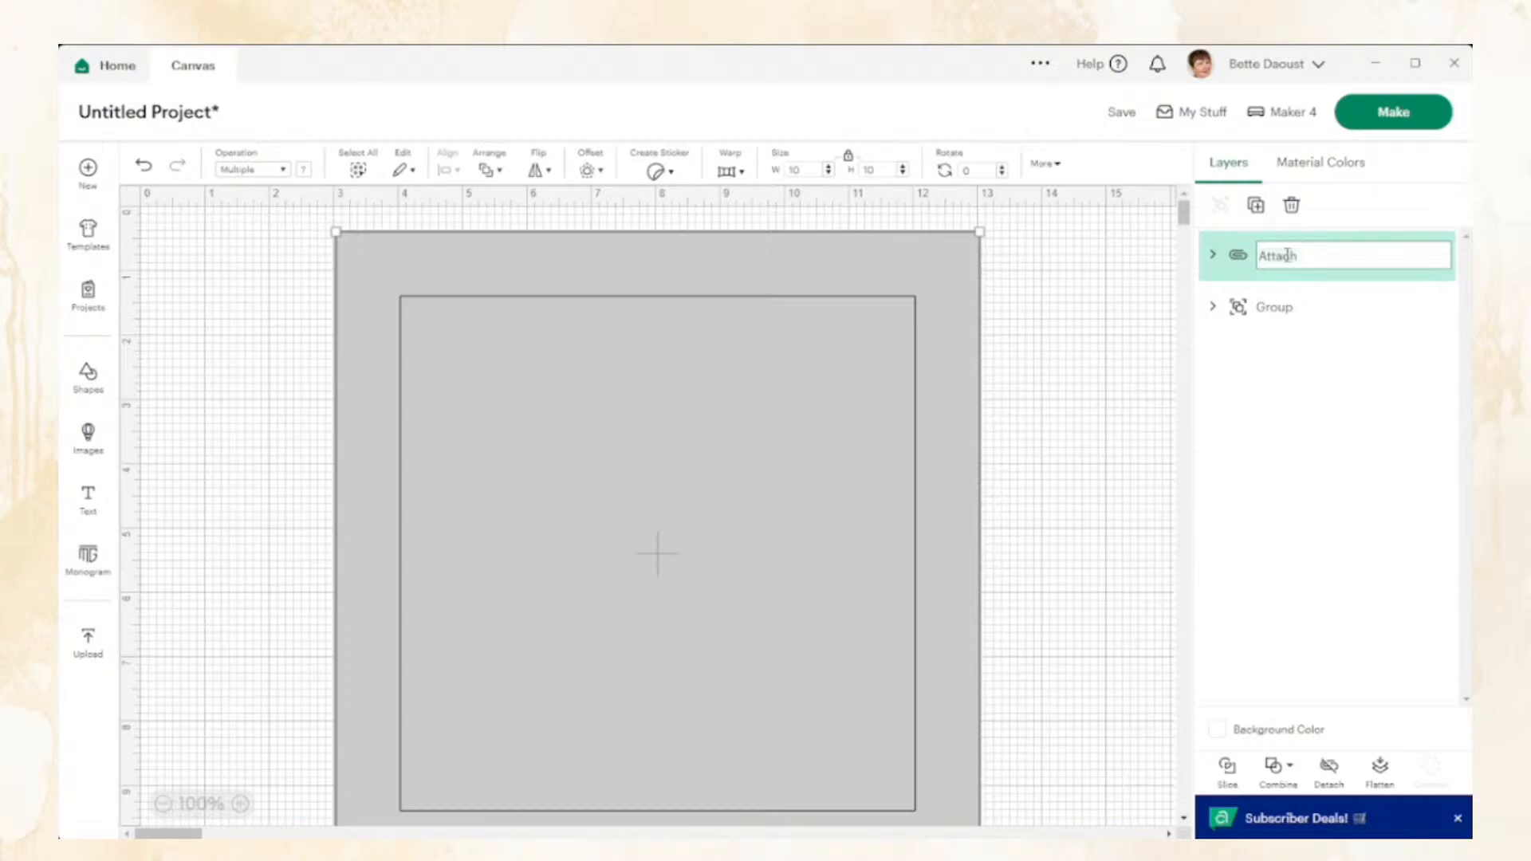
type("Backing")
key("Return")
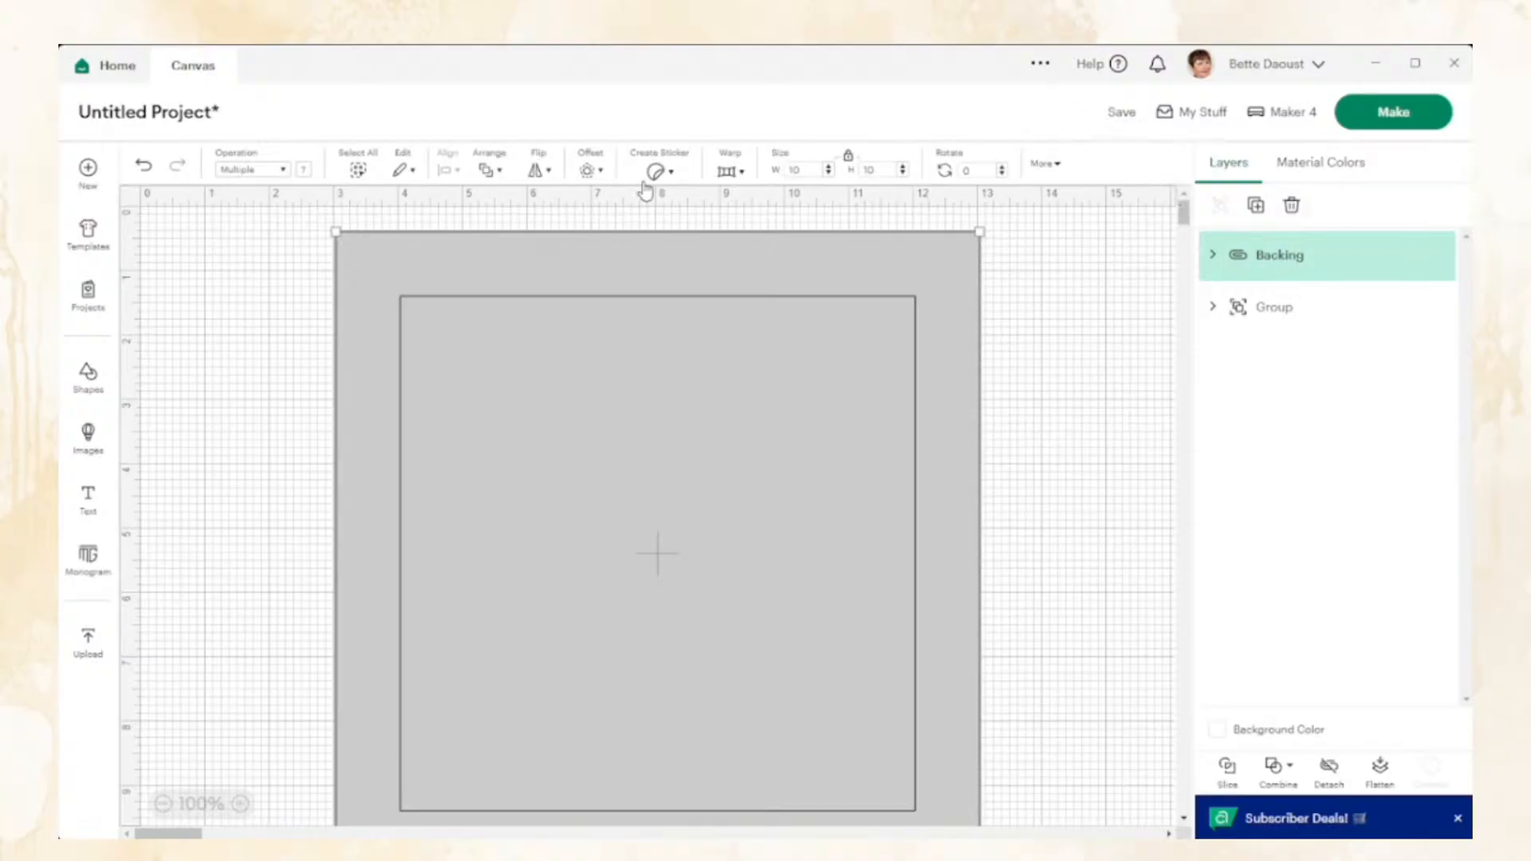
Send the Backing layer behind the grouped design and position the design over the 8 in outline
left_click(488, 174)
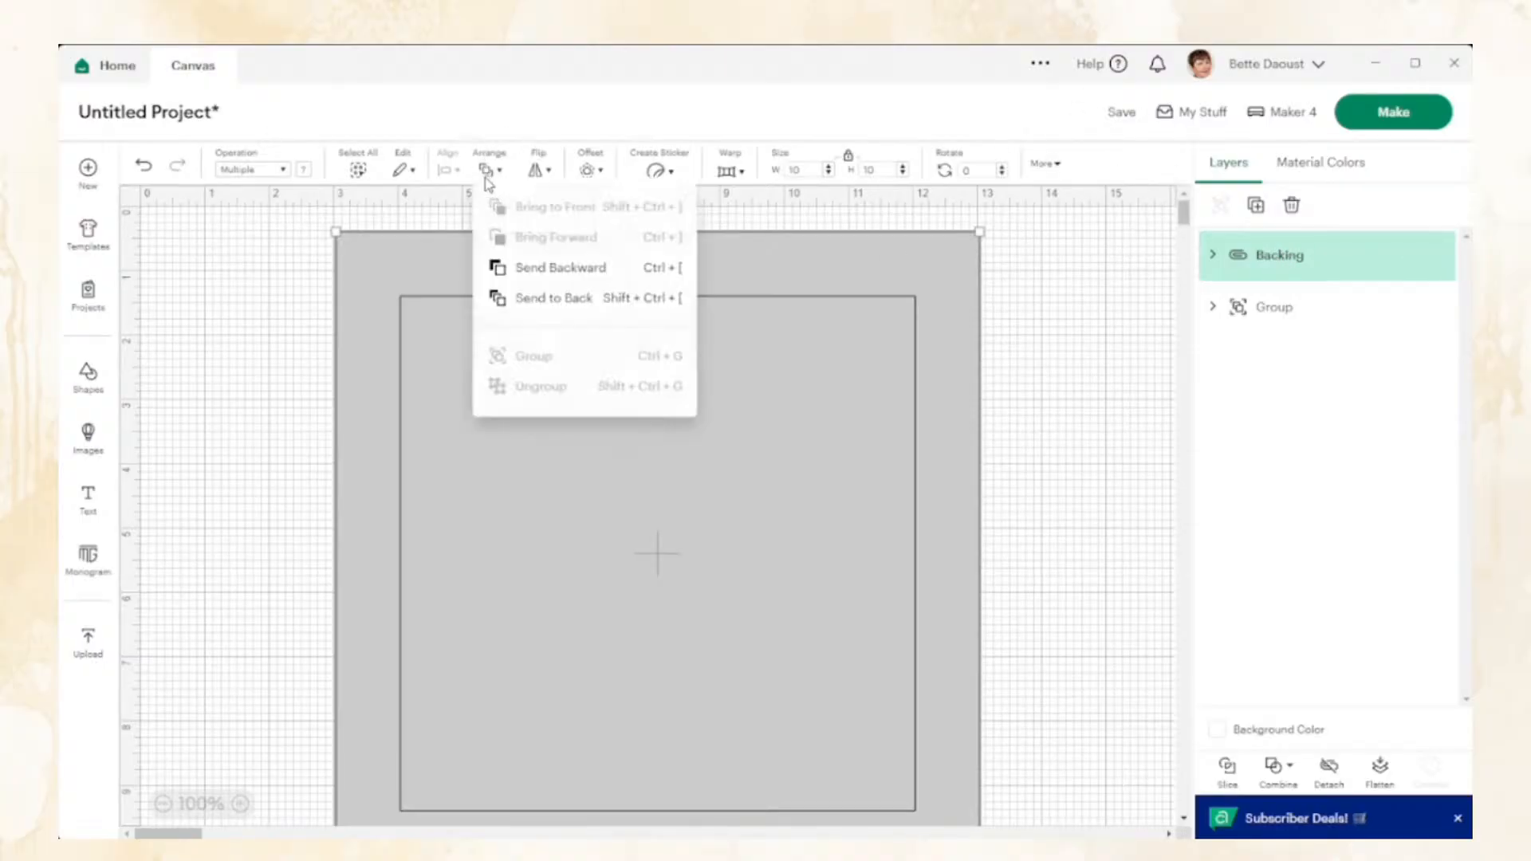
left_click(530, 300)
left_click_drag(786, 308, 843, 345)
left_click(1276, 255)
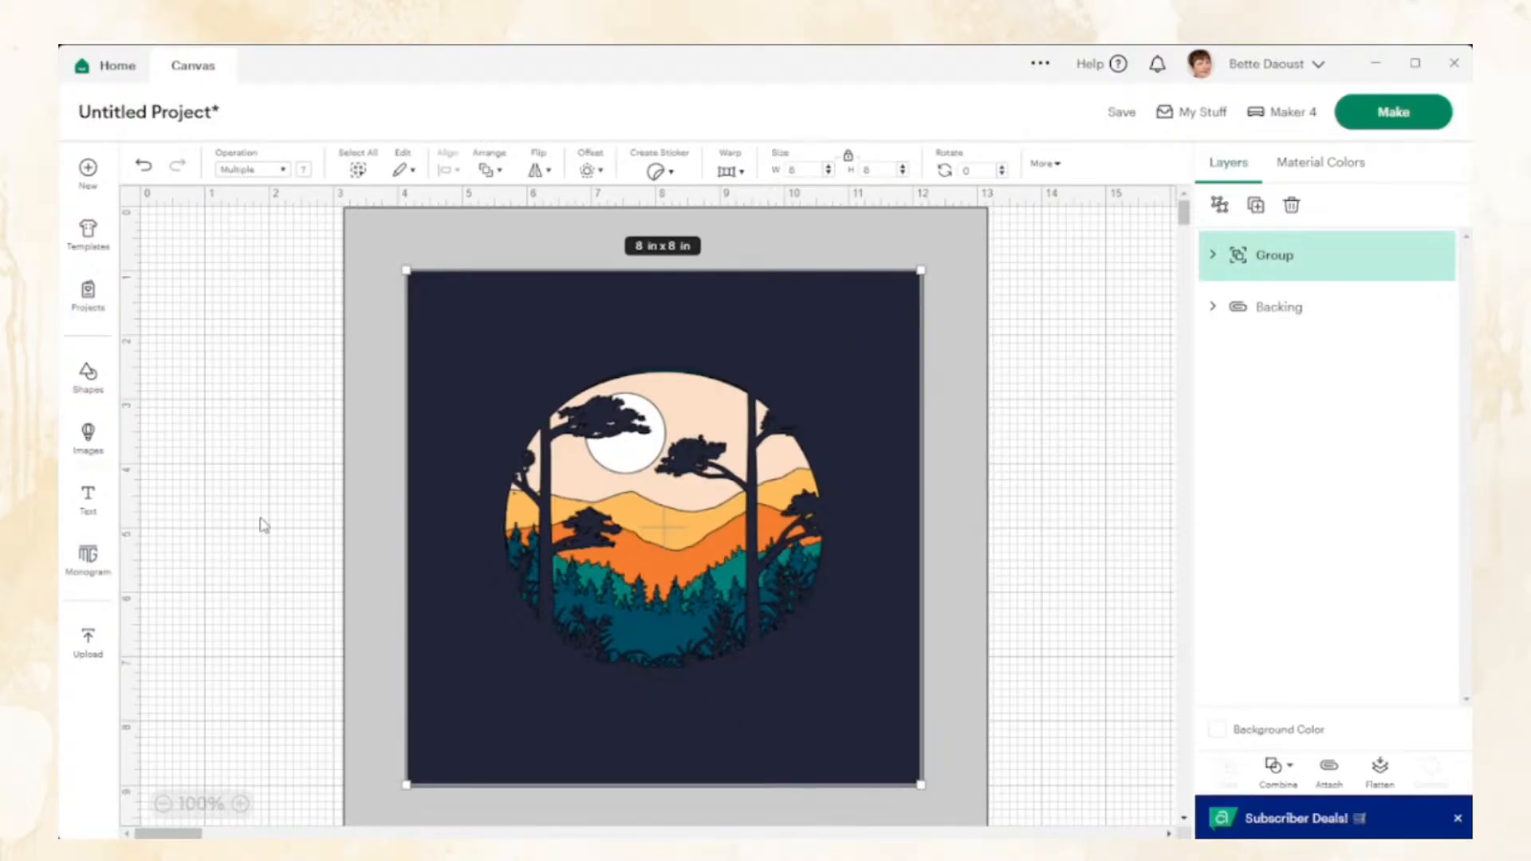
Move the grouped design and the backing to the right to free canvas space beside them
scroll(224, 485, "down", 2)
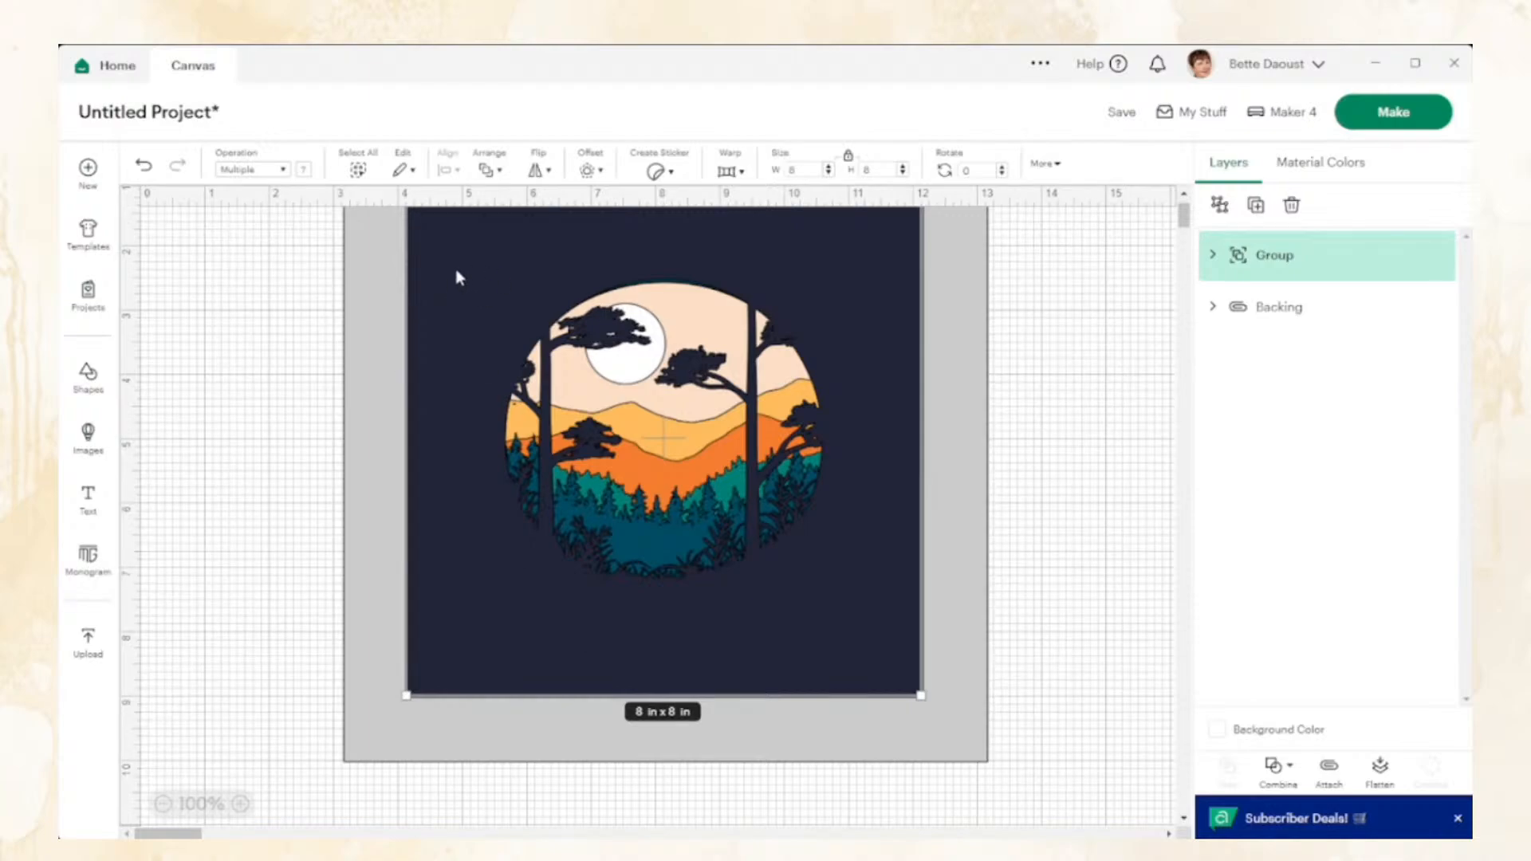
left_click_drag(458, 277, 1096, 318)
left_click_drag(630, 311, 606, 423)
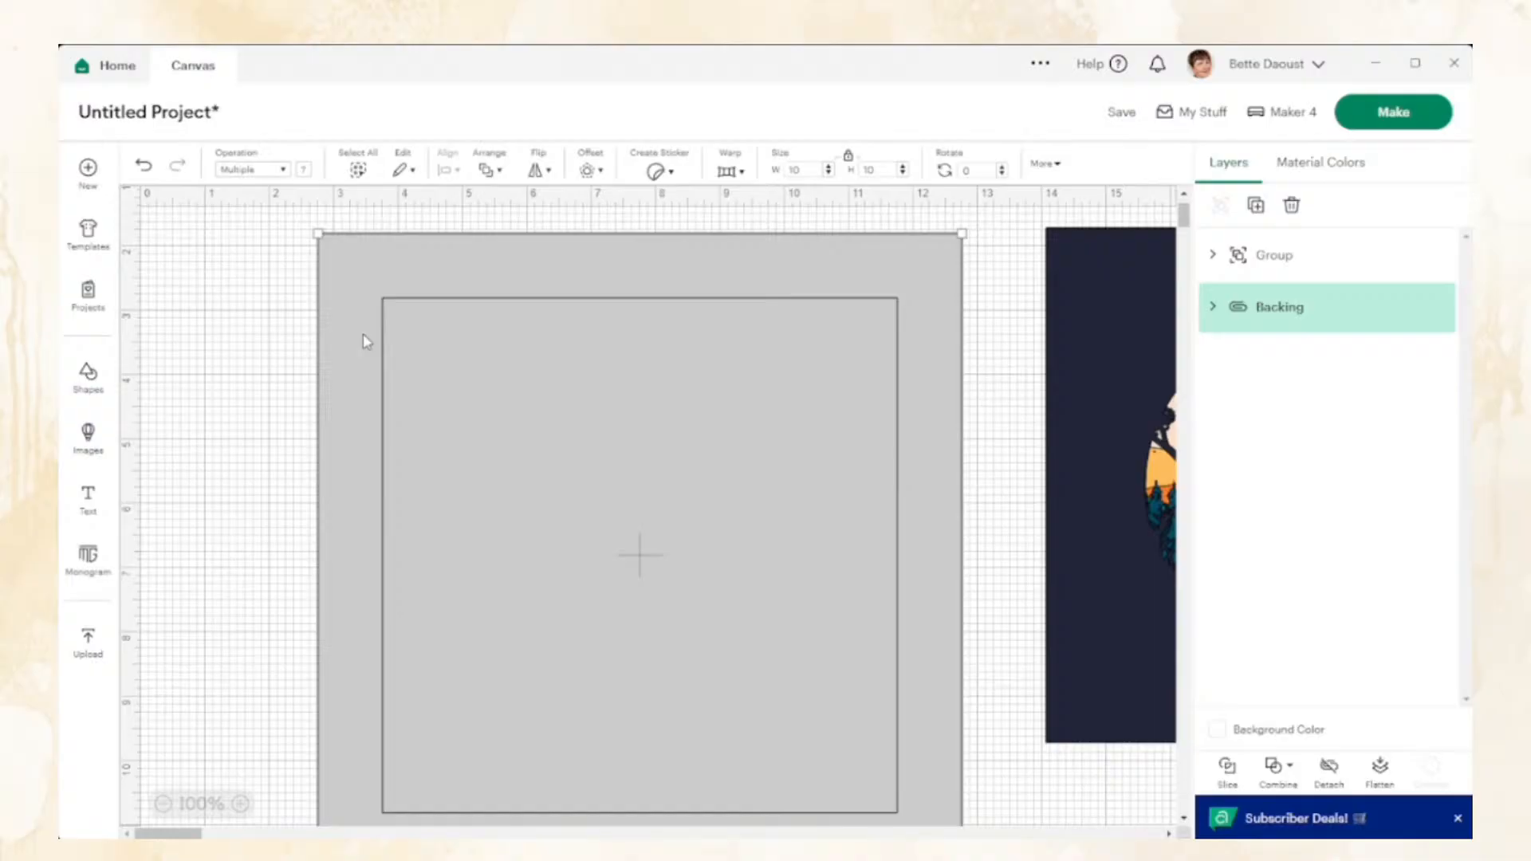
left_click_drag(339, 314, 668, 340)
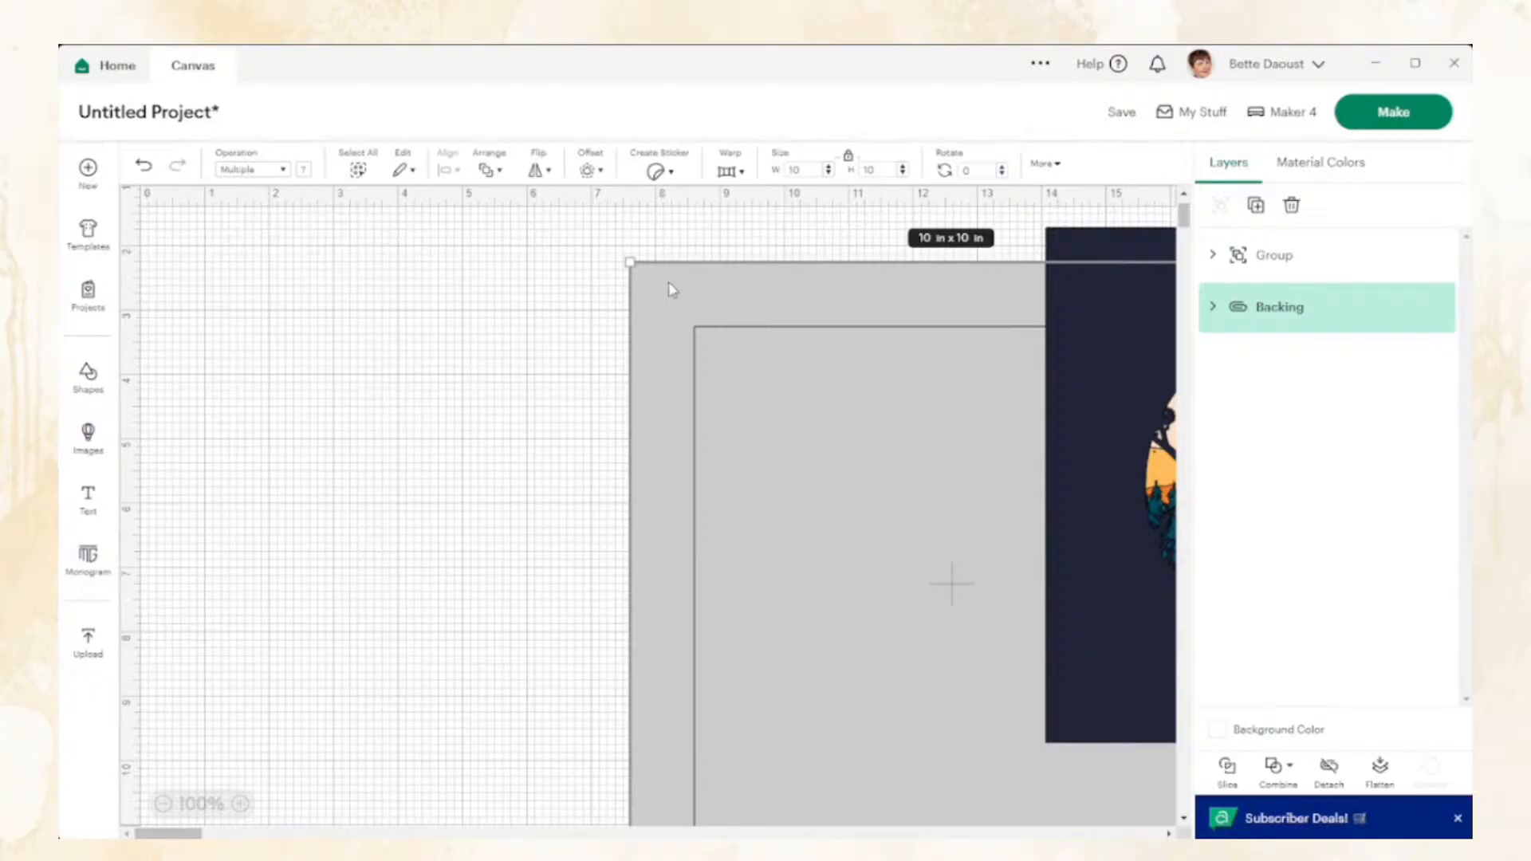
left_click_drag(669, 280, 701, 239)
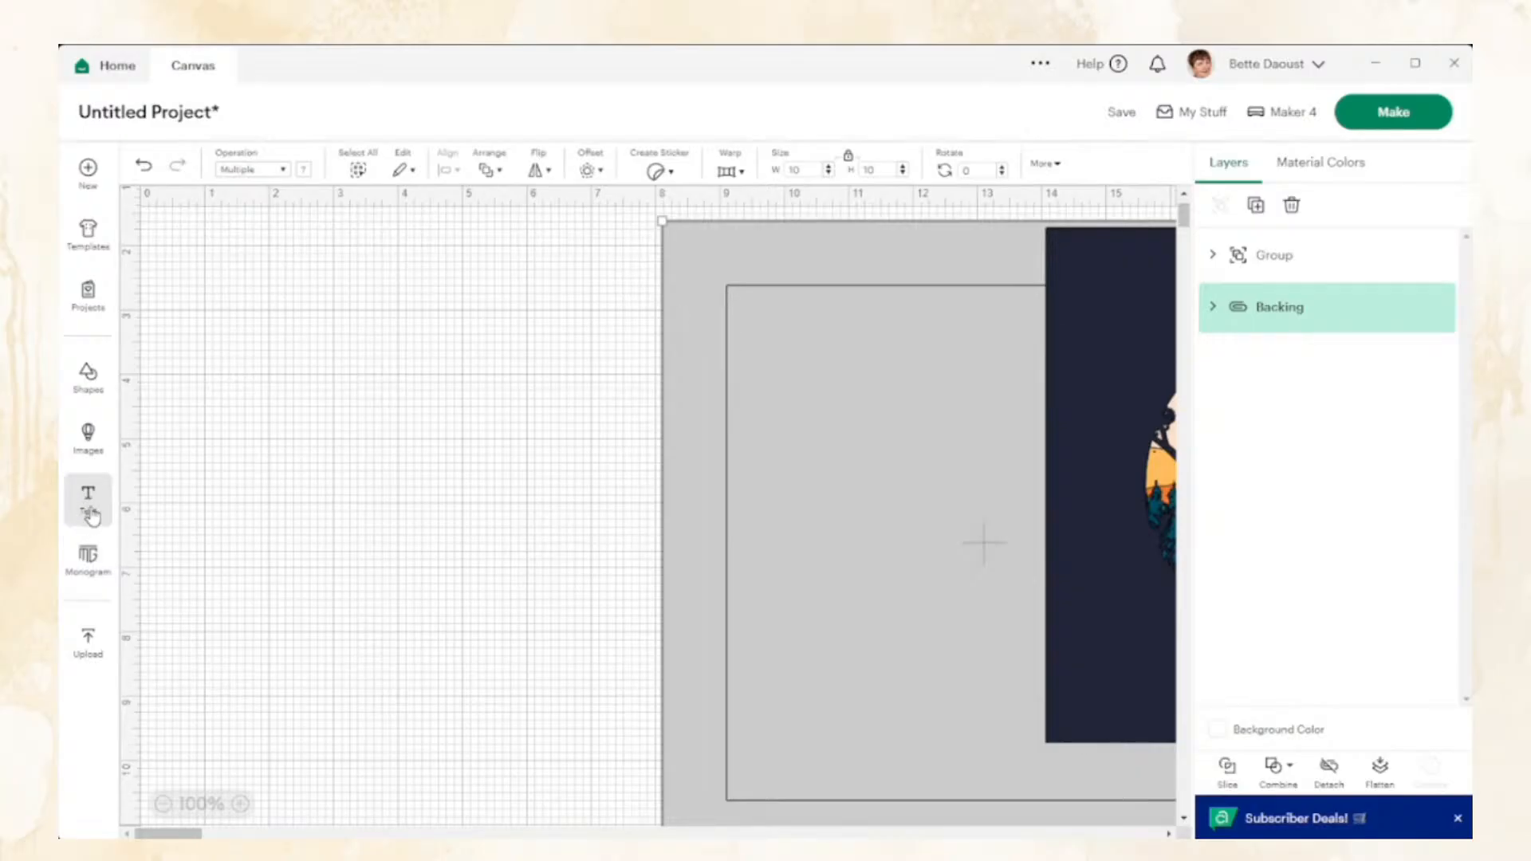
Insert a new square in the free space, color it brown and move it slightly right
left_click(89, 377)
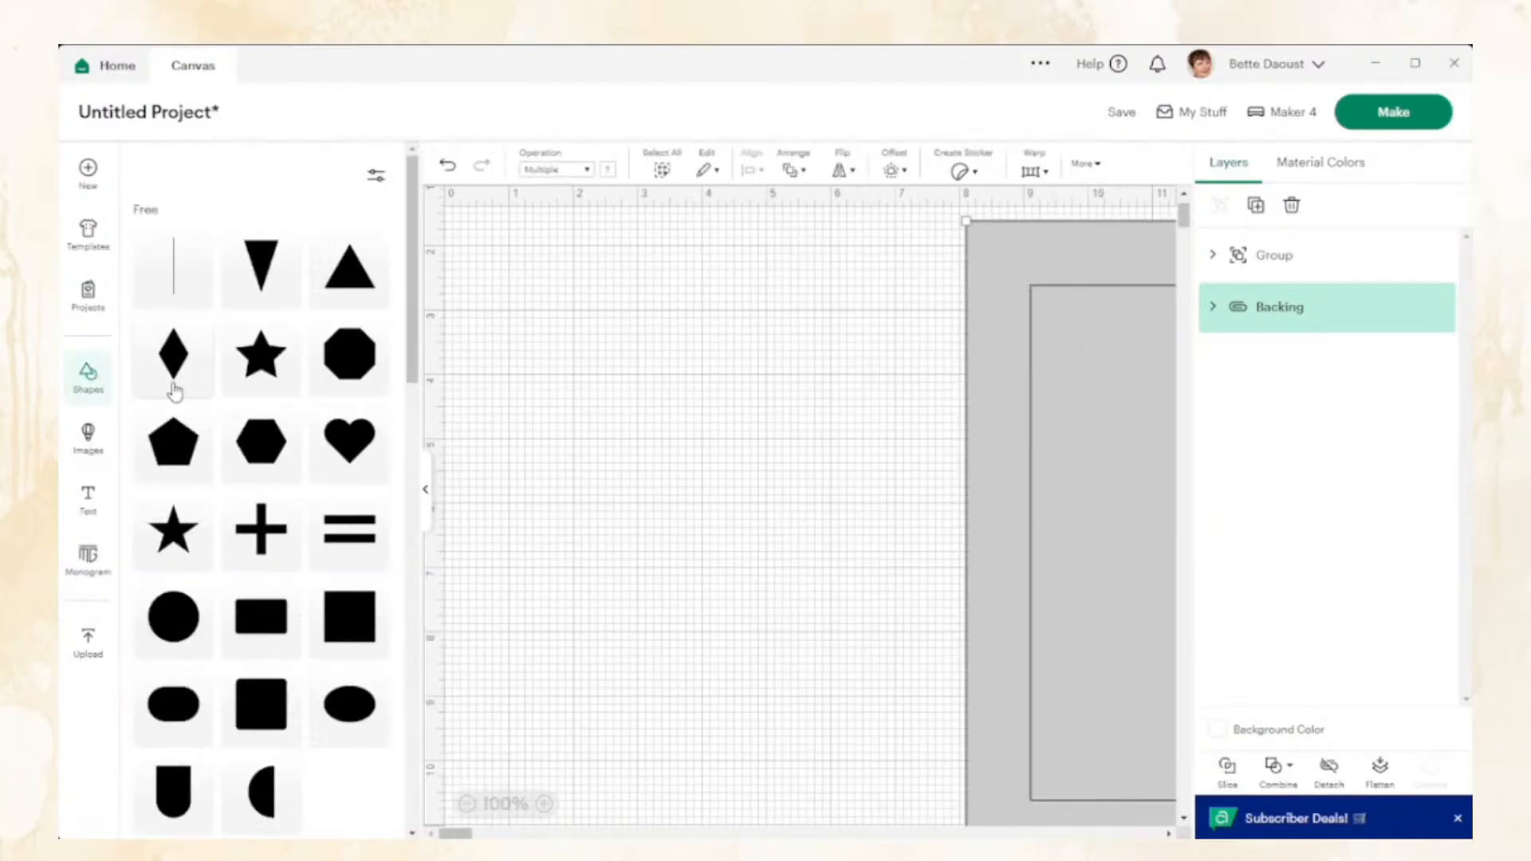
left_click(347, 604)
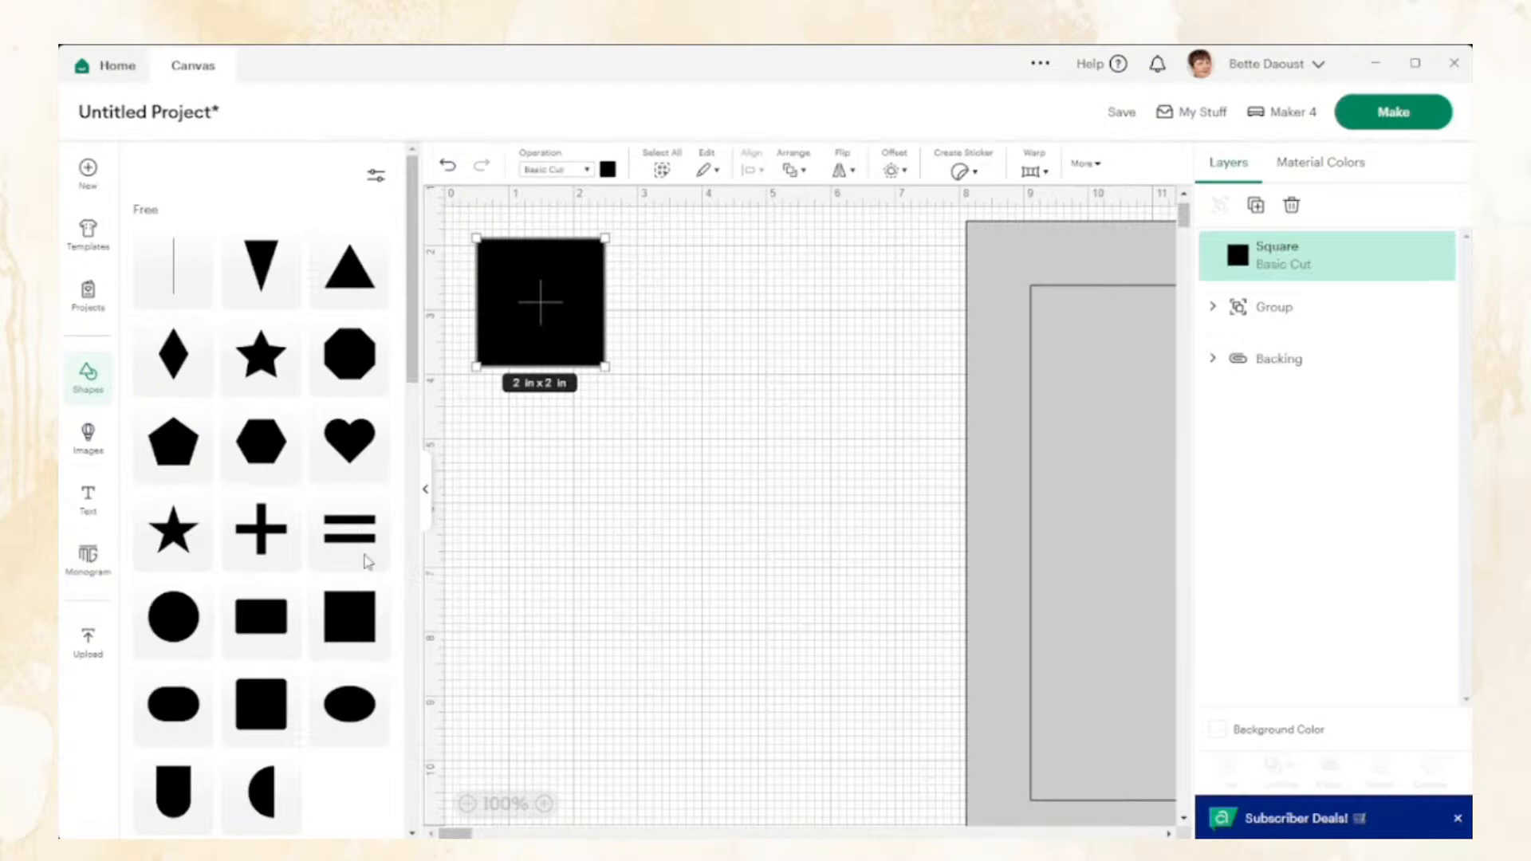
left_click(426, 489)
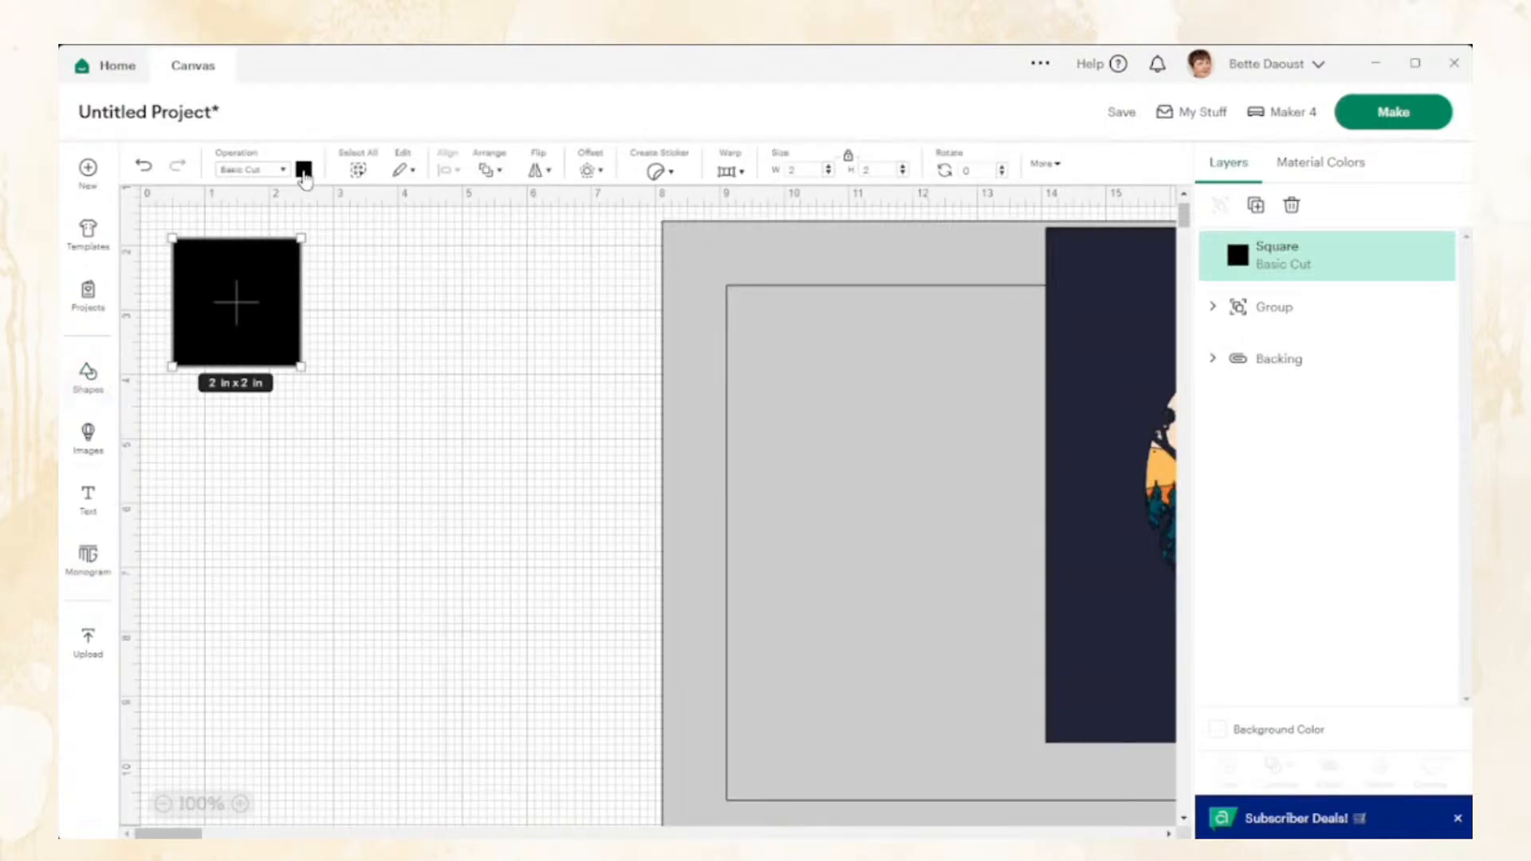
left_click(304, 170)
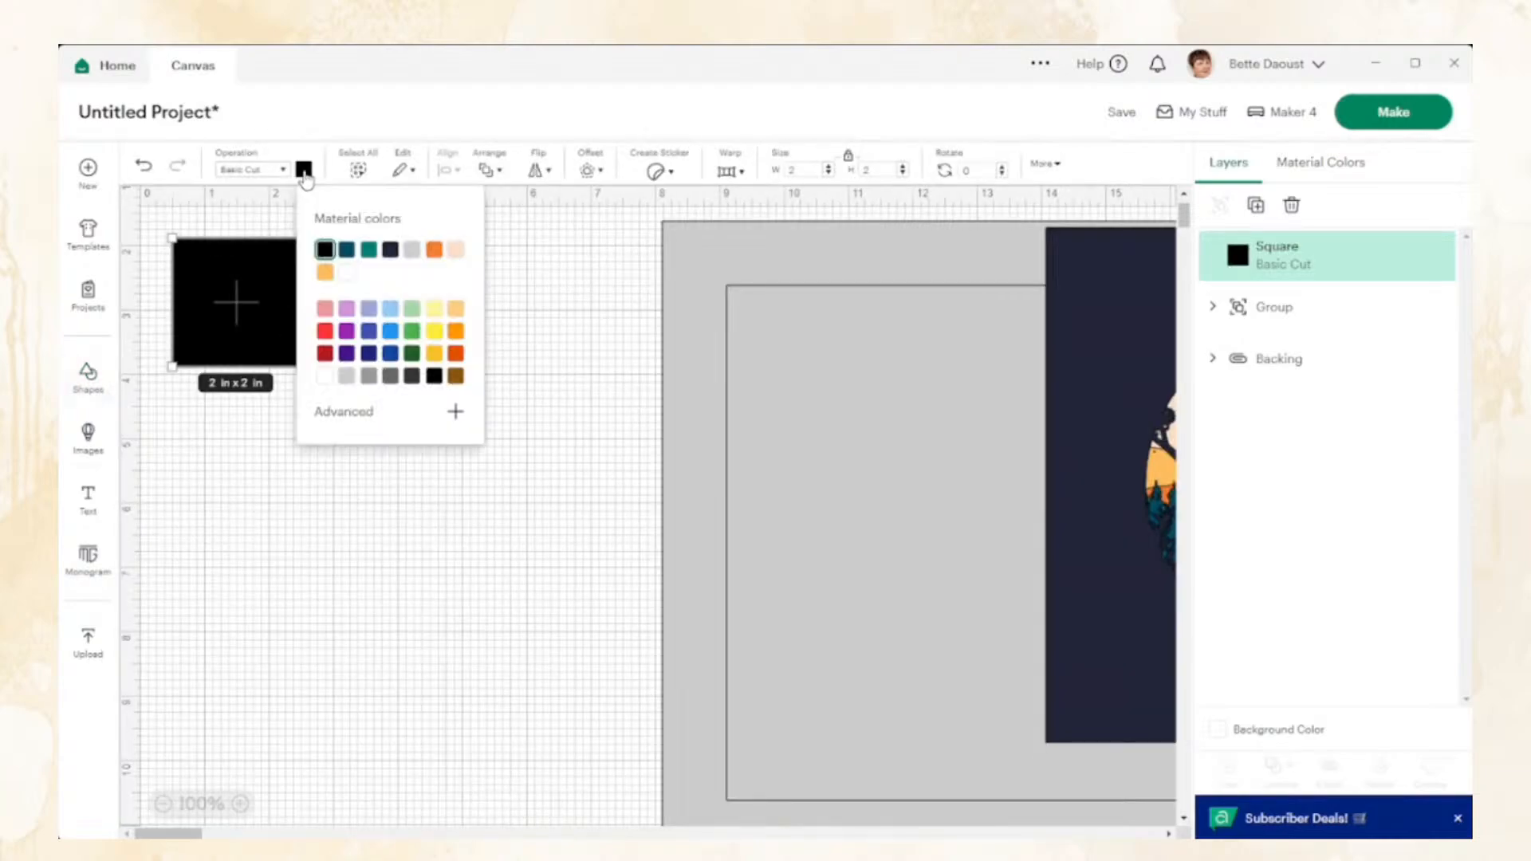
left_click(456, 376)
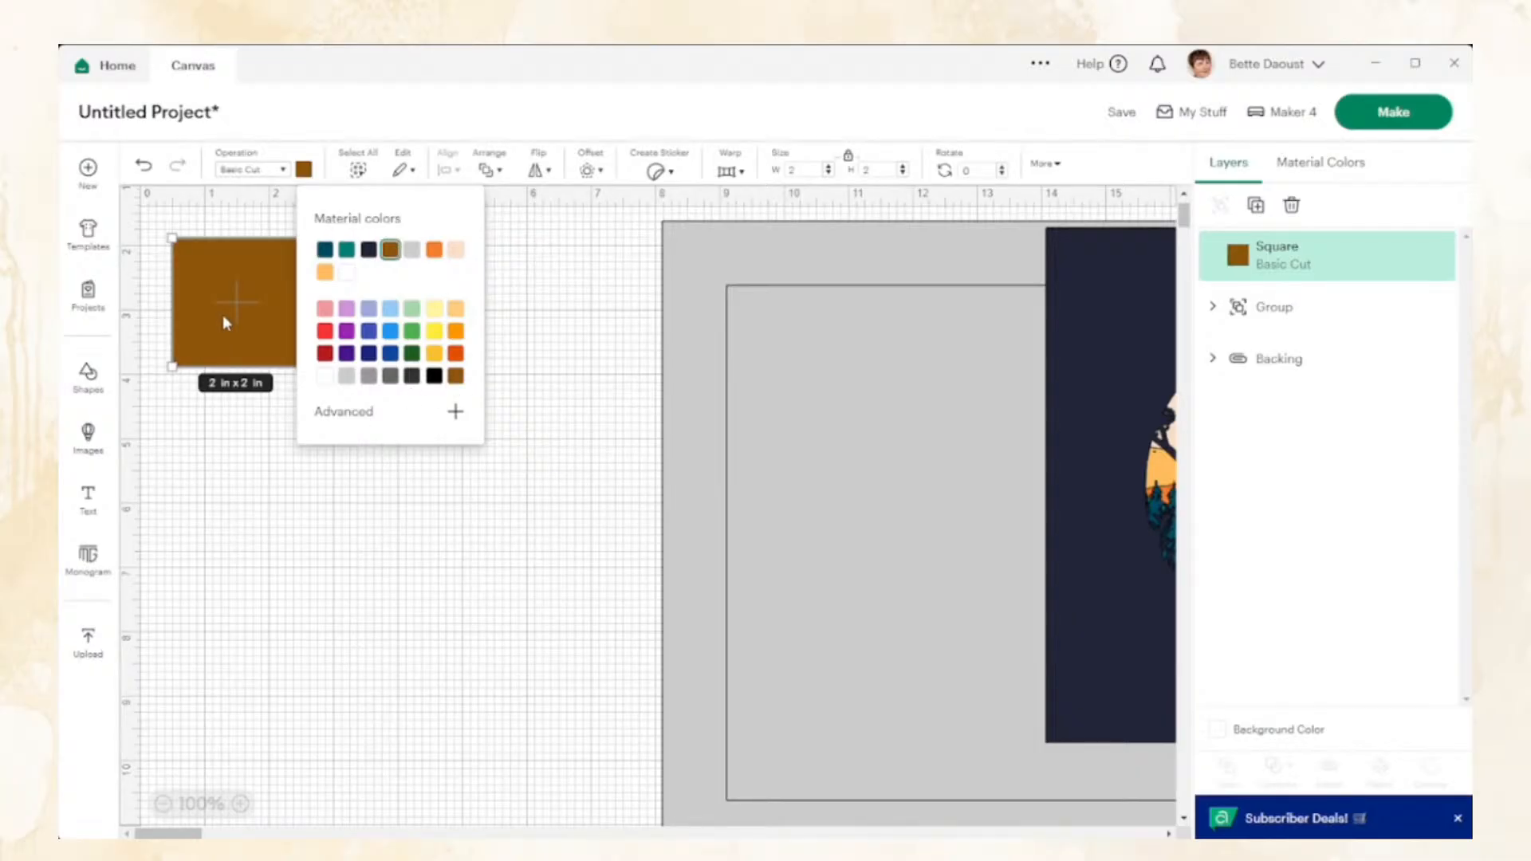
left_click_drag(226, 328, 361, 336)
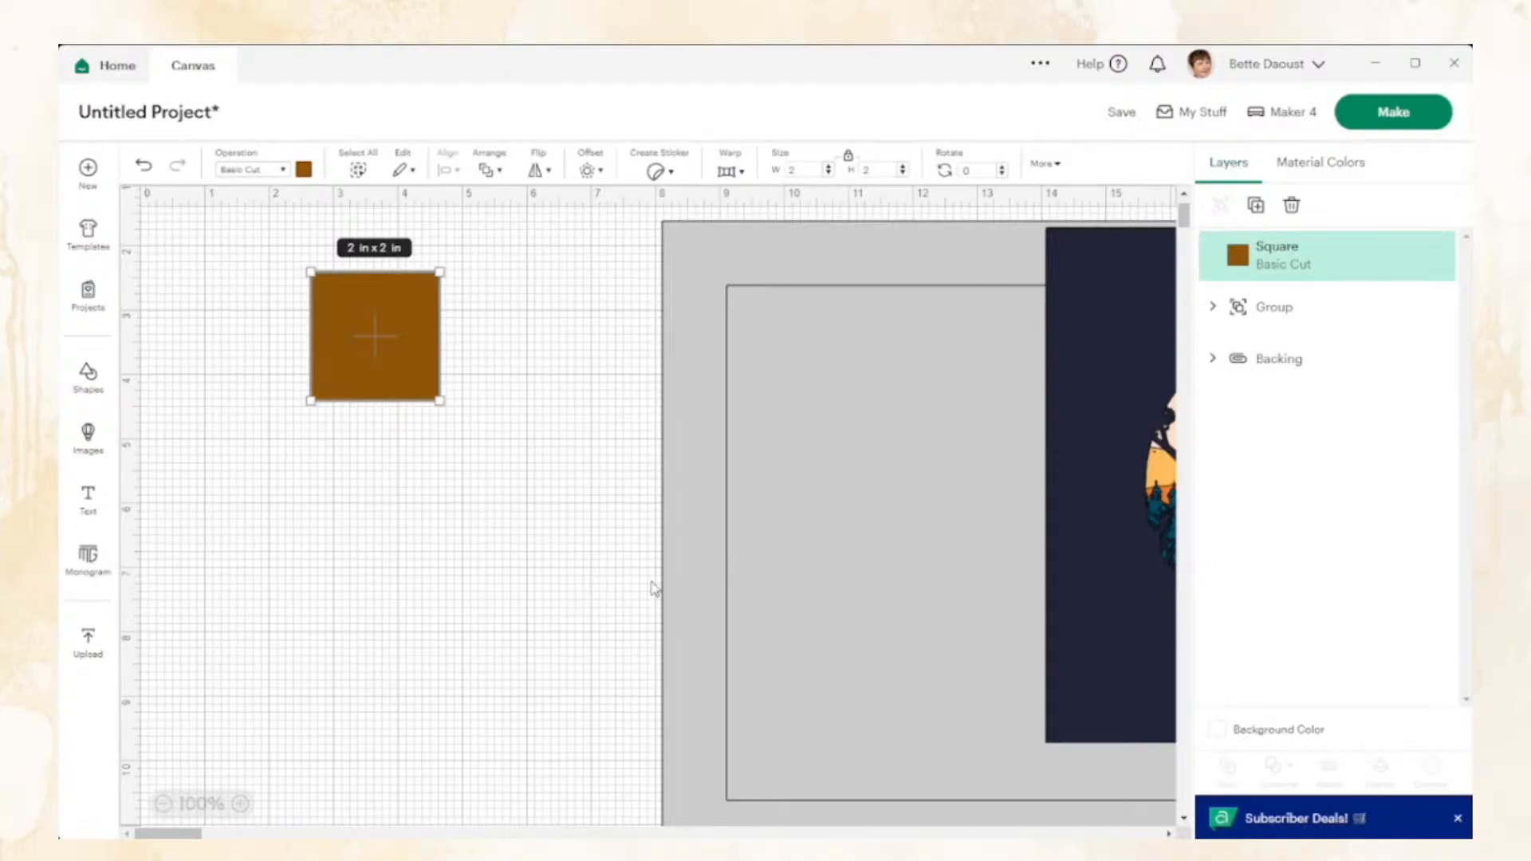
Unlock the brown square's proportions, resize it to 1 x 8 in and shift it slightly left
left_click(848, 157)
double_click(813, 169)
type("1")
key("Tab")
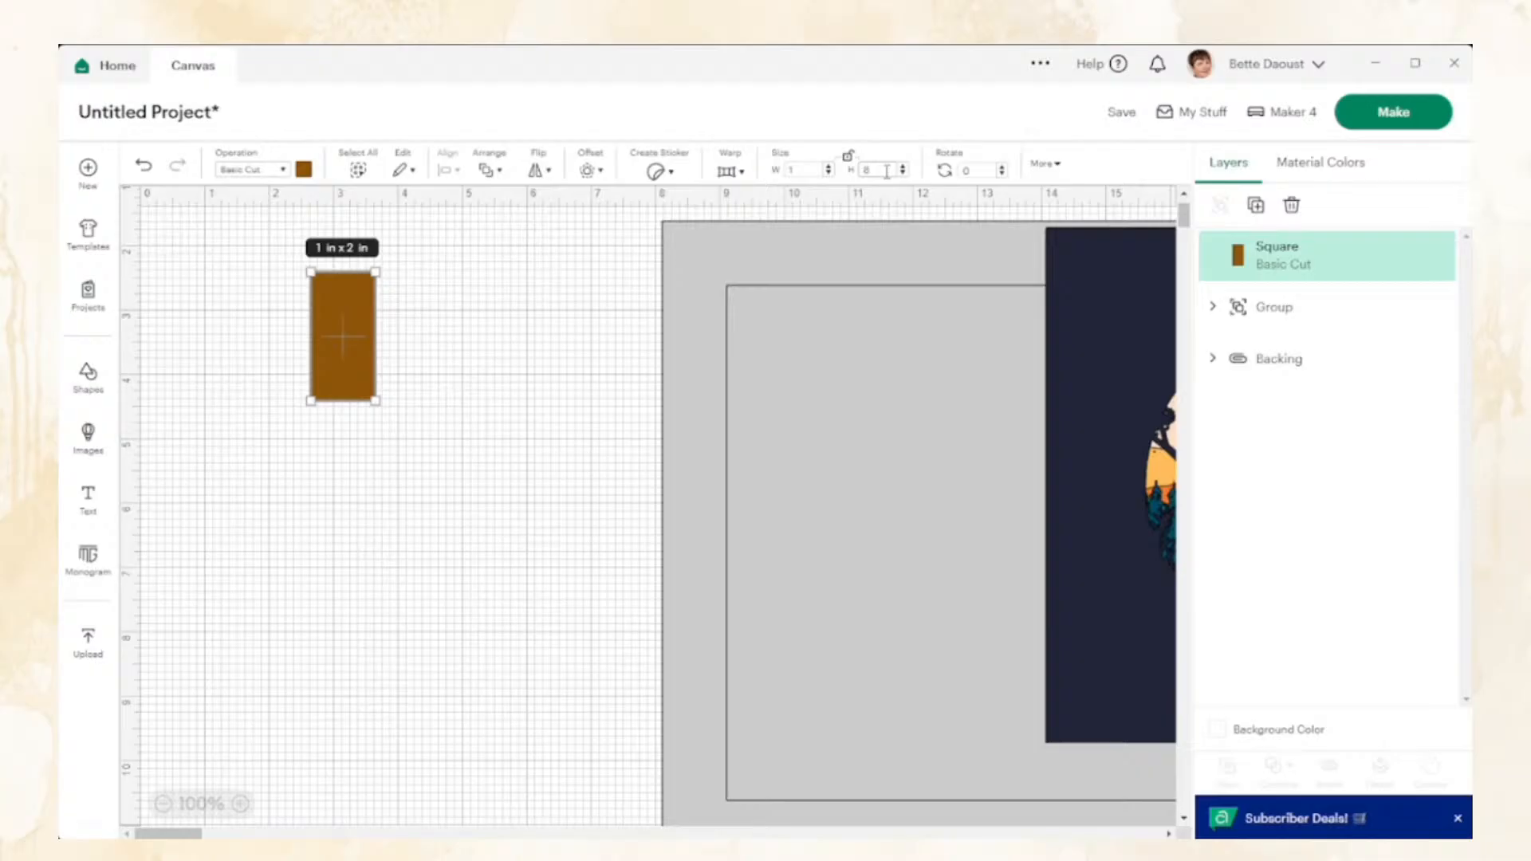
type("8")
key("Return")
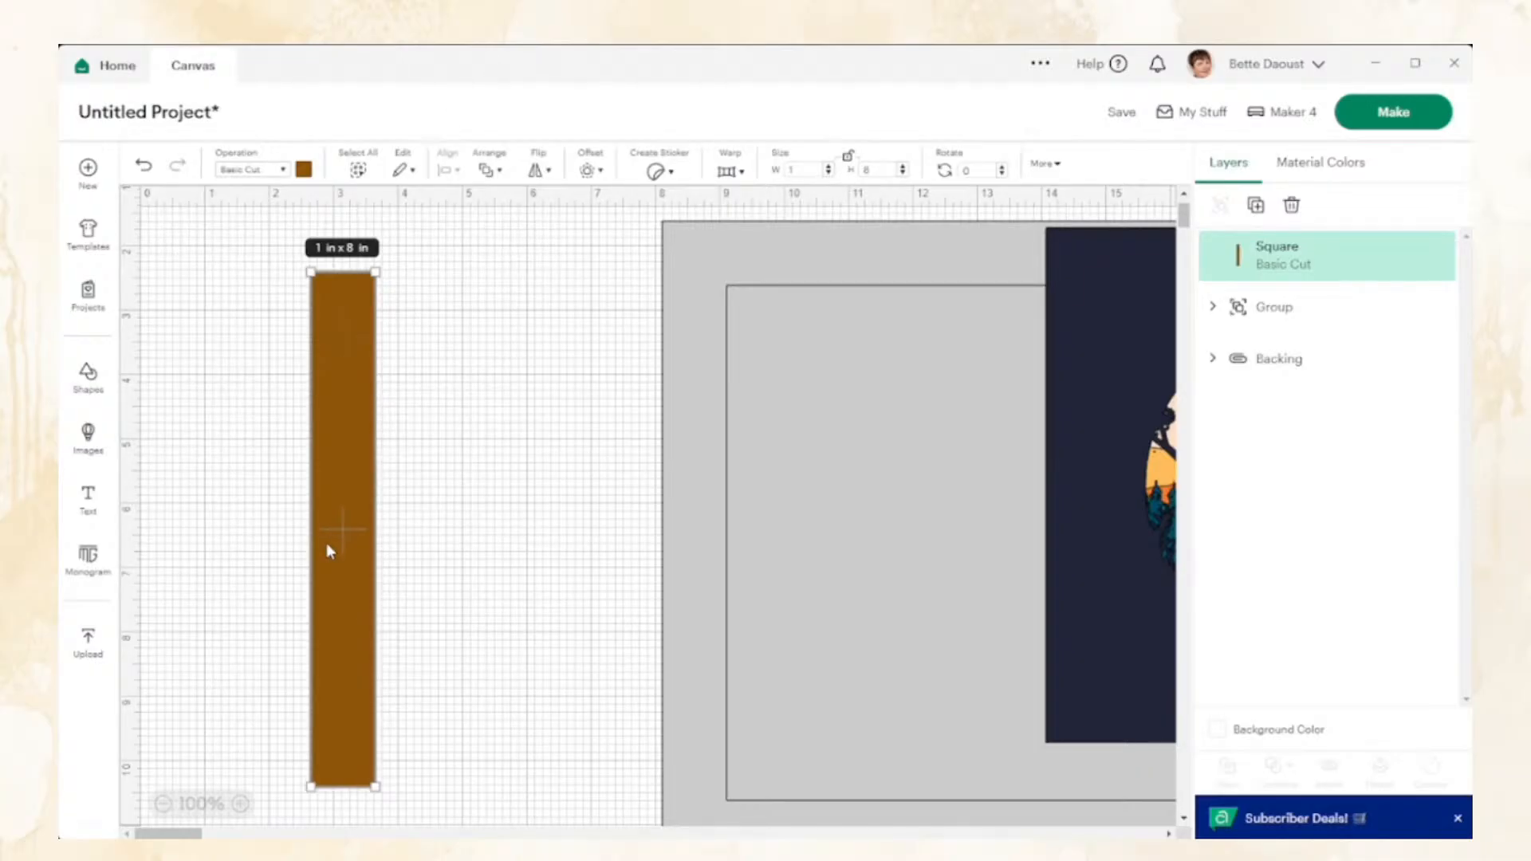
left_click_drag(331, 555, 292, 573)
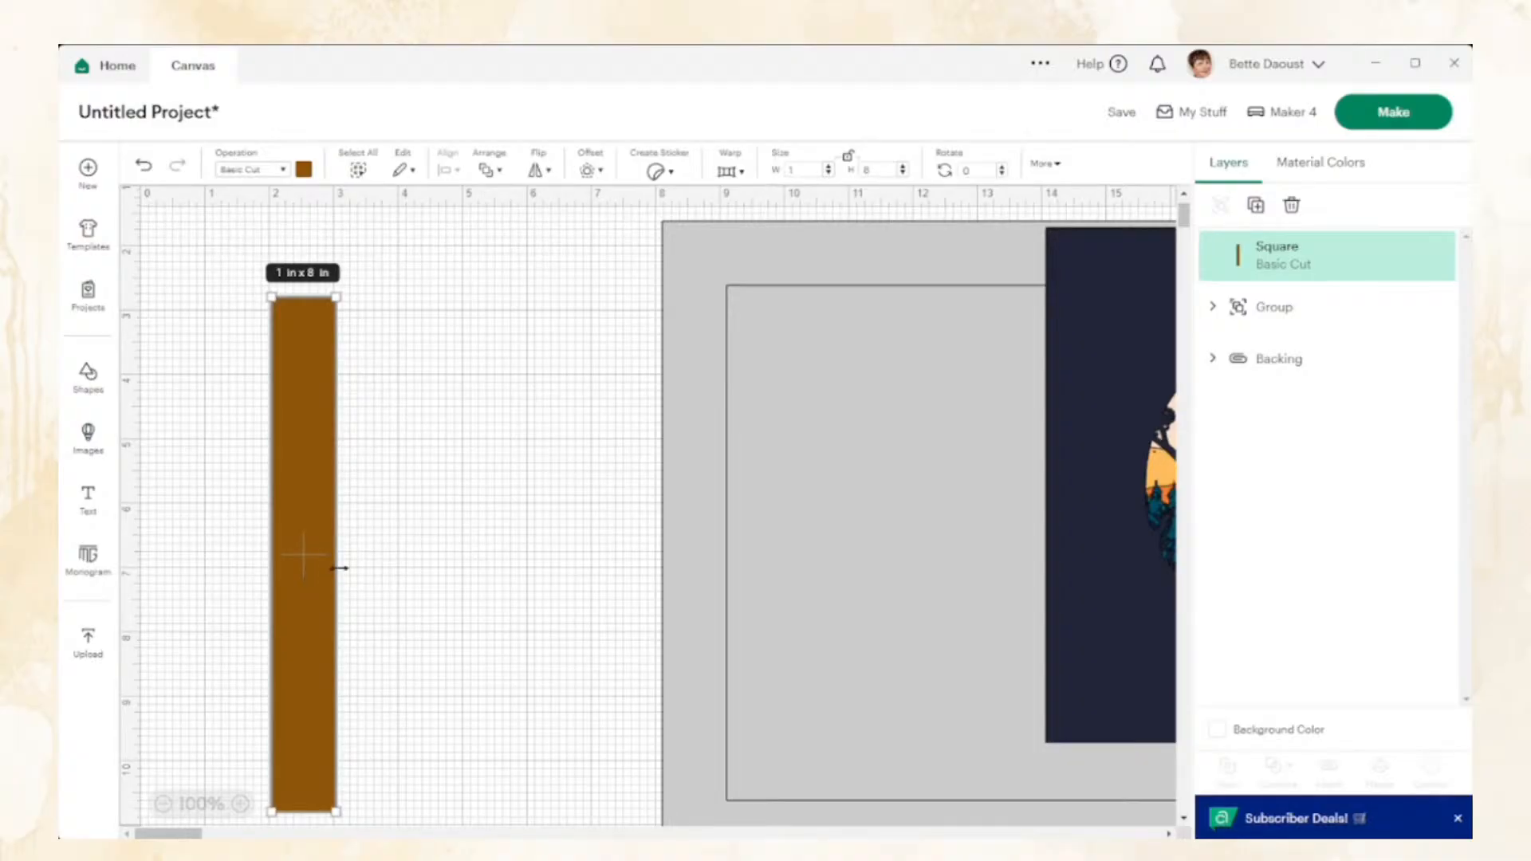
Set the brown strip's width to 5 in and lock its proportions again
left_click(805, 169)
key("Return")
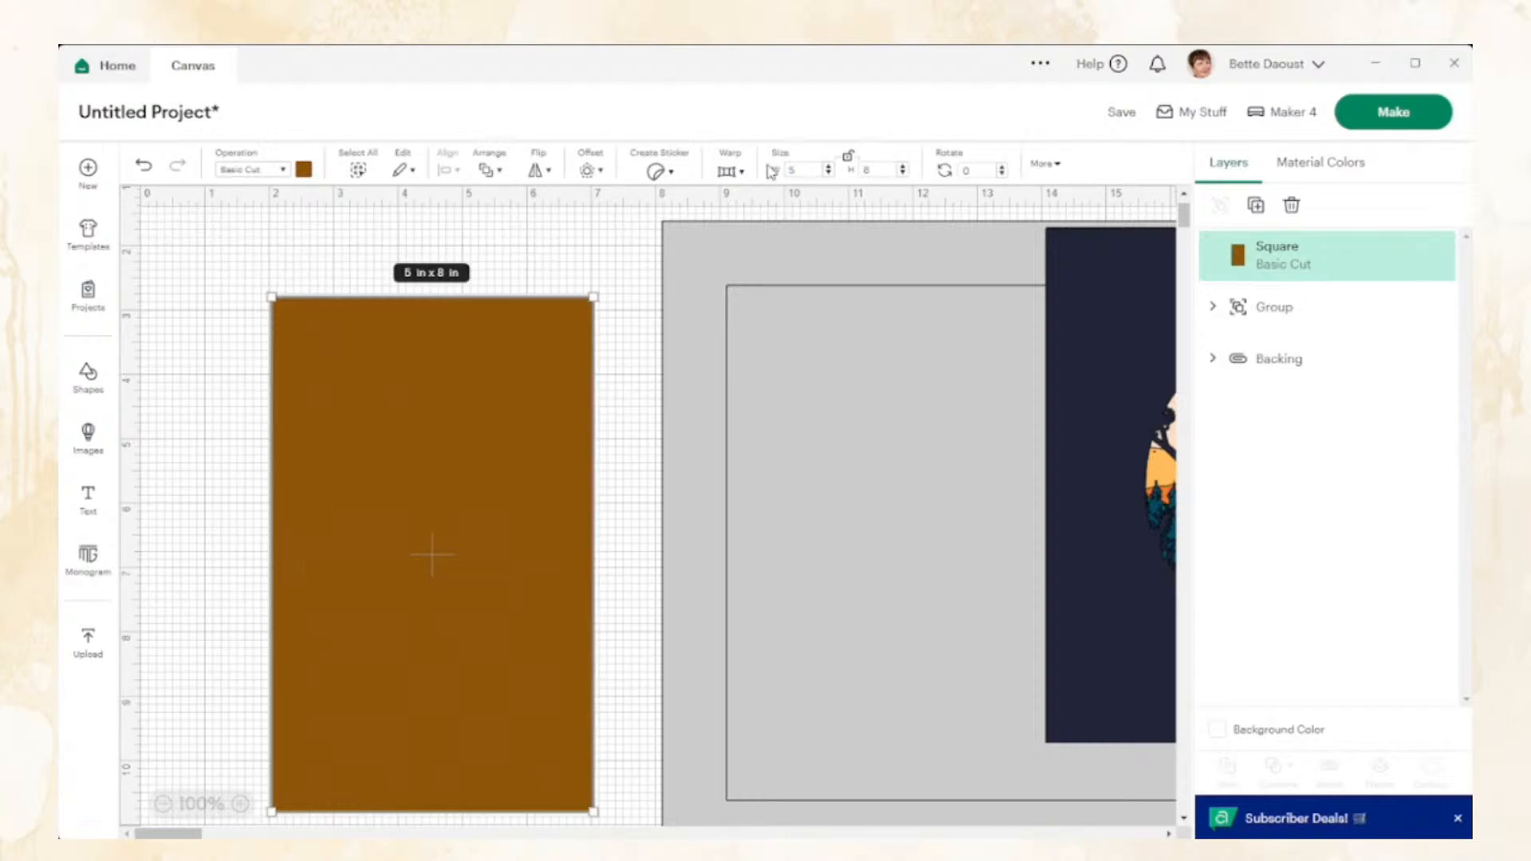
left_click(848, 160)
Position the brown rectangle at X 1 and Y 1
scroll(684, 434, "up", 3)
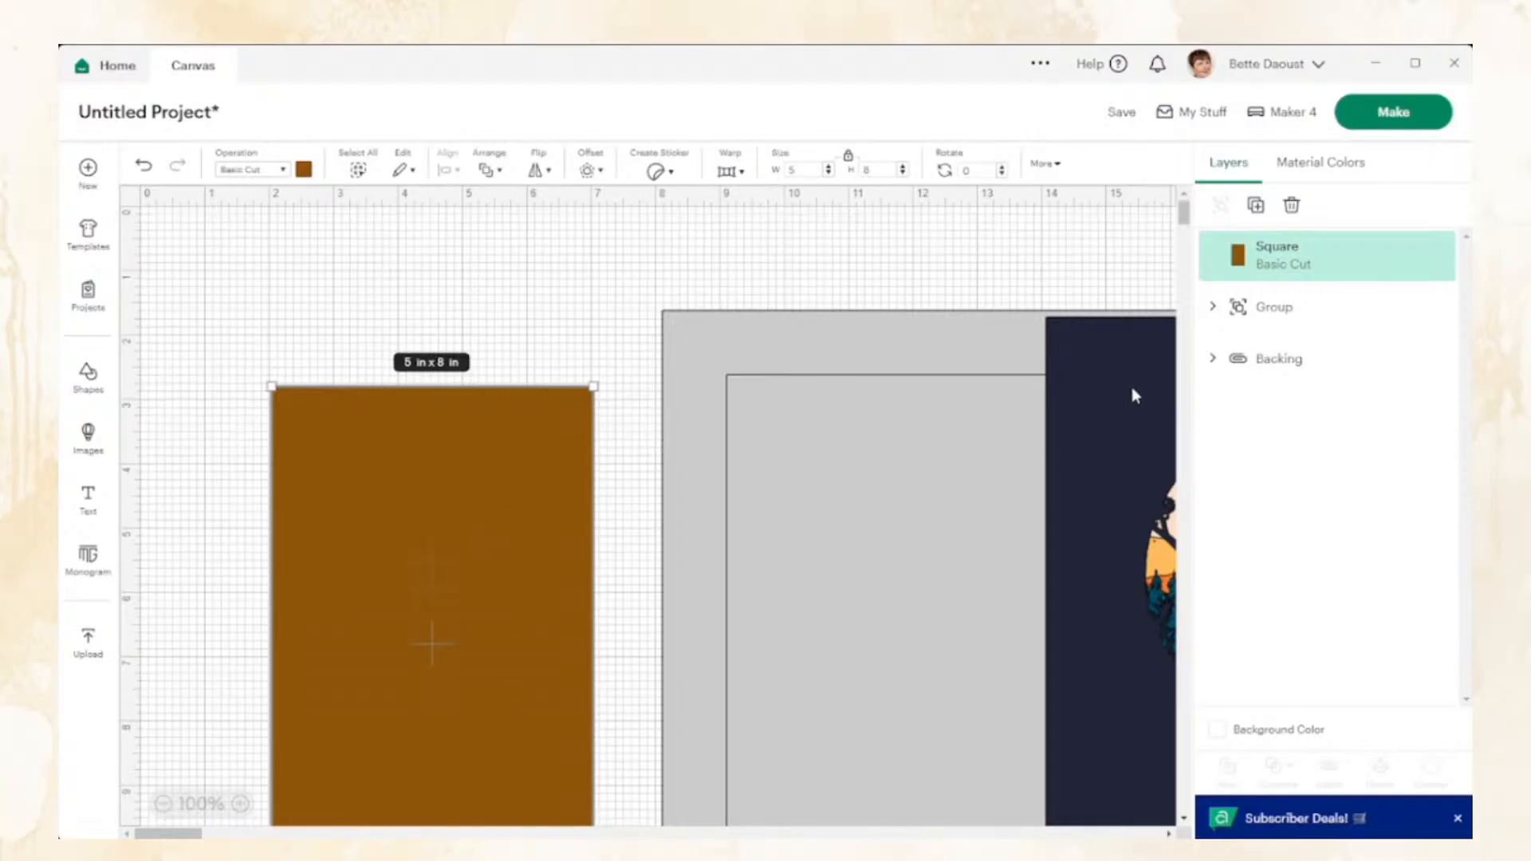
left_click(1048, 165)
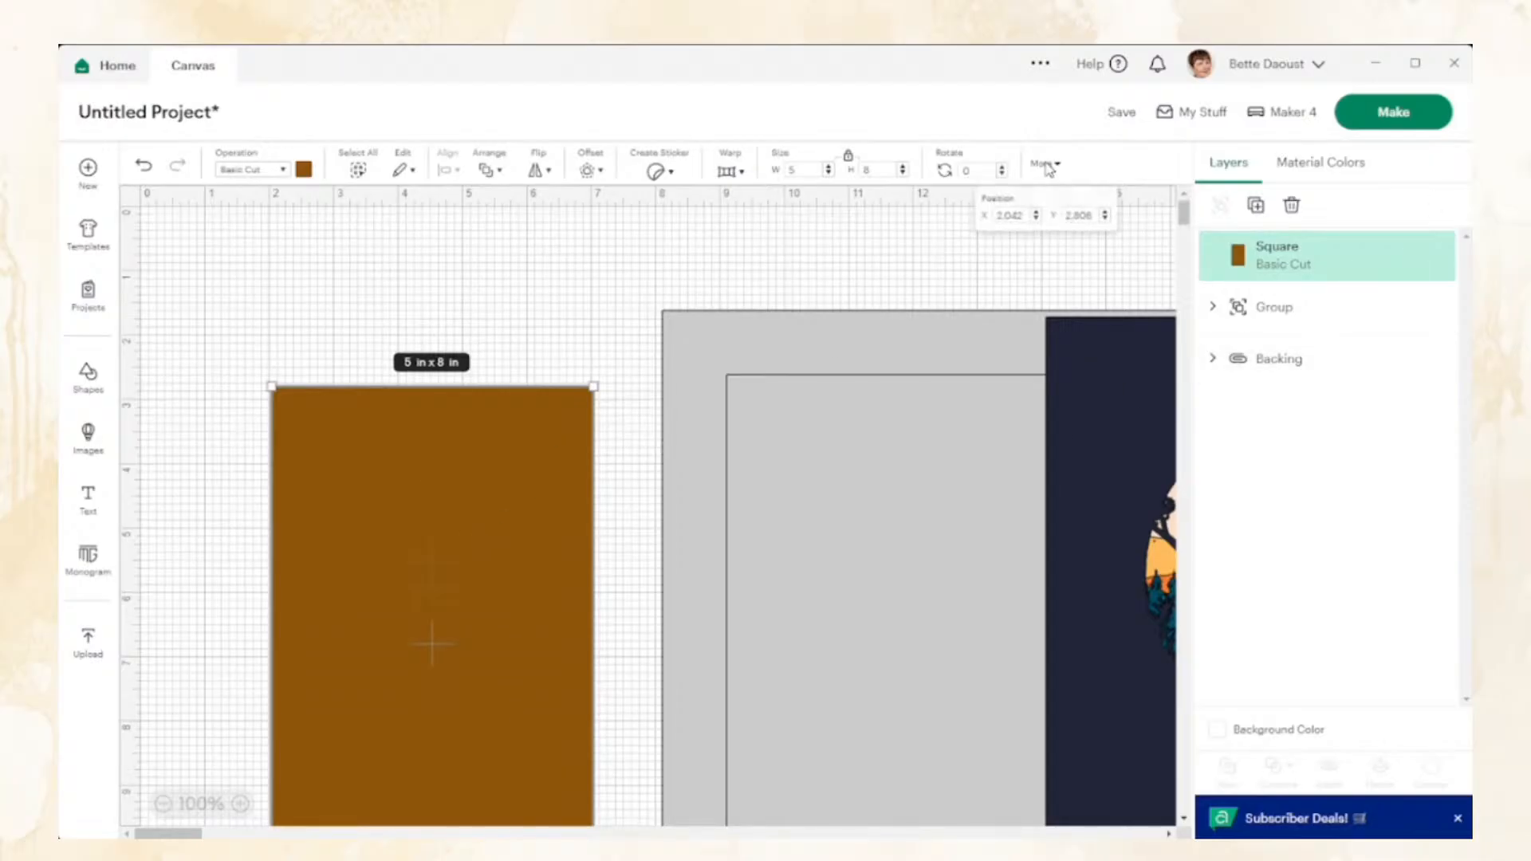
left_click(1011, 216)
type("1")
key("Tab")
type("1")
key("Tab")
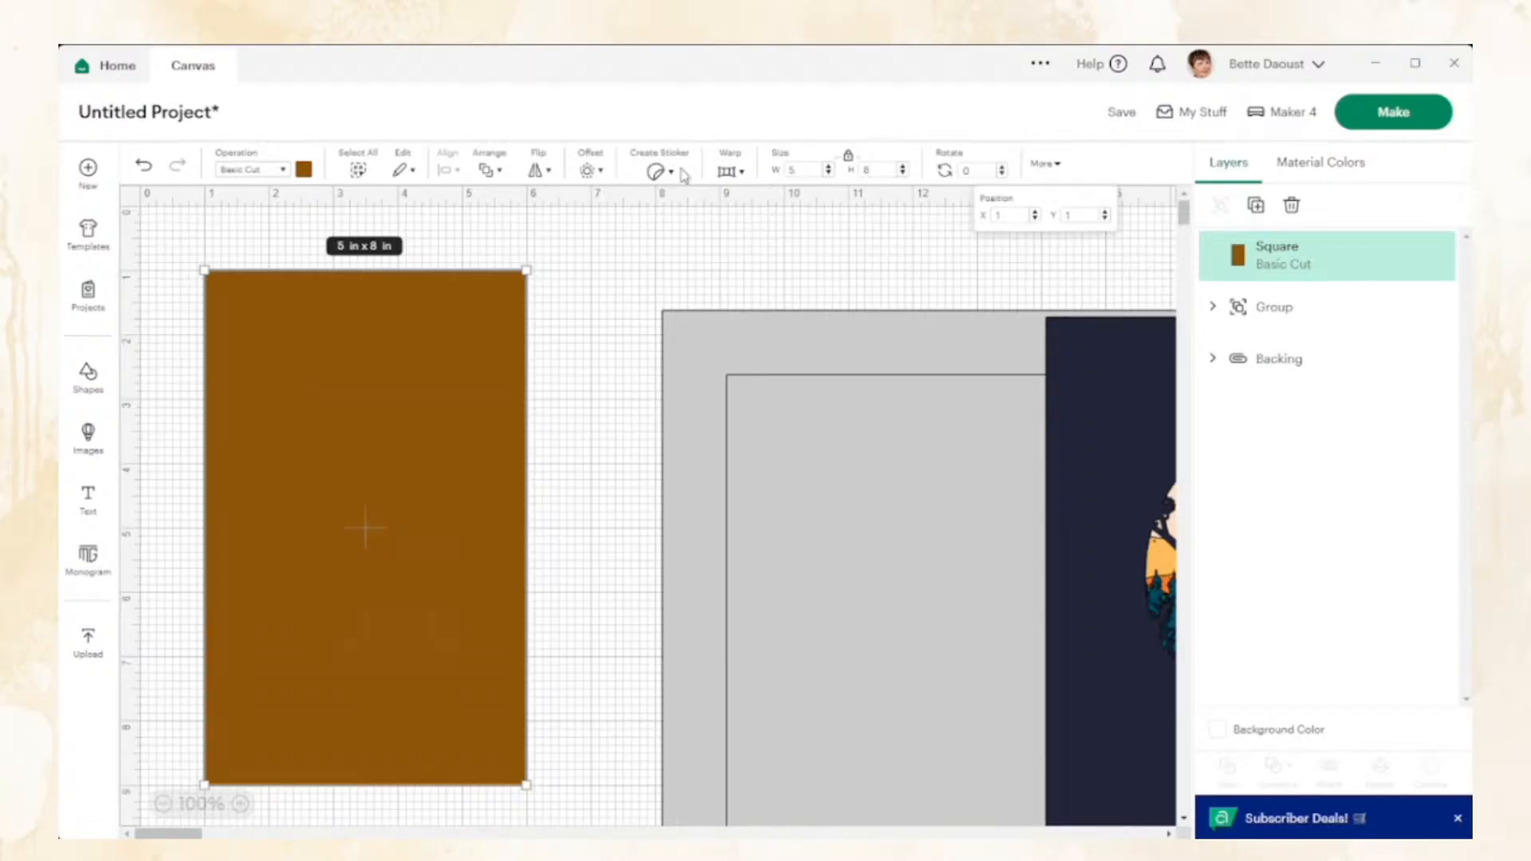
Insert a score line and set its height to 8 in
left_click(88, 375)
left_click(174, 270)
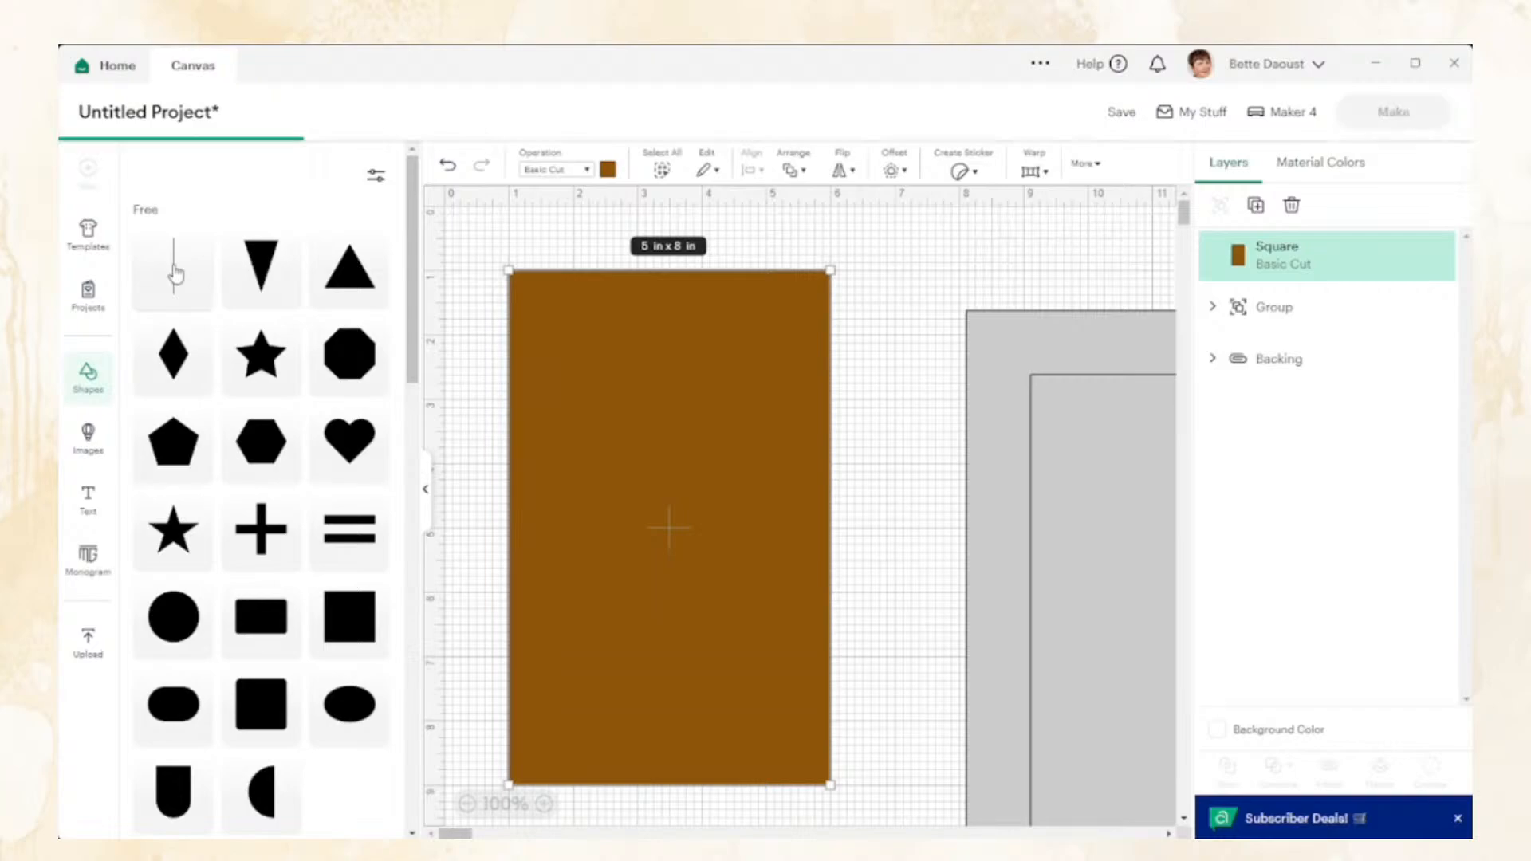
left_click(425, 496)
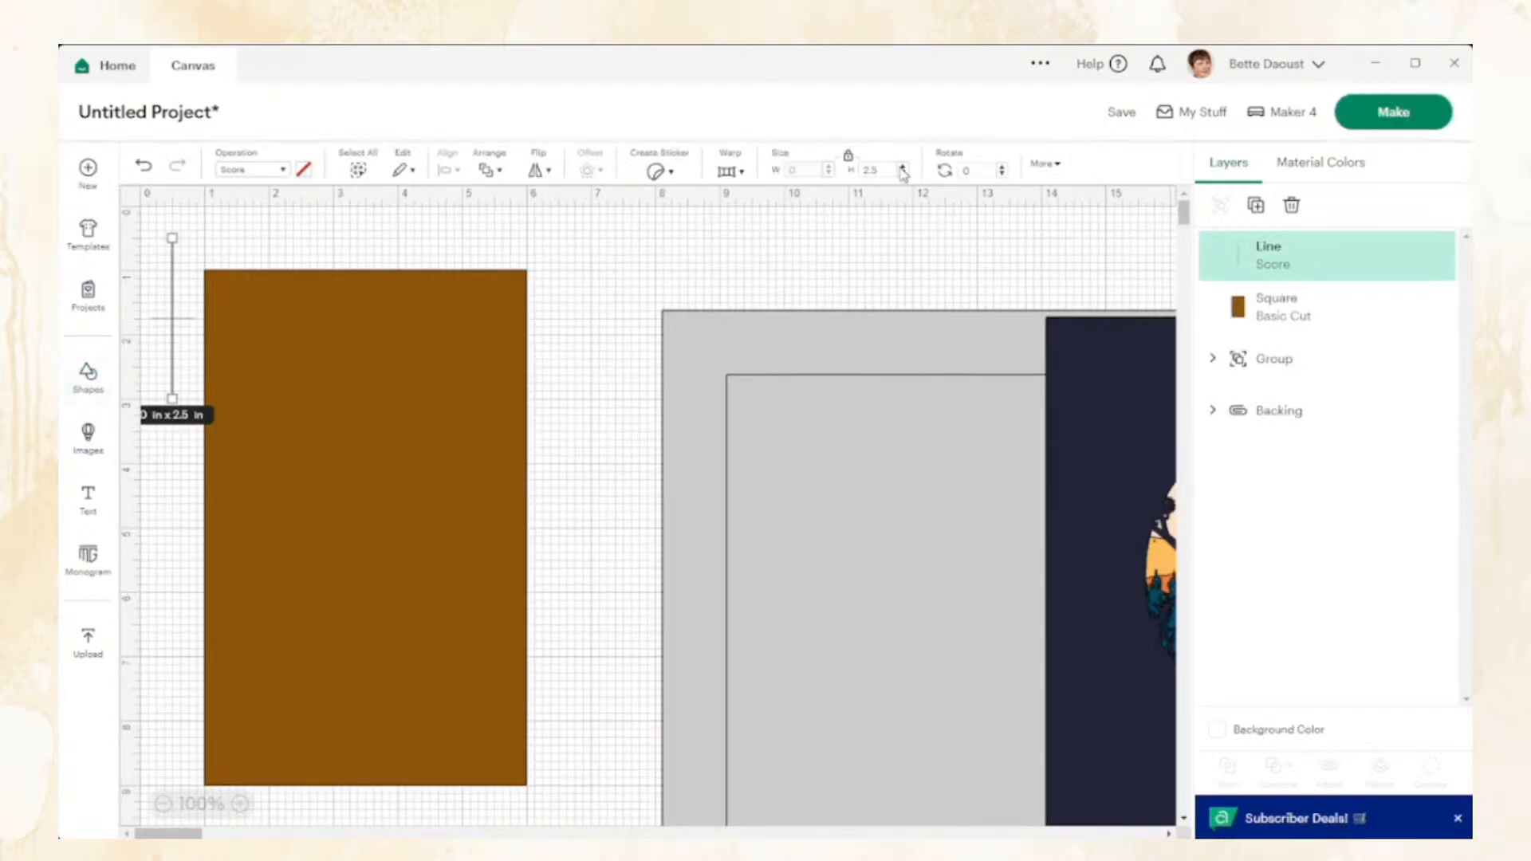
left_click_drag(897, 172, 829, 175)
type("8")
key("Return")
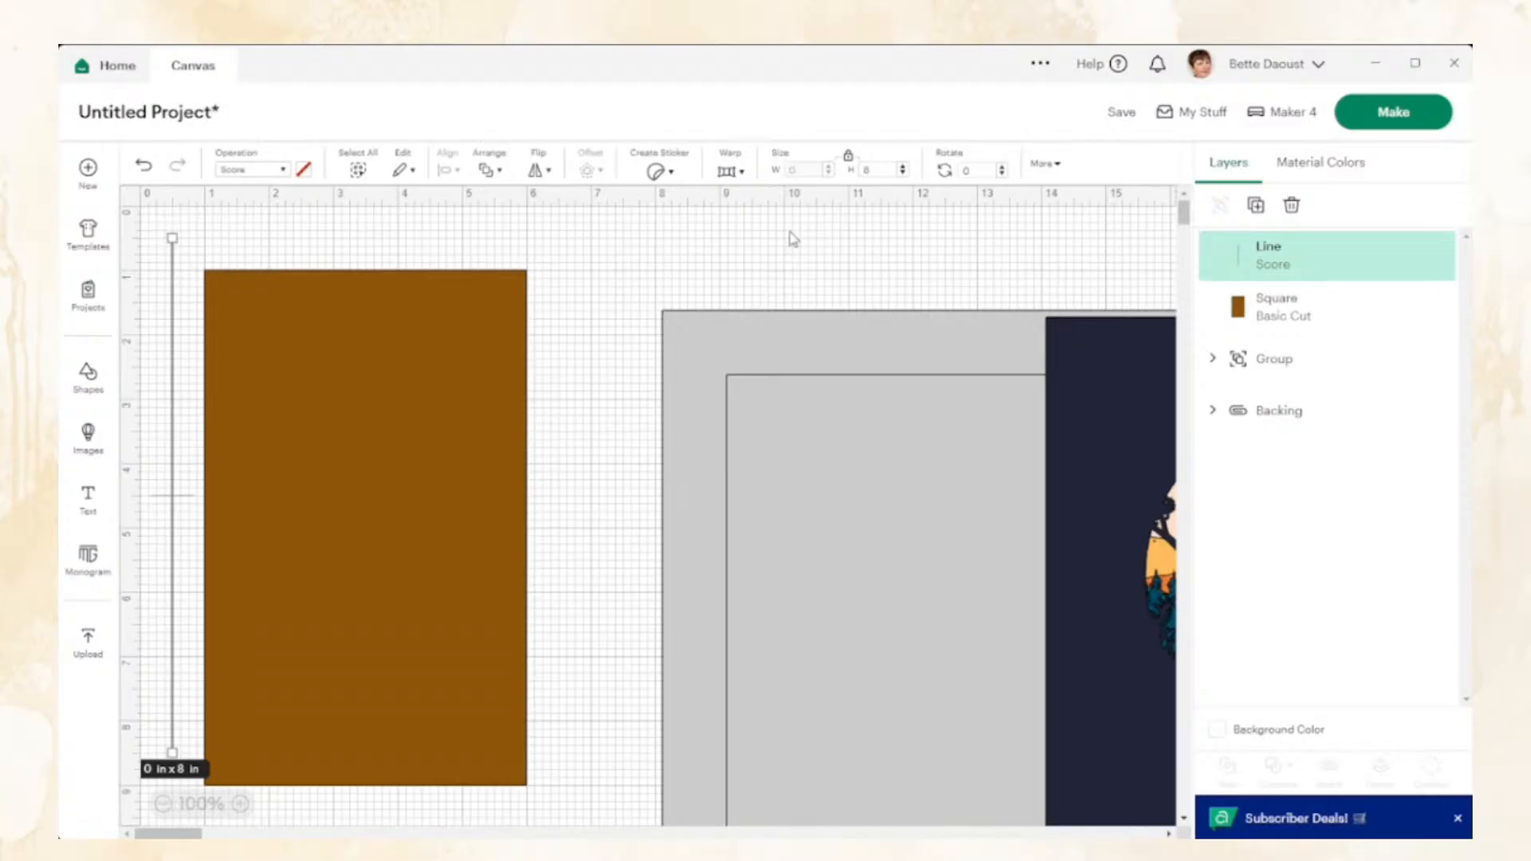
Position the score line on the brown rectangle at X 2 and Y 1
left_click(1045, 165)
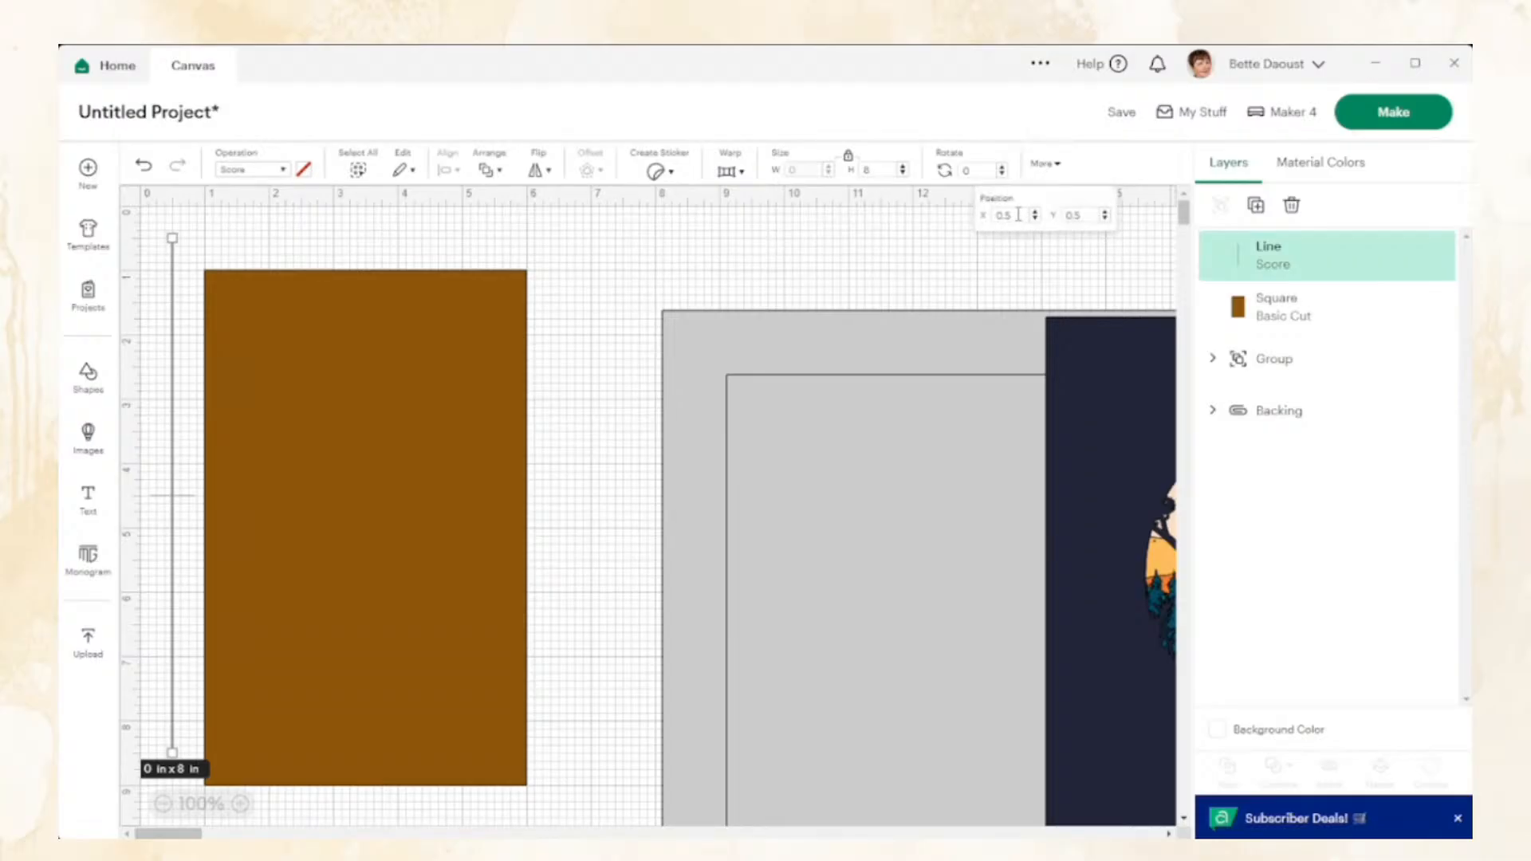
left_click_drag(1019, 215, 993, 216)
type("2")
key("Tab")
type("1")
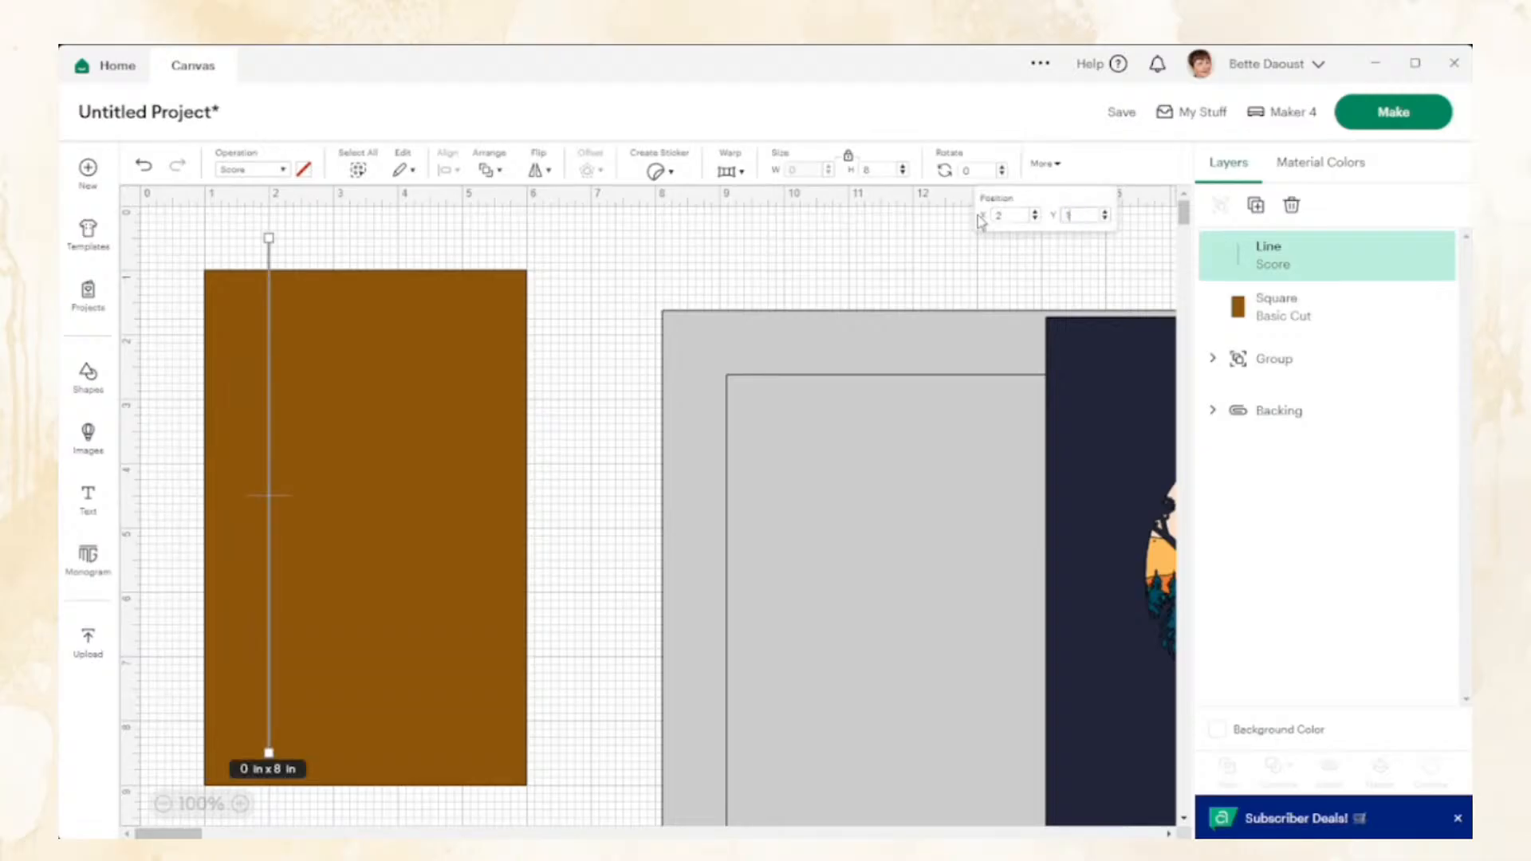
key("Return")
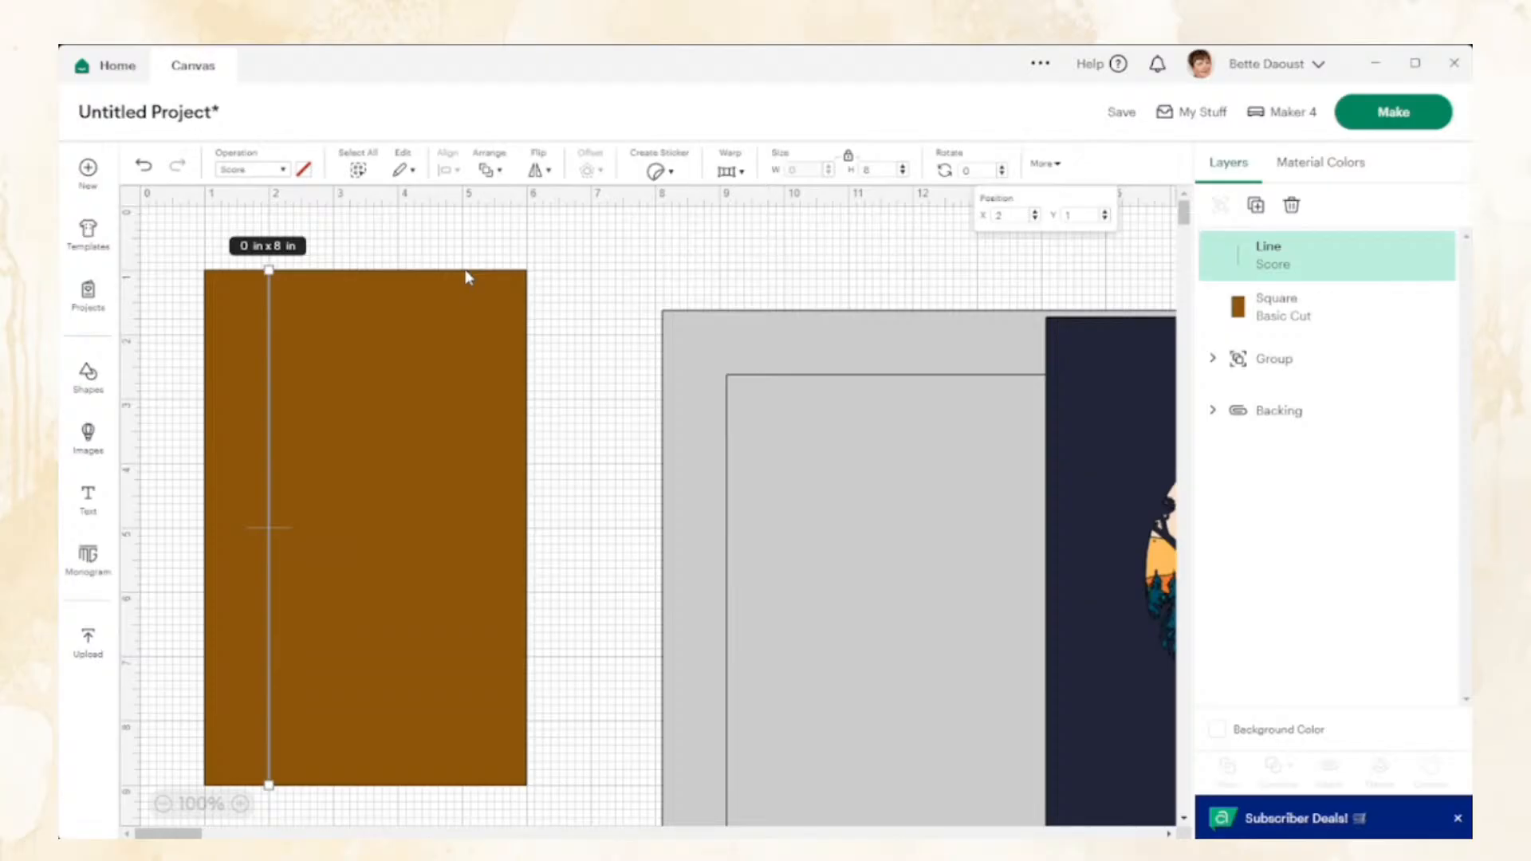
Duplicate the 8 in score line and try to edit the copy's X position
left_click(1258, 209)
left_click(1051, 166)
left_click(1003, 216)
left_click(964, 225)
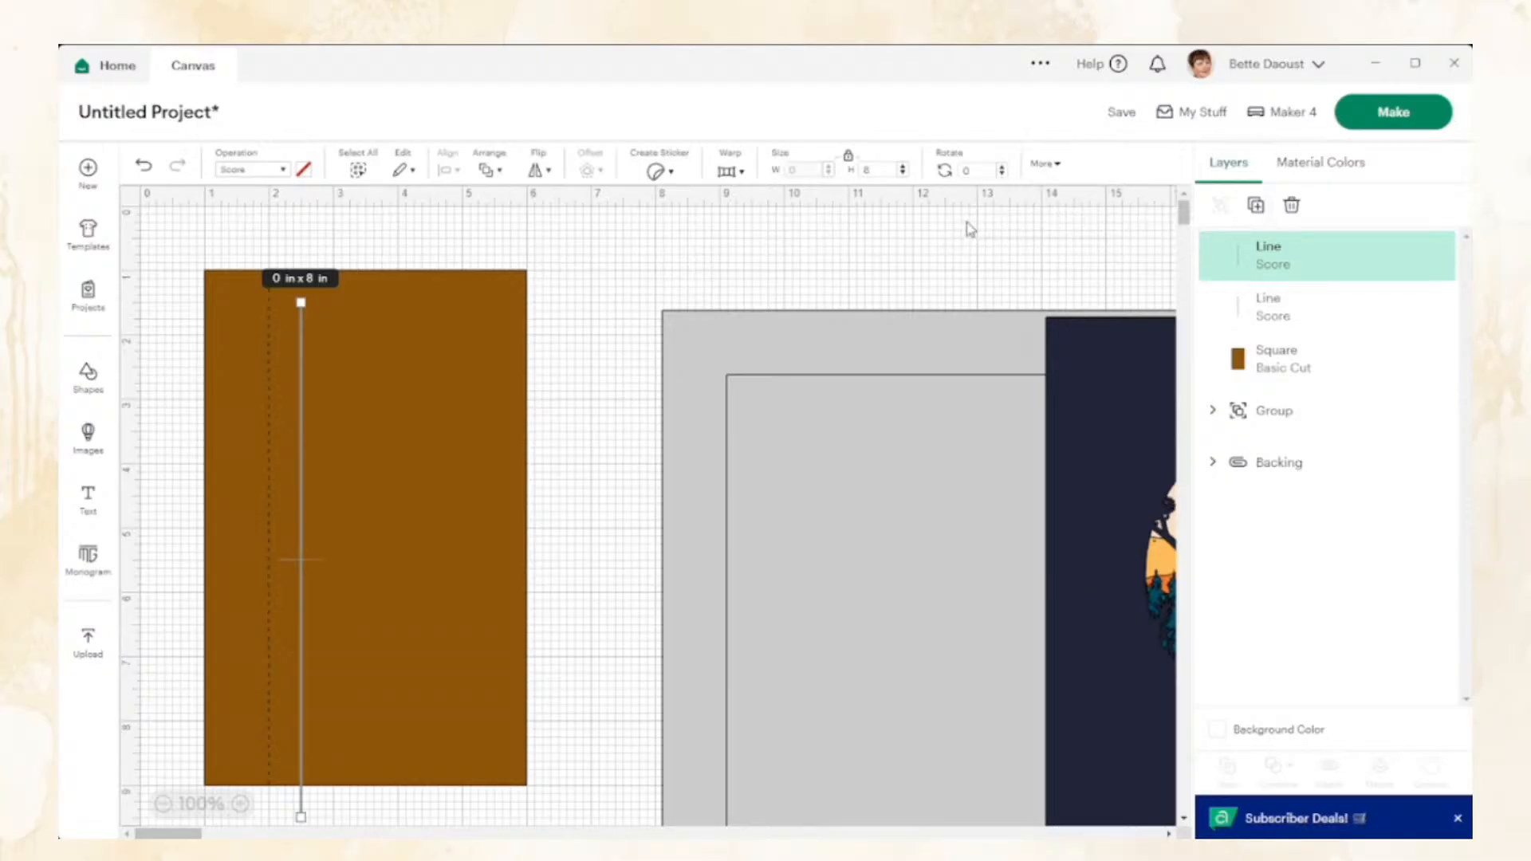
key("Tab")
key("Tab")
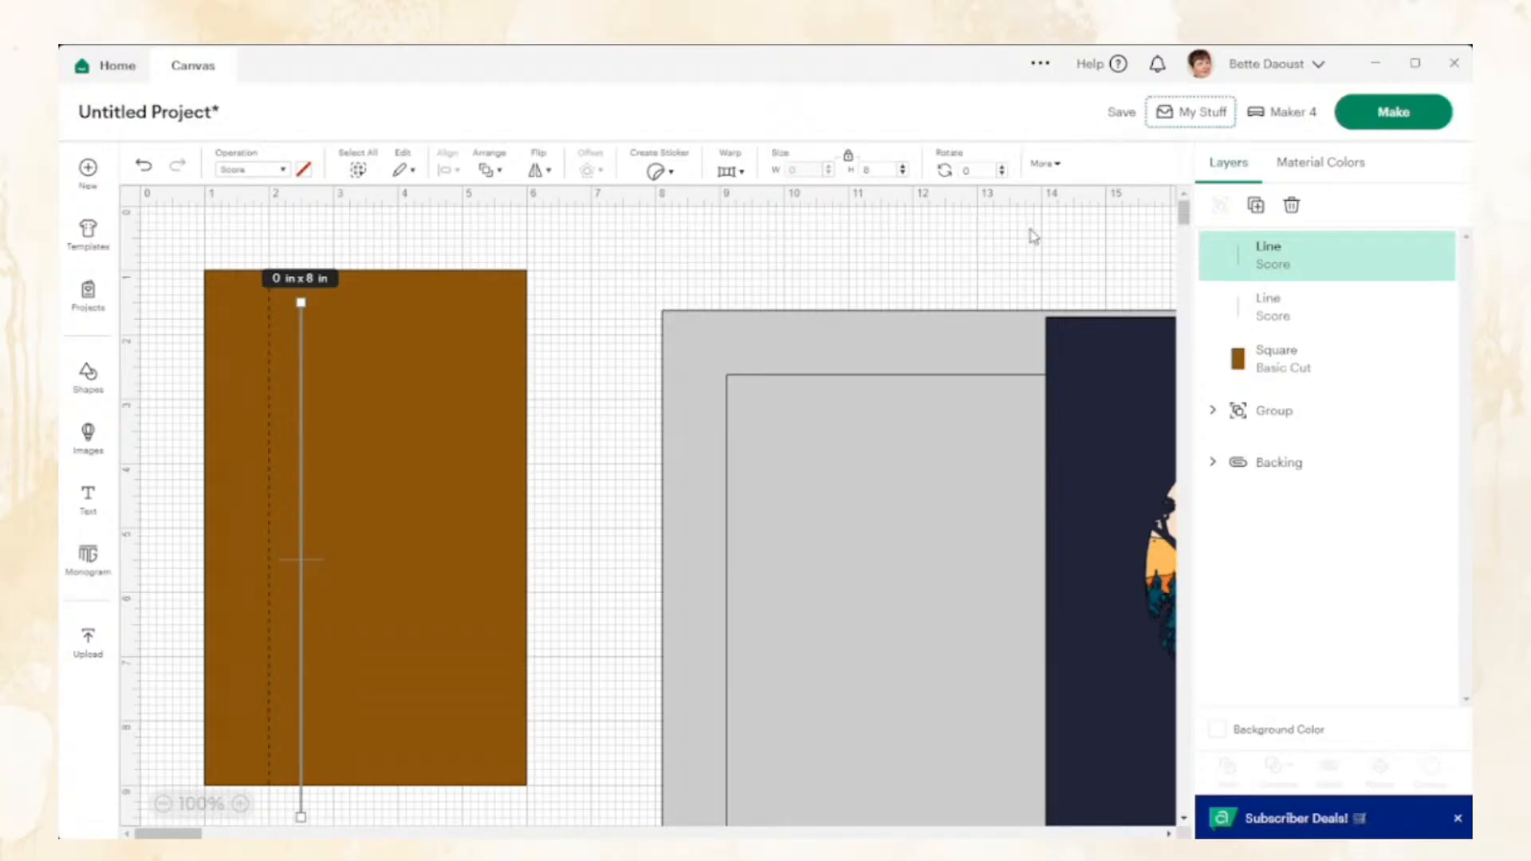
Position the duplicated 8 in score line on the brown rectangle at X 3 and Y 1
left_click(1046, 164)
left_click(957, 215)
left_click(1043, 166)
mouse_move(1038, 171)
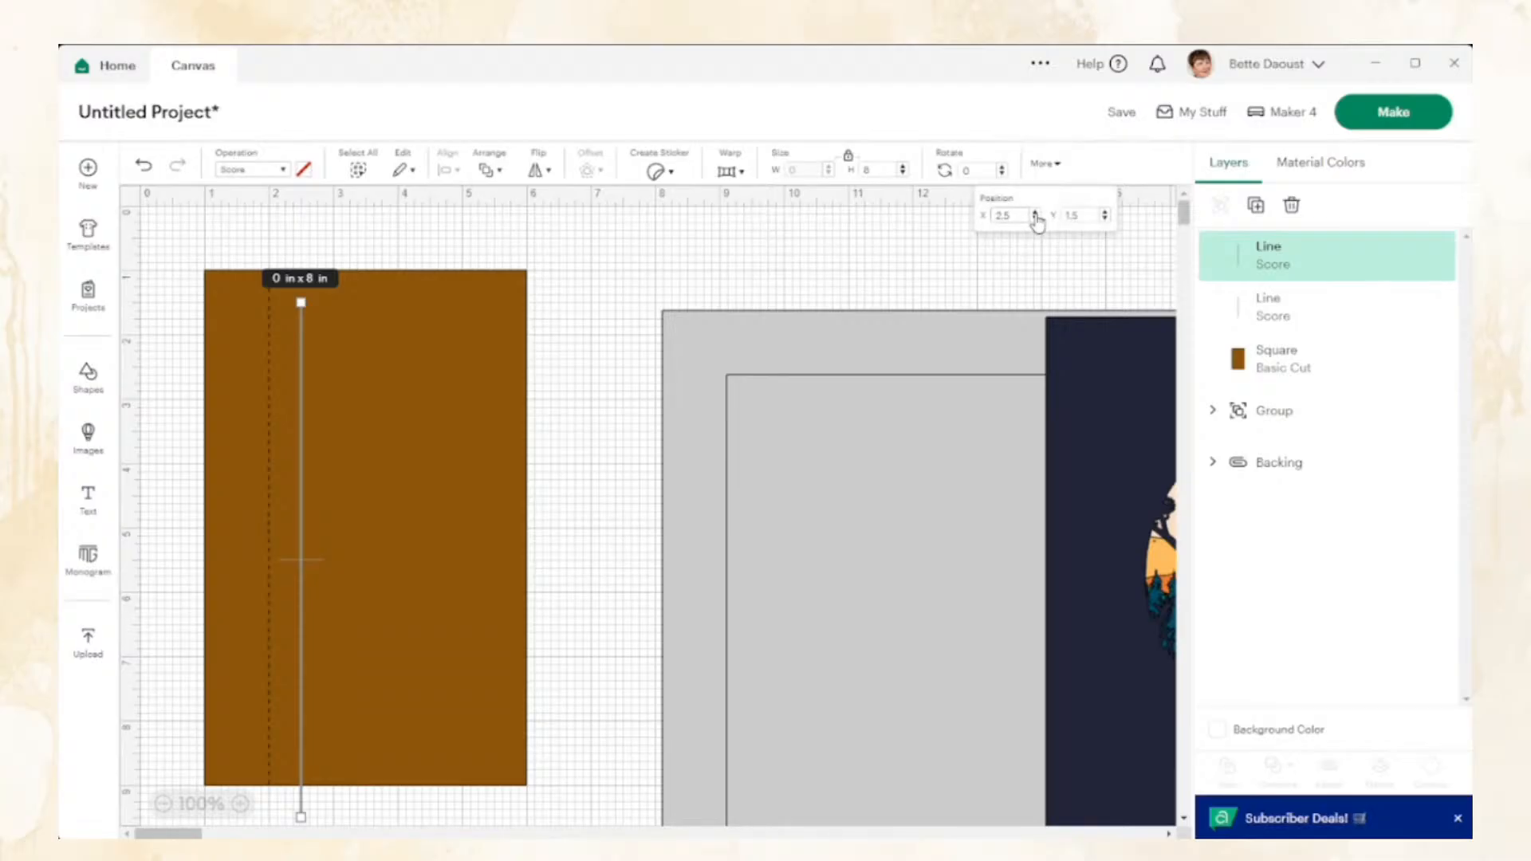
left_click(1035, 215)
left_click(1035, 213)
left_click(1036, 214)
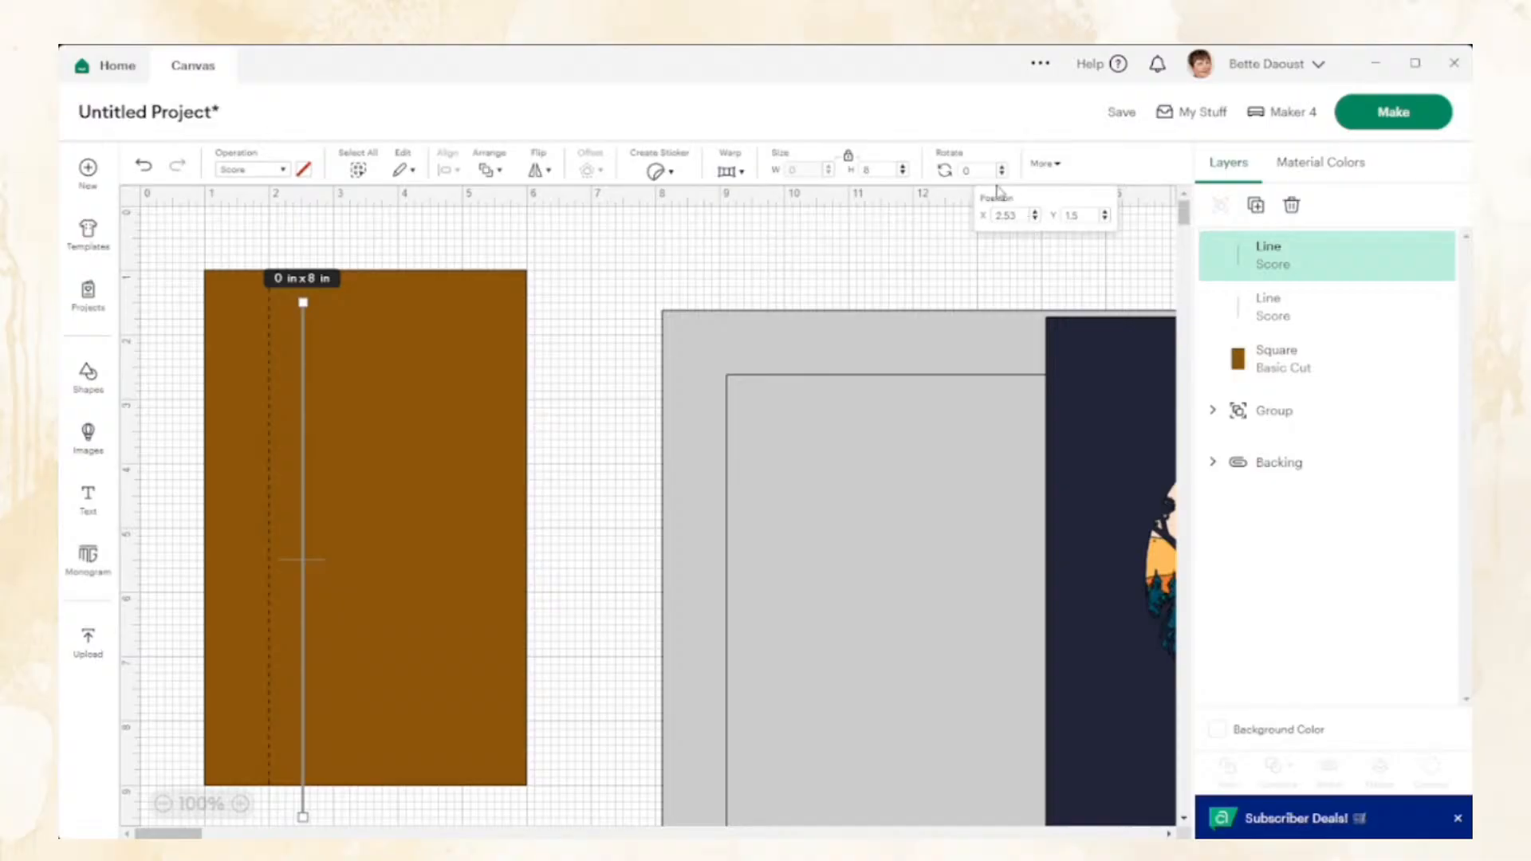
left_click_drag(1020, 215, 983, 220)
type("3")
key("Tab")
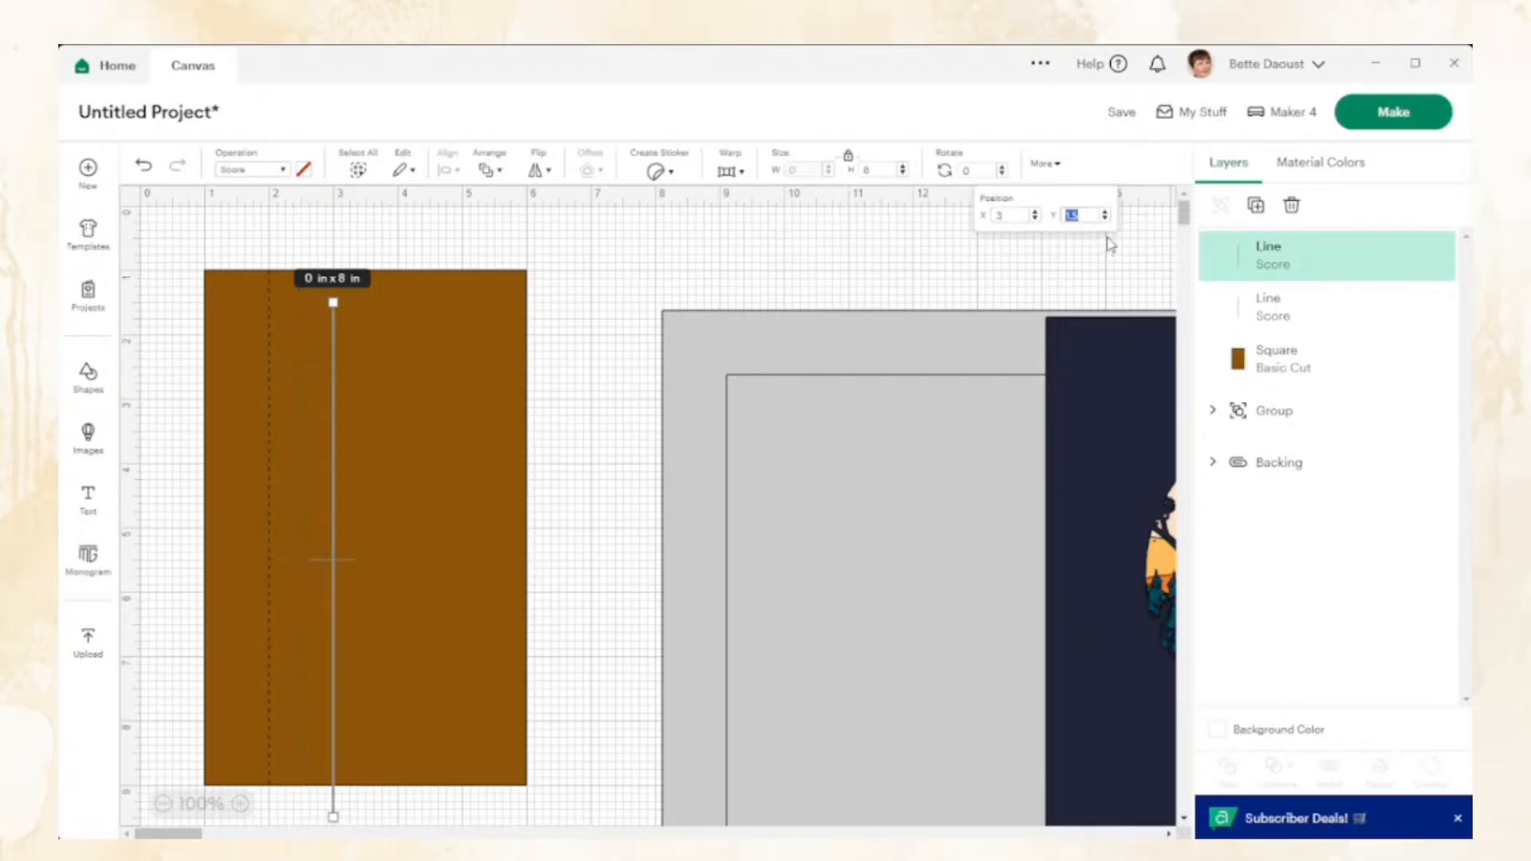
type("1")
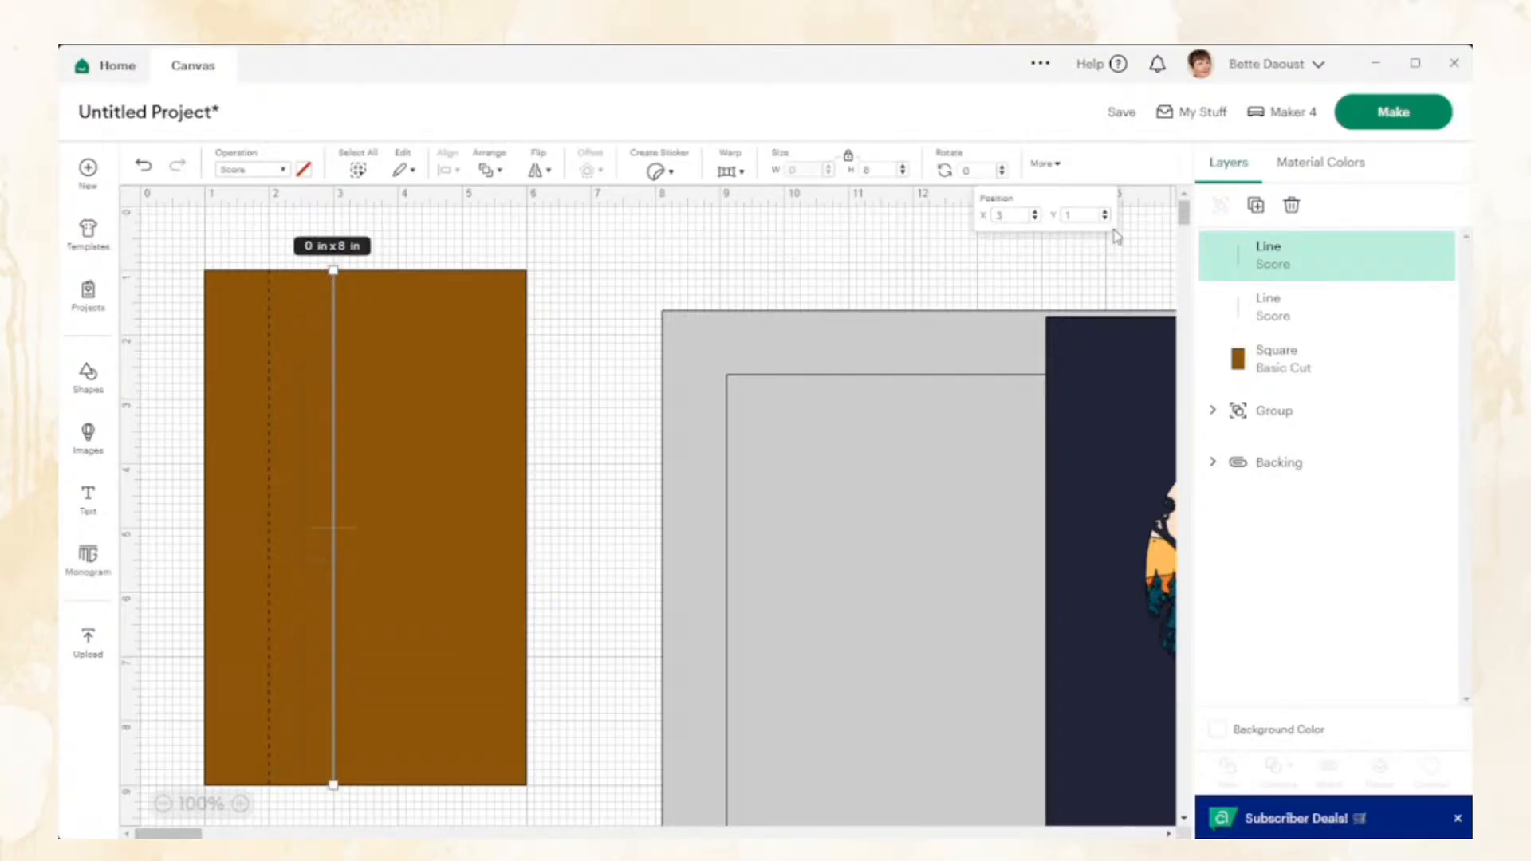
Duplicate the score line and position the copy at X 4 and Y 1
left_click(1256, 206)
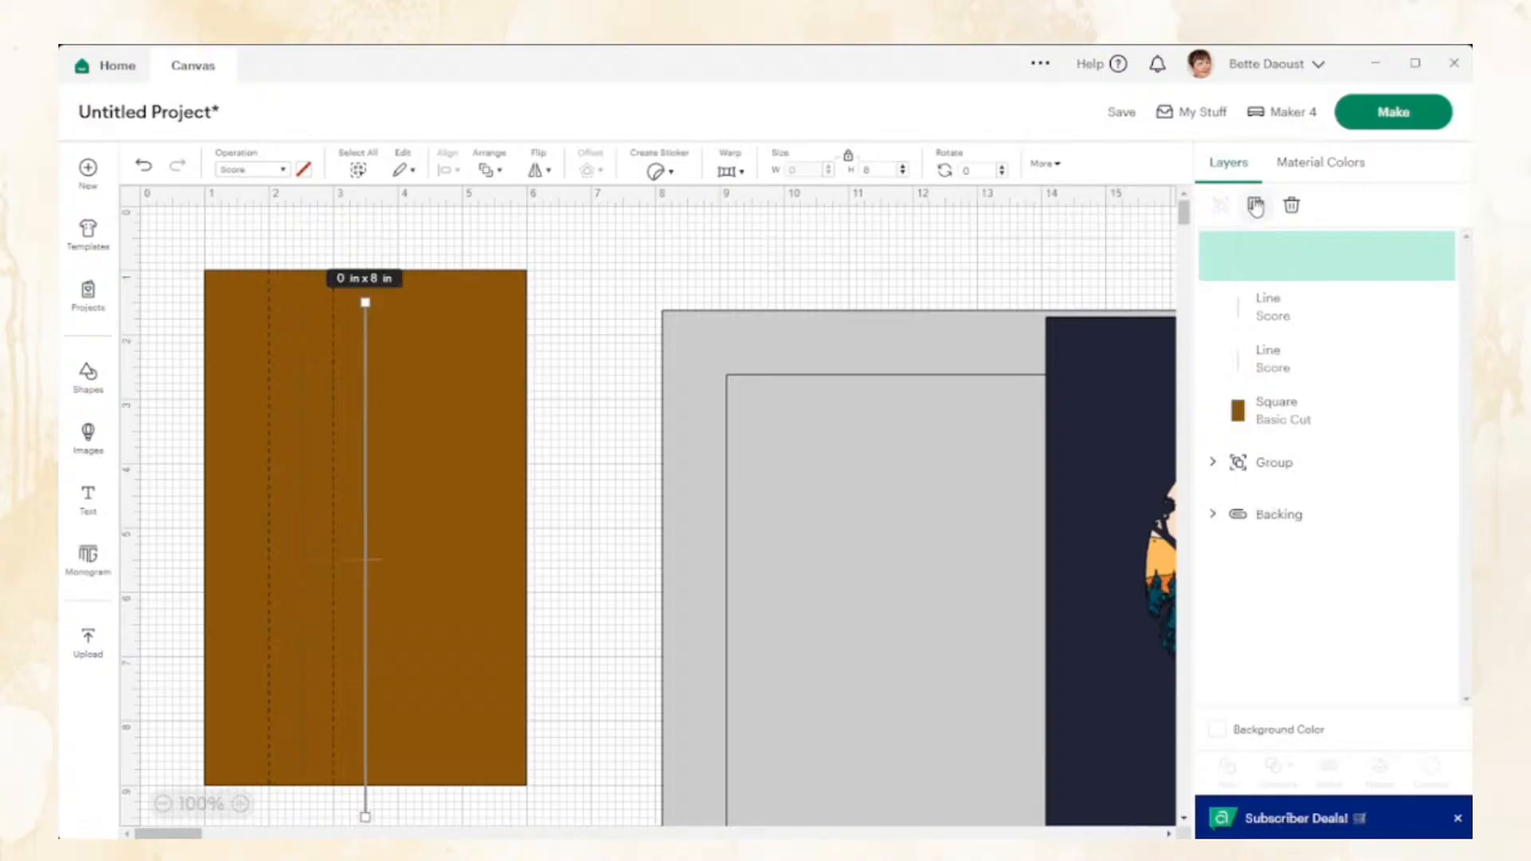
left_click(1048, 165)
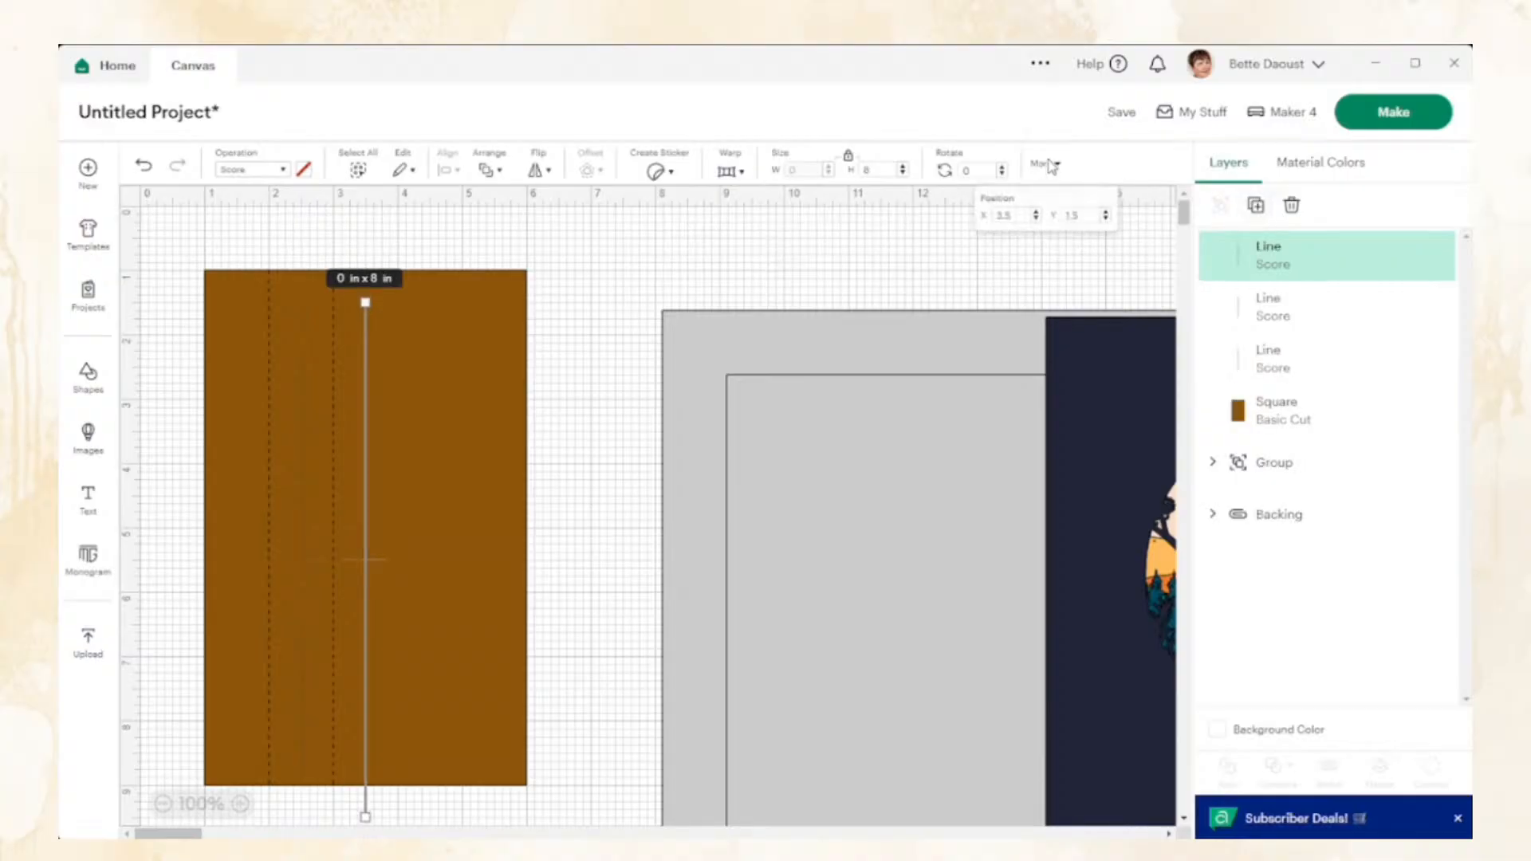
left_click(1016, 212)
key("Tab")
type("1")
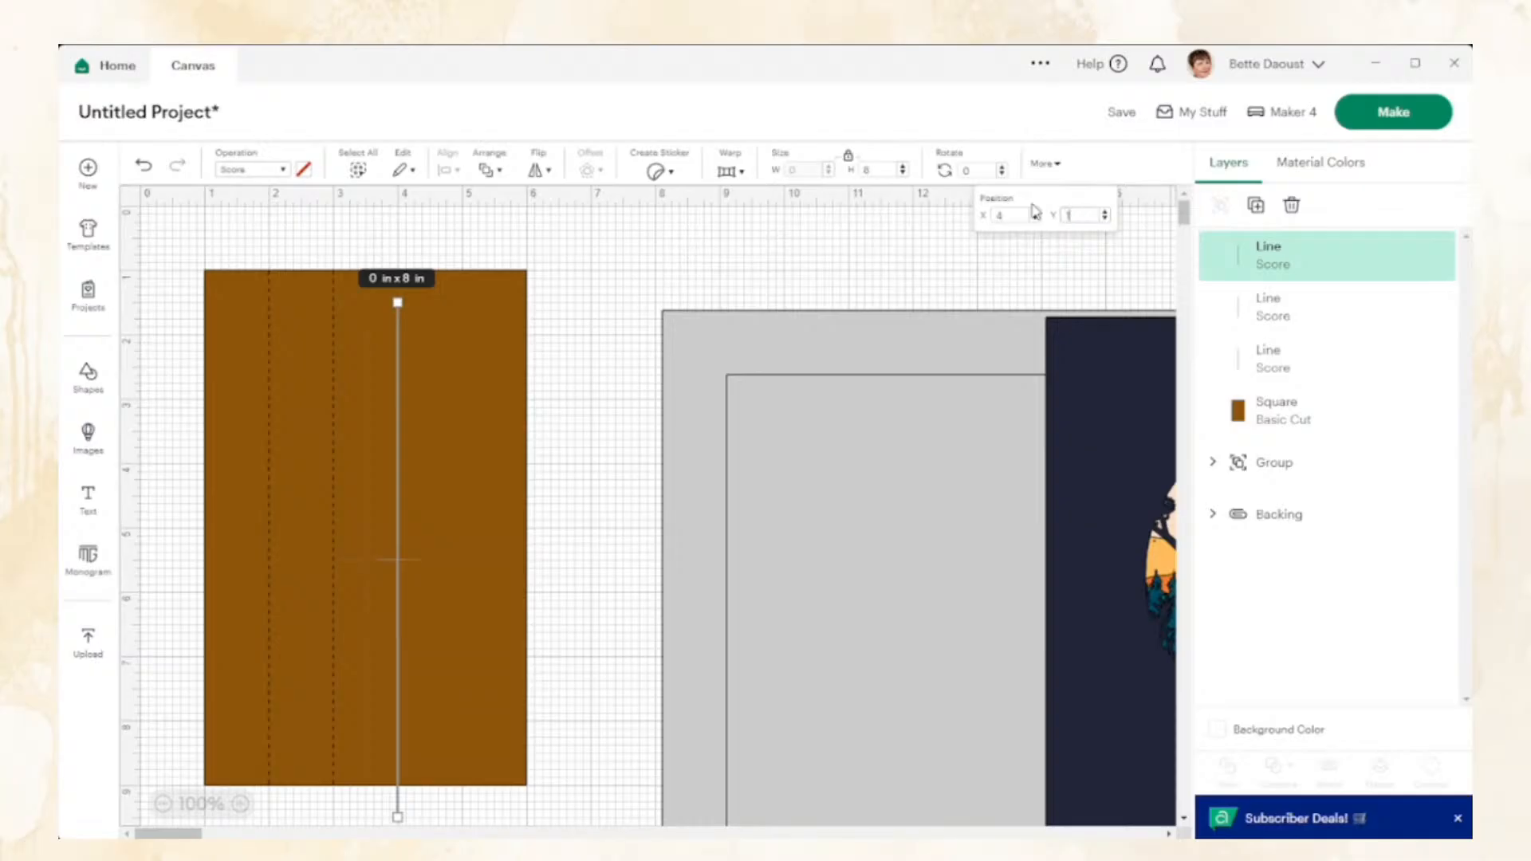
key("Return")
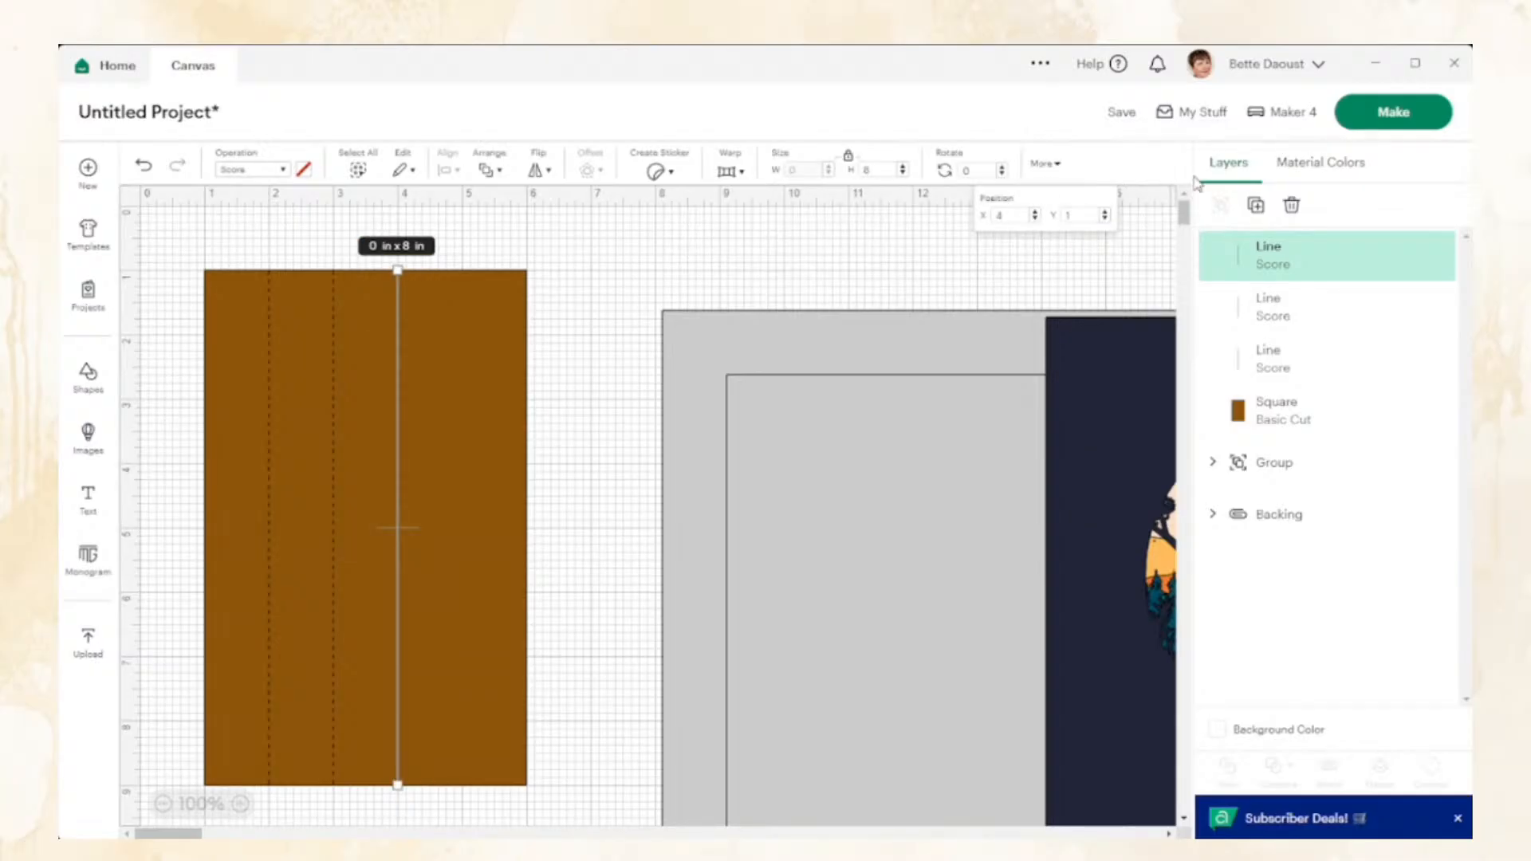
Duplicate the score line again and position the new copy at X 5 and Y 1
left_click(1255, 208)
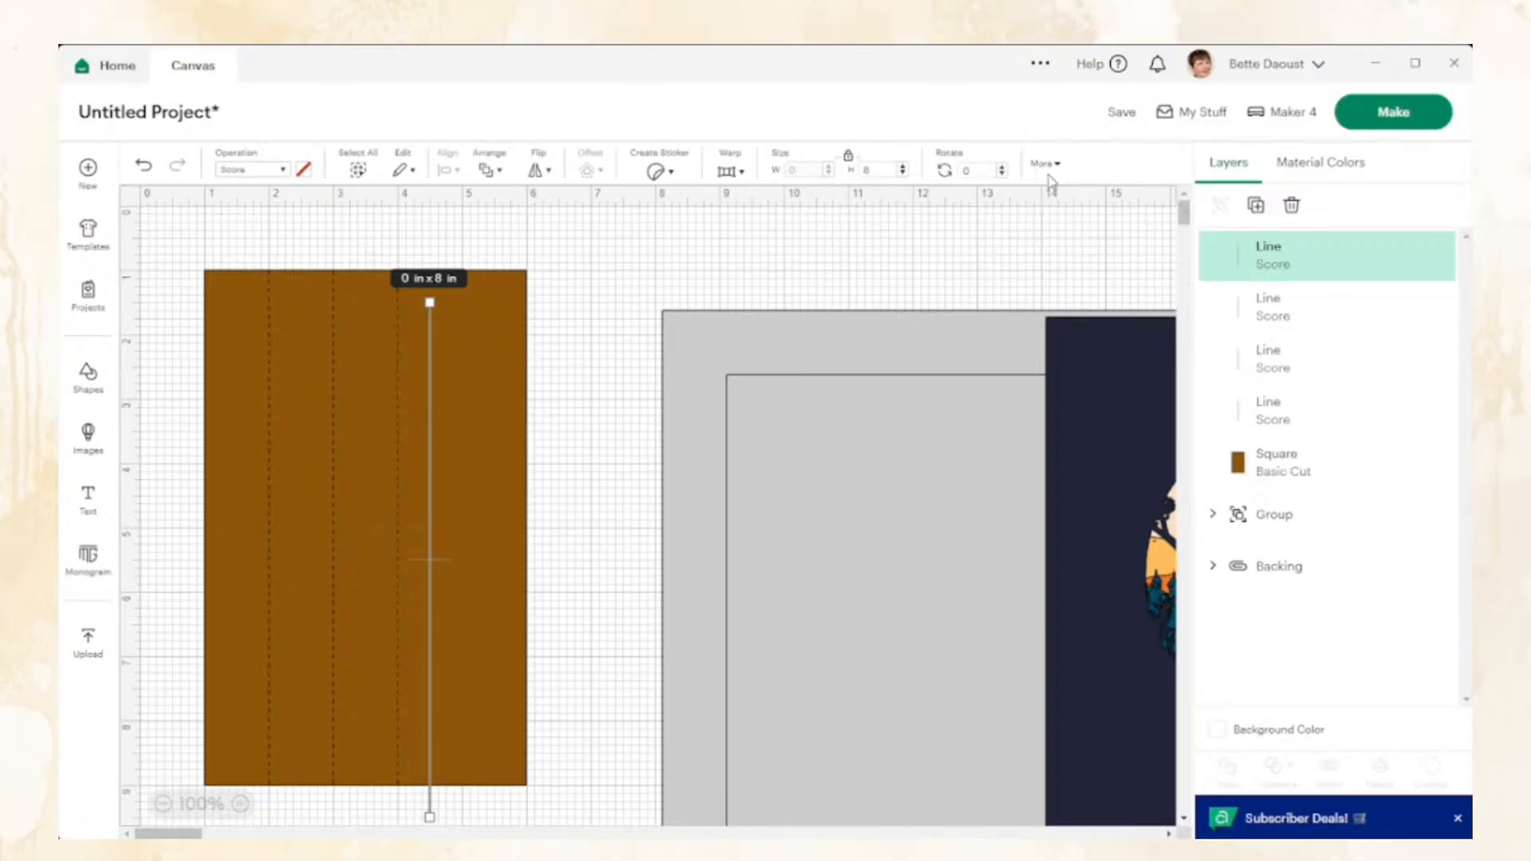
left_click(1048, 171)
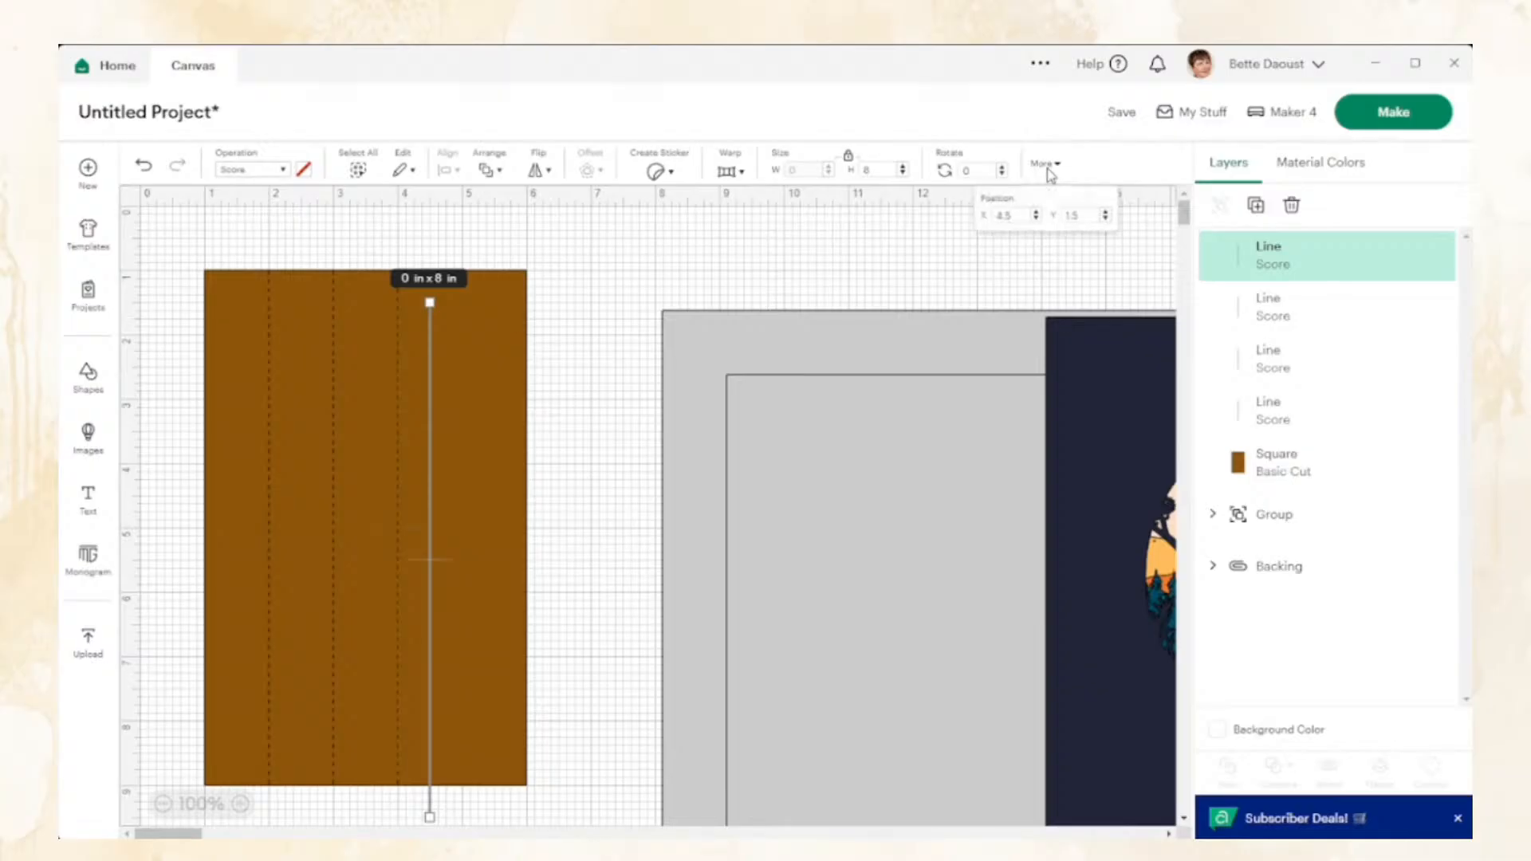
left_click(1023, 213)
left_click_drag(1026, 211, 995, 215)
type("5")
key("Tab")
type("1")
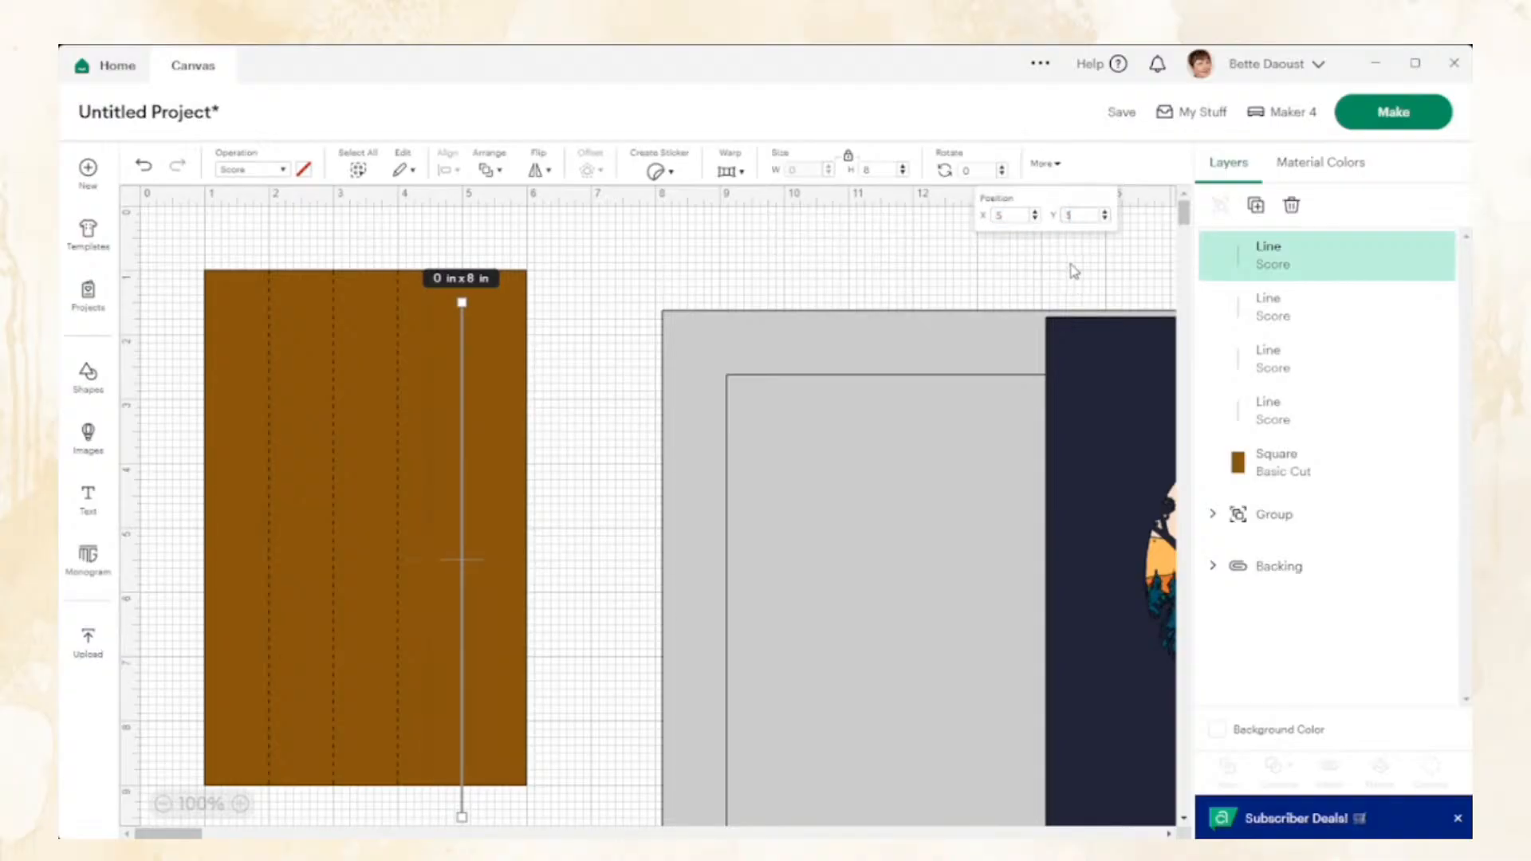
key("Return")
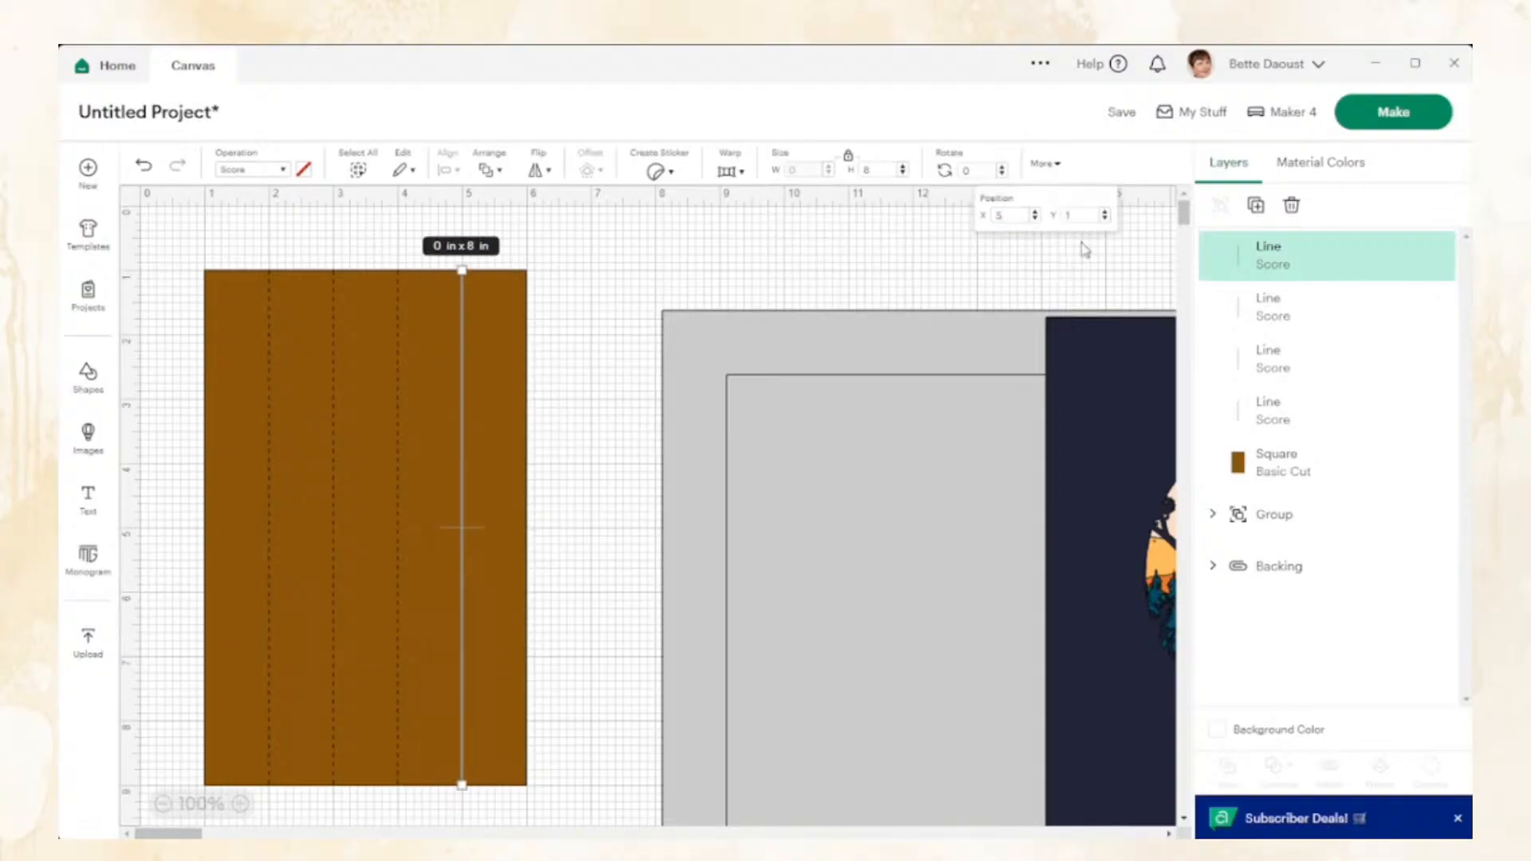
Attach the four score lines to the brown rectangle and rename the attached layer as Side Frame
left_click(183, 243)
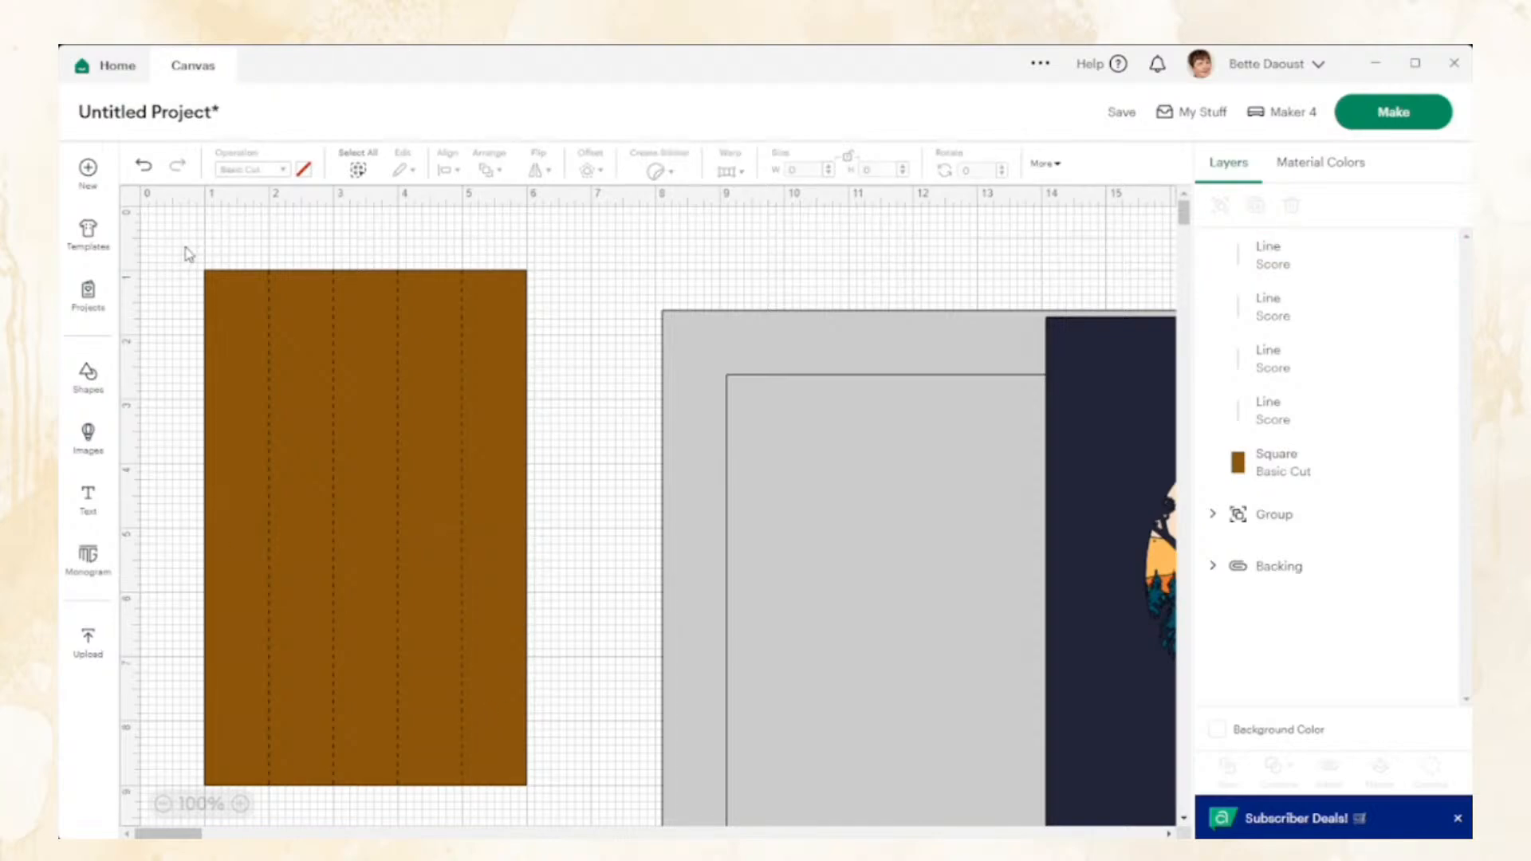
left_click_drag(165, 263, 569, 516)
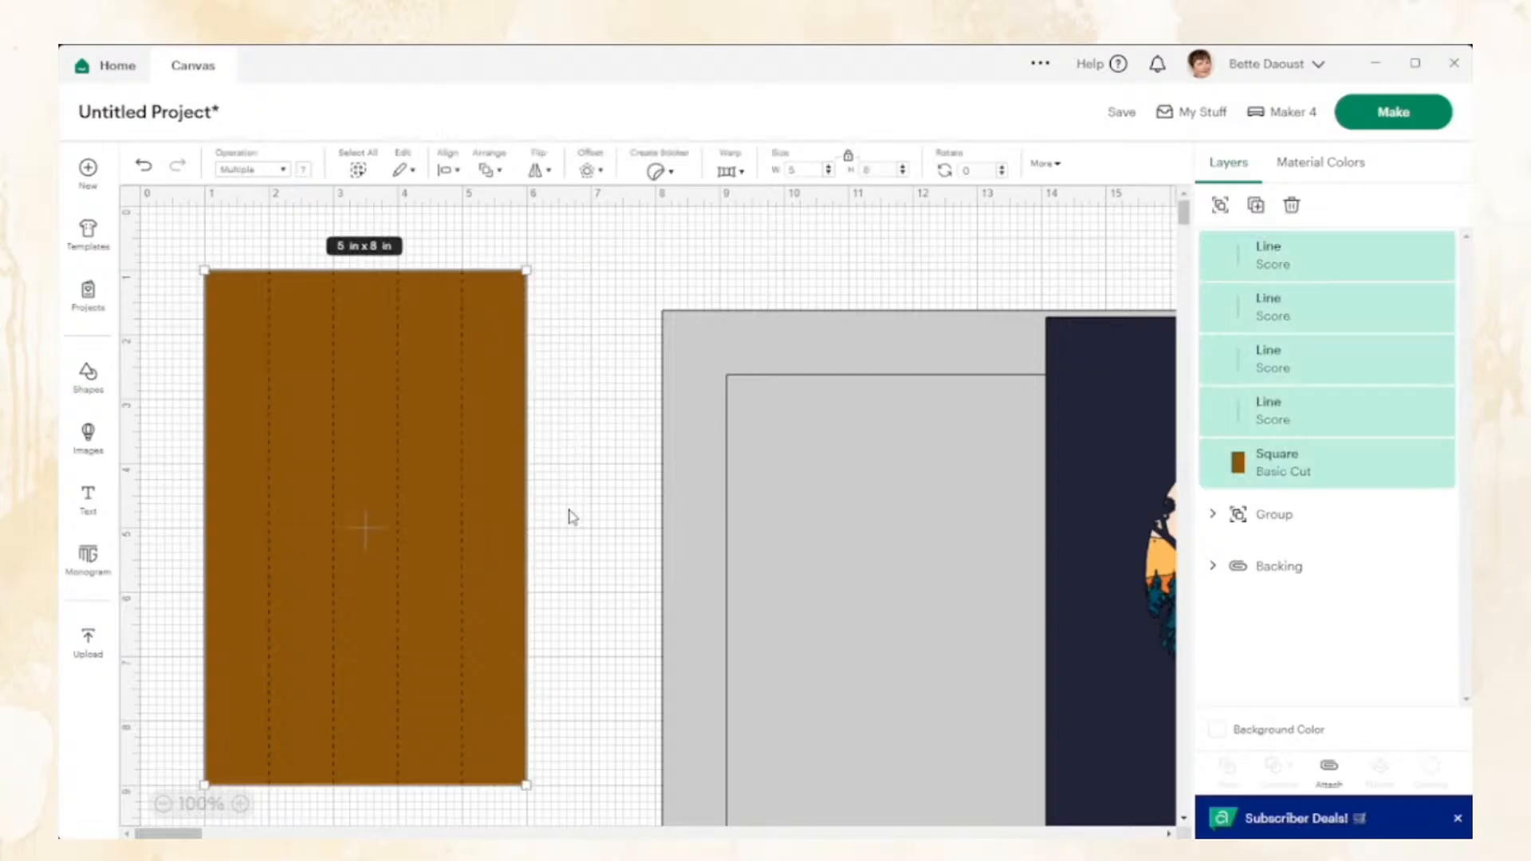
left_click(1329, 770)
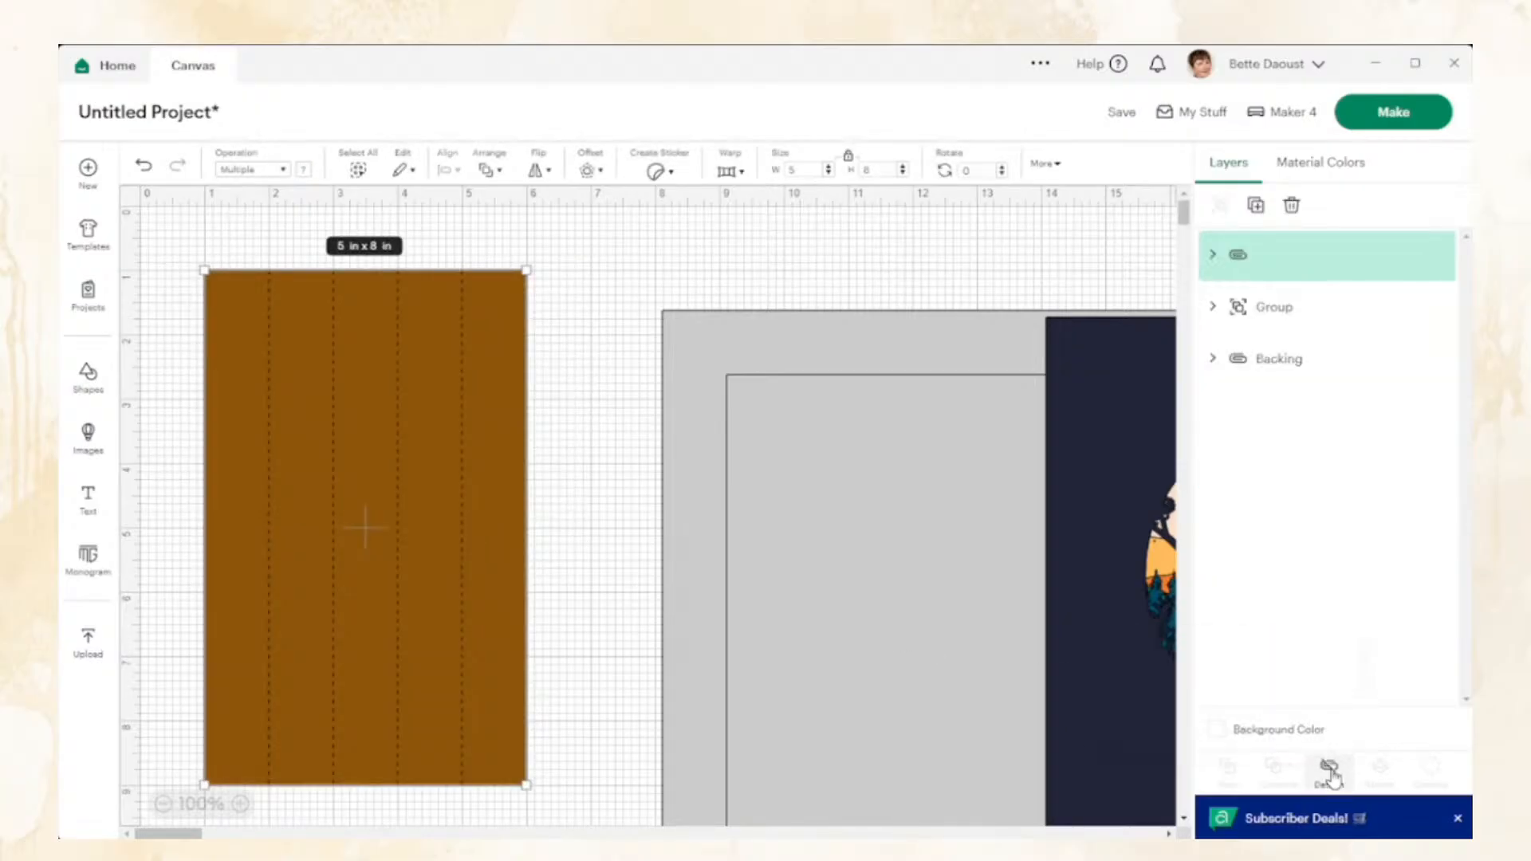
double_click(1276, 257)
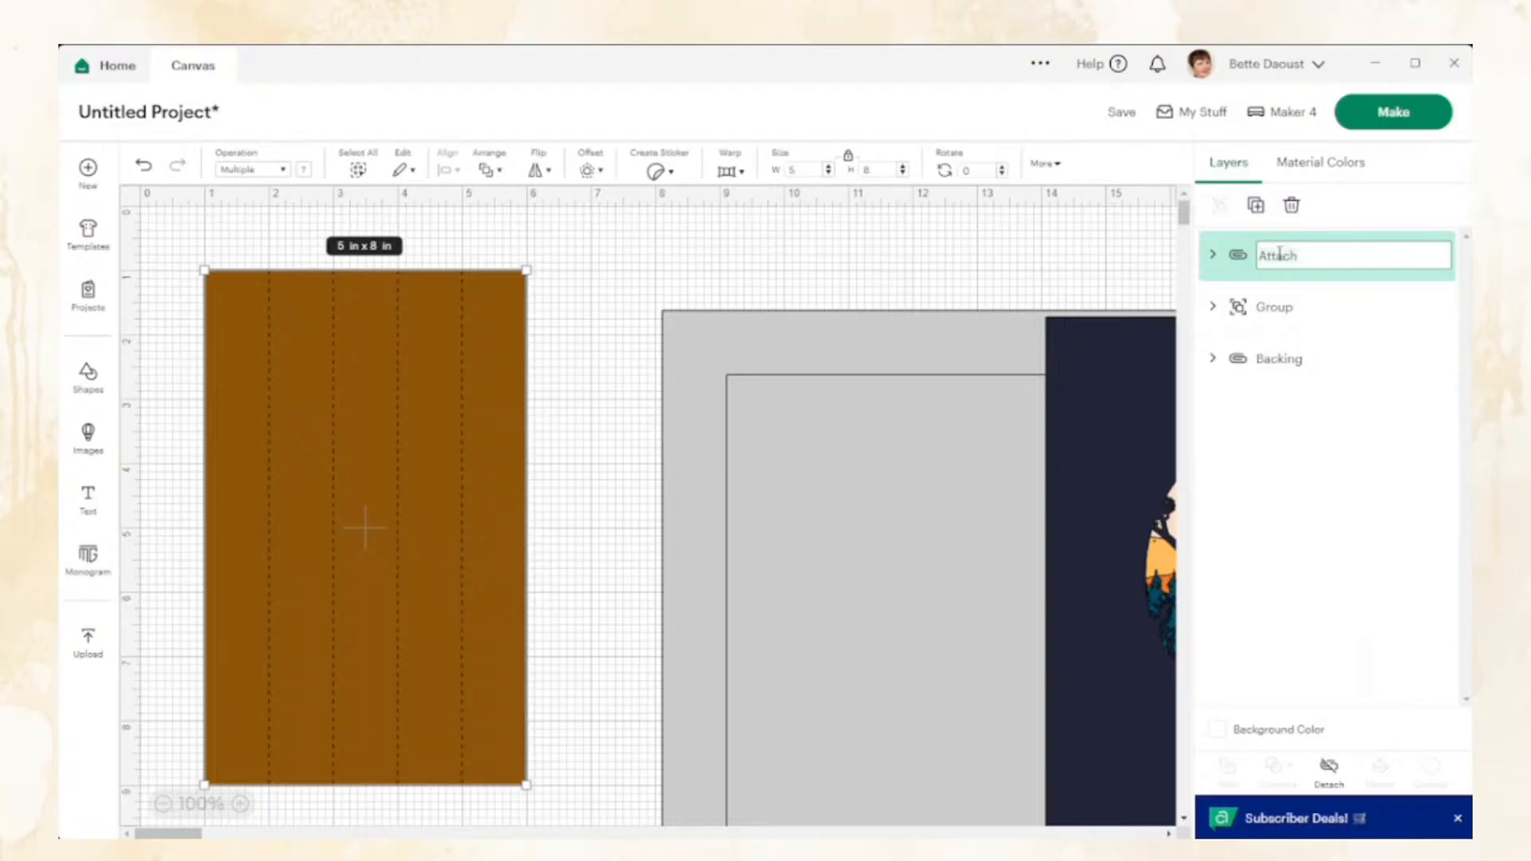
type("Side Frame")
key("Return")
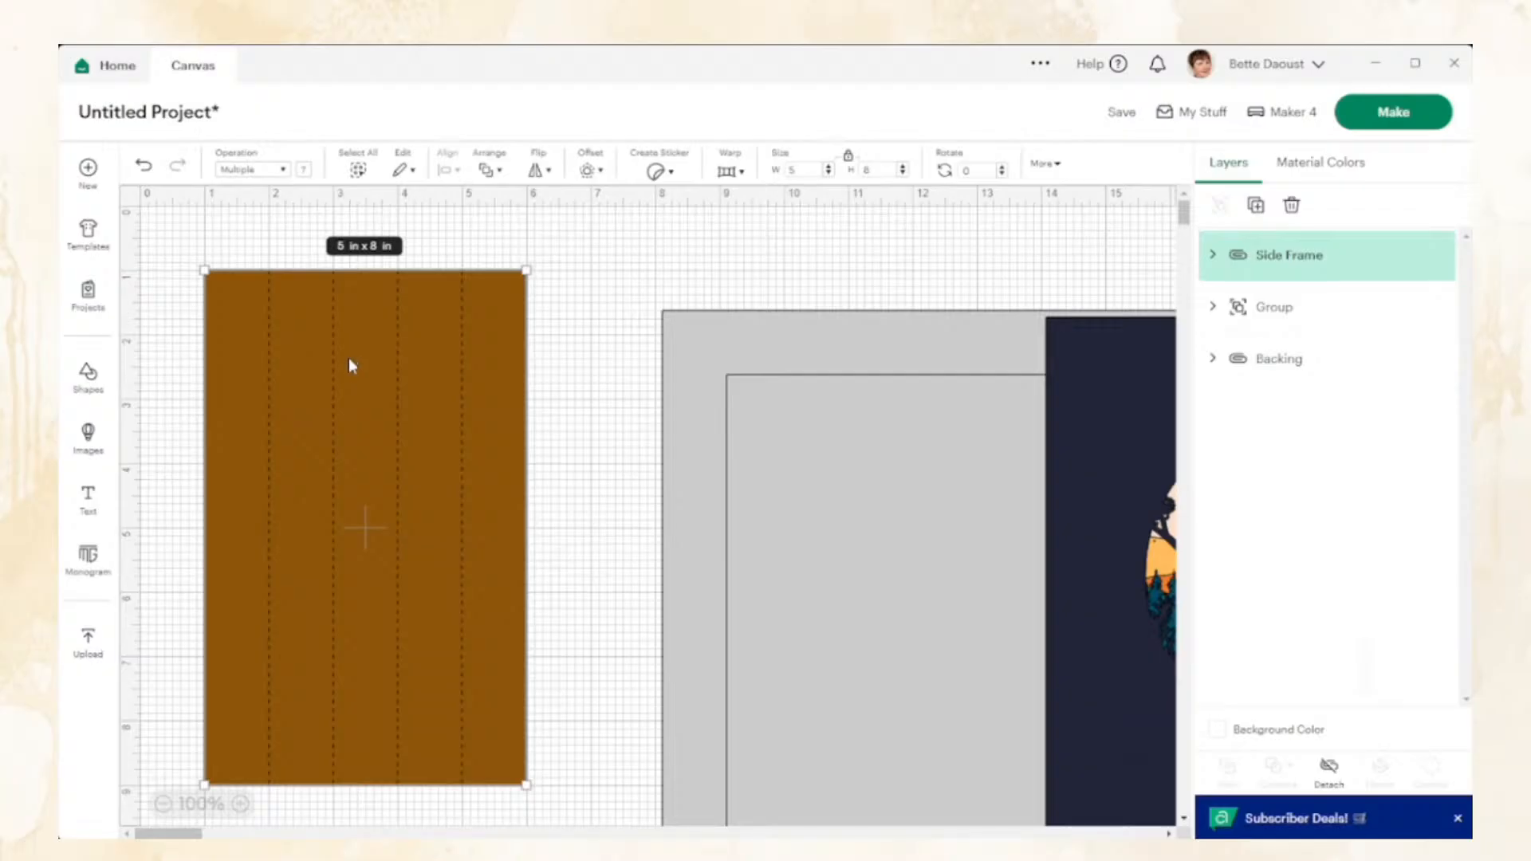
Move the side frame toward the gray backing, then duplicate it and offset one of the two pieces
left_click_drag(308, 332, 567, 459)
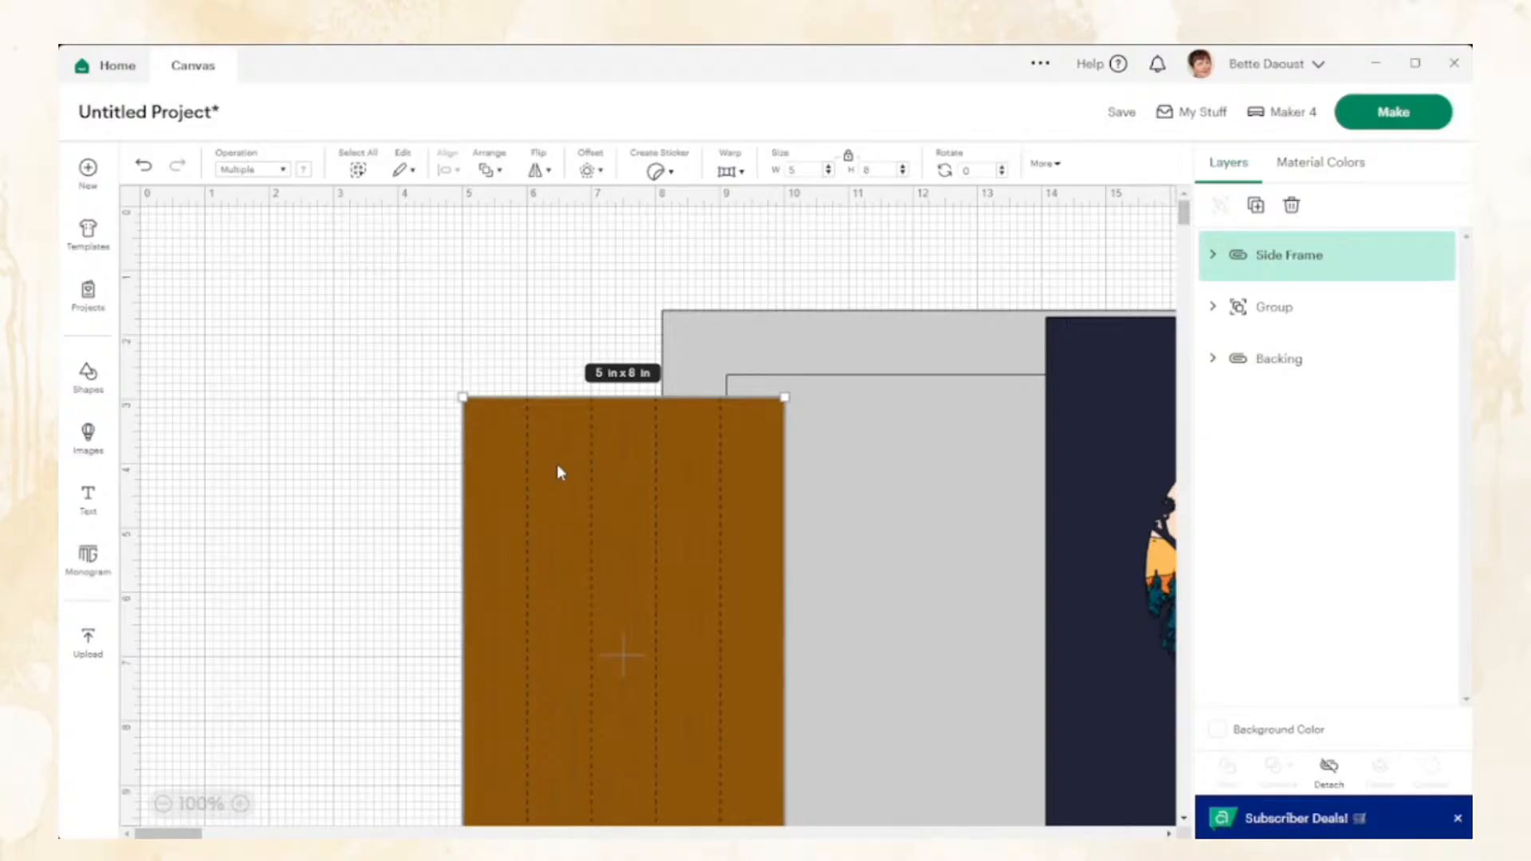
key("ctrl+d")
left_click_drag(557, 463, 655, 491)
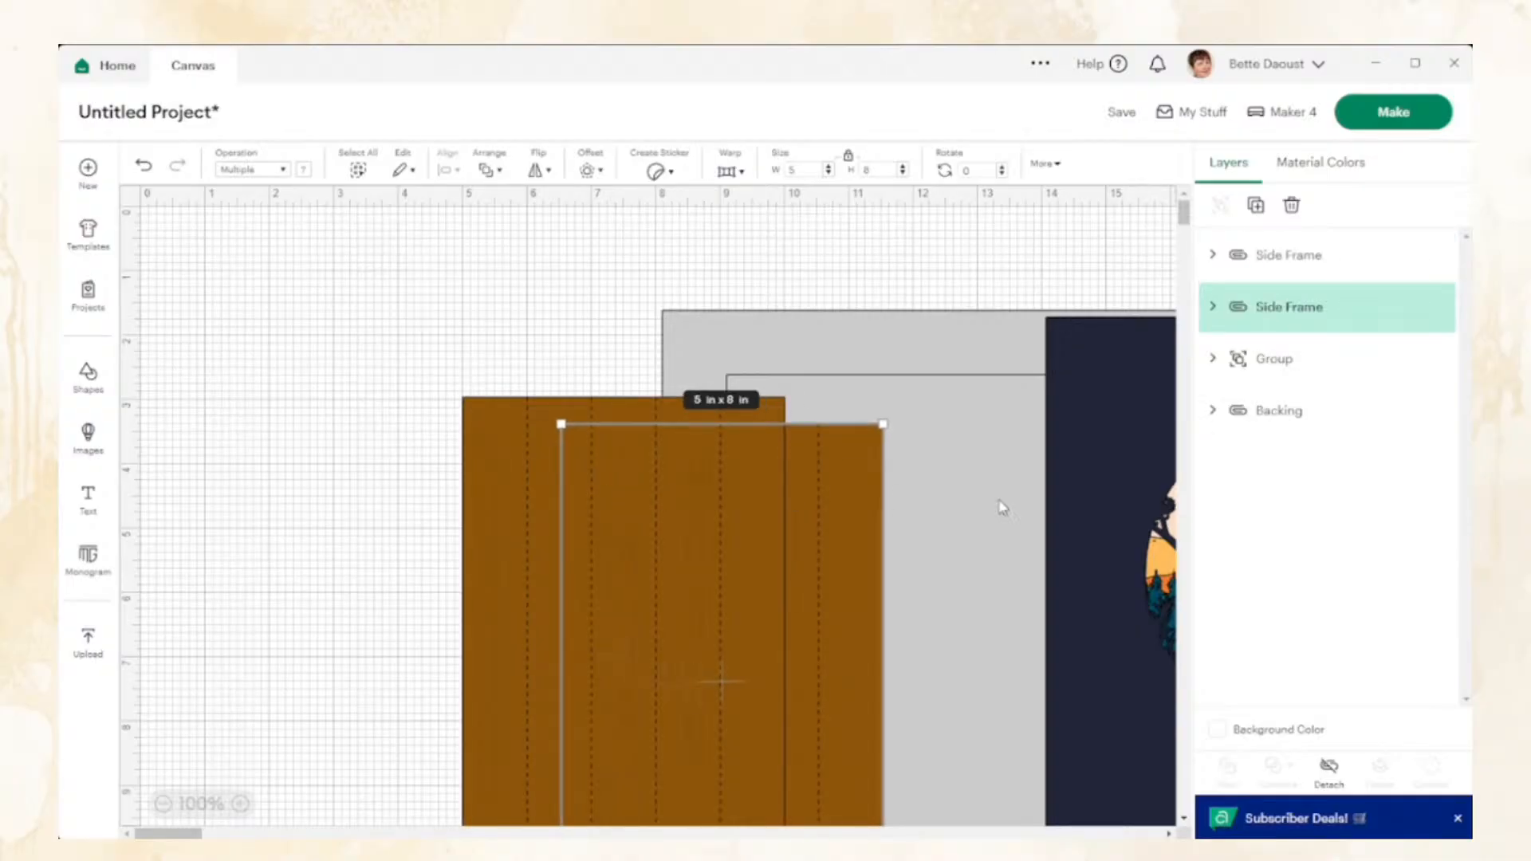
Make a third copy of the side frame, rotate it to 90 degrees and place it below the other pieces
scroll(1003, 514, "down", 5)
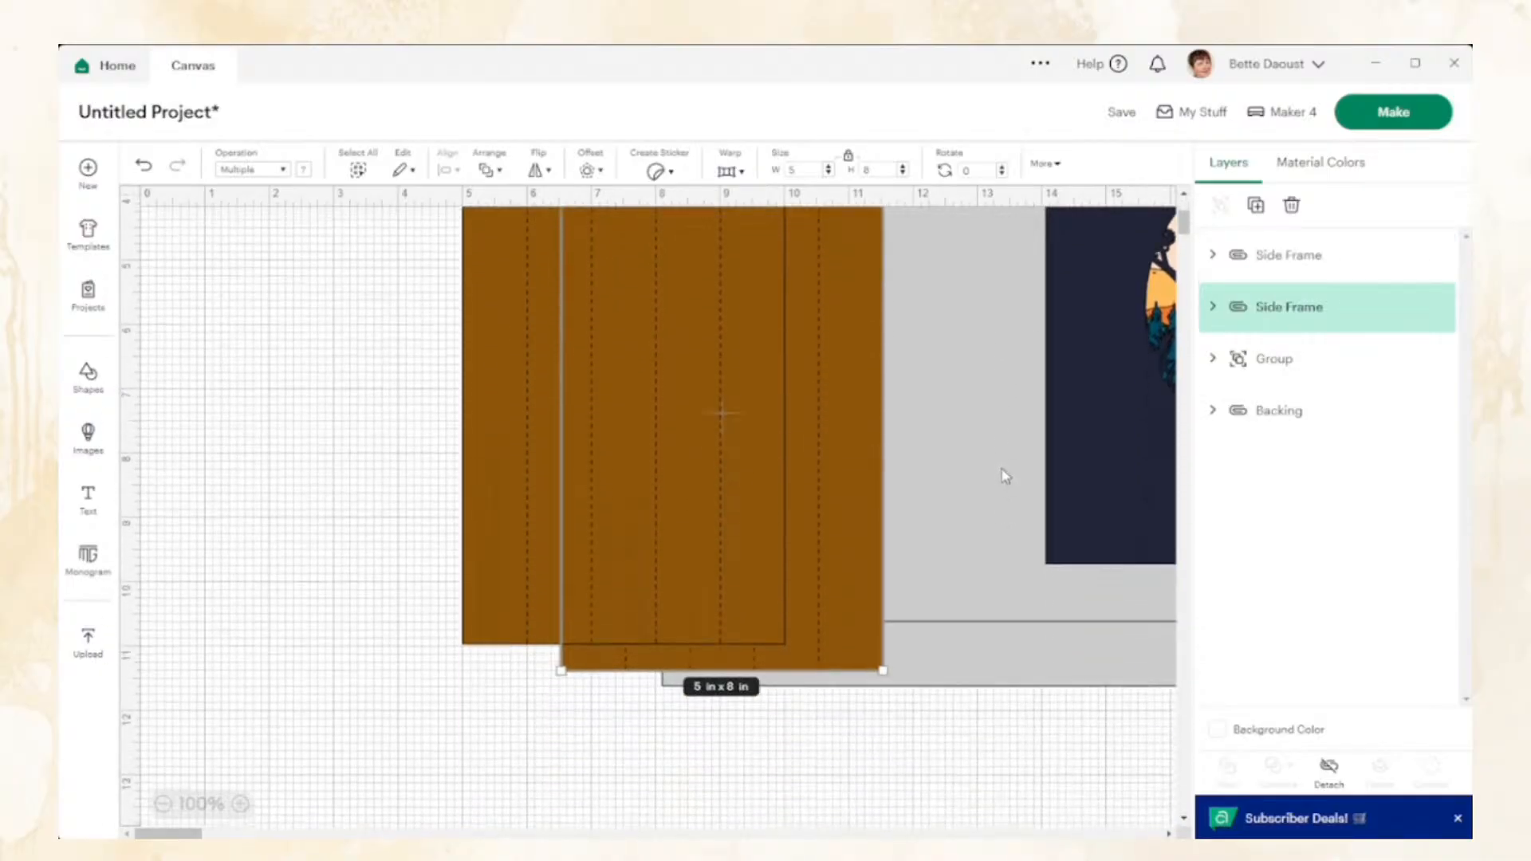
scroll(1003, 475, "down", 3)
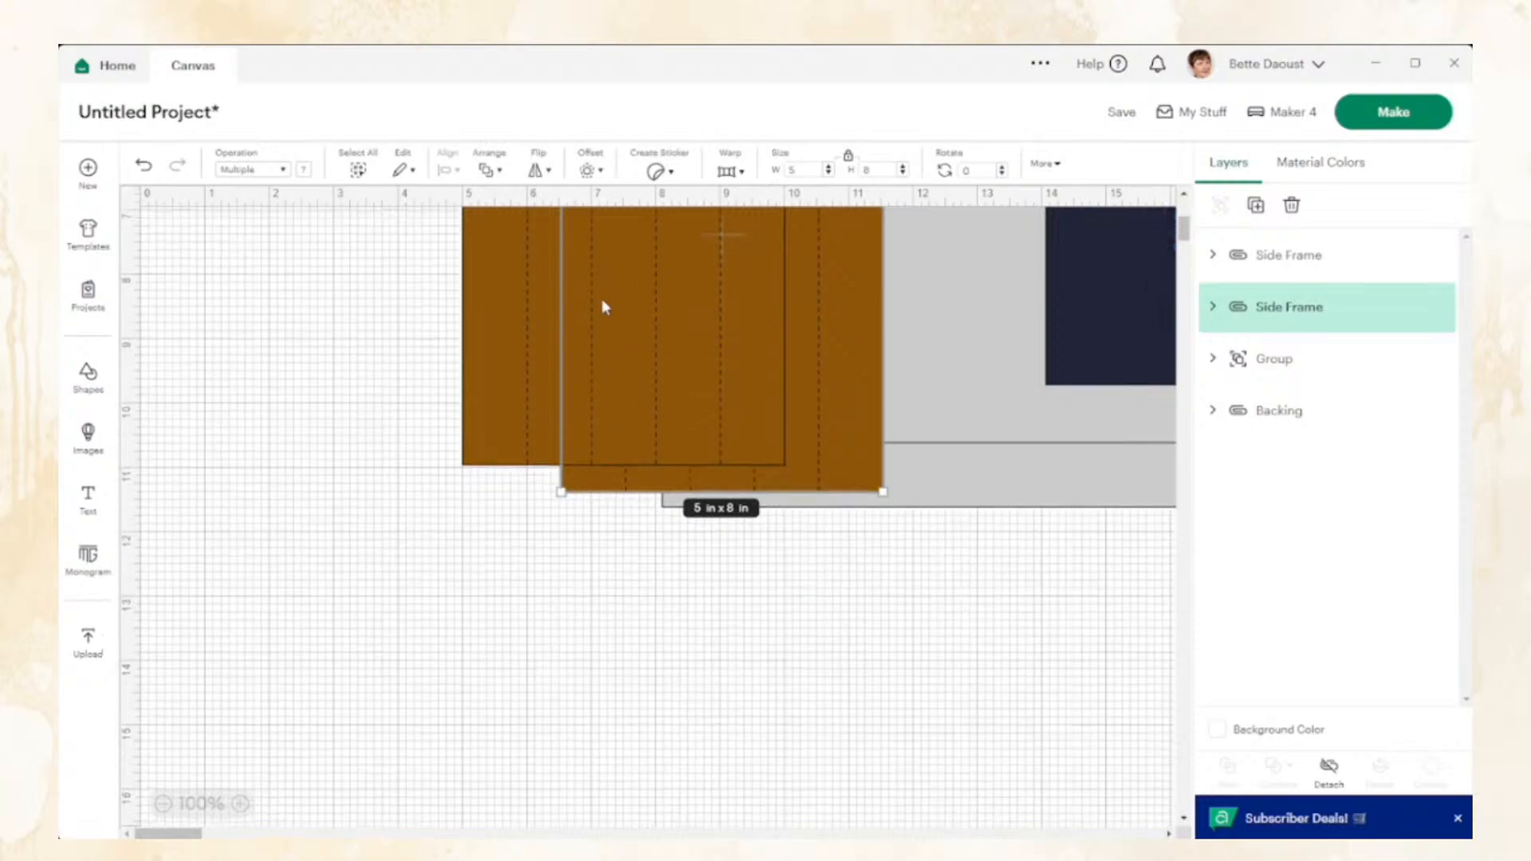
key("ctrl+d")
left_click_drag(663, 331, 348, 656)
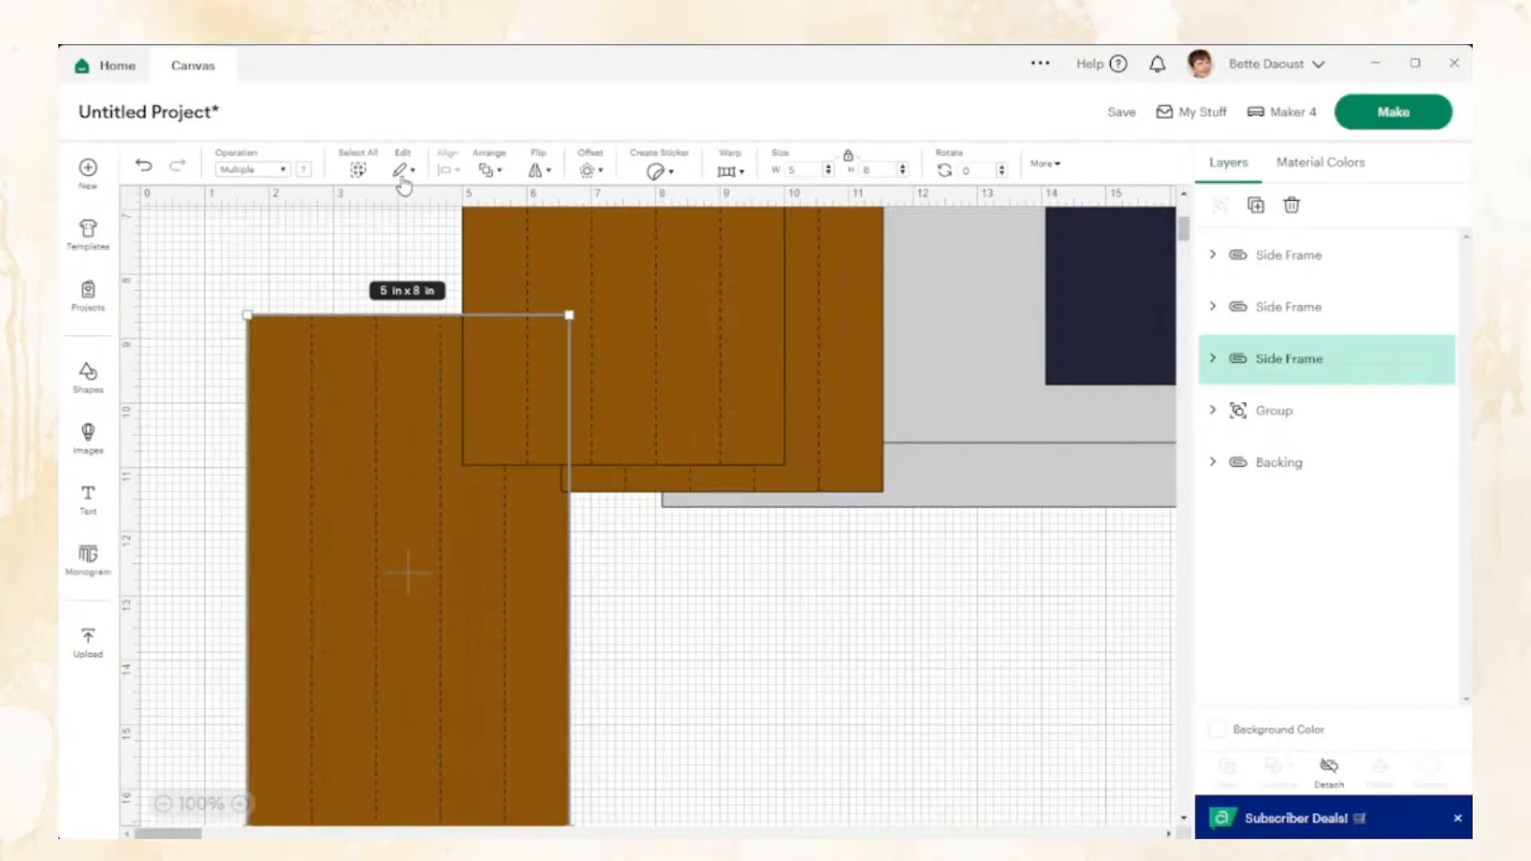
left_click(967, 170)
key("Return")
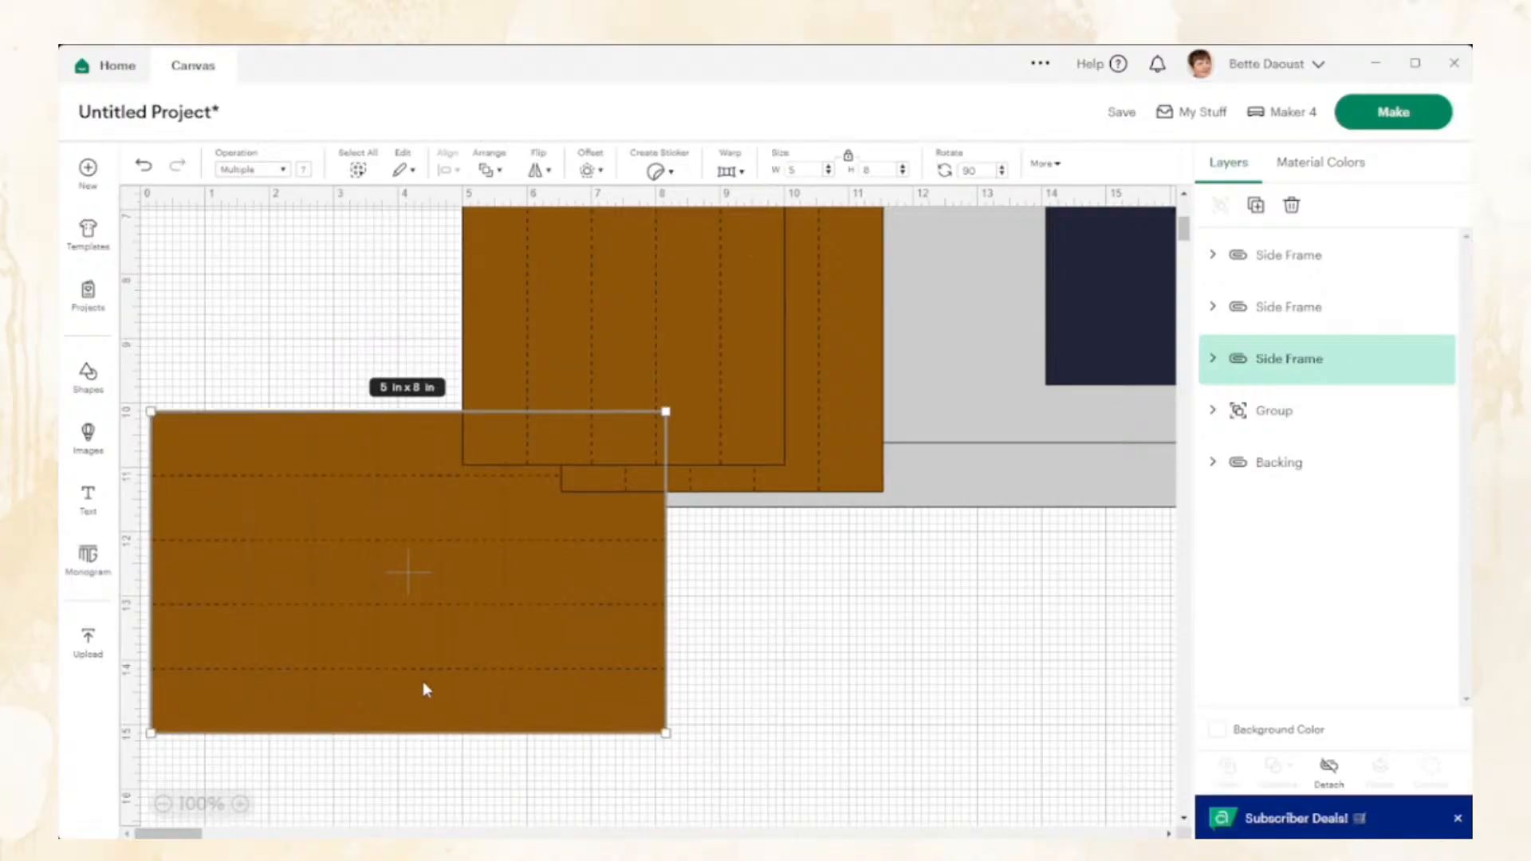
left_click_drag(453, 579, 523, 688)
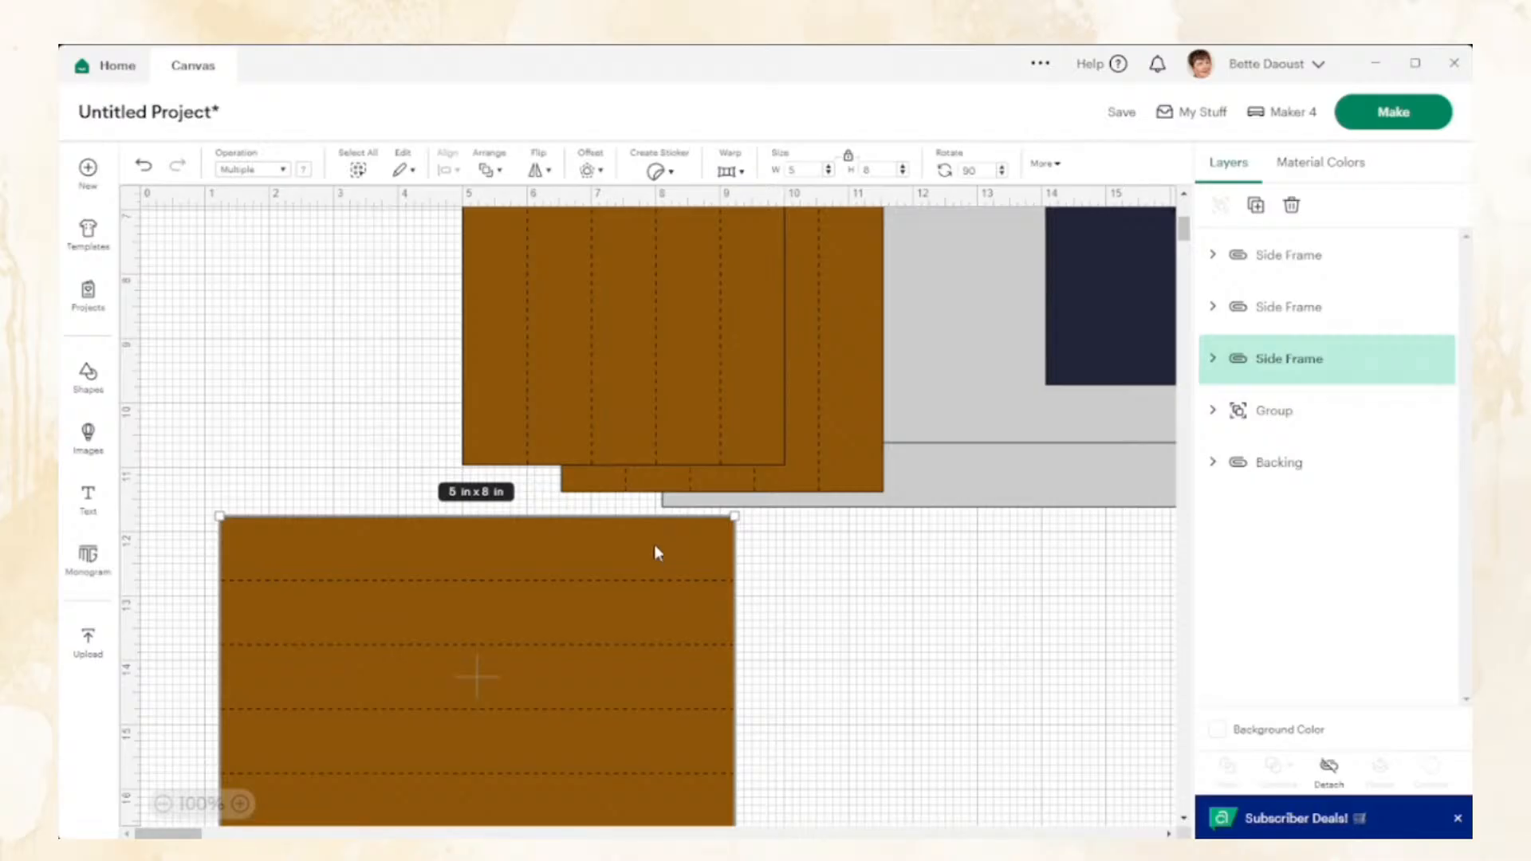
Unlock the proportions of the rotated frame piece and set its height to 10 in
left_click(877, 169)
left_click(848, 156)
left_click(872, 167)
type("10")
key("Return")
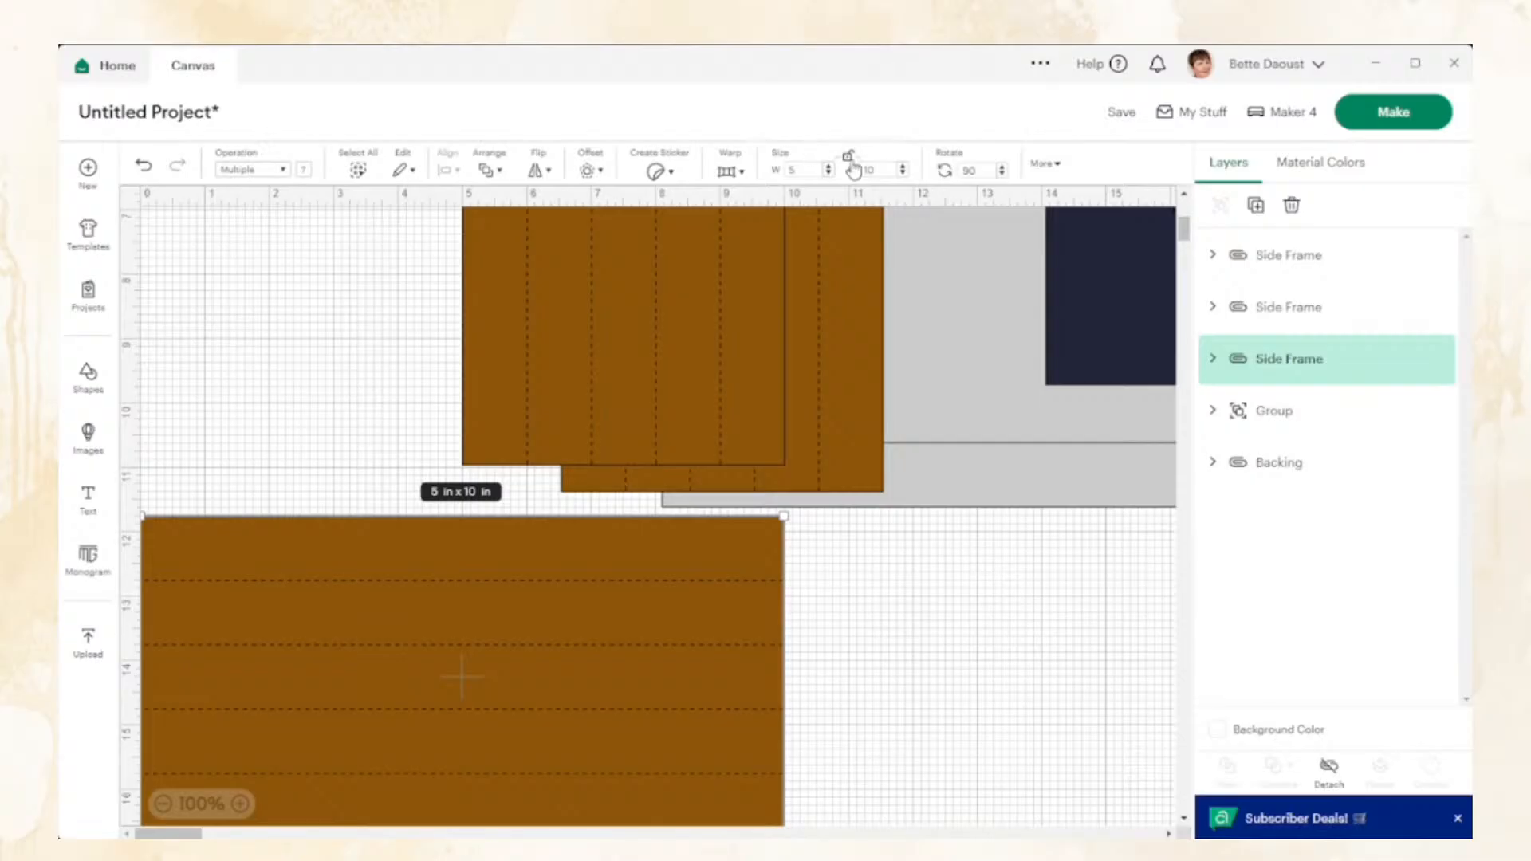
Move the 5 x 10 in frame piece over the backing's lower edge, lined up with the backing's sides
left_click_drag(519, 727, 850, 704)
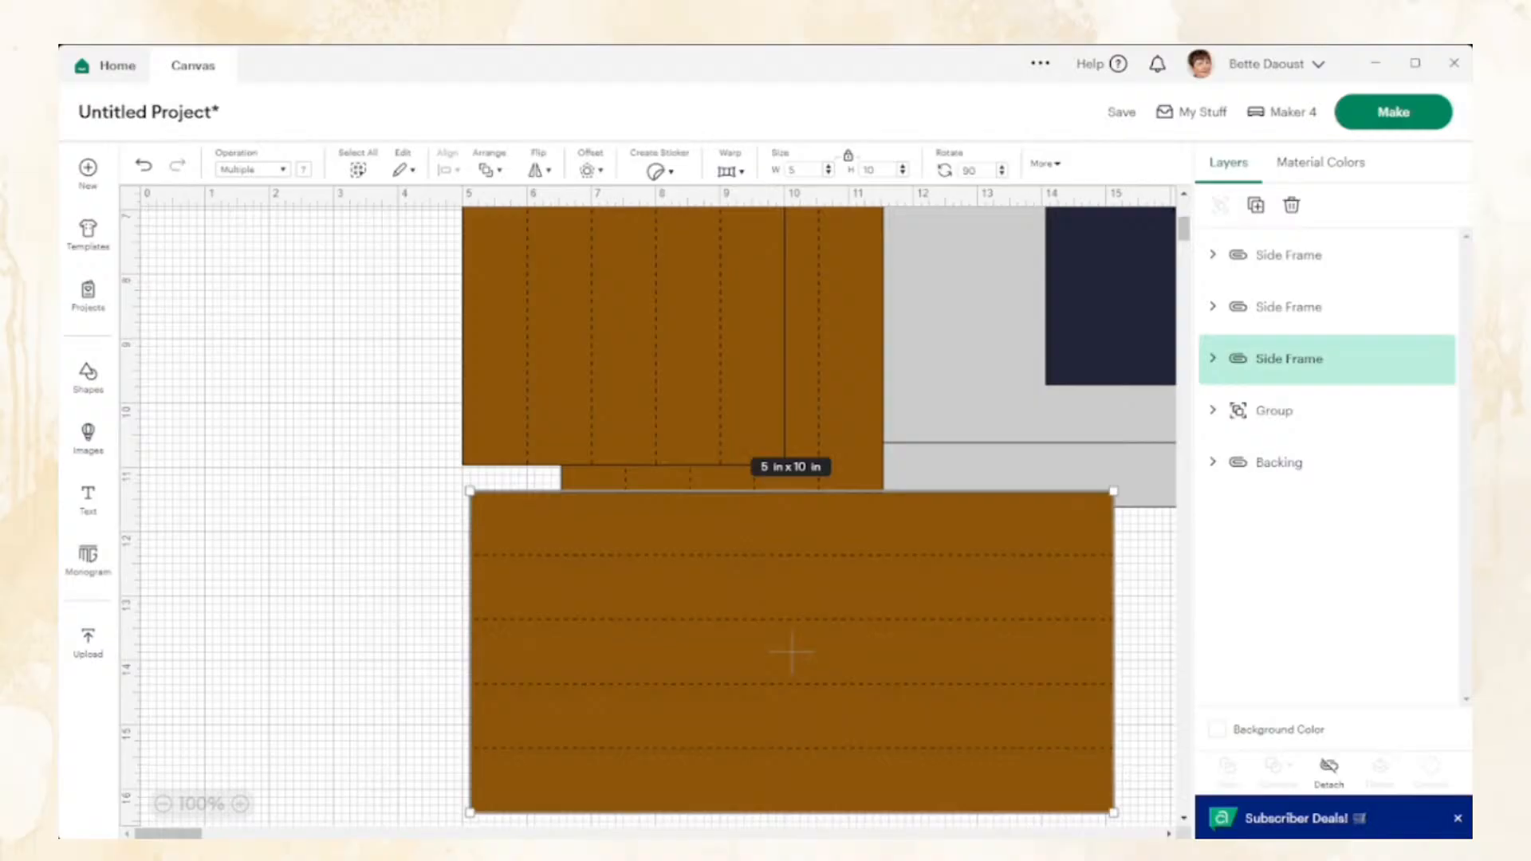
left_click_drag(185, 835, 206, 834)
left_click_drag(496, 386, 494, 266)
left_click_drag(264, 437, 269, 337)
left_click_drag(587, 525, 780, 477)
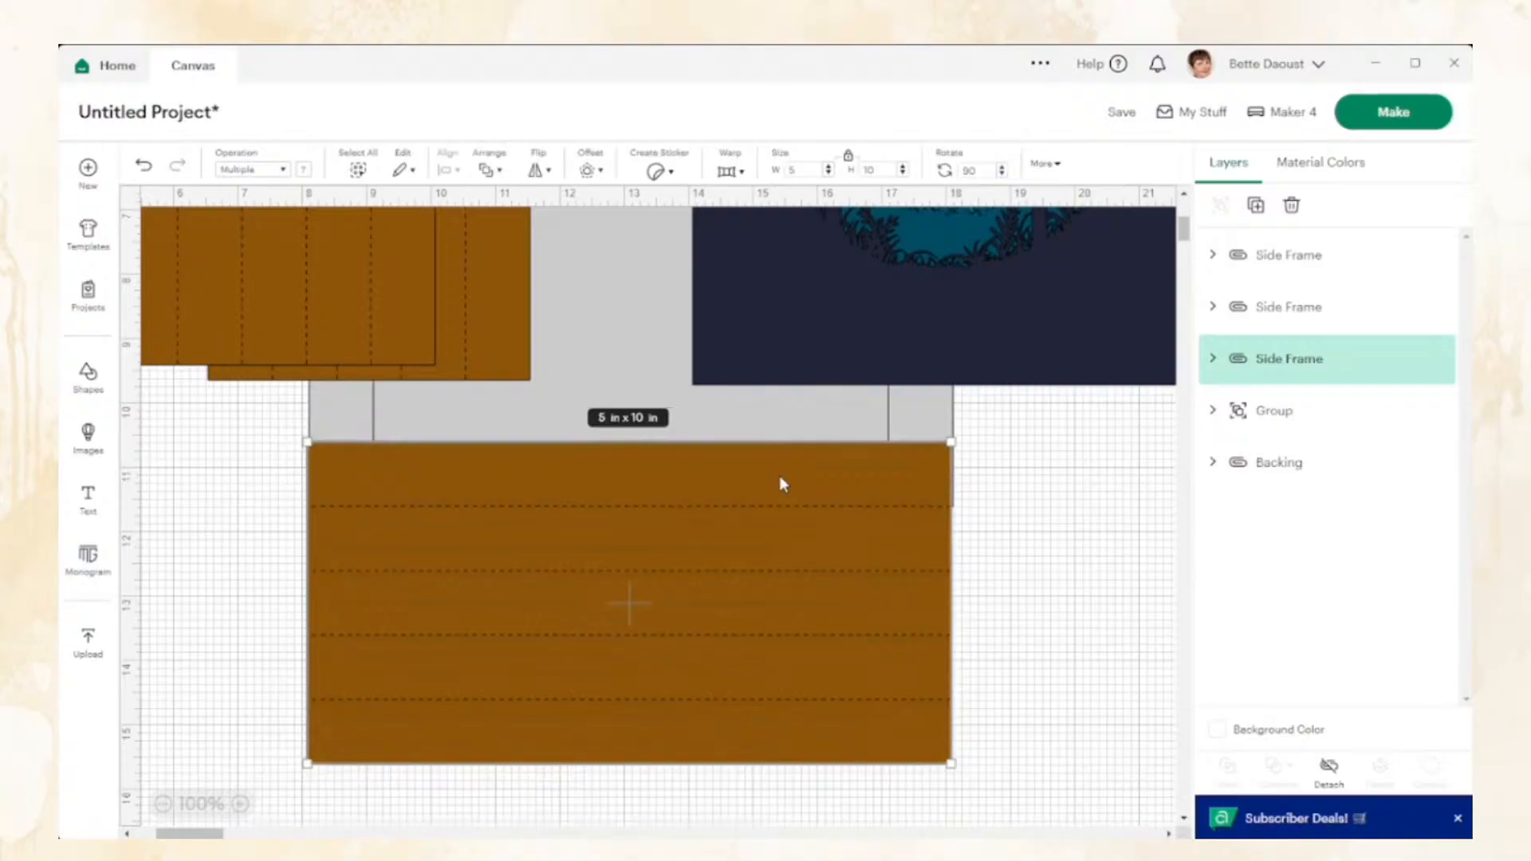
double_click(1266, 361)
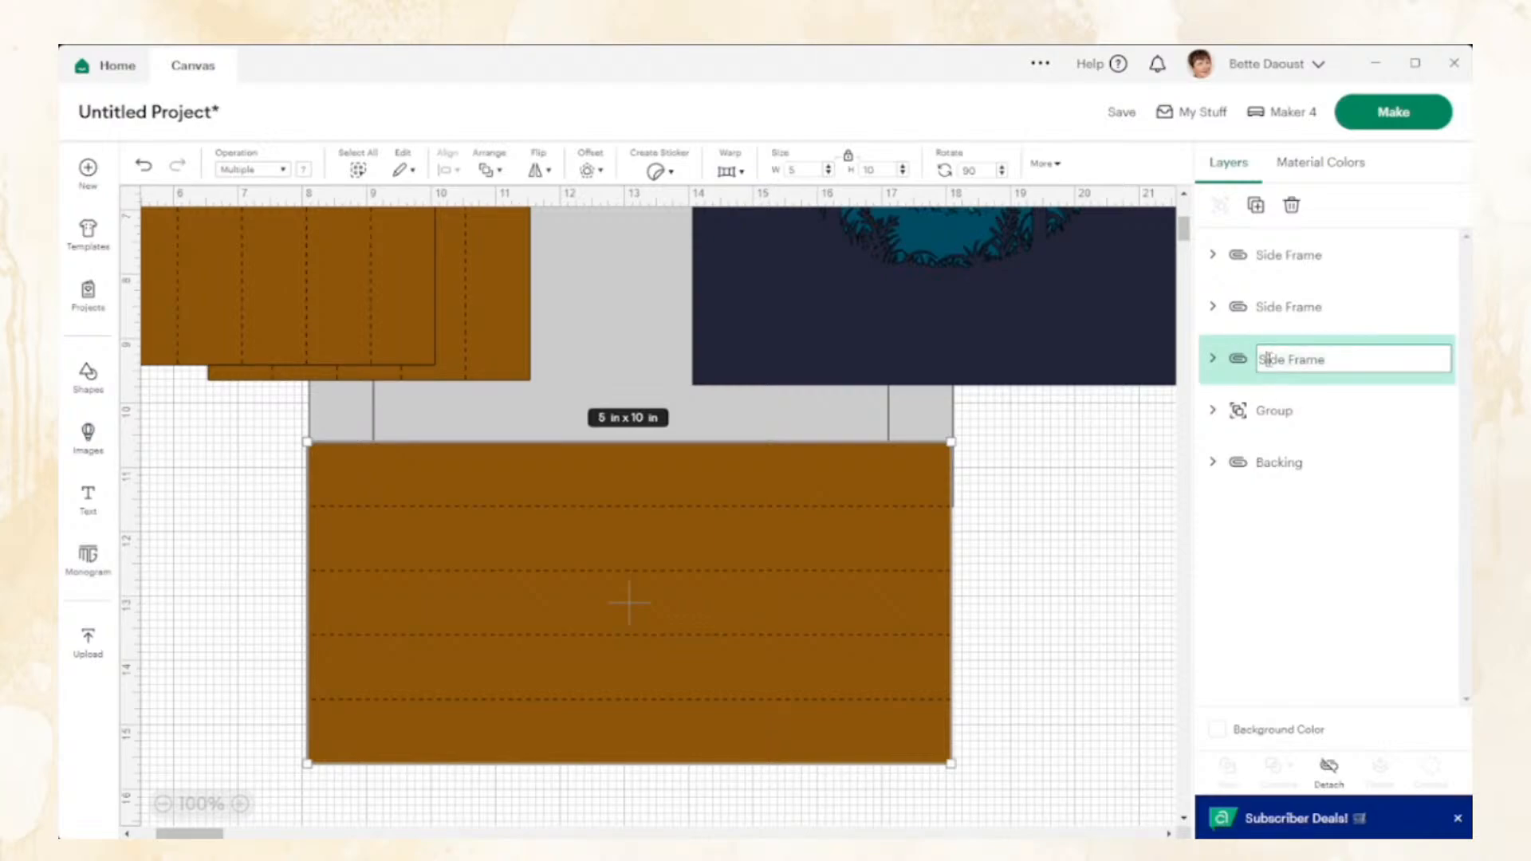
left_click_drag(1274, 359, 1308, 356)
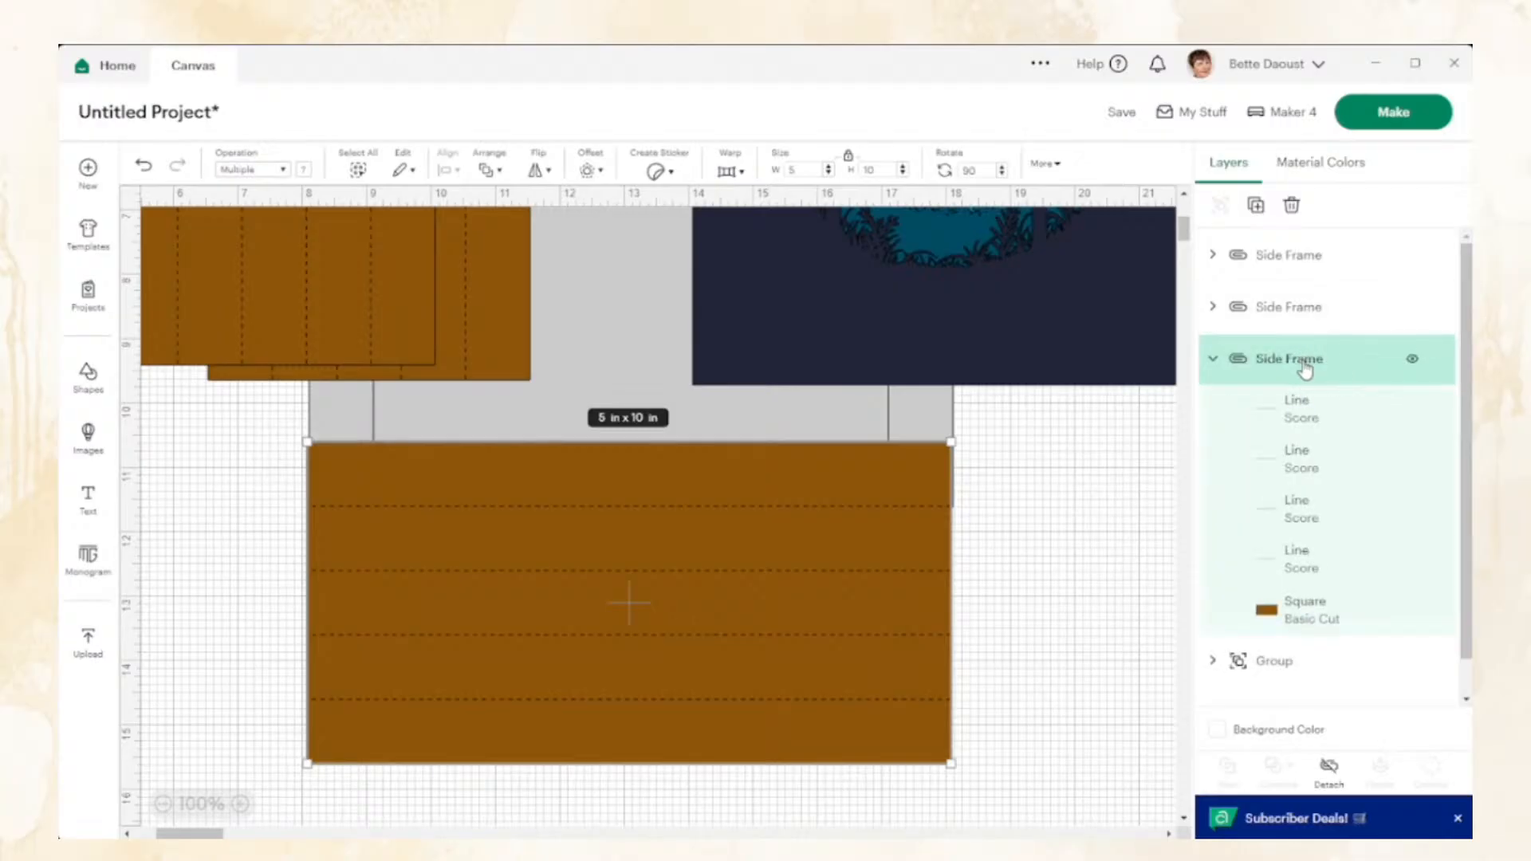
left_click(1007, 532)
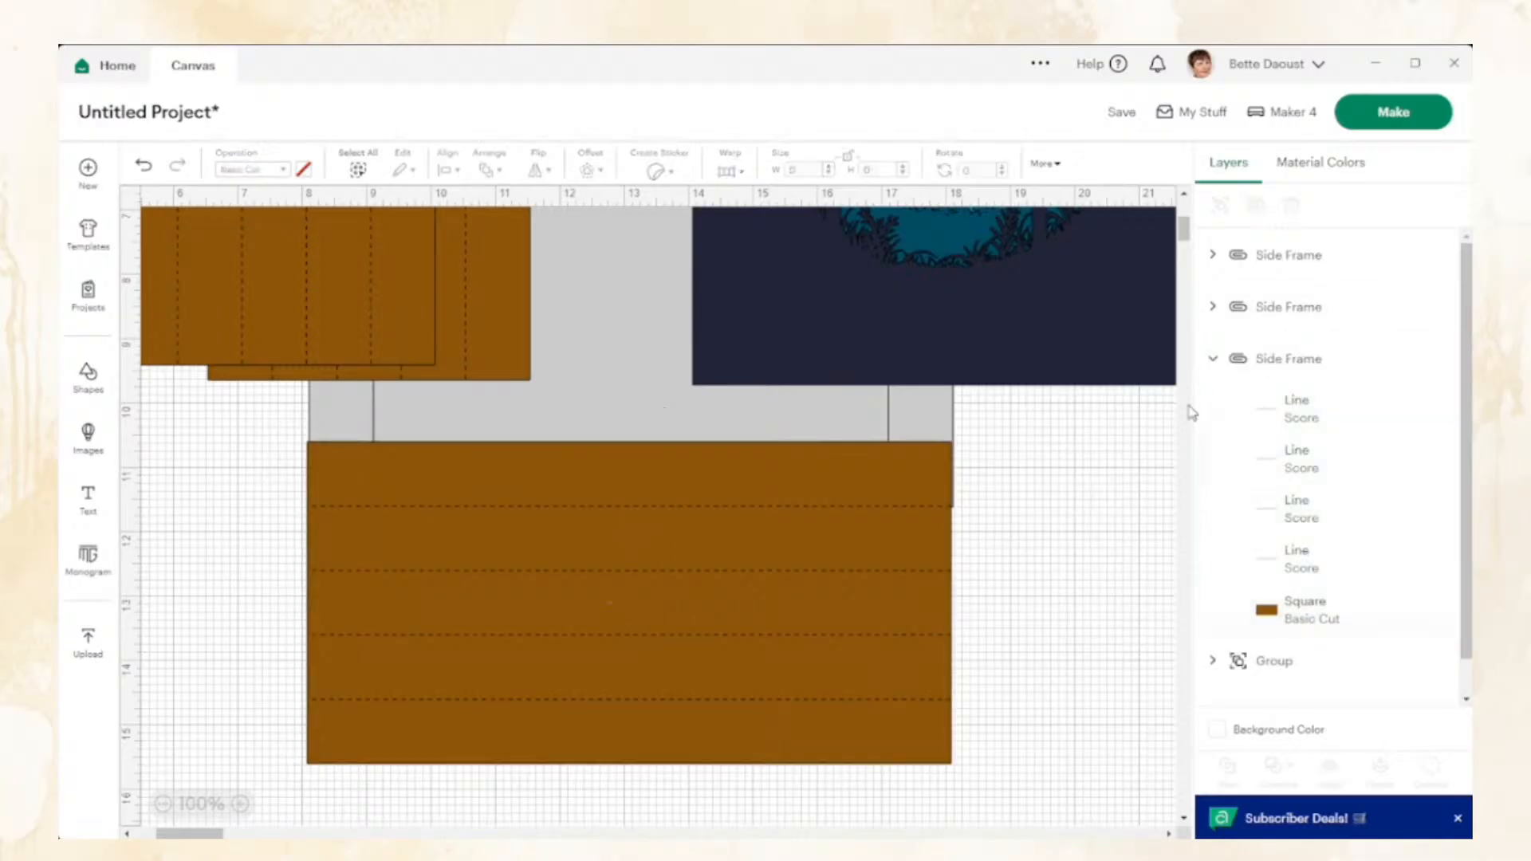
Rename the 5 x 10 in piece's layer as top-Bottom Frame
left_click(1277, 367)
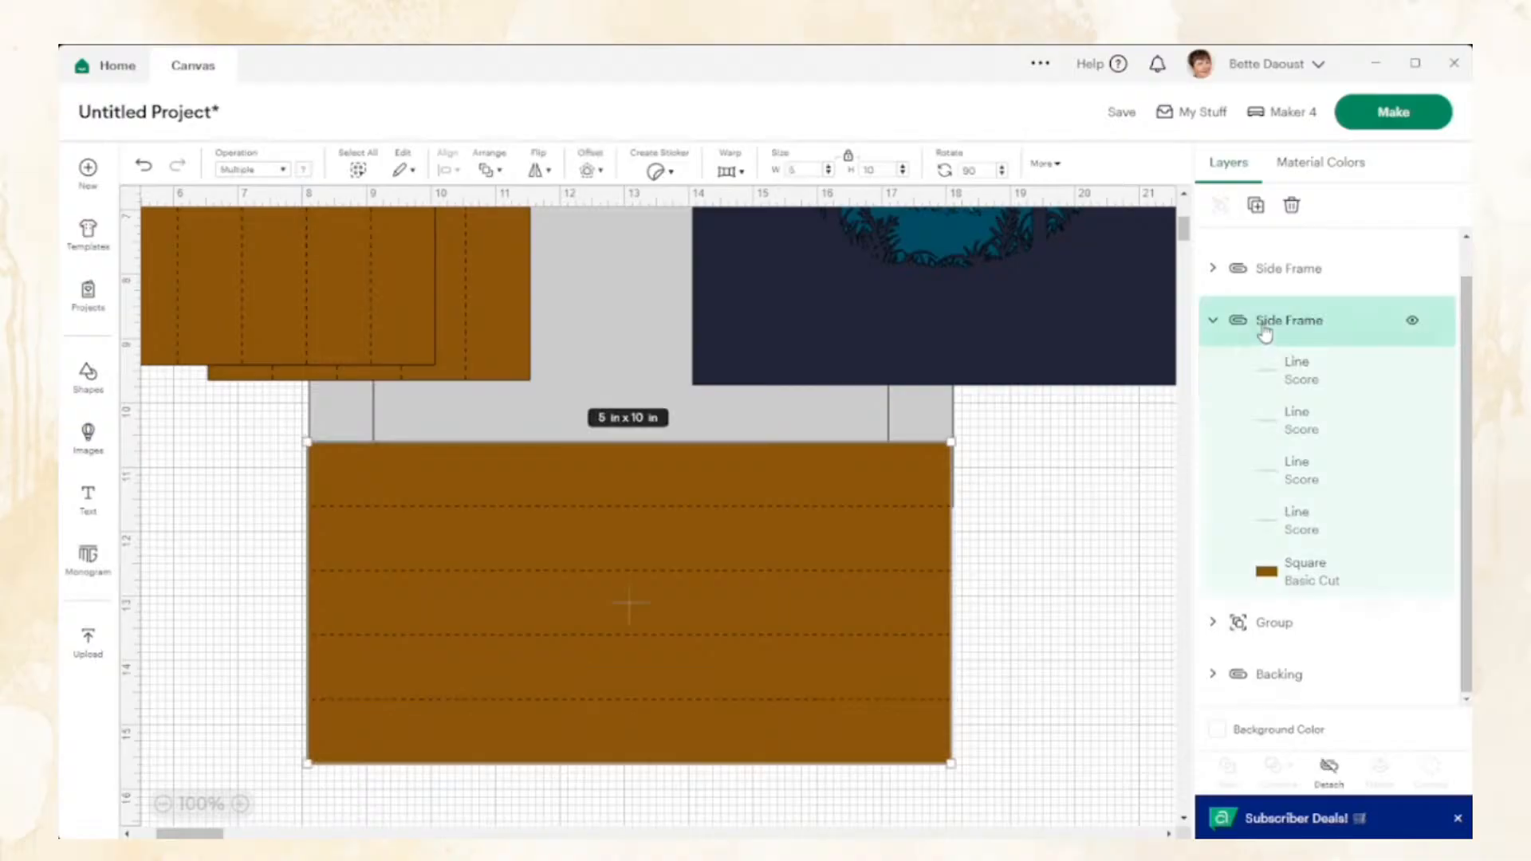
double_click(1264, 329)
type("top-Bottom Frame")
key("Return")
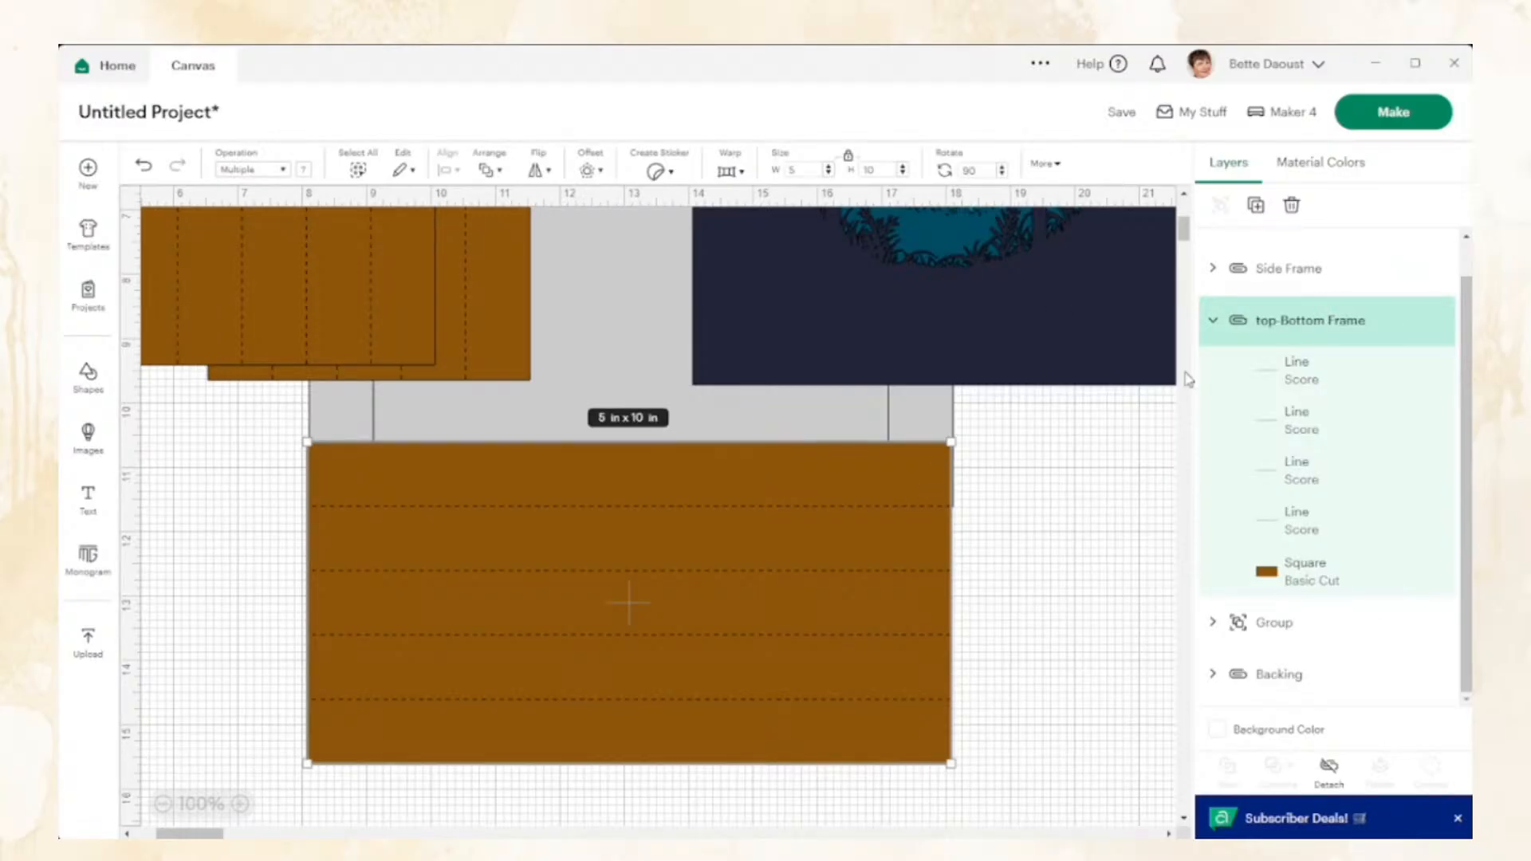
Duplicate the top-Bottom Frame piece and move both 5 x 10 in pieces up over the backing and artwork
left_click(1257, 207)
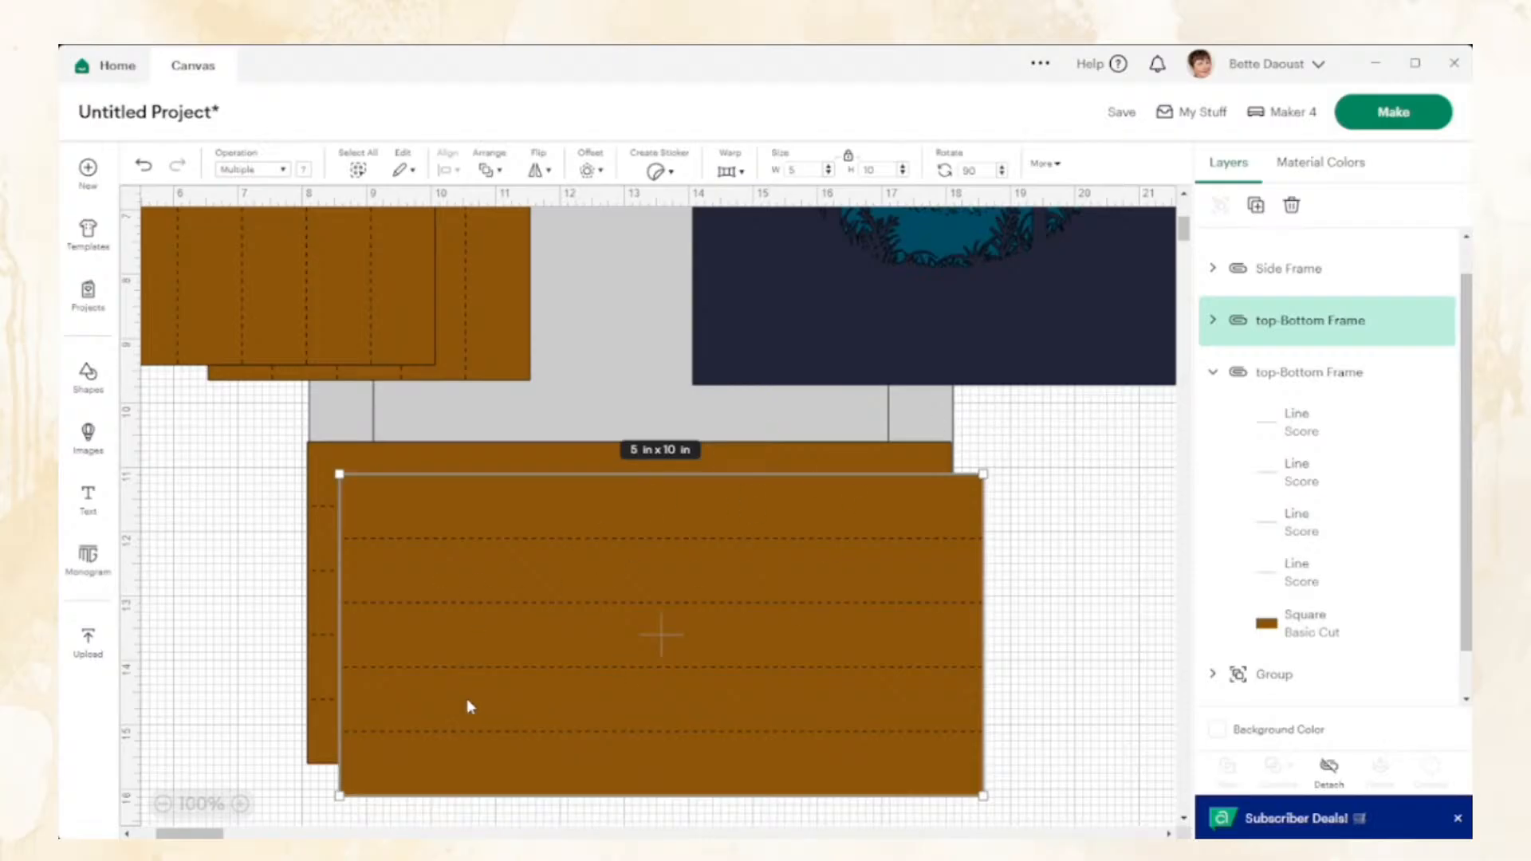
scroll(467, 698, "up", 5)
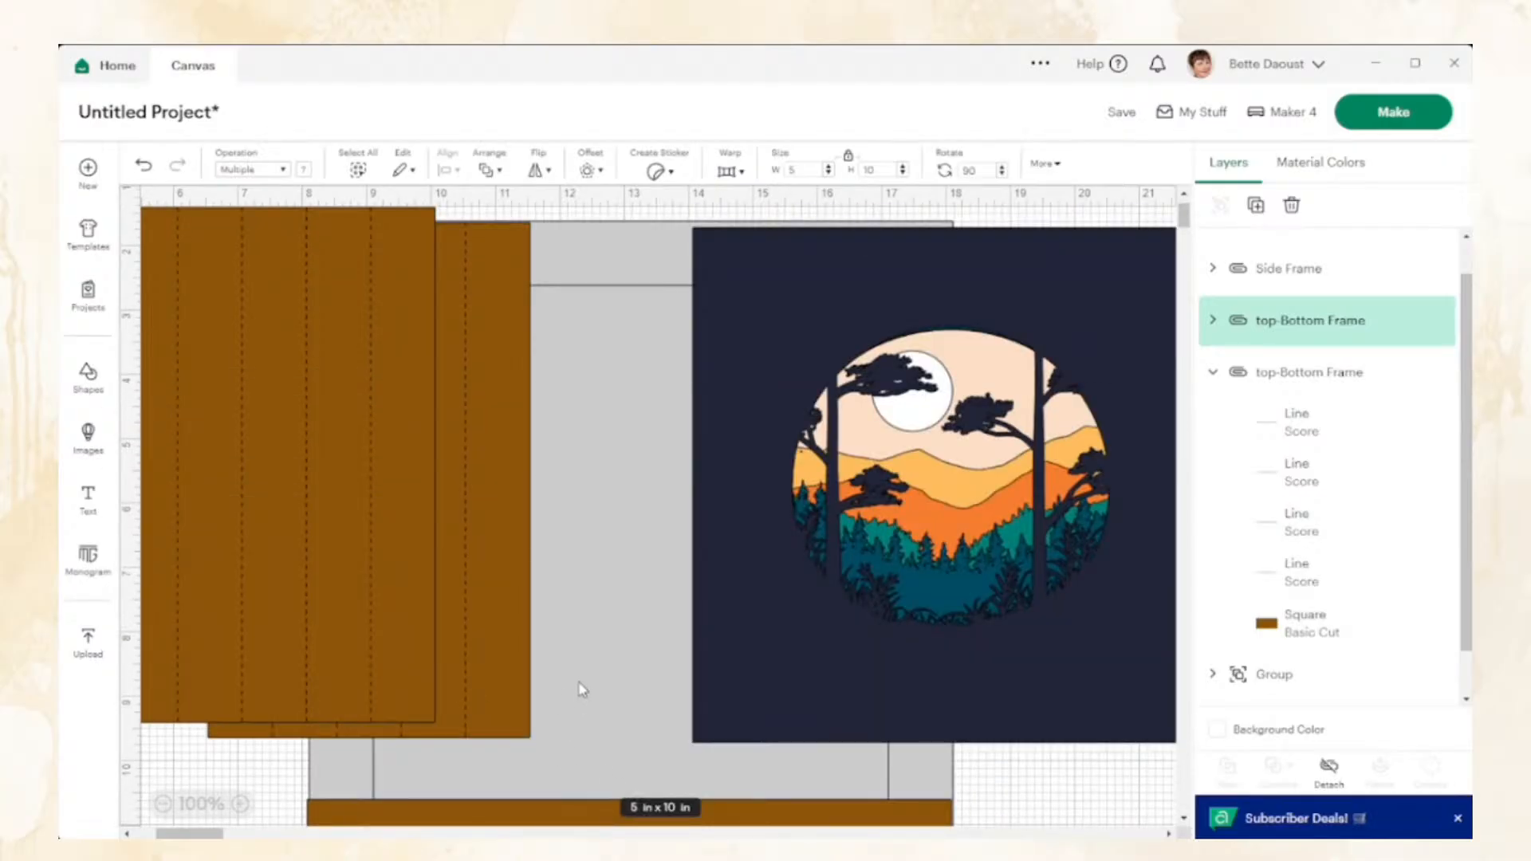
scroll(580, 686, "down", 2)
left_click_drag(561, 707, 767, 339)
left_click_drag(600, 762, 657, 581)
scroll(681, 643, "up", 3)
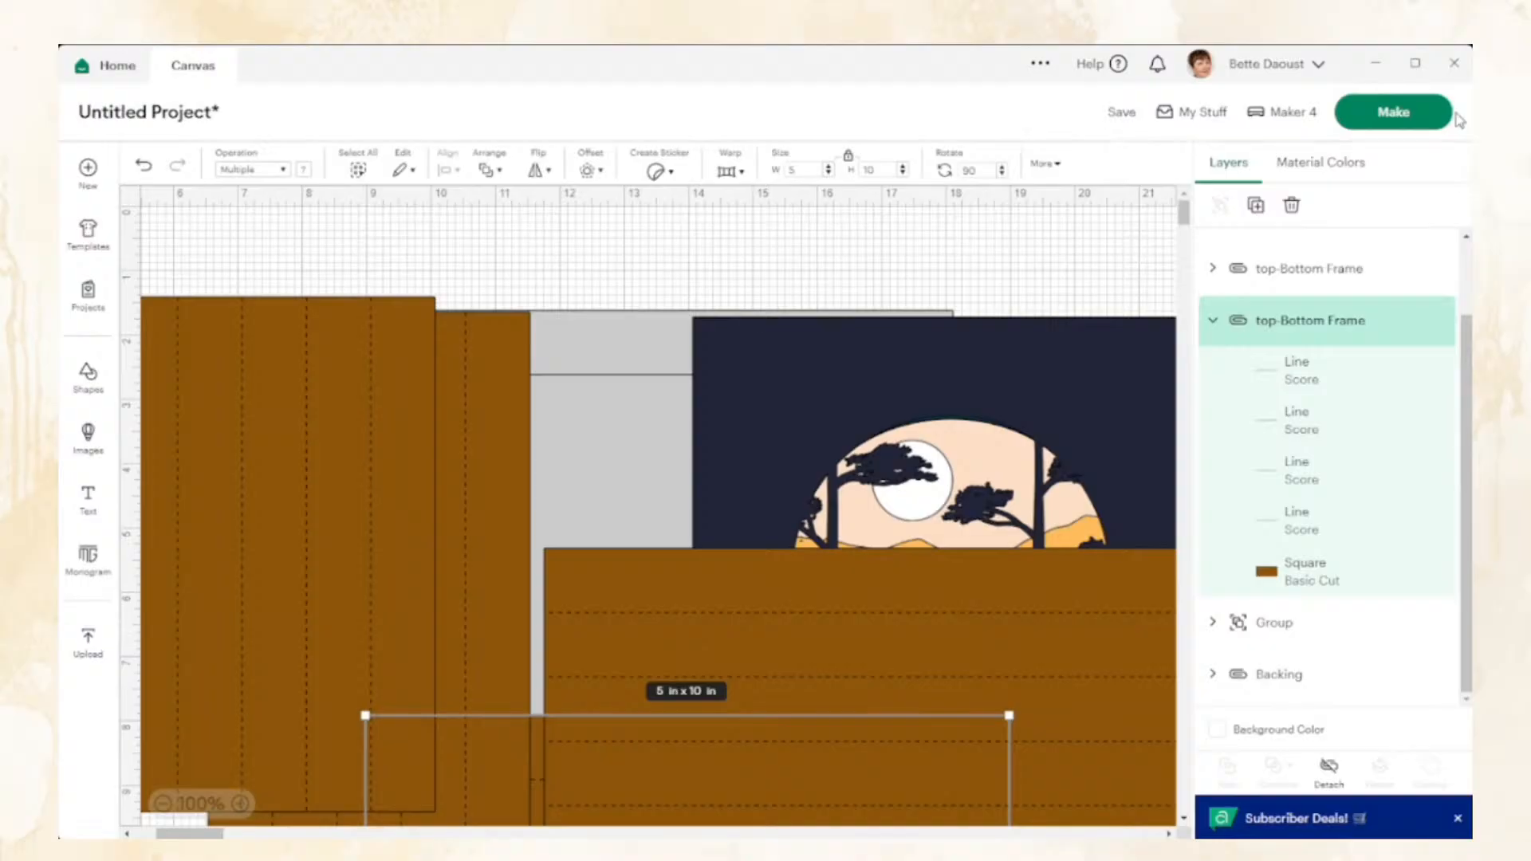
Send the project to cutting preparation without saving it, and load all materials on a mat
left_click(1406, 116)
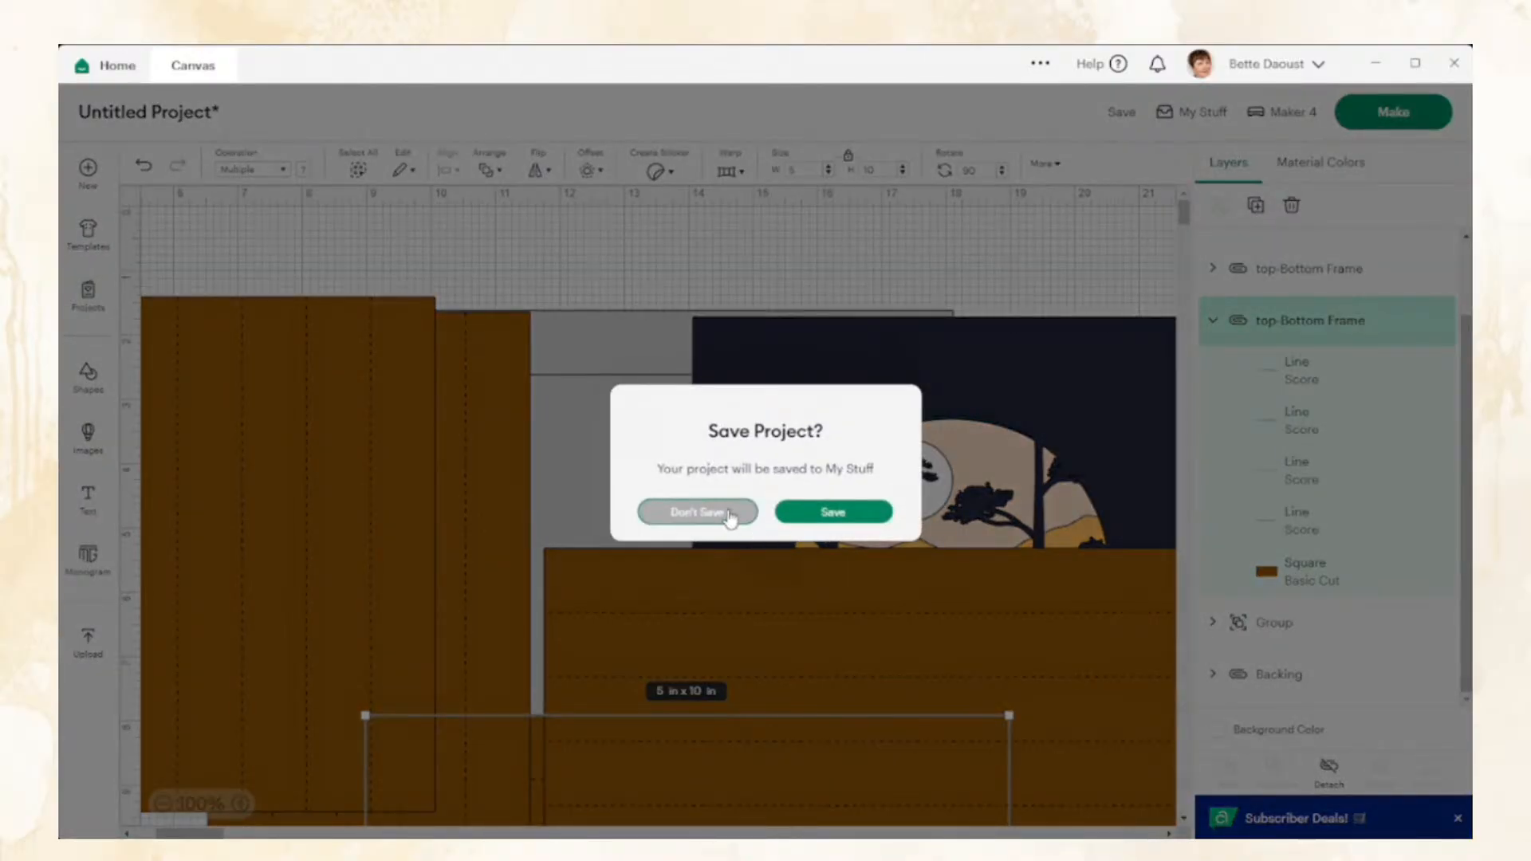
left_click(727, 514)
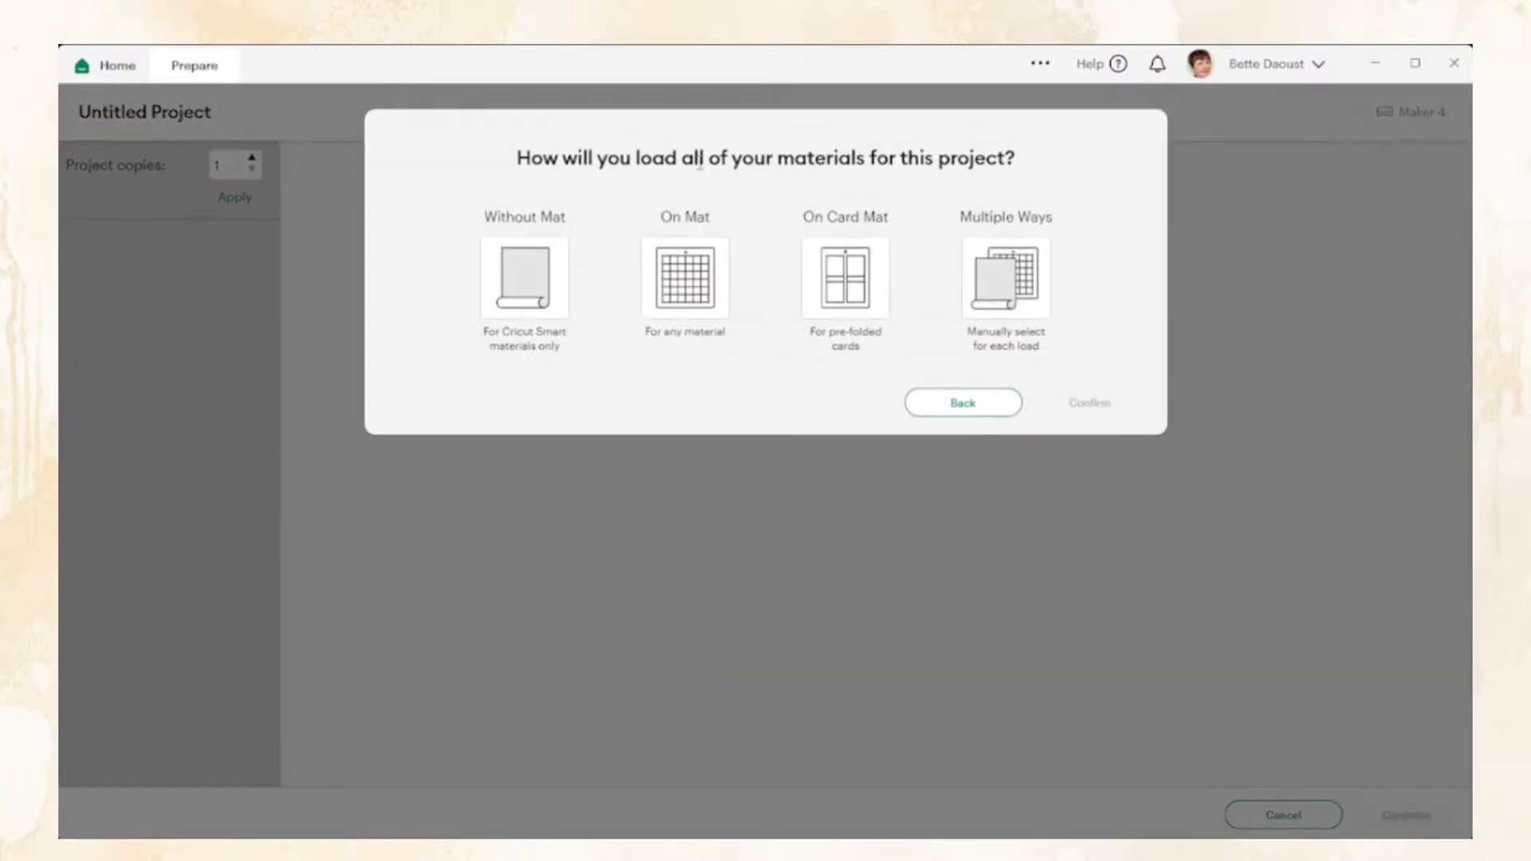
left_click(687, 273)
left_click(1074, 471)
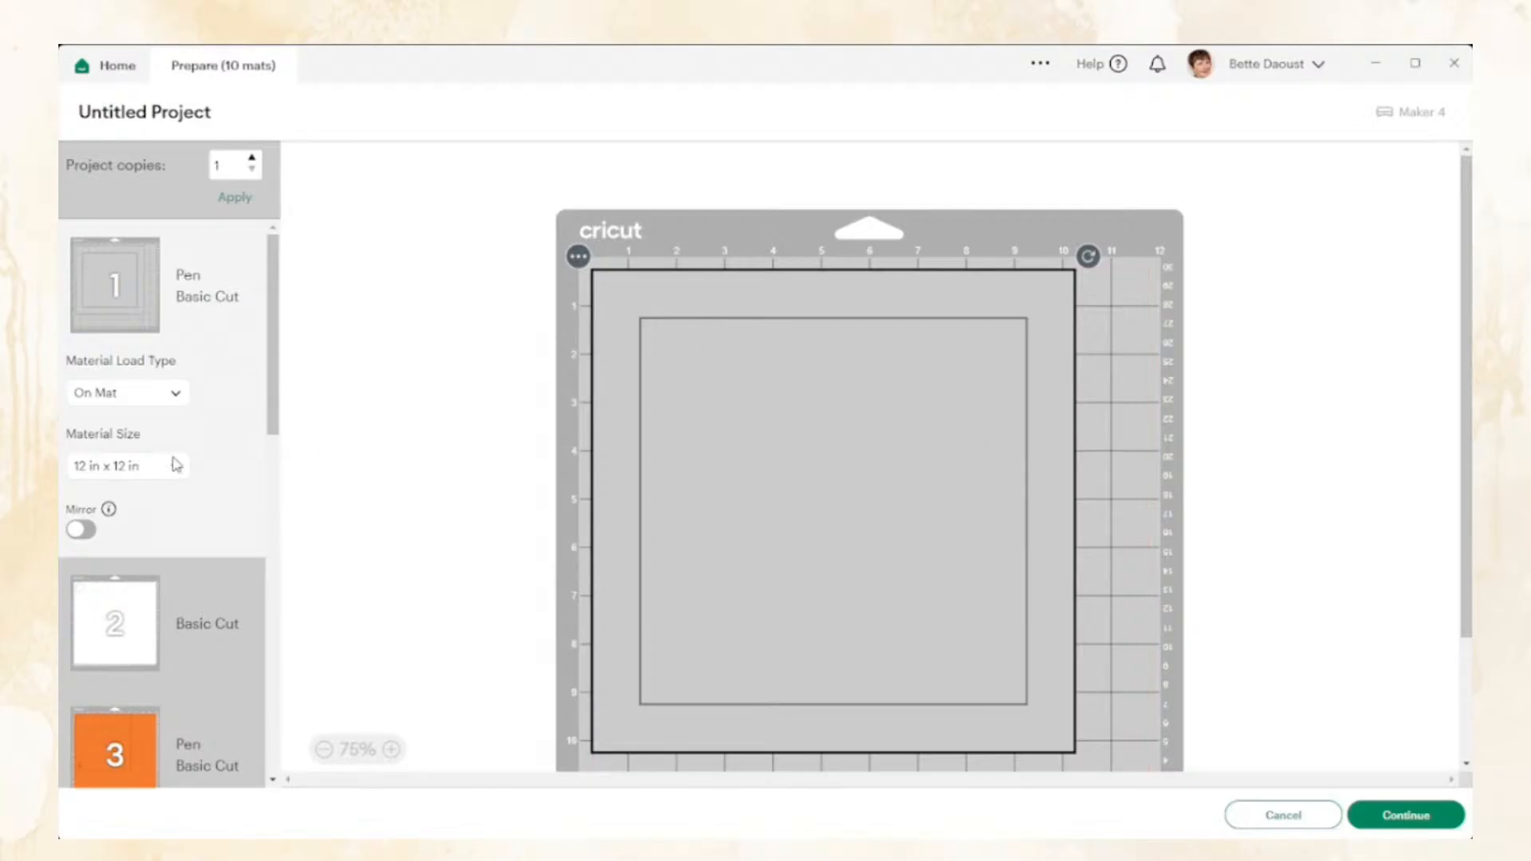
Examine the cut and pen layouts on mats 2, 3 and 4 in the mat preview
left_click(117, 616)
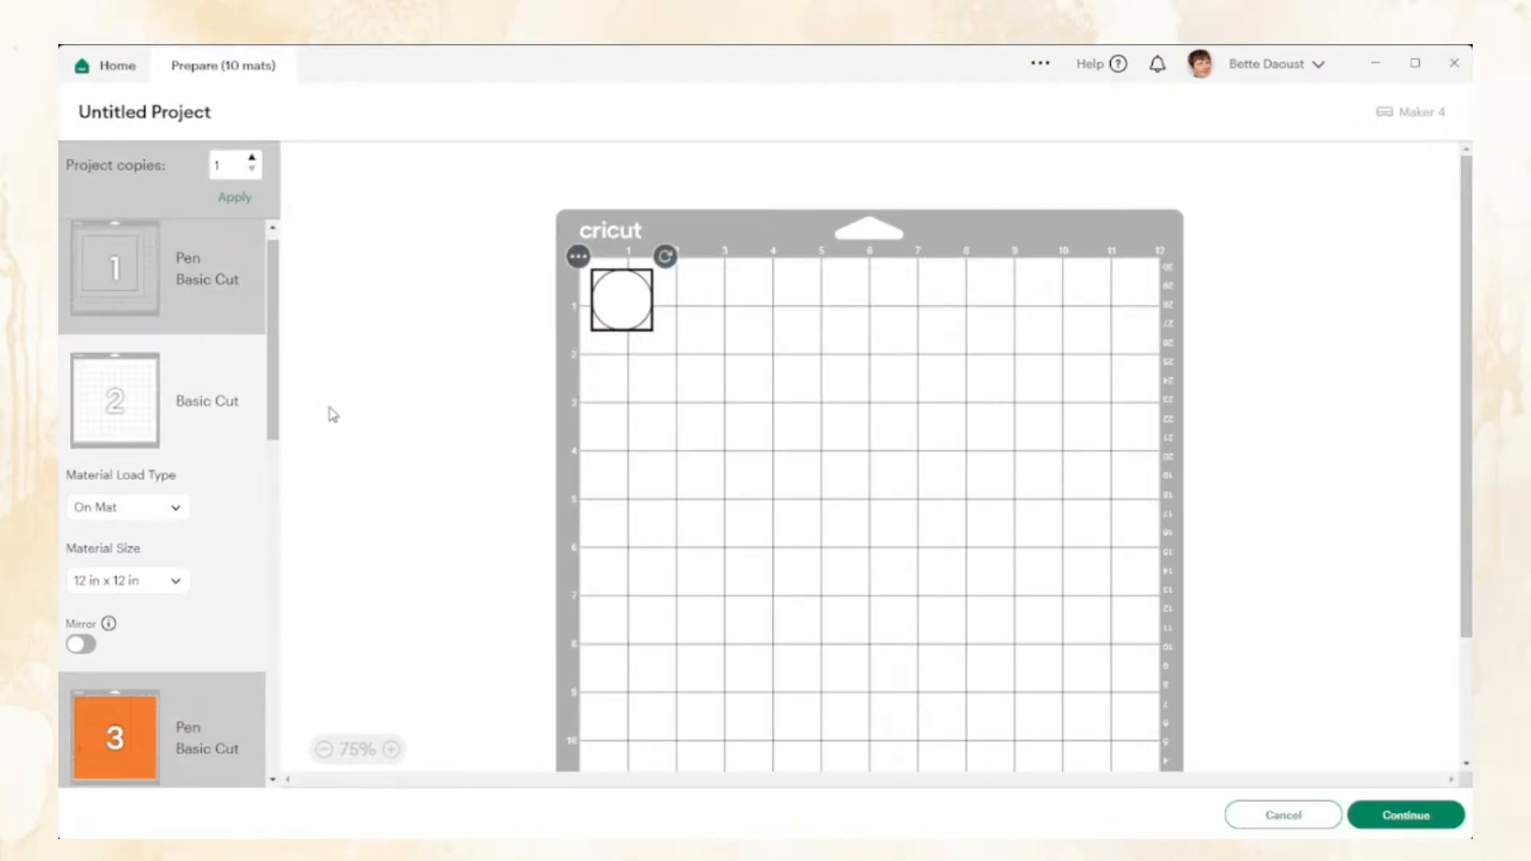
scroll(206, 465, "down", 2)
scroll(206, 464, "down", 2)
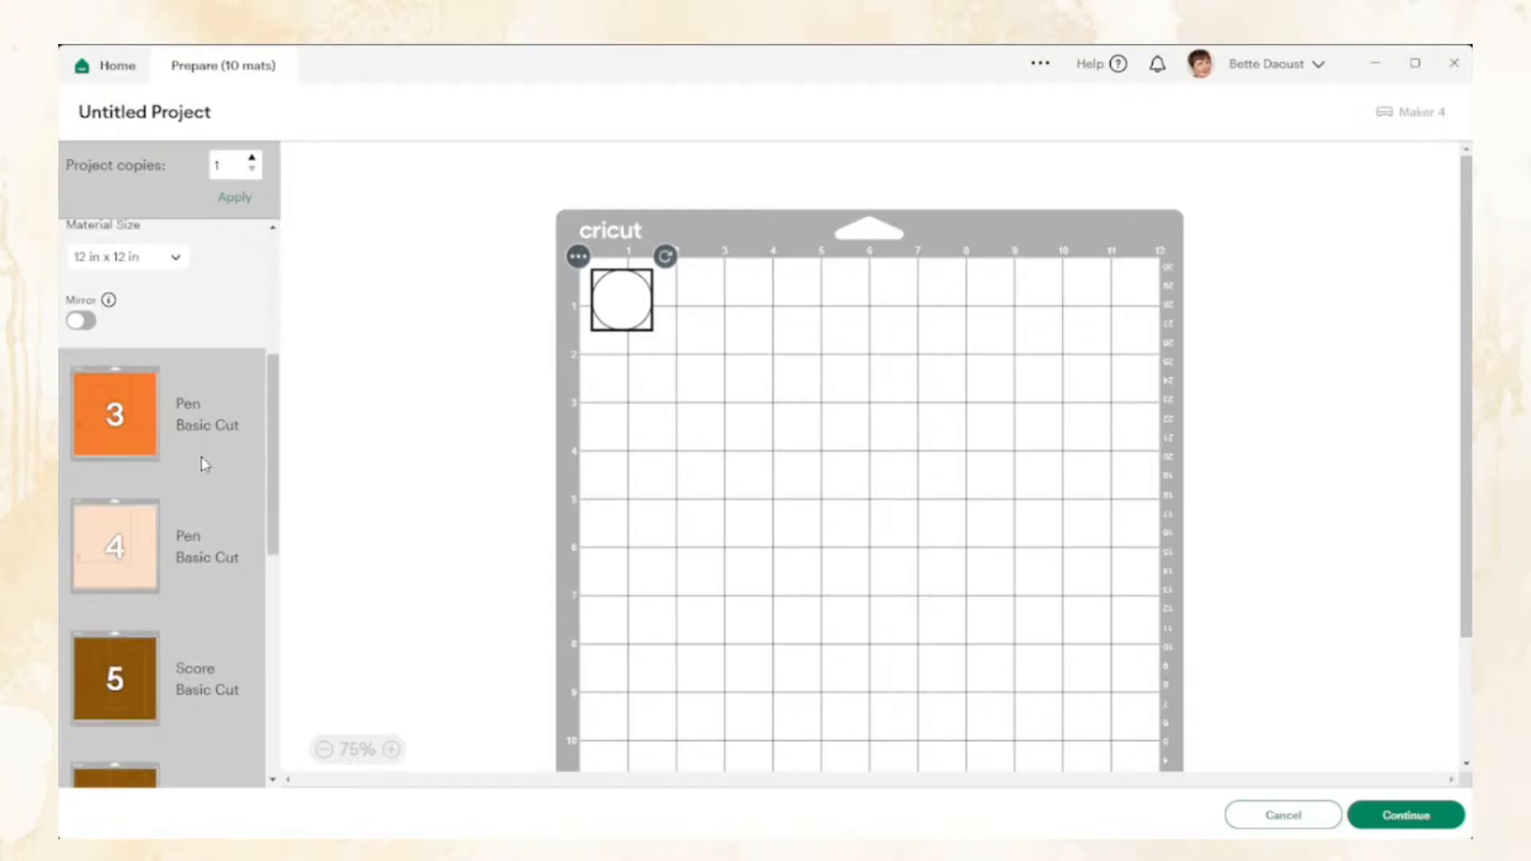
left_click(115, 373)
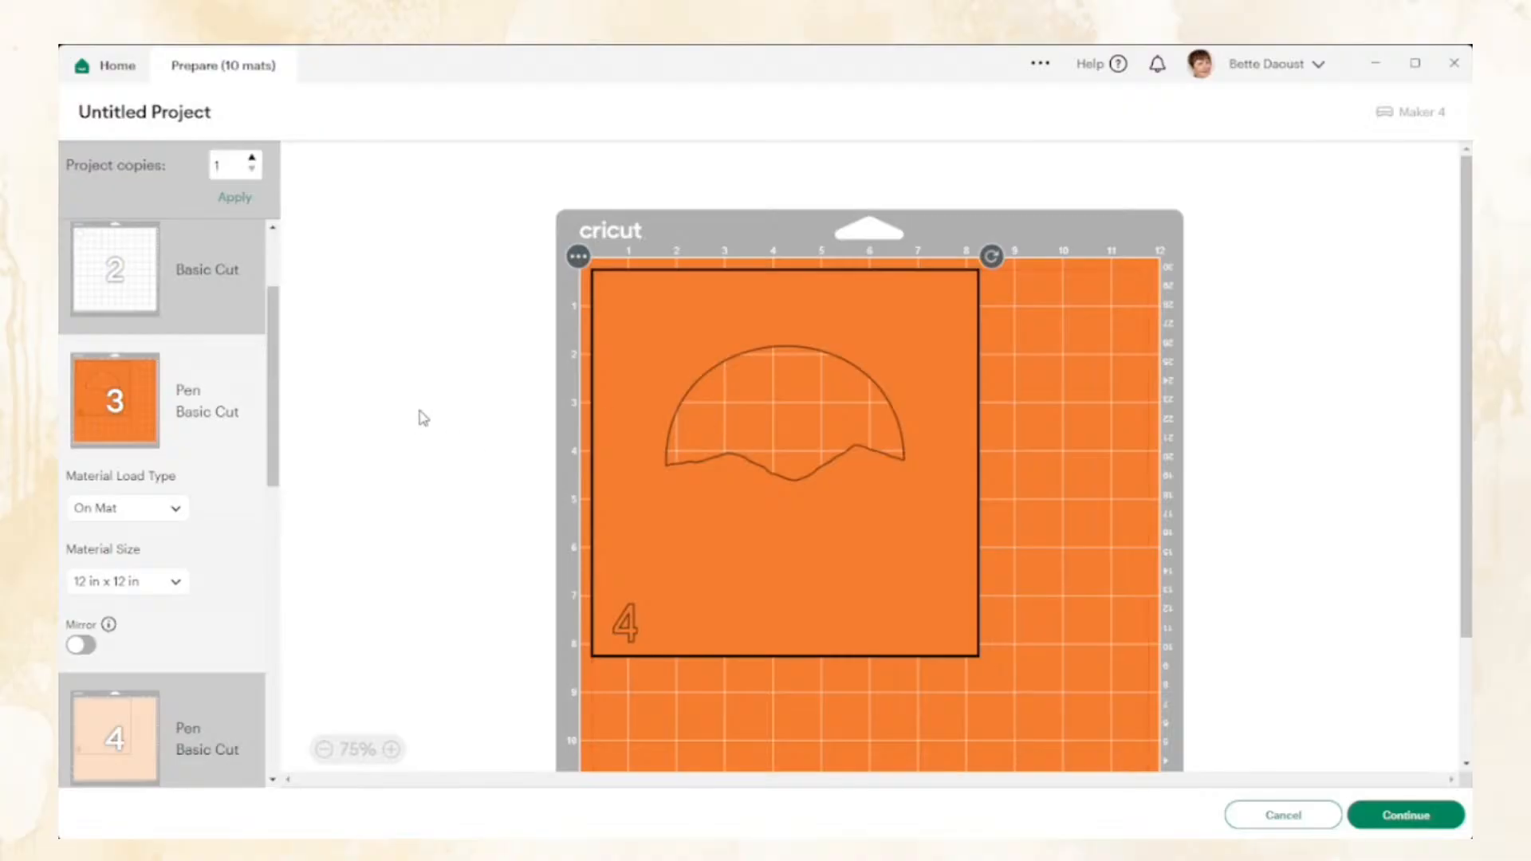
scroll(423, 418, "down", 2)
scroll(417, 417, "up", 1)
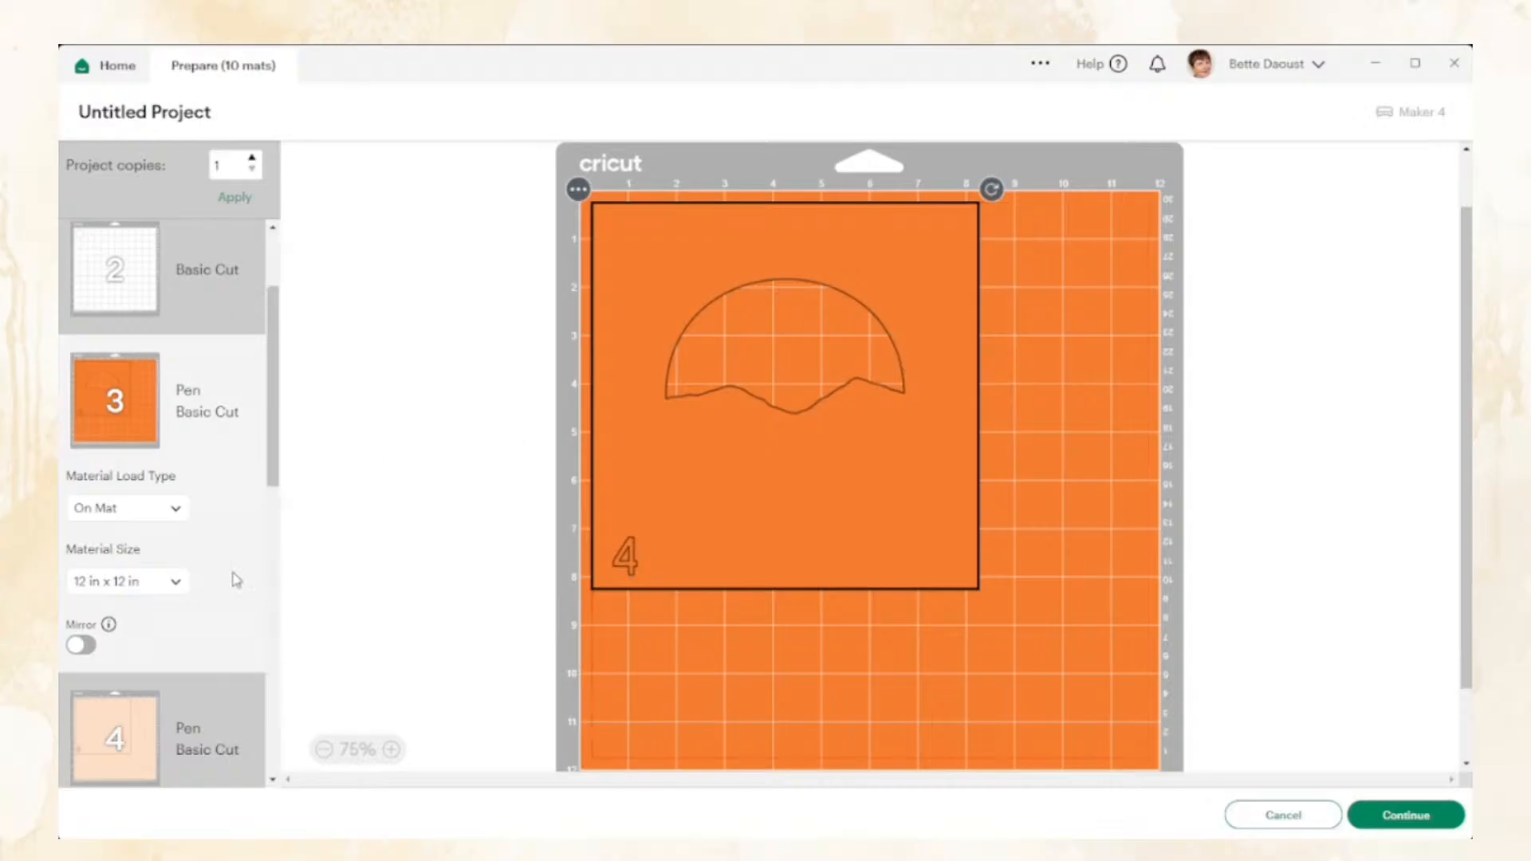
scroll(225, 563, "down", 1)
scroll(225, 563, "down", 1)
left_click(156, 571)
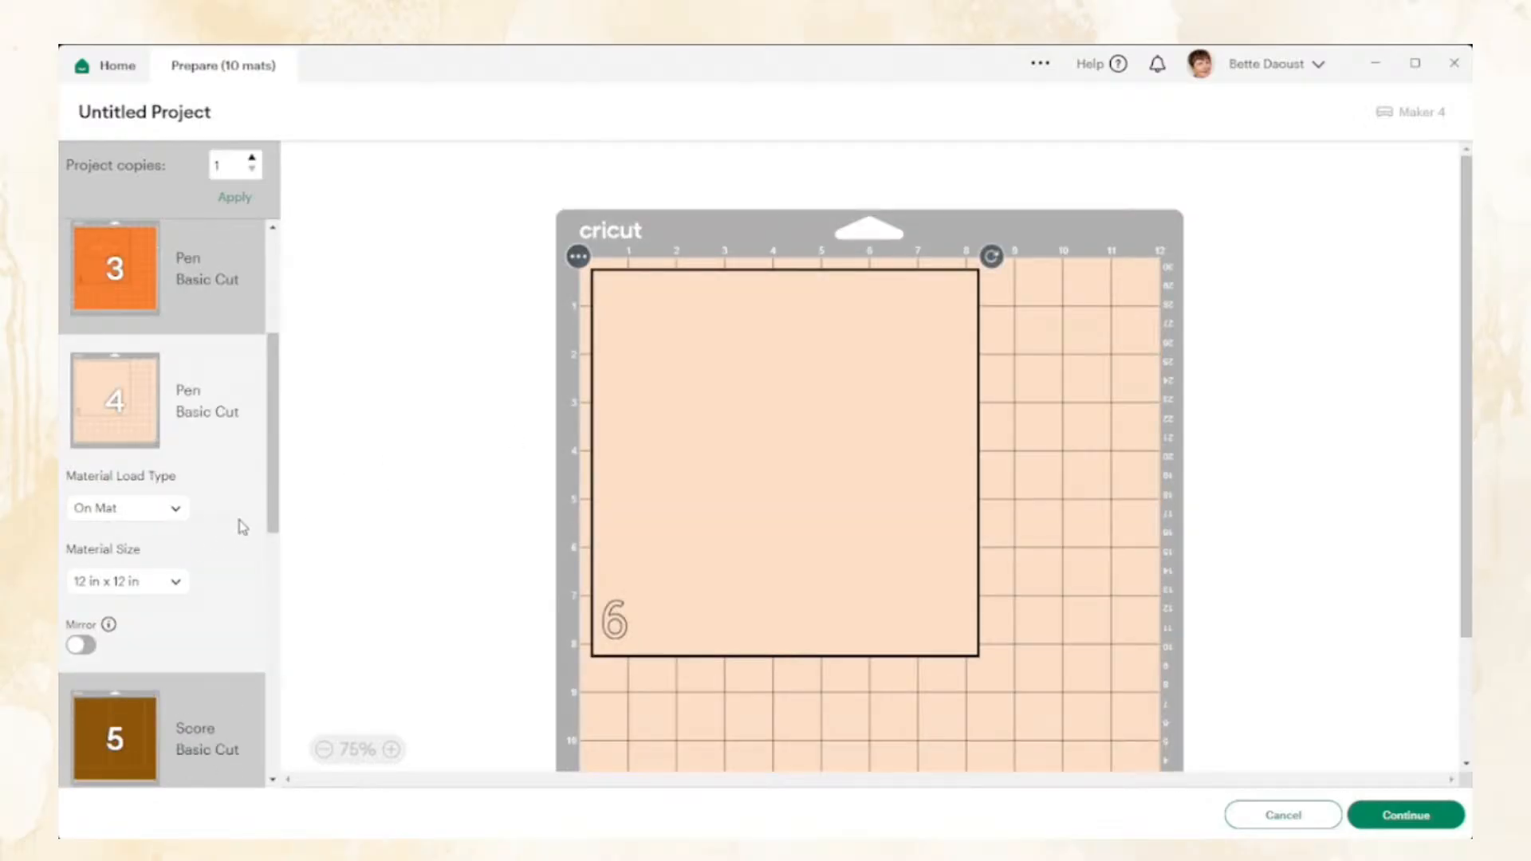
On mat 5, move the second 5 x 10 in frame piece to the mat's right edge, leaving a gap between the pieces
scroll(242, 527, "down", 4)
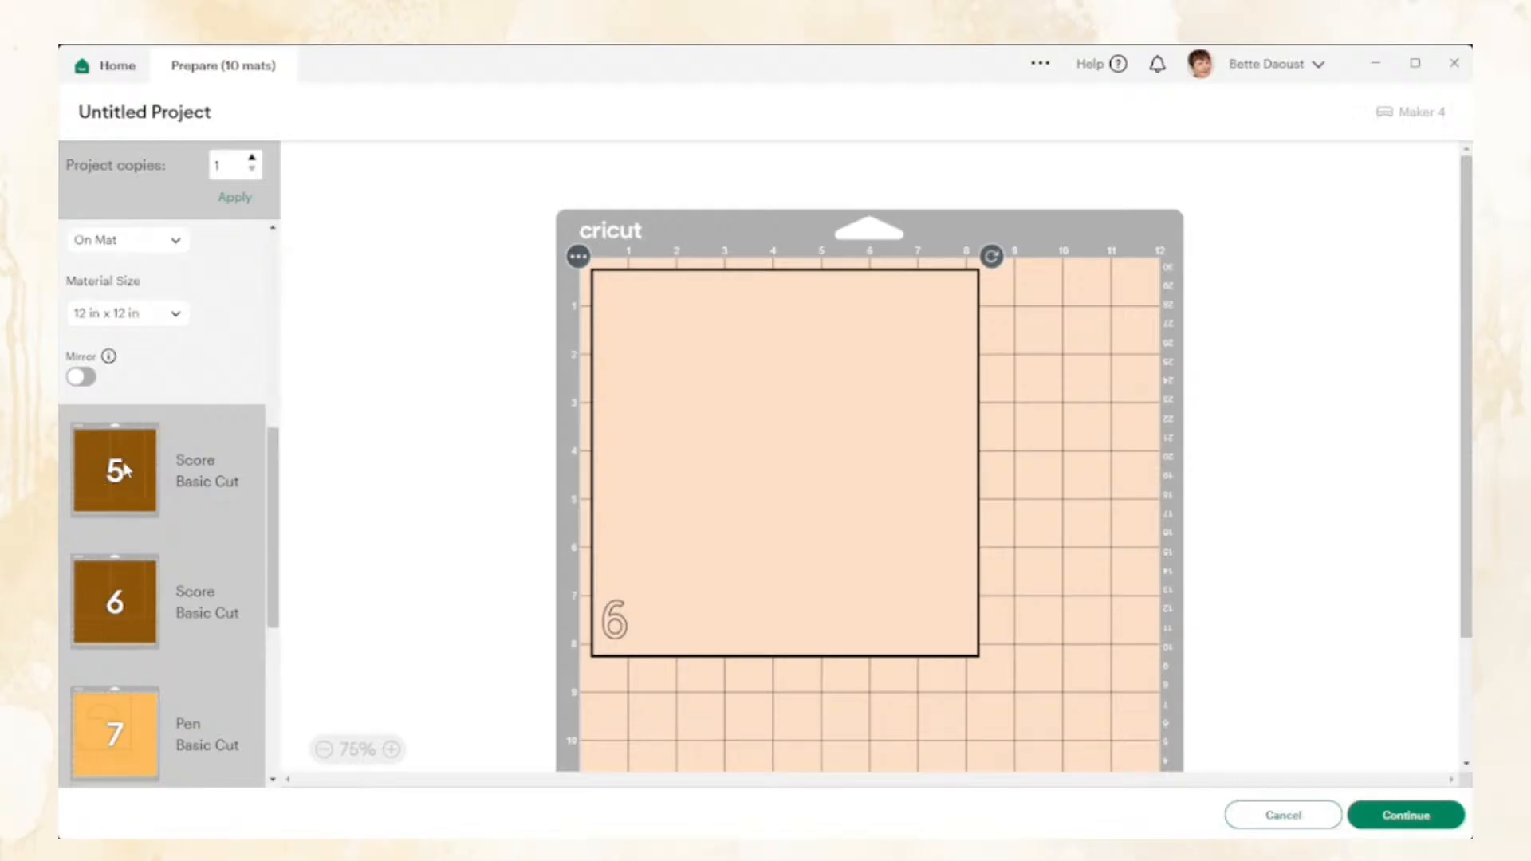
left_click(125, 470)
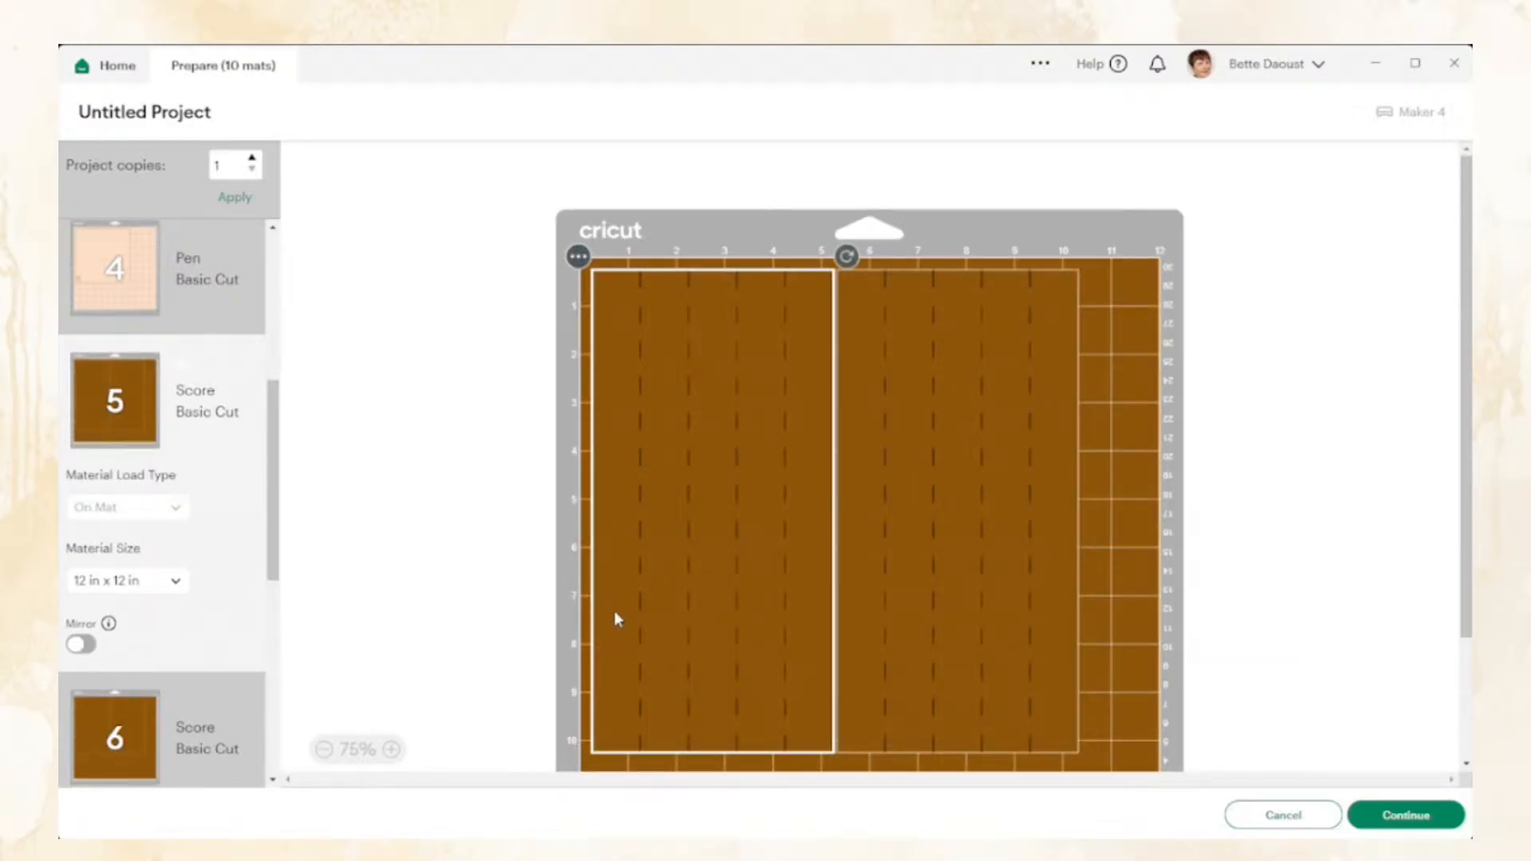
scroll(894, 525, "down", 2)
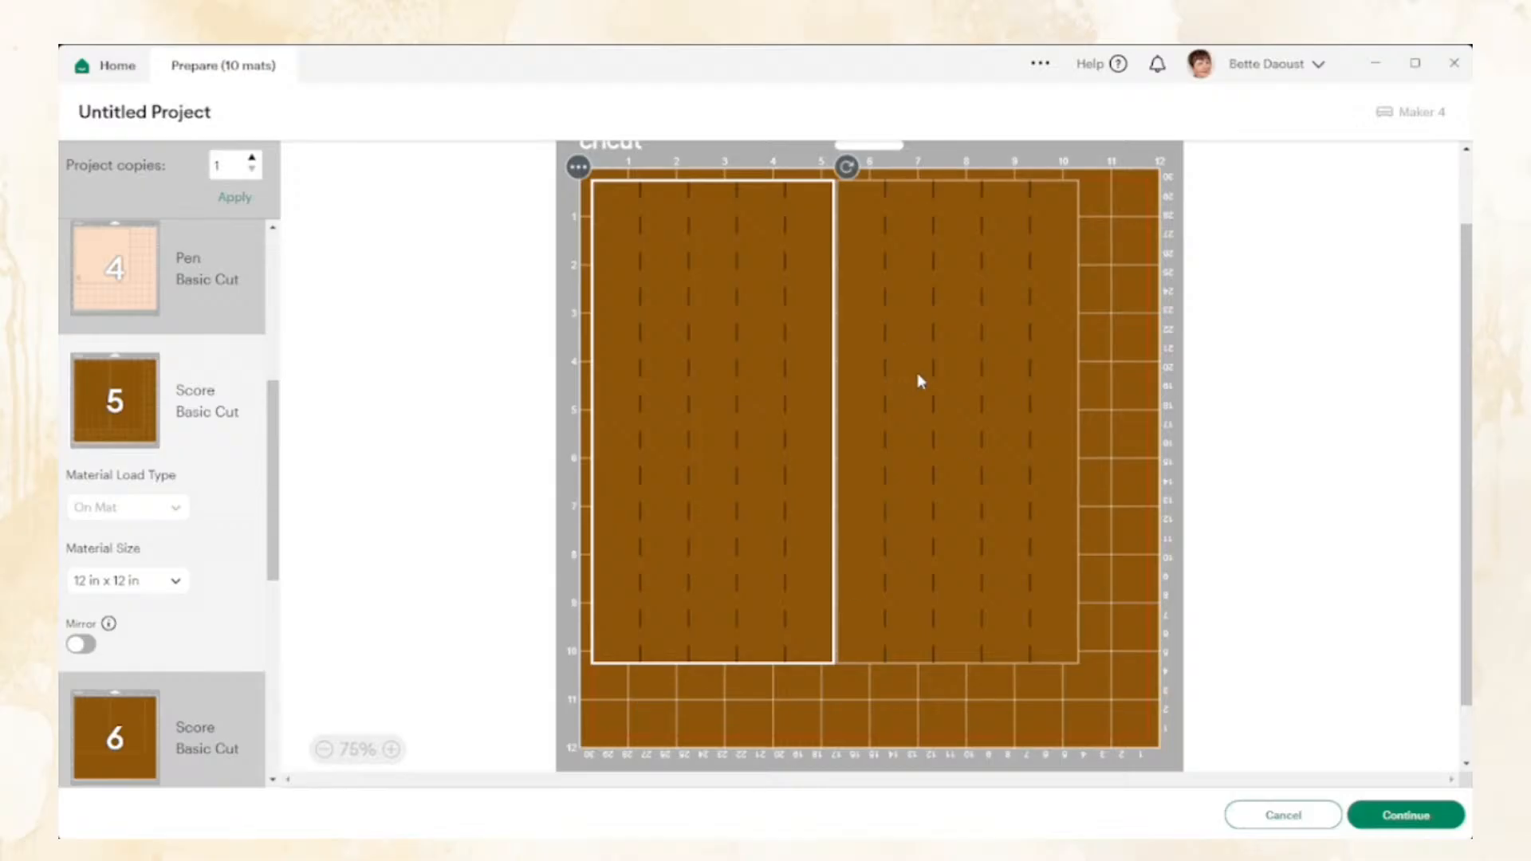
left_click_drag(918, 376, 1000, 365)
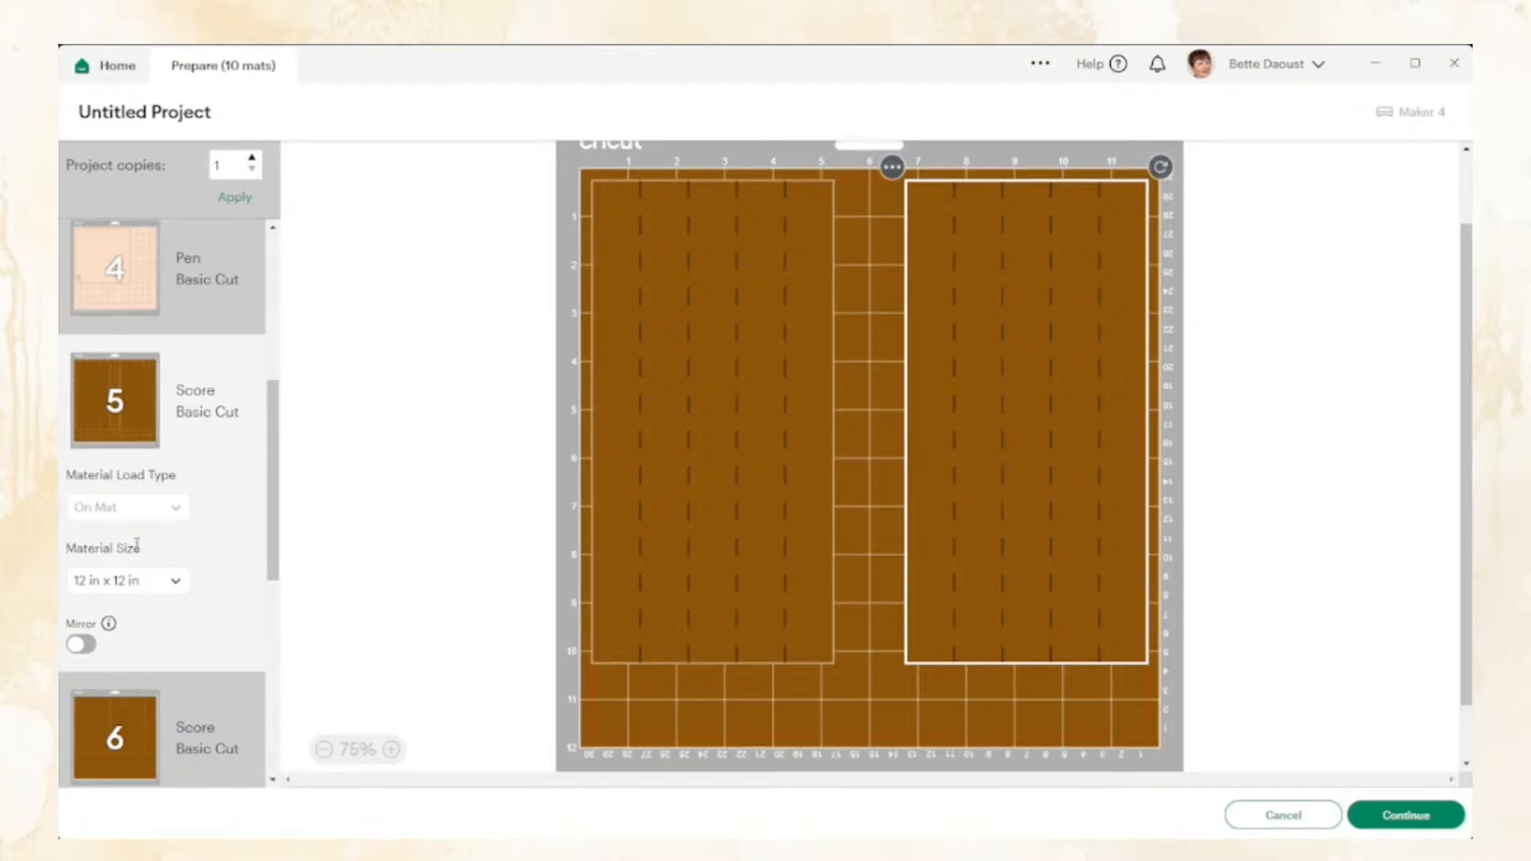
Examine the layouts of mats 6 through 10, checking the frame pieces, the numbered artwork layers and mats 9 and 10 again
scroll(251, 483, "down", 2)
left_click(201, 535)
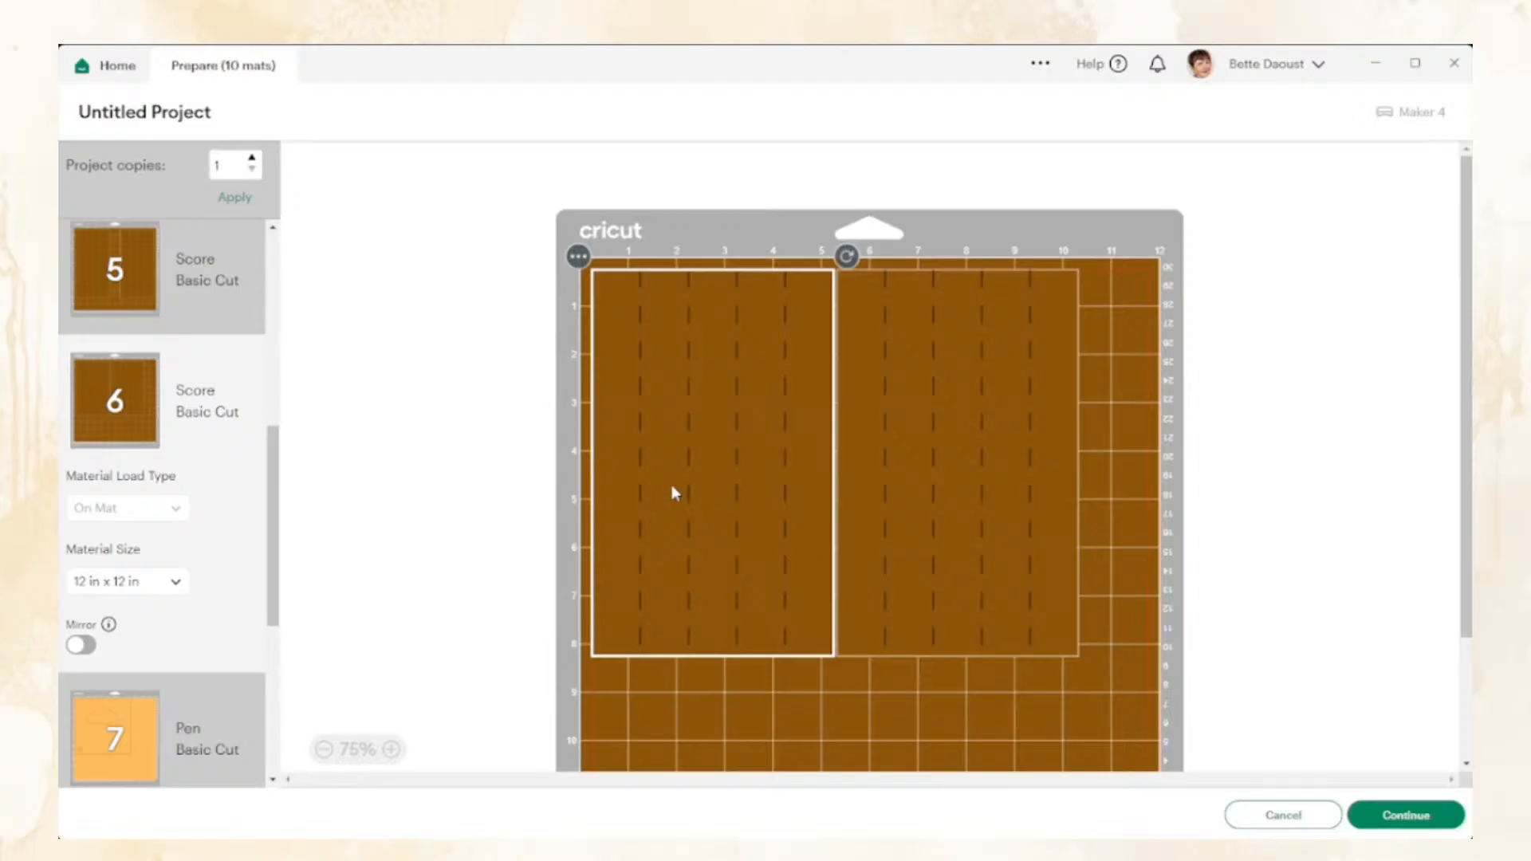
scroll(208, 699, "down", 3)
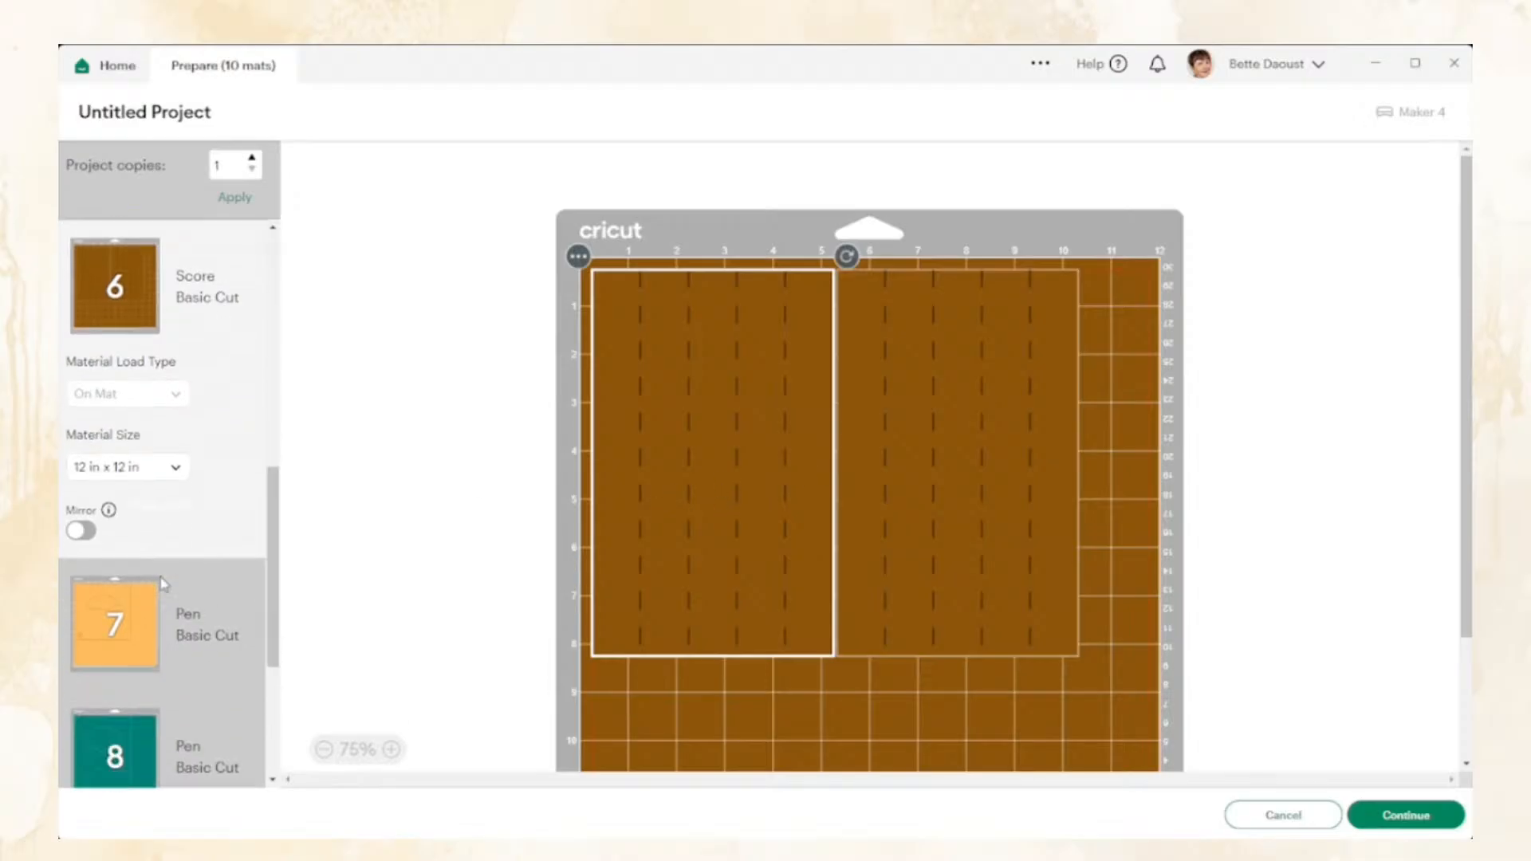
left_click(116, 566)
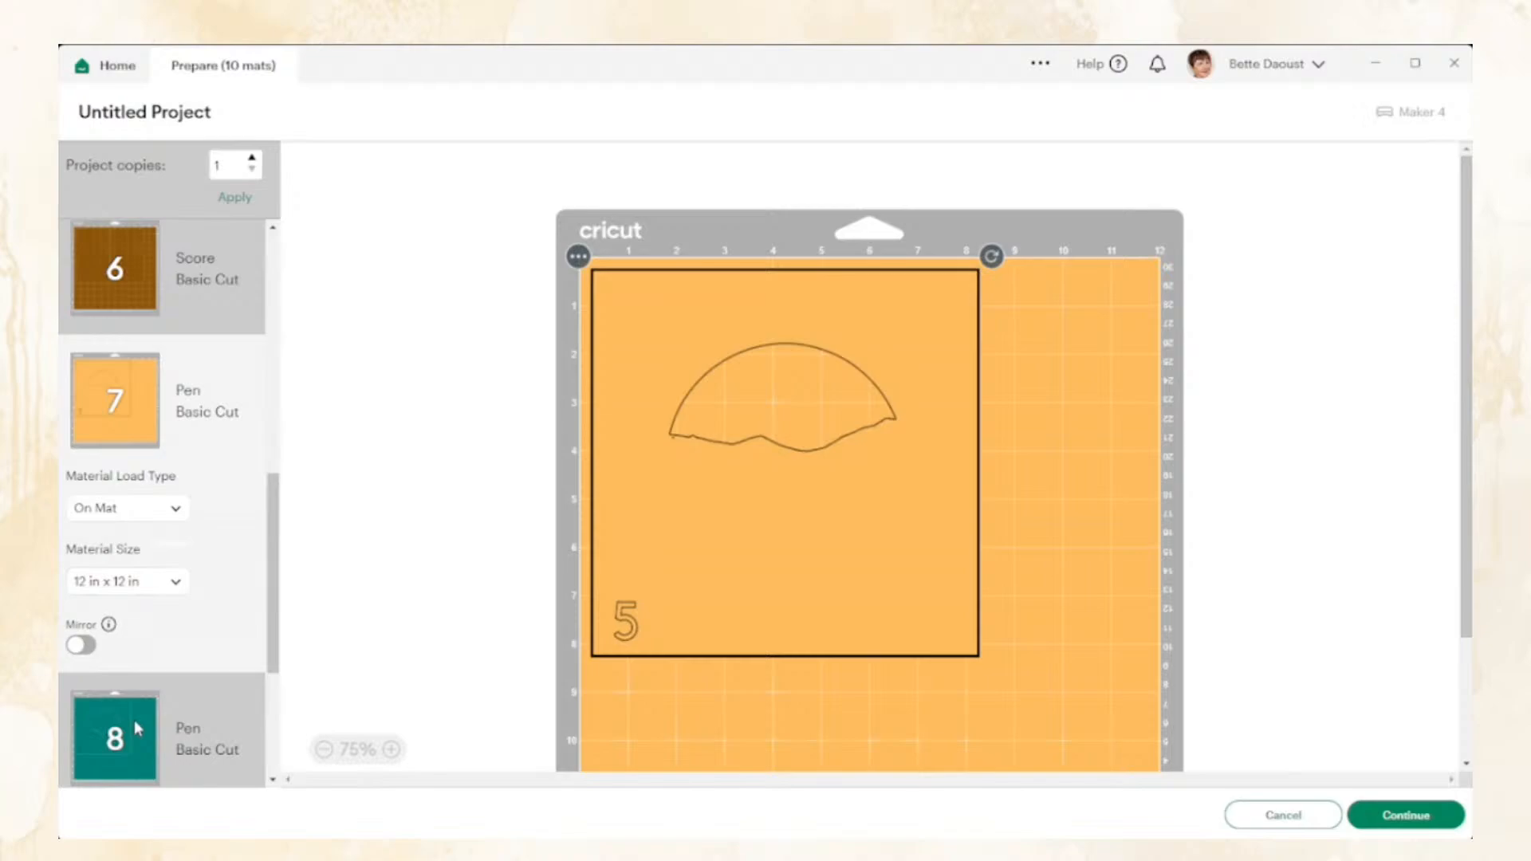
left_click(134, 720)
scroll(223, 576, "down", 2)
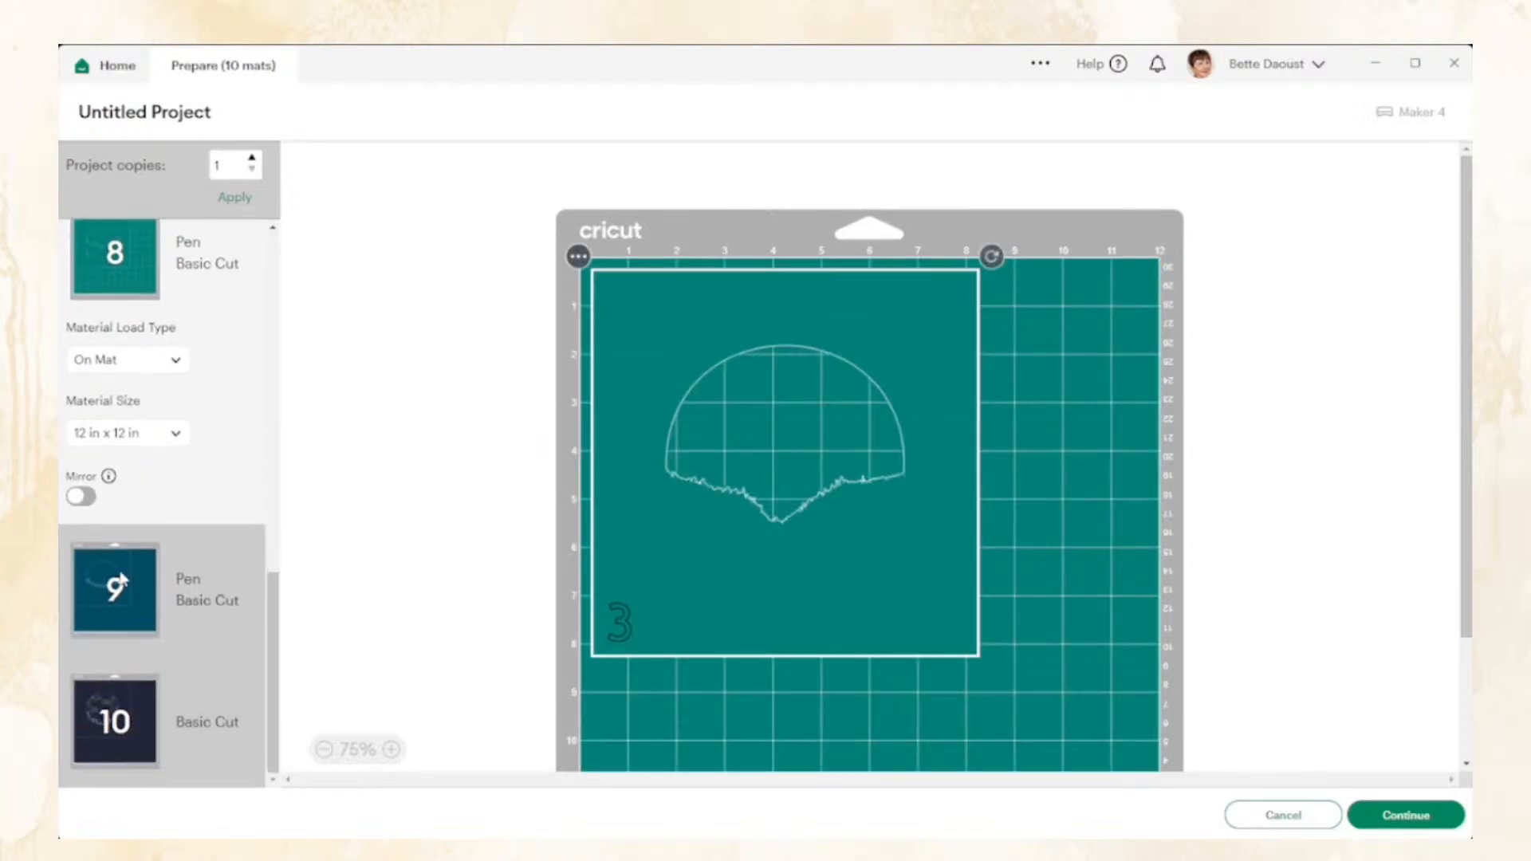
left_click(120, 587)
scroll(179, 556, "down", 1)
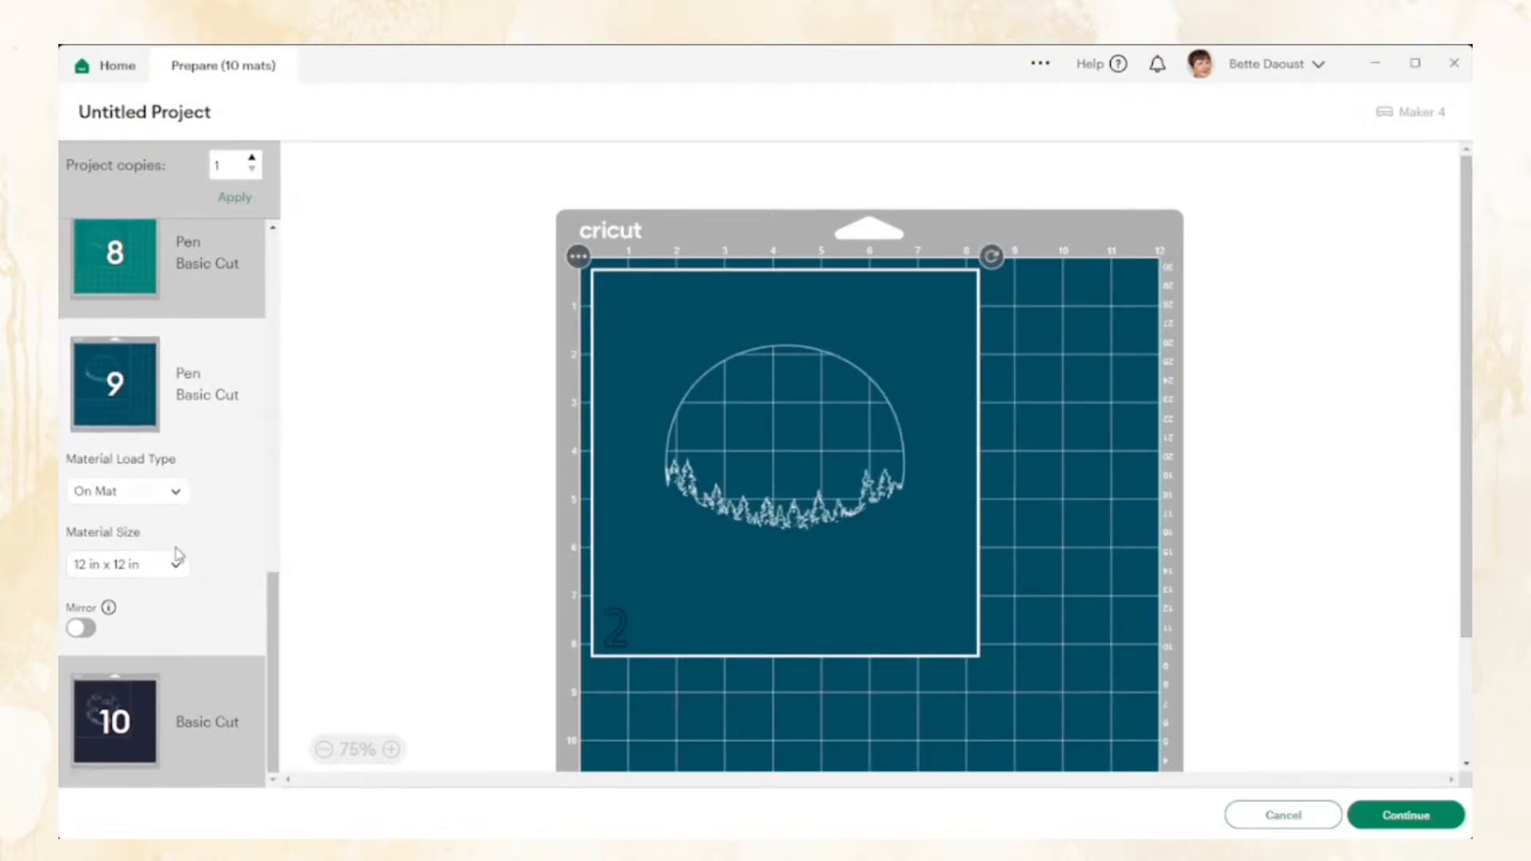
left_click(137, 705)
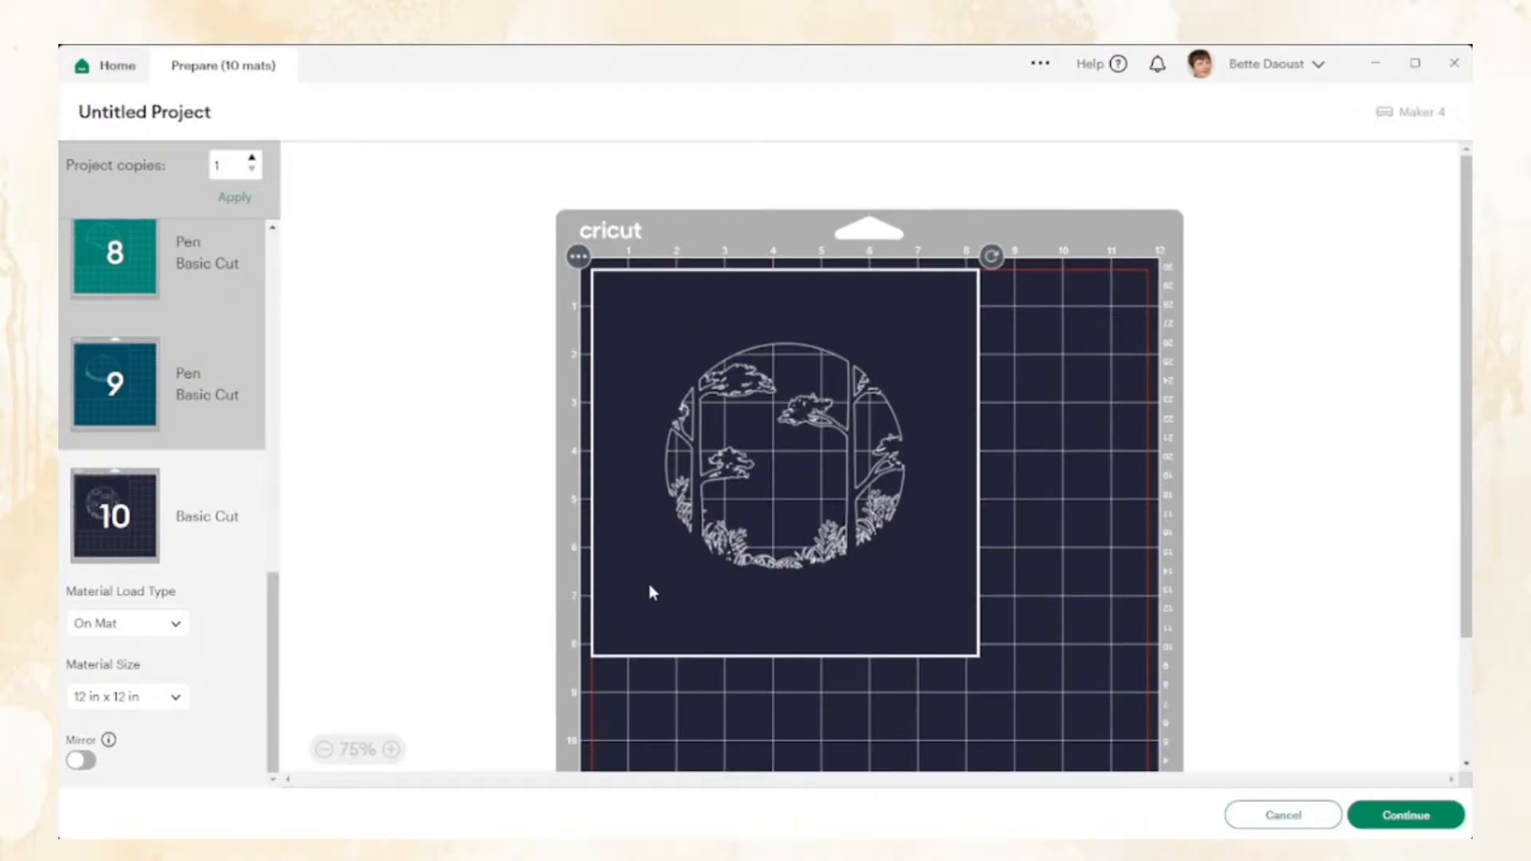
left_click(141, 361)
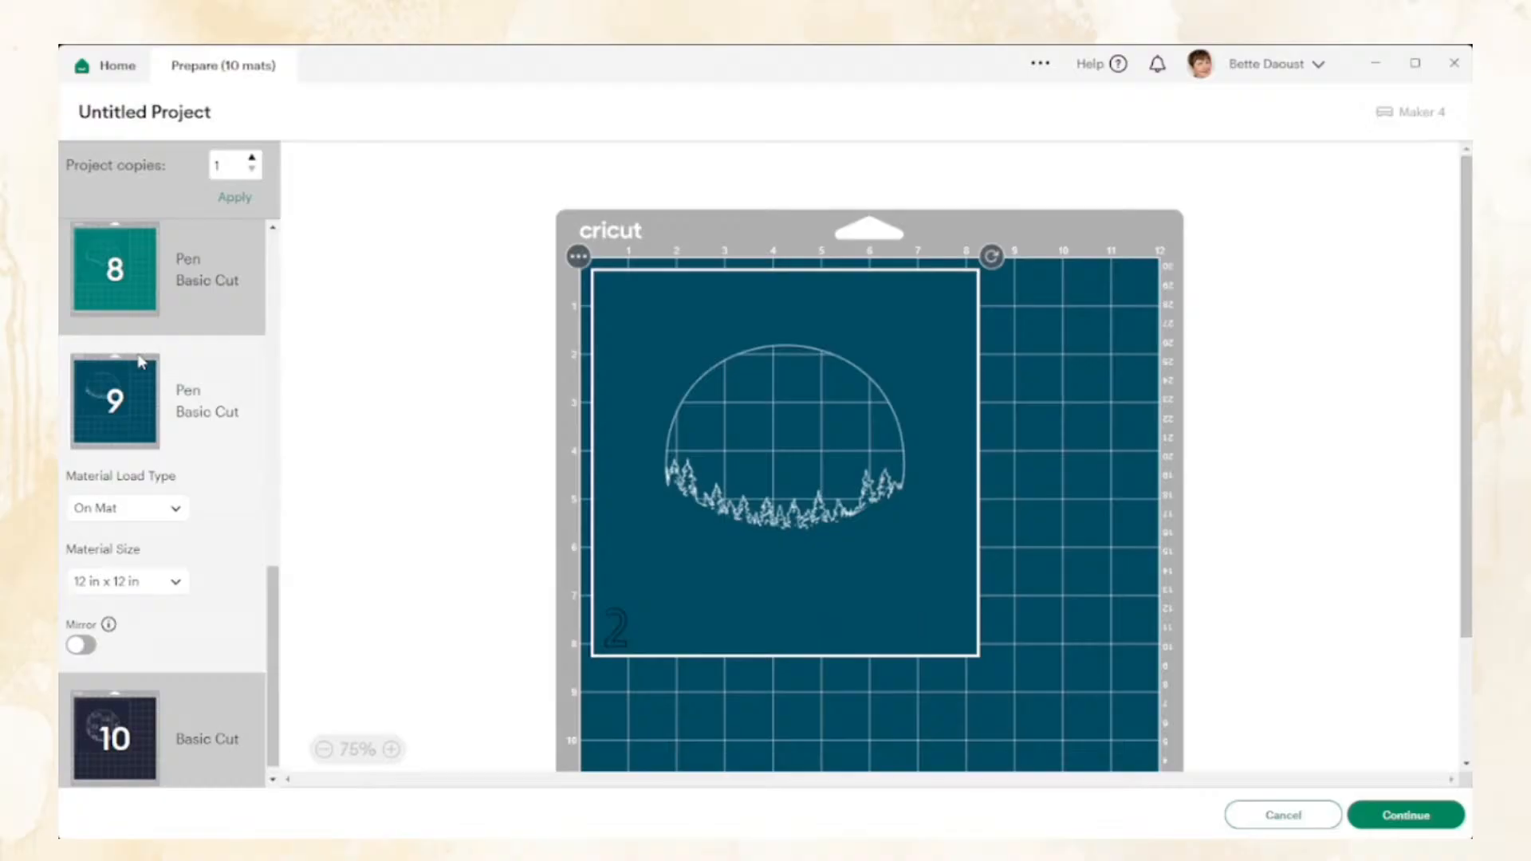
scroll(205, 355, "up", 3)
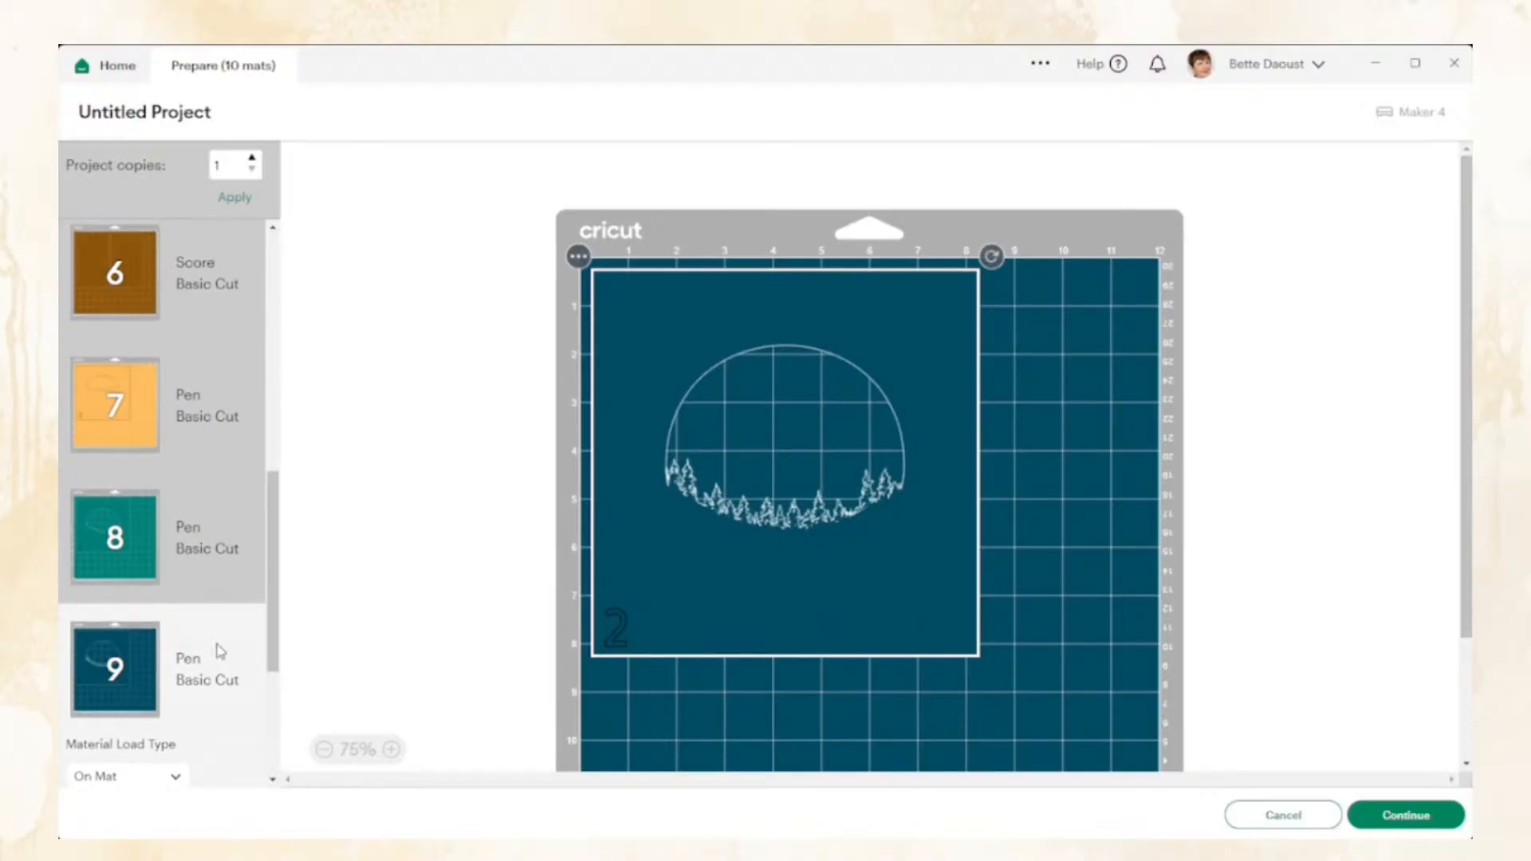
scroll(221, 652, "down", 3)
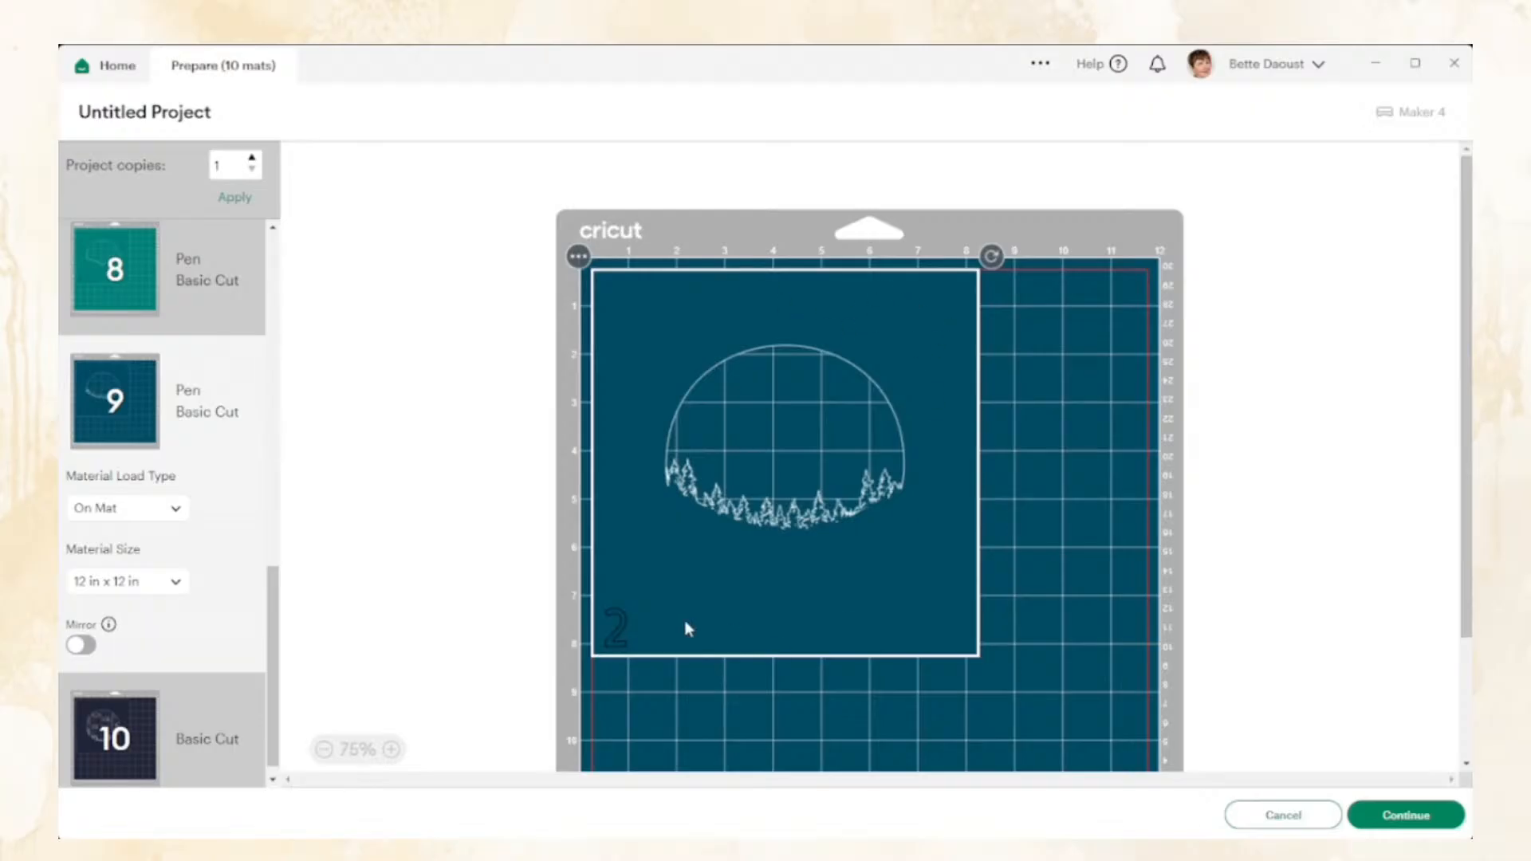
left_click(118, 732)
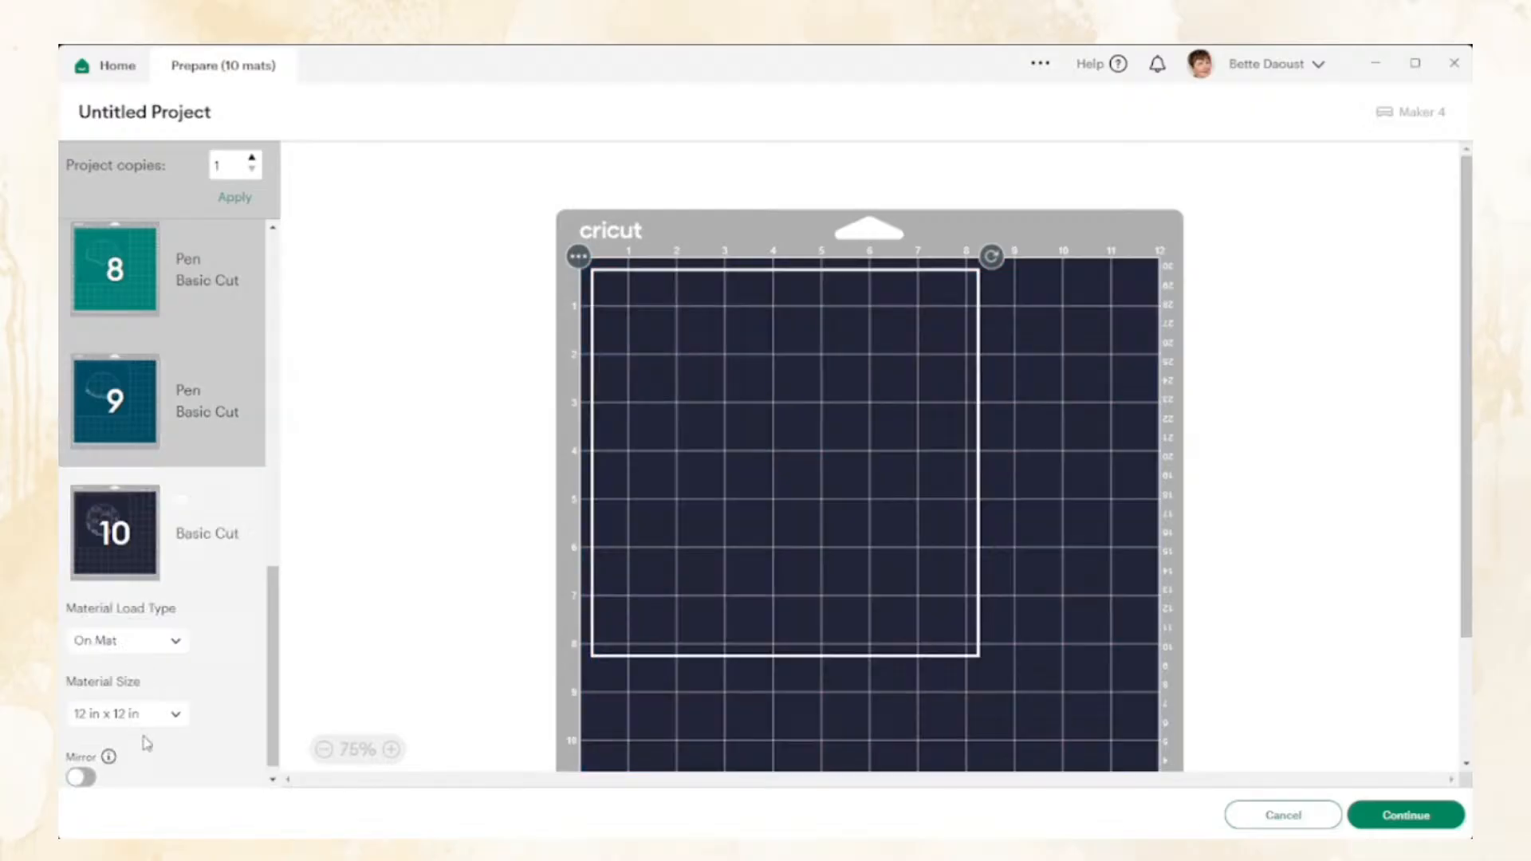